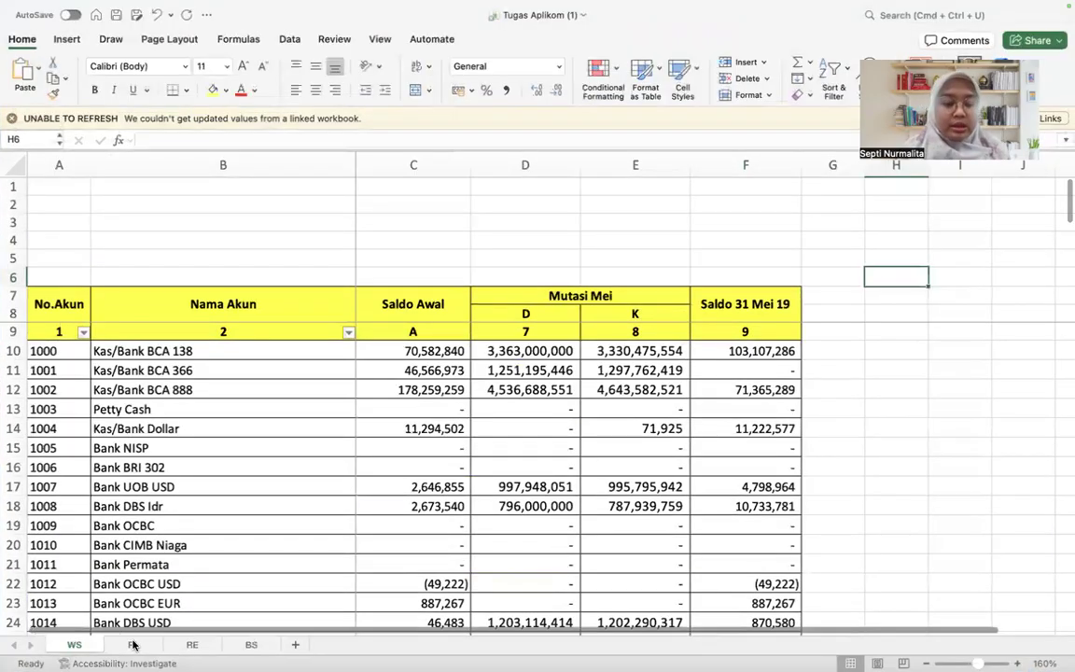
Step: Examine the account balances on the WS sheet alongside the profit and loss layout on the PL sheet
left_click(133, 644)
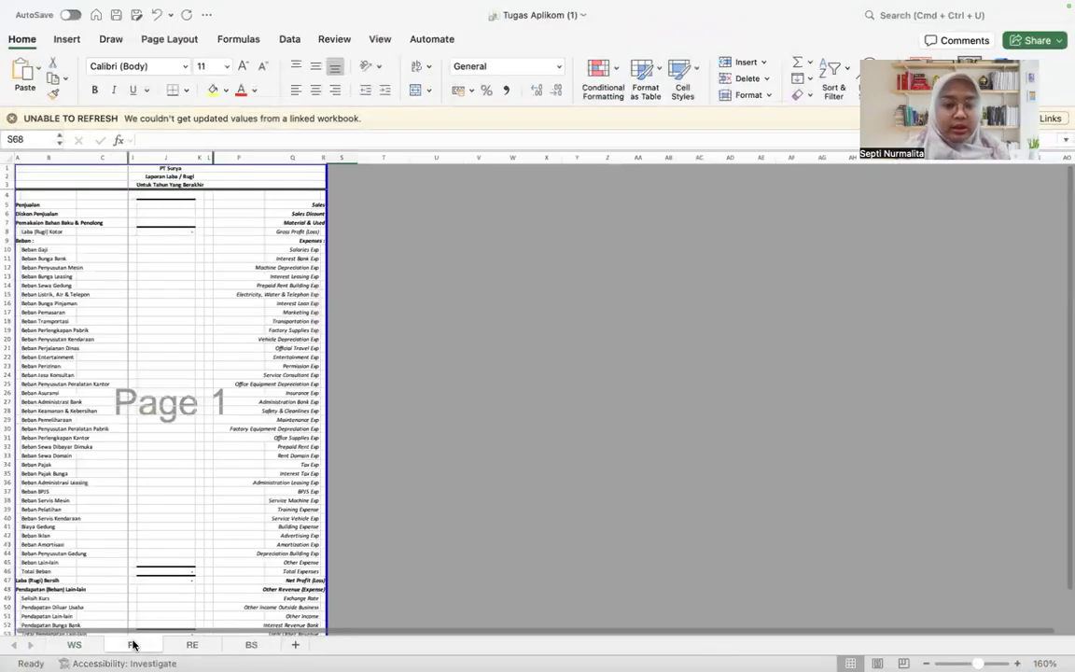
left_click(77, 644)
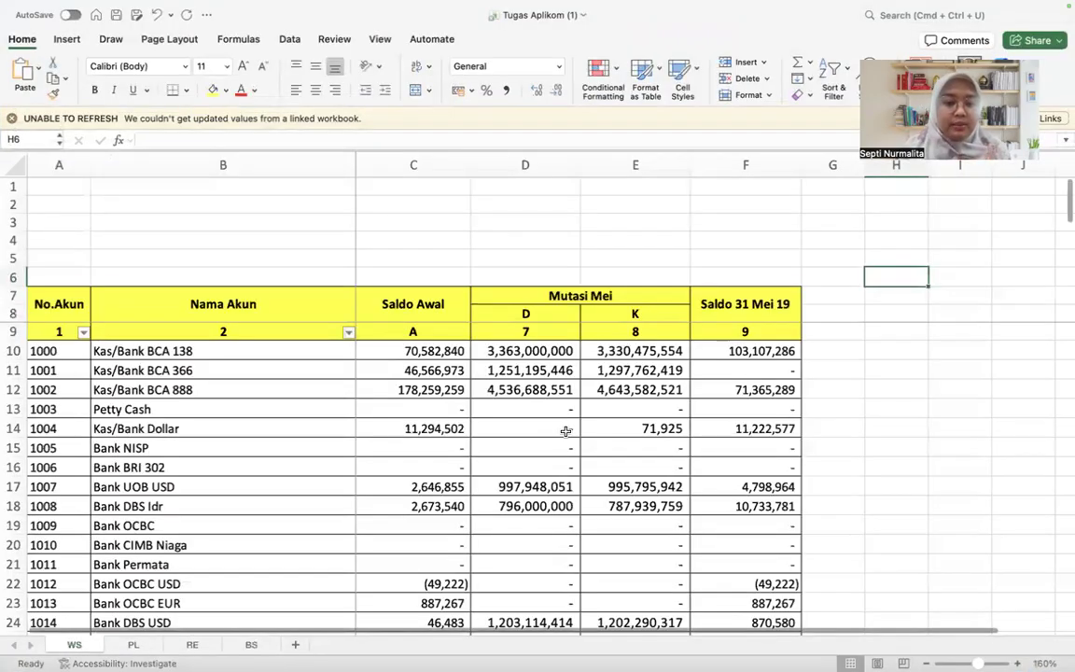
scroll(565, 431, "up", 5)
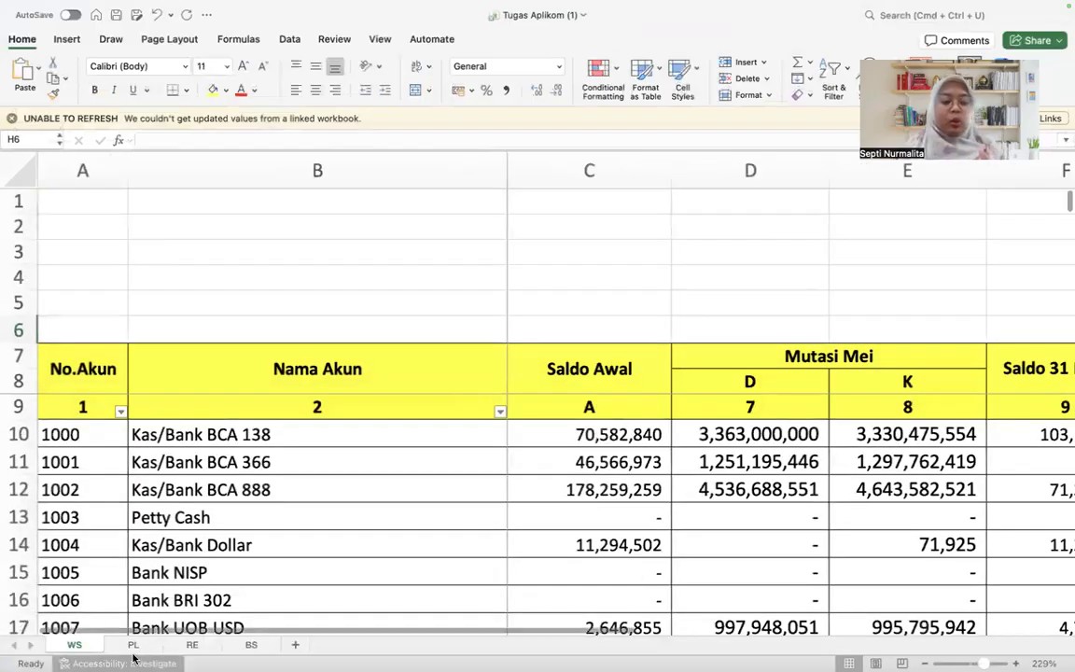
left_click(133, 659)
left_click(133, 644)
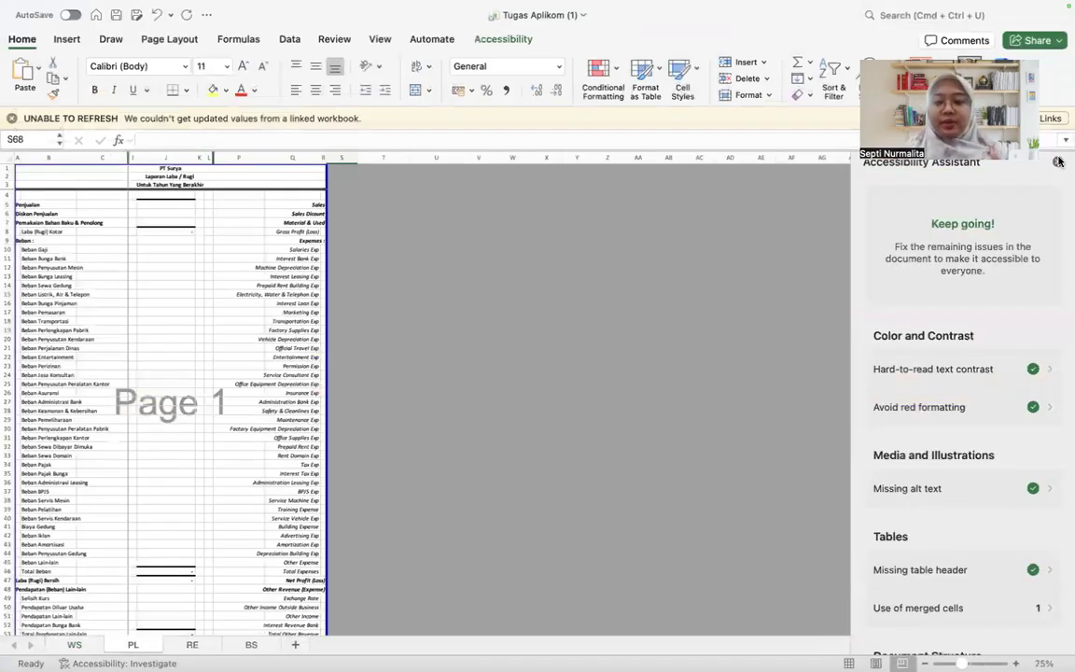
left_click(1057, 161)
scroll(228, 464, "up", 5)
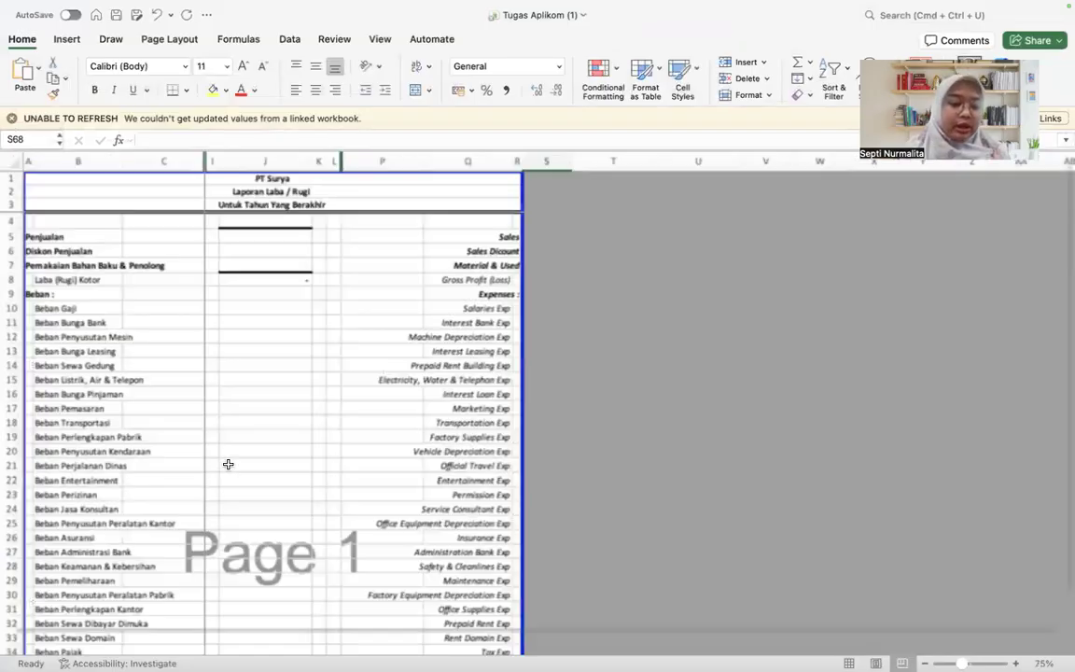
left_click(91, 646)
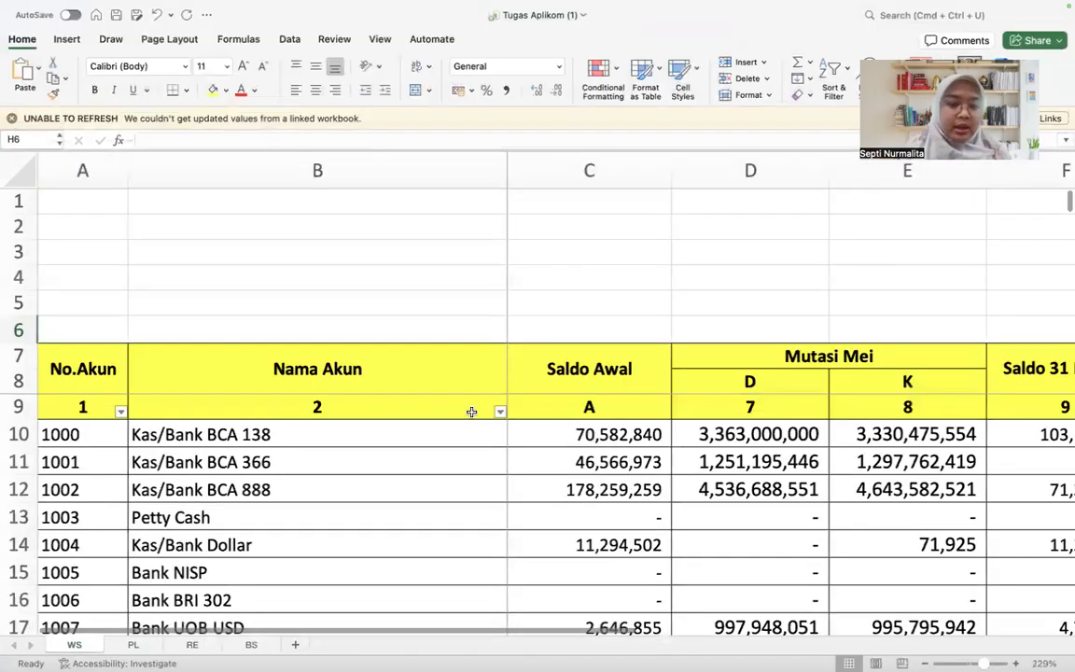
scroll(509, 500, "right", 3)
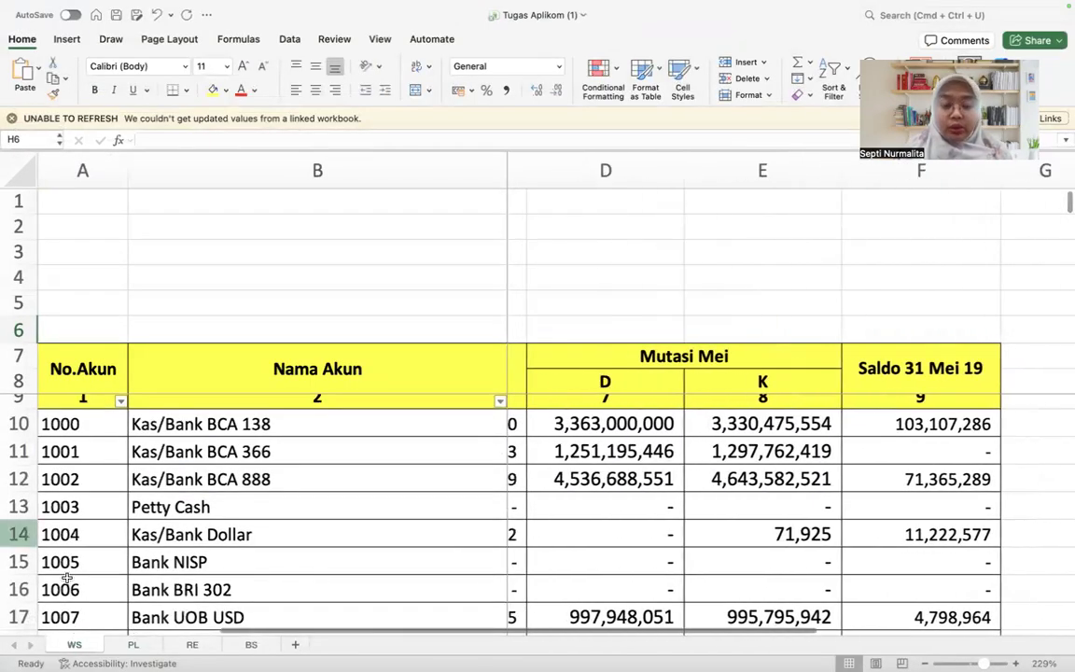
left_click(132, 645)
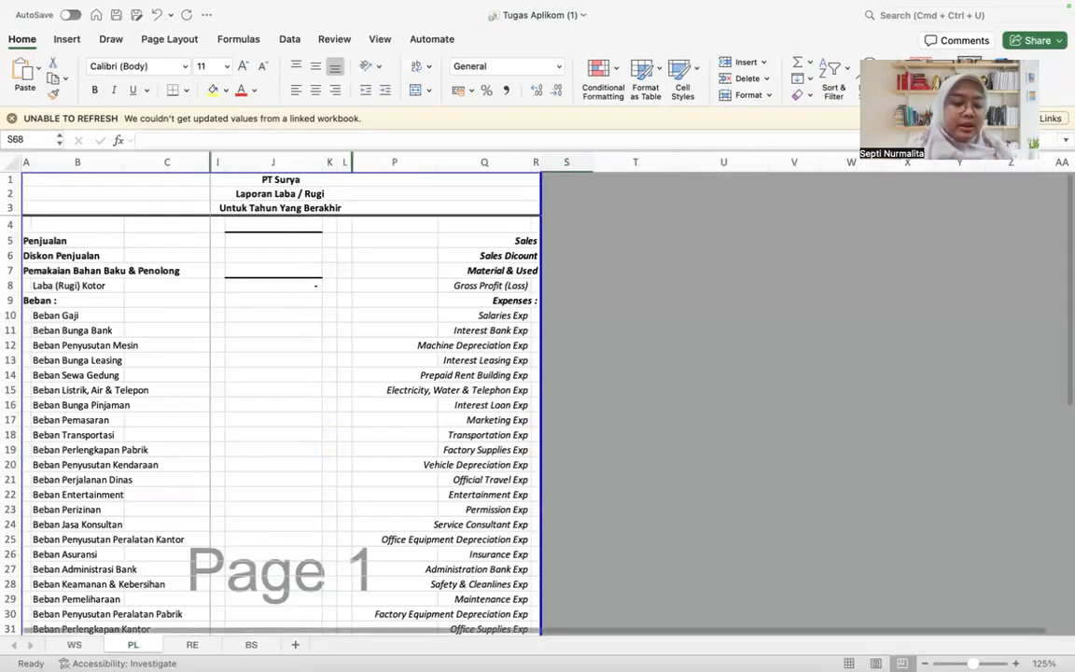
Step: Move the BS sheet directly after WS, ahead of PL, and return to the WS sheet
left_click(262, 645)
left_click_drag(139, 624, 139, 629)
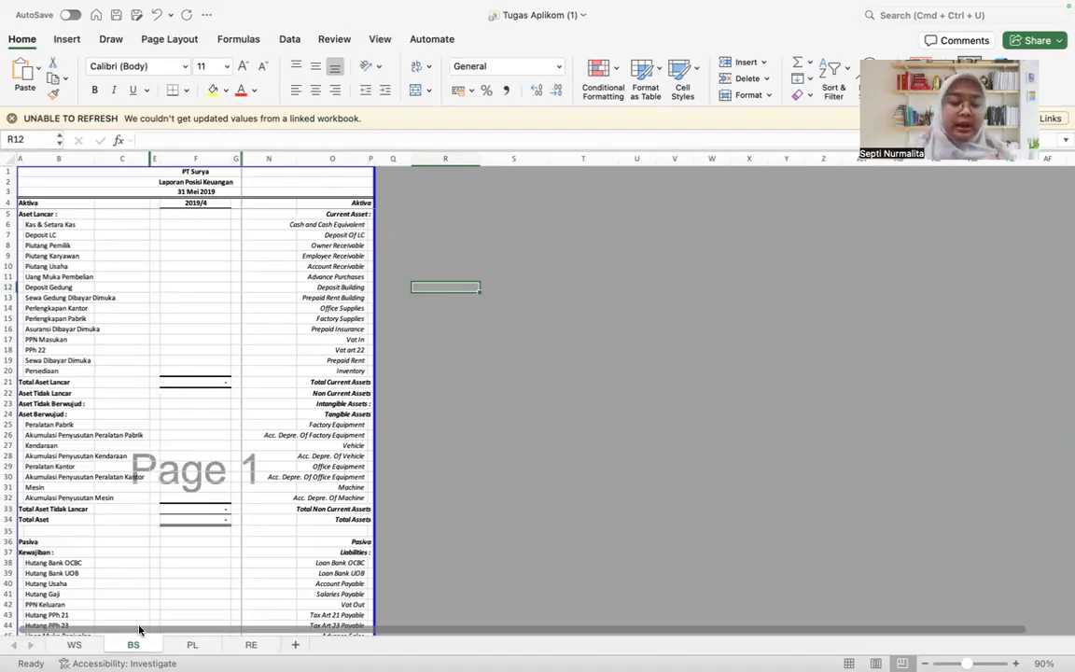
left_click(74, 645)
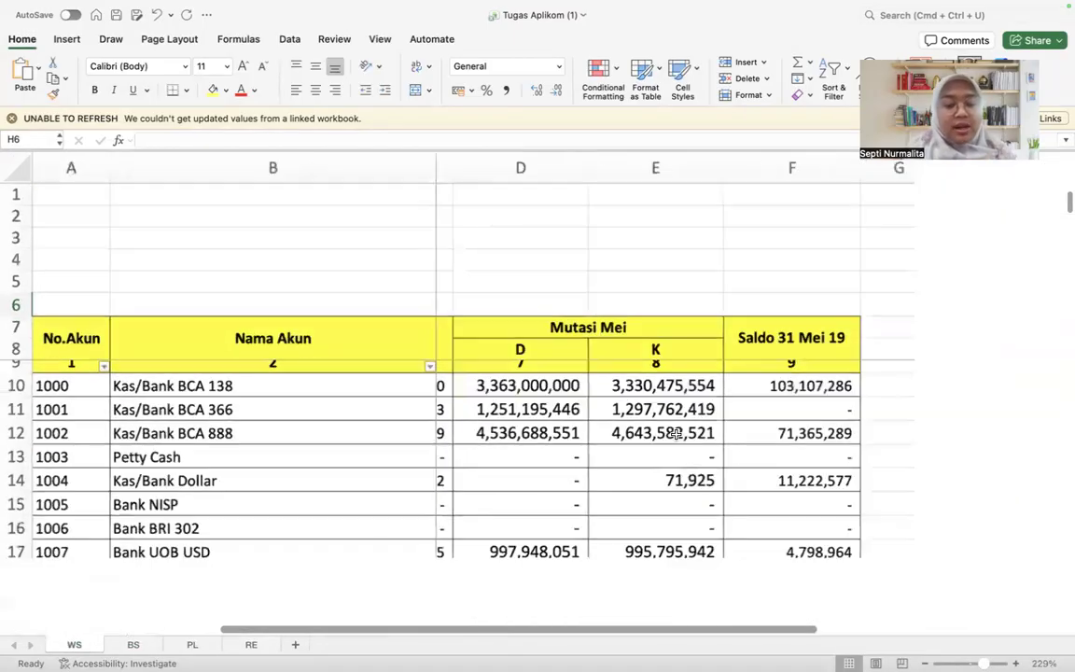
Step: Review the account names and opening balances on WS, and the line items of the PL and BS reports
scroll(676, 434, "down", 2)
left_click(336, 331)
key("Down")
key("Down")
key("Right")
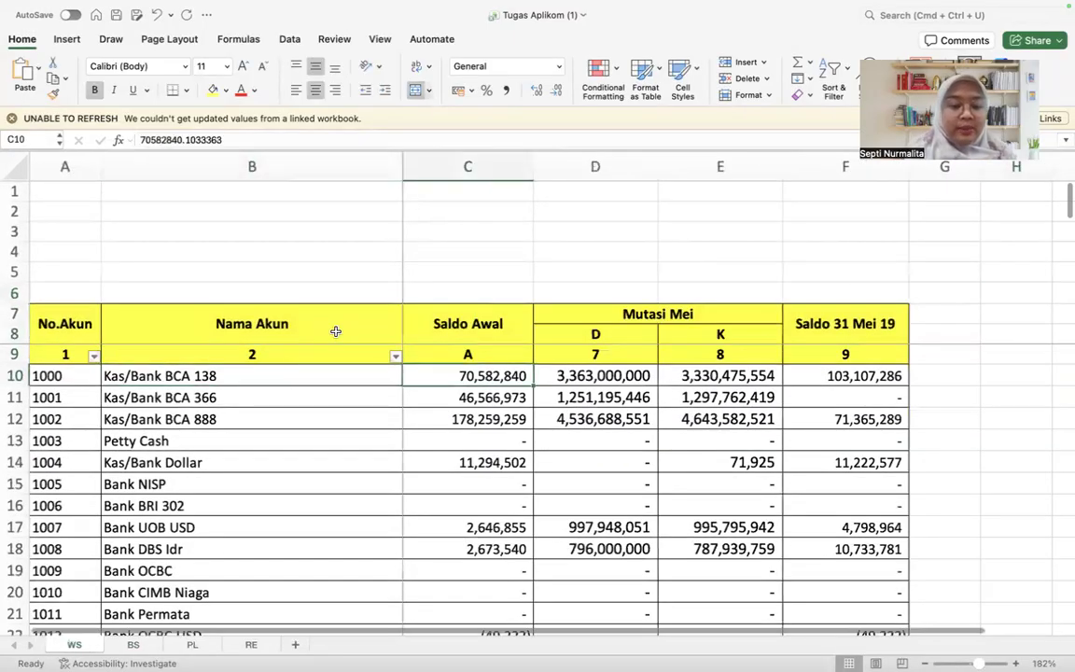
left_click(164, 646)
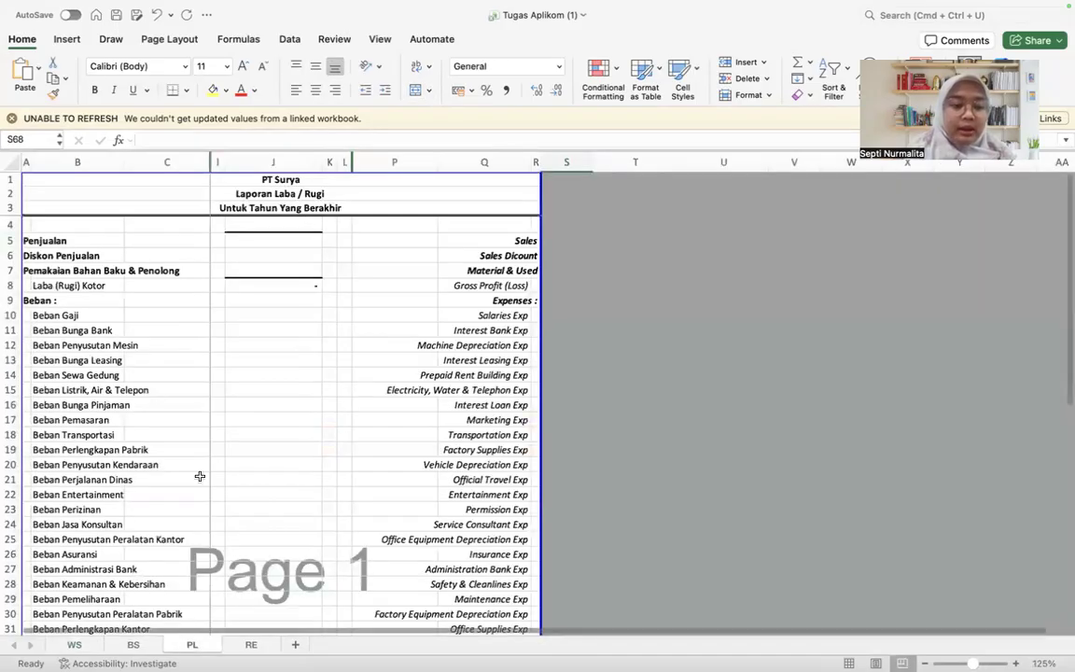
scroll(77, 511, "down", 1)
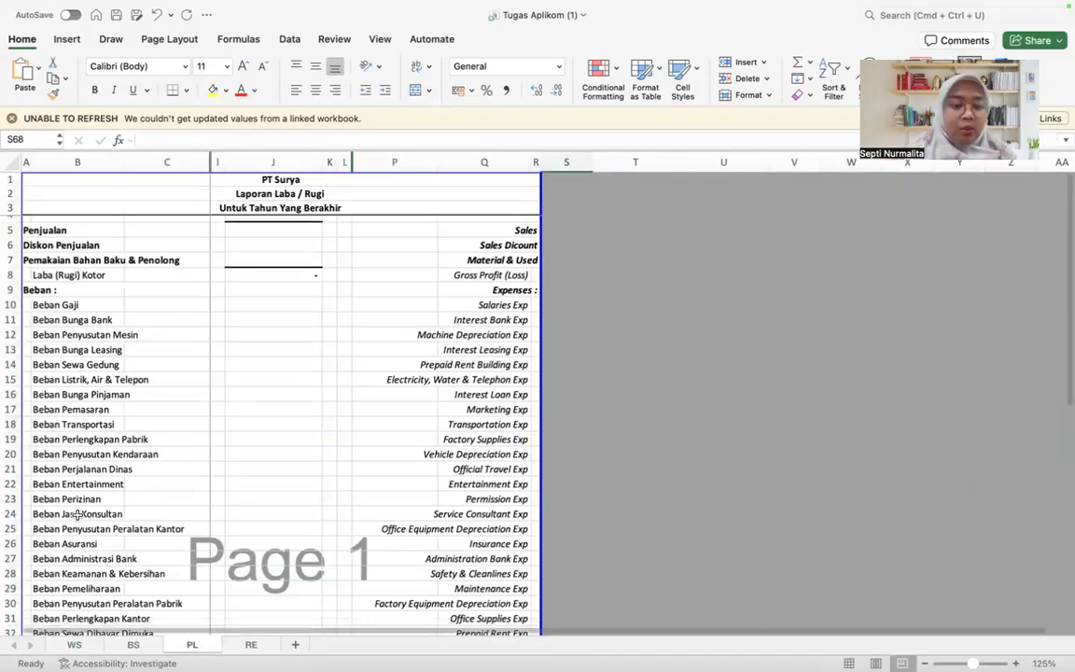
left_click(139, 646)
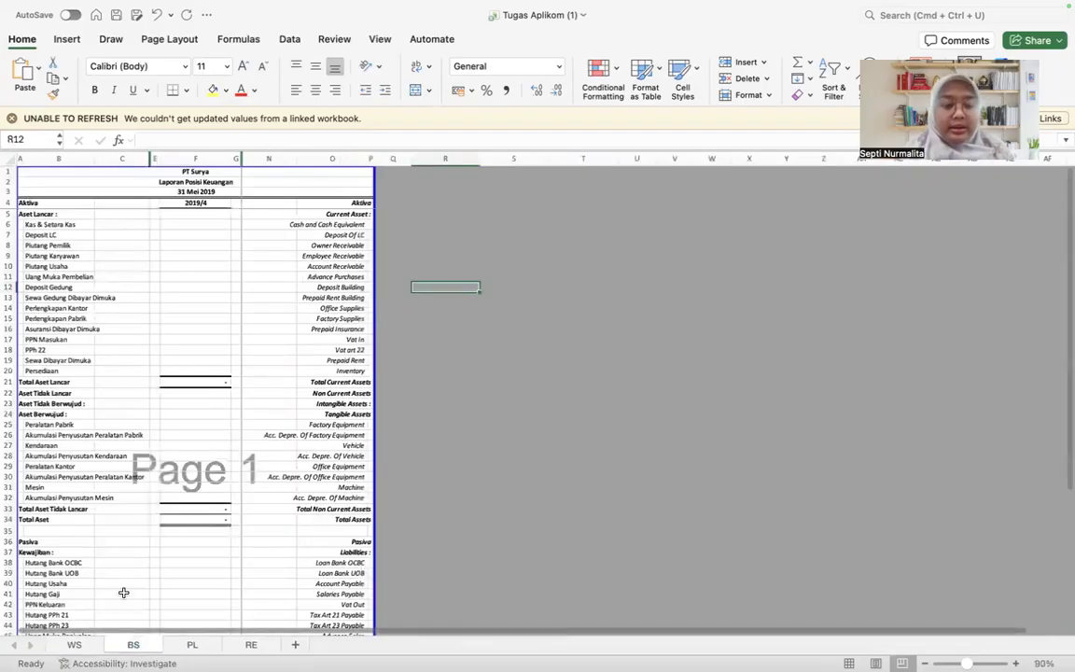
Step: Switch to the Tugas Aplikom workbook and select the whole FSLI column on its WS sheet
left_click(92, 646)
key("ctrl+Left")
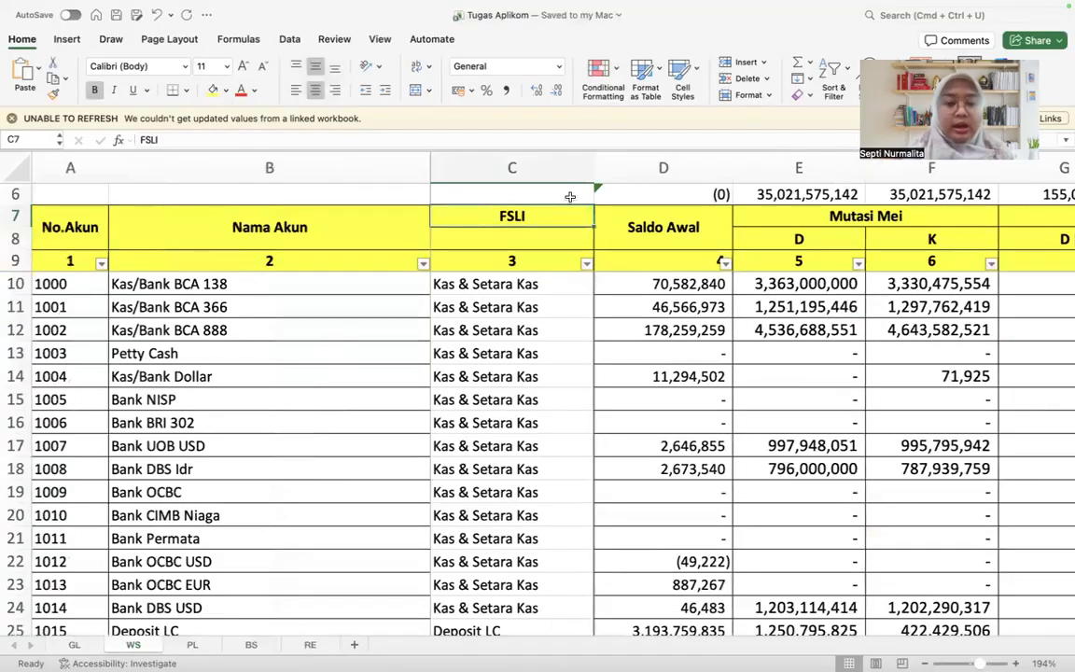
left_click(547, 167)
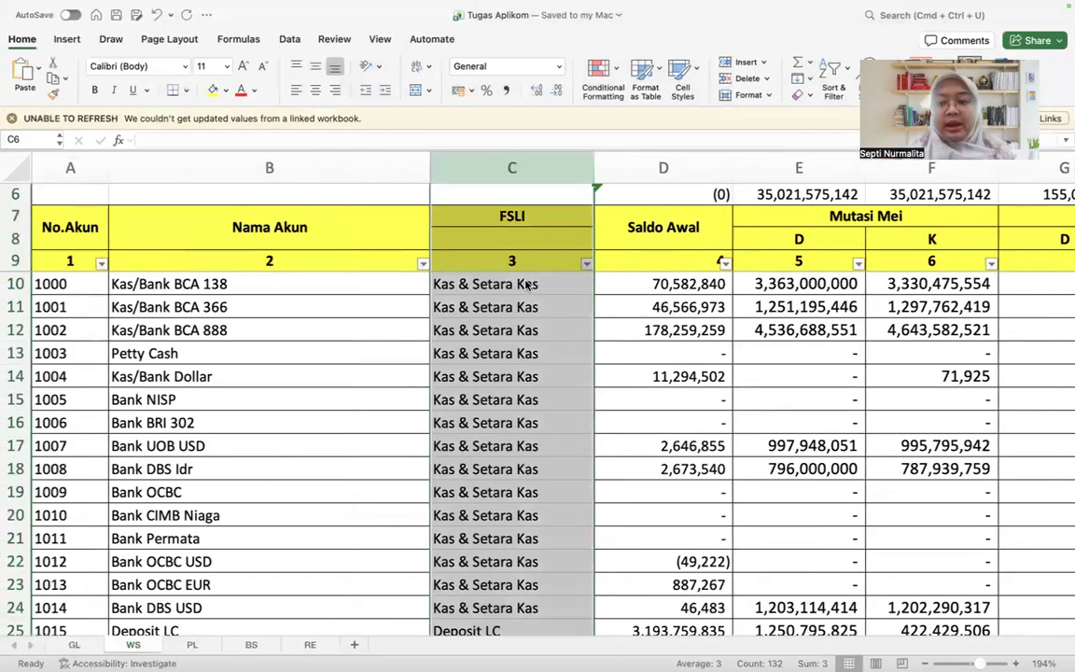
Step: Return to the Tugas Aplikom (1) workbook and examine the current asset line items on the BS sheet
key("ctrl+Right")
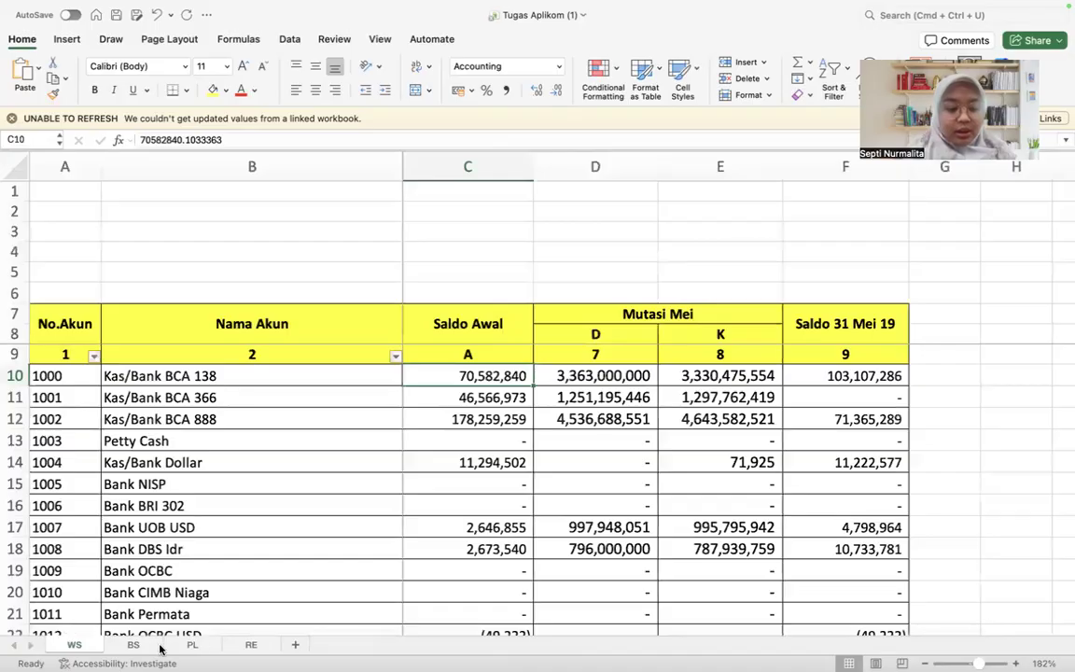
left_click(133, 645)
scroll(179, 426, "up", 5)
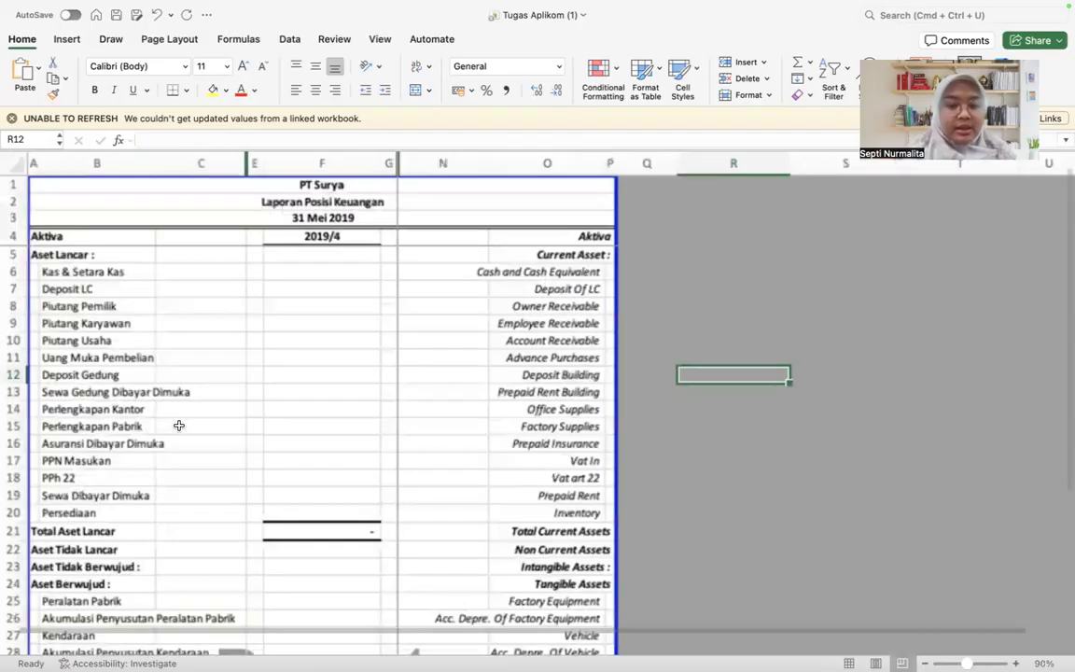
left_click(120, 291)
key("Down")
key("Down")
key("Down")
key("Down")
key("Up")
key("Up")
key("Up")
Step: Switch back to the Tugas Aplikom workbook and examine how each account on WS maps to its FSLI category, from cash through expenses
key("ctrl+Left")
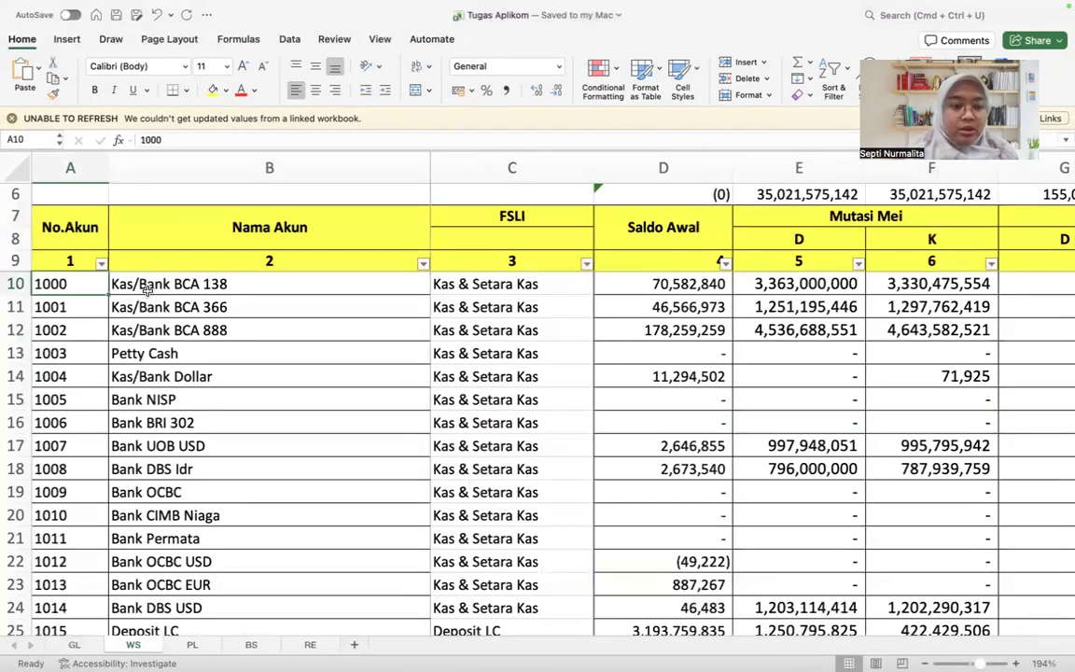
key("shift+Down")
key("shift+Down")
key("shift+Down")
key("shift+Down")
key("shift+Down")
key("Right")
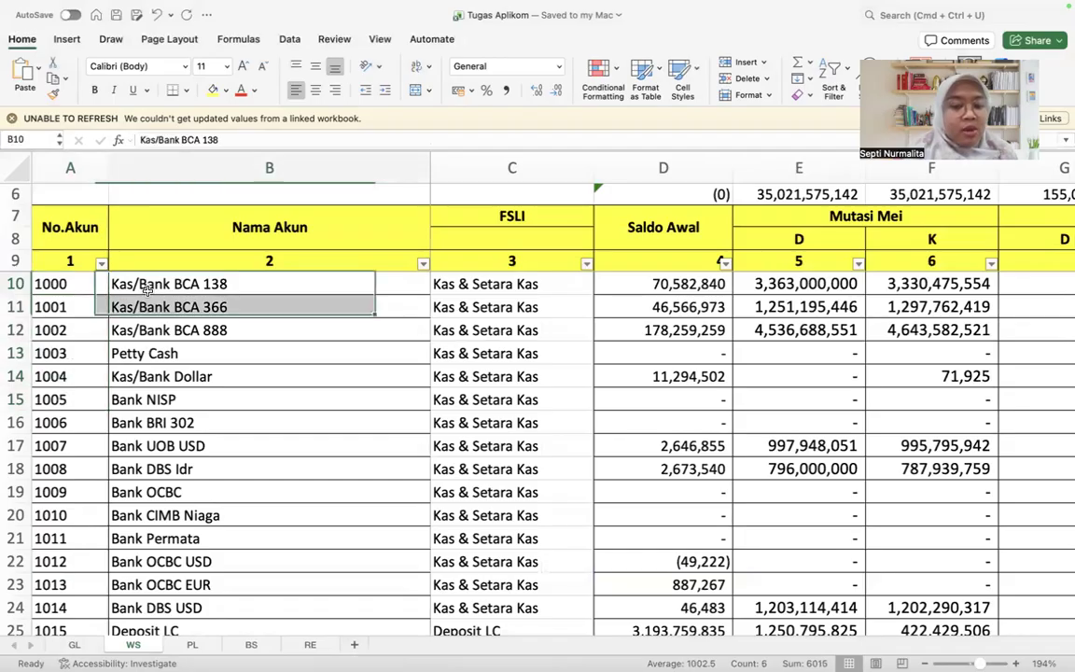
key("Right")
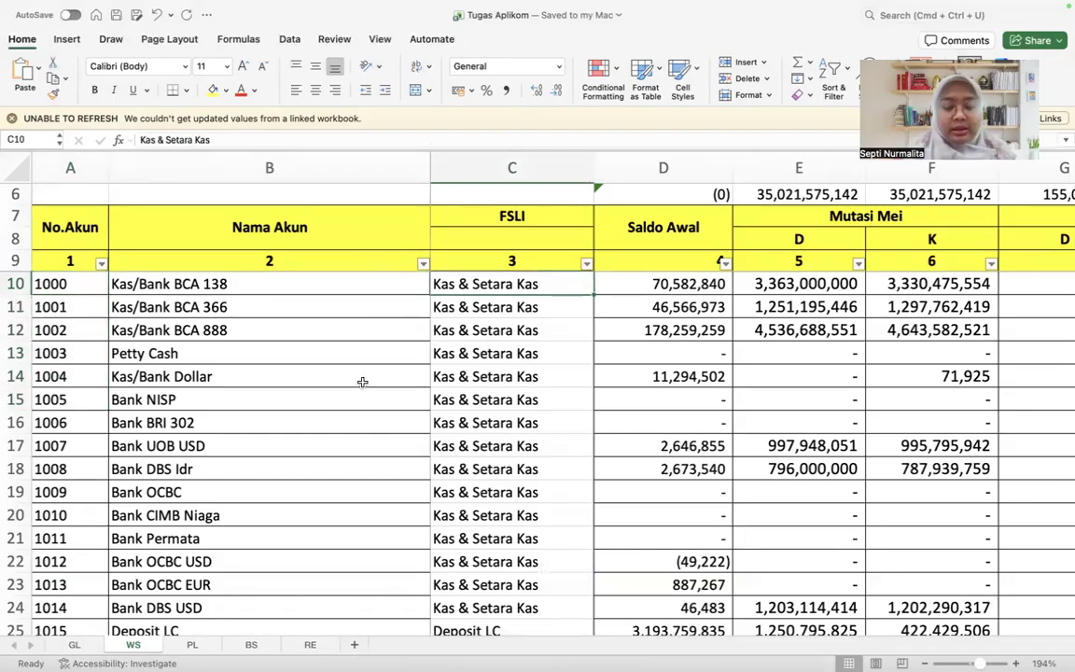
scroll(362, 381, "down", 5)
scroll(362, 382, "down", 12)
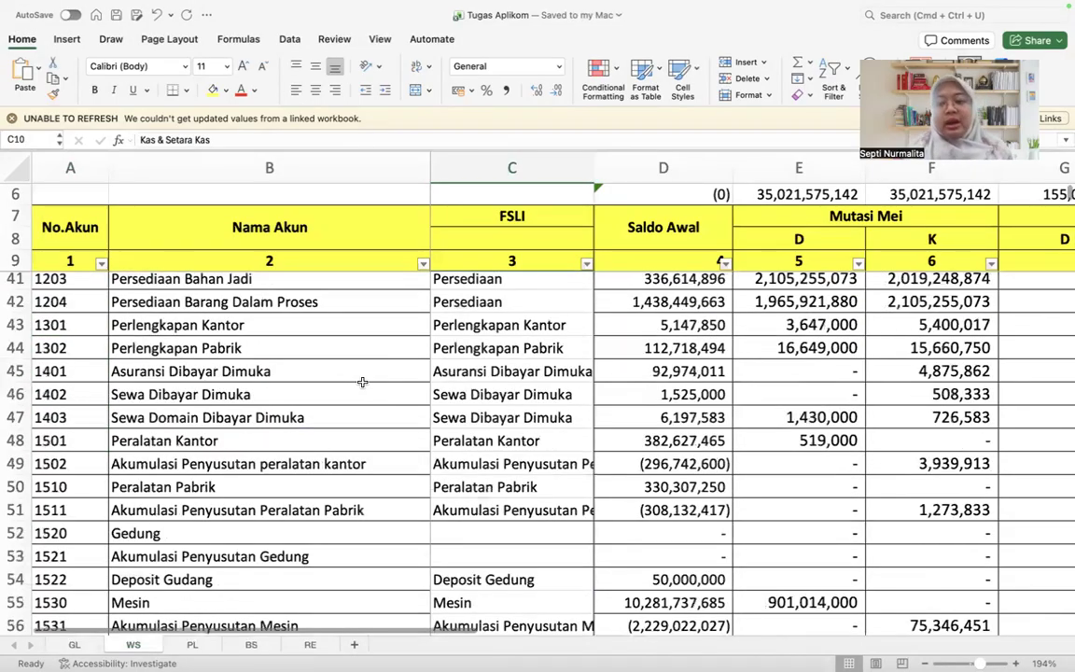
scroll(362, 382, "down", 7)
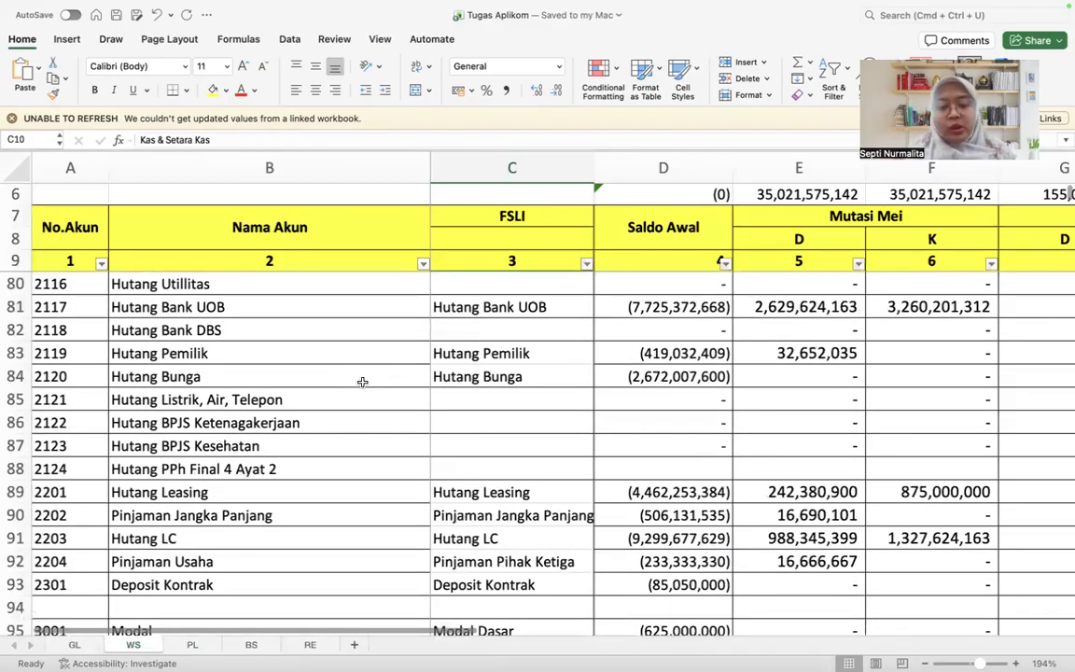
scroll(362, 382, "down", 7)
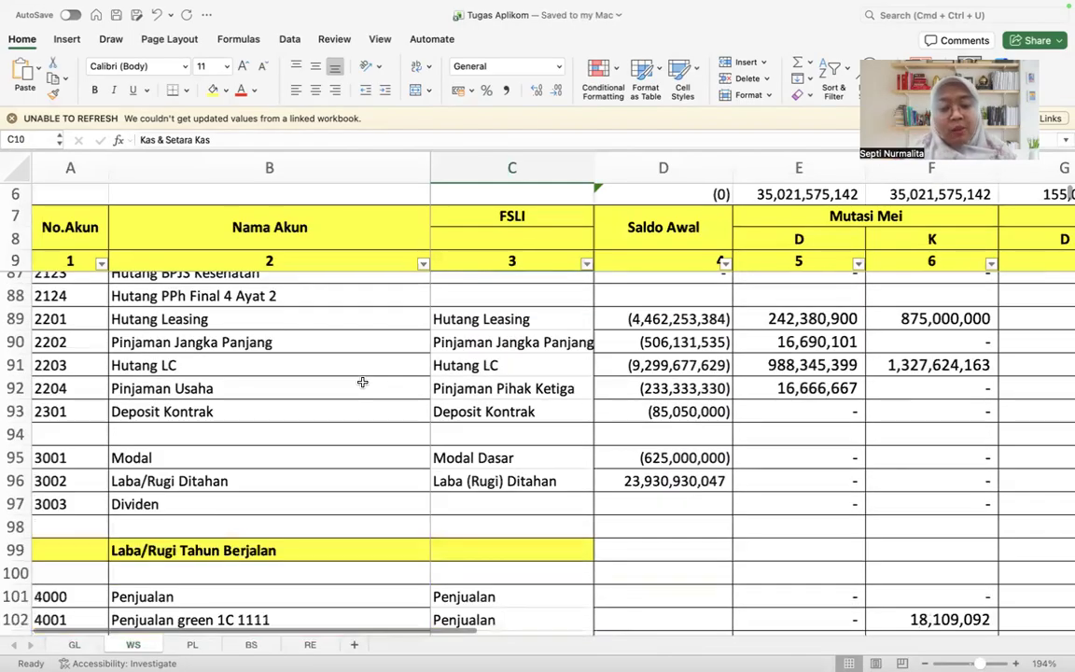
scroll(433, 434, "down", 15)
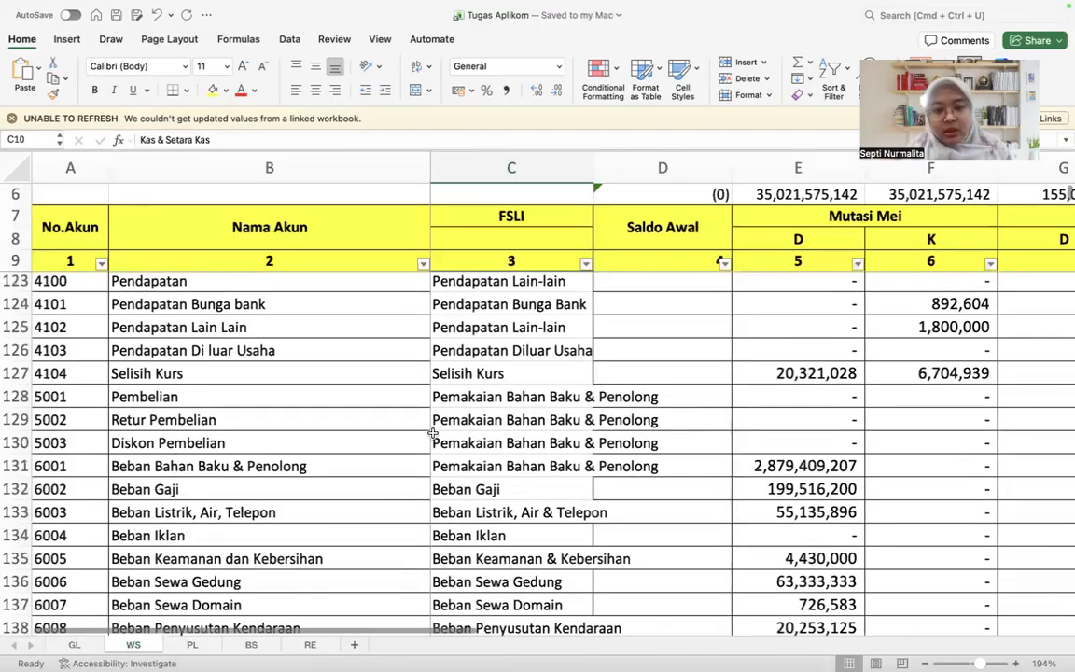
scroll(433, 434, "up", 11)
scroll(433, 434, "up", 20)
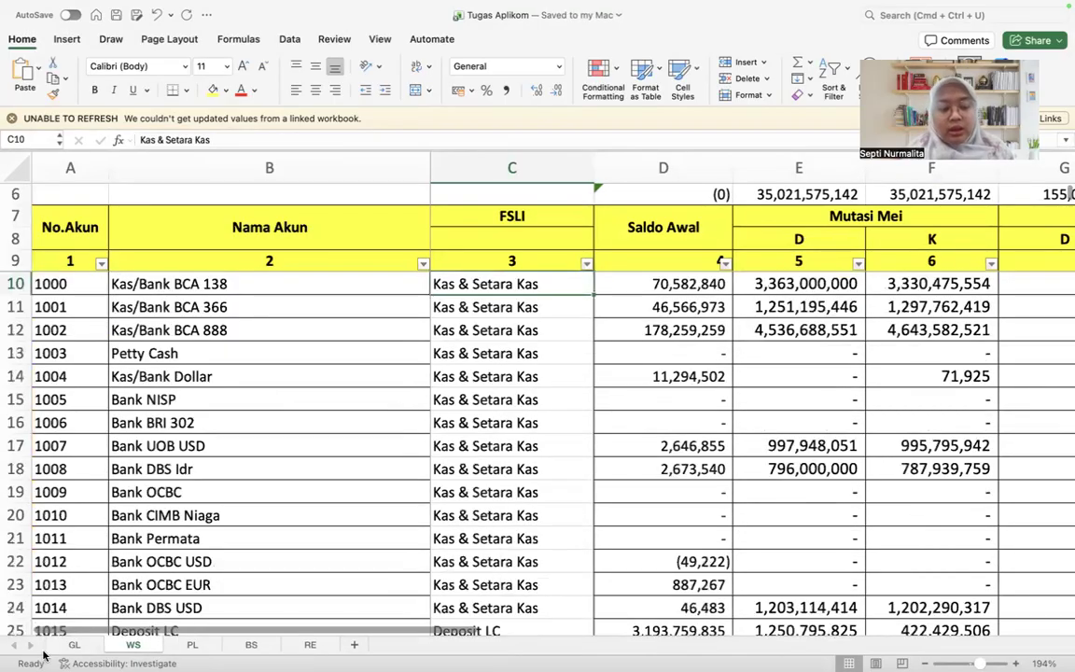
Step: Move the GL sheet directly after WS, ahead of PL, and return to the WS sheet
left_click(74, 645)
left_click_drag(161, 643, 163, 646)
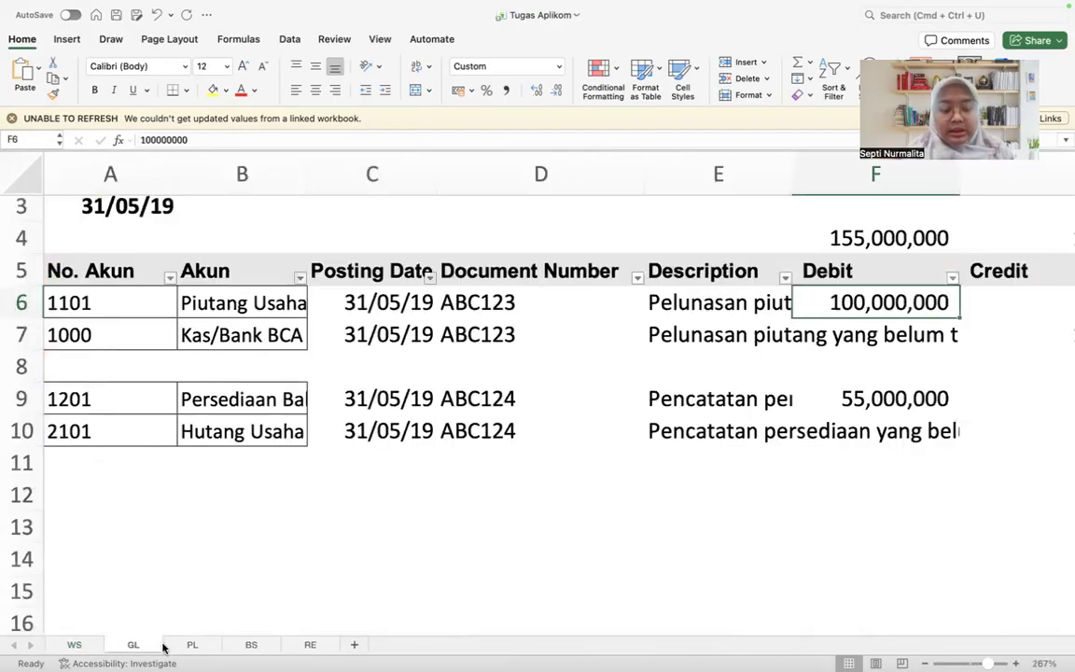
left_click(88, 642)
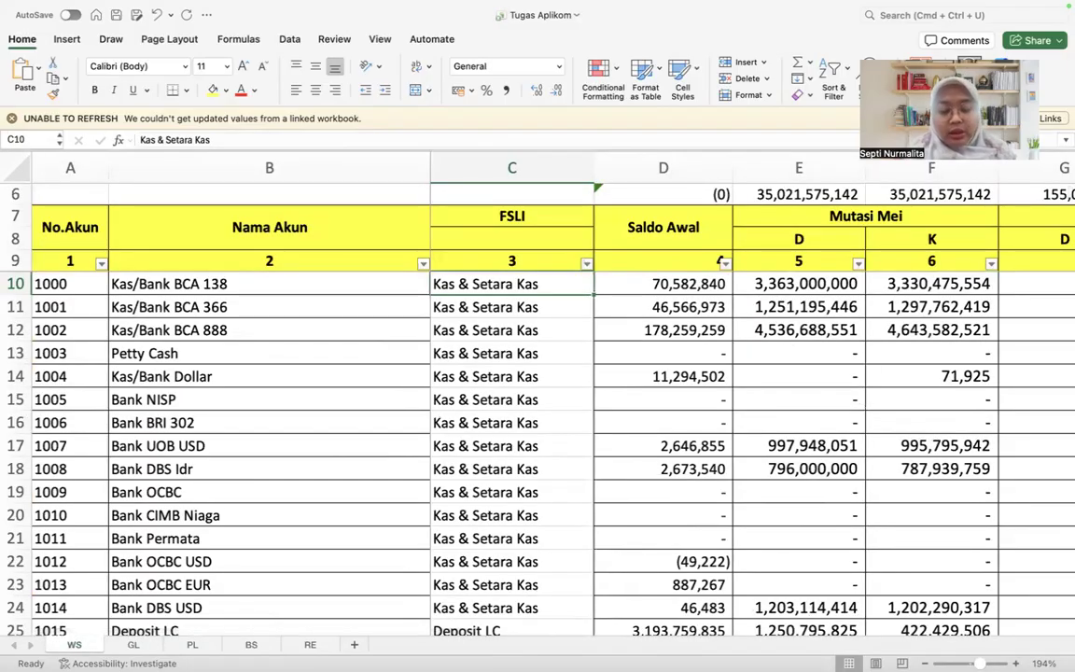
Step: Compare the May debit and credit mutations of account 1000 on WS with the journal adjustment entries on GL
left_click(117, 651)
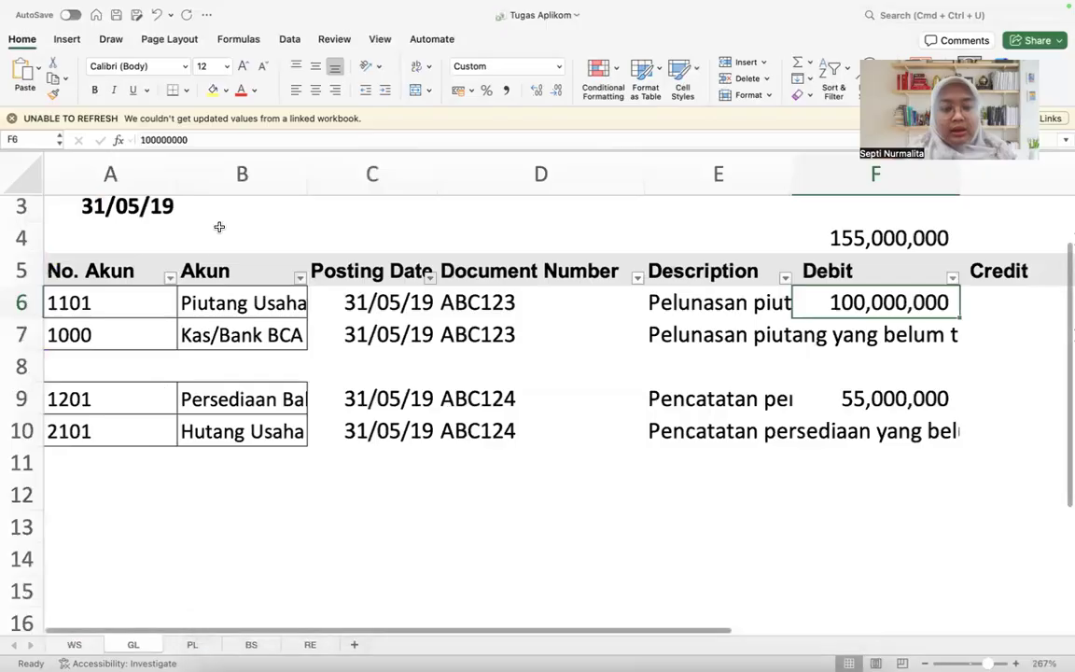
left_click(74, 645)
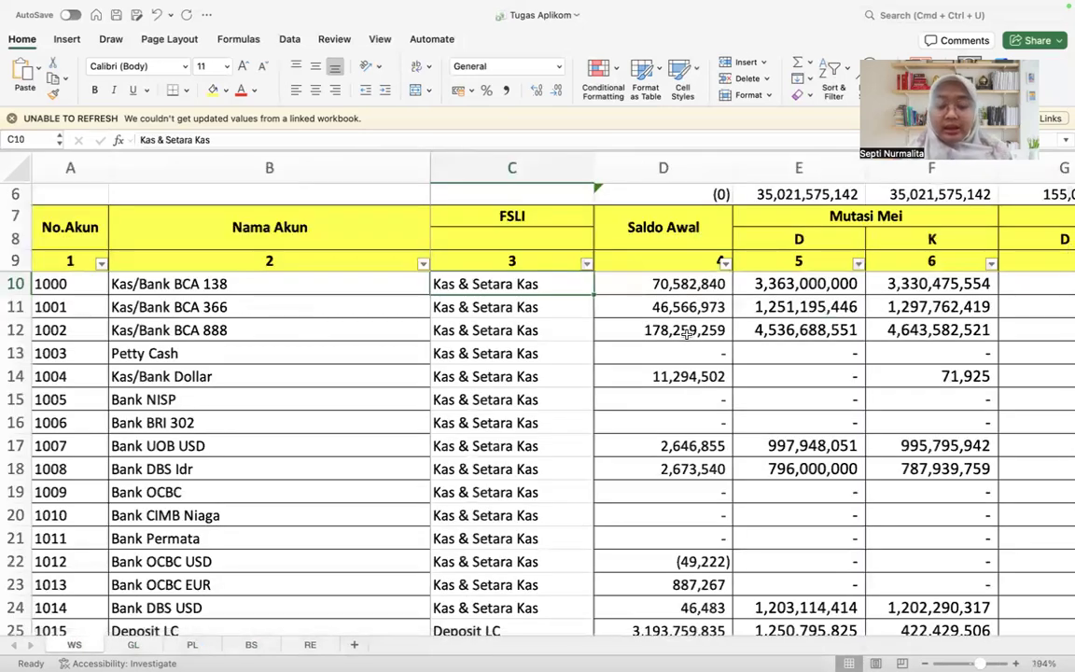
key("Right")
key("Right")
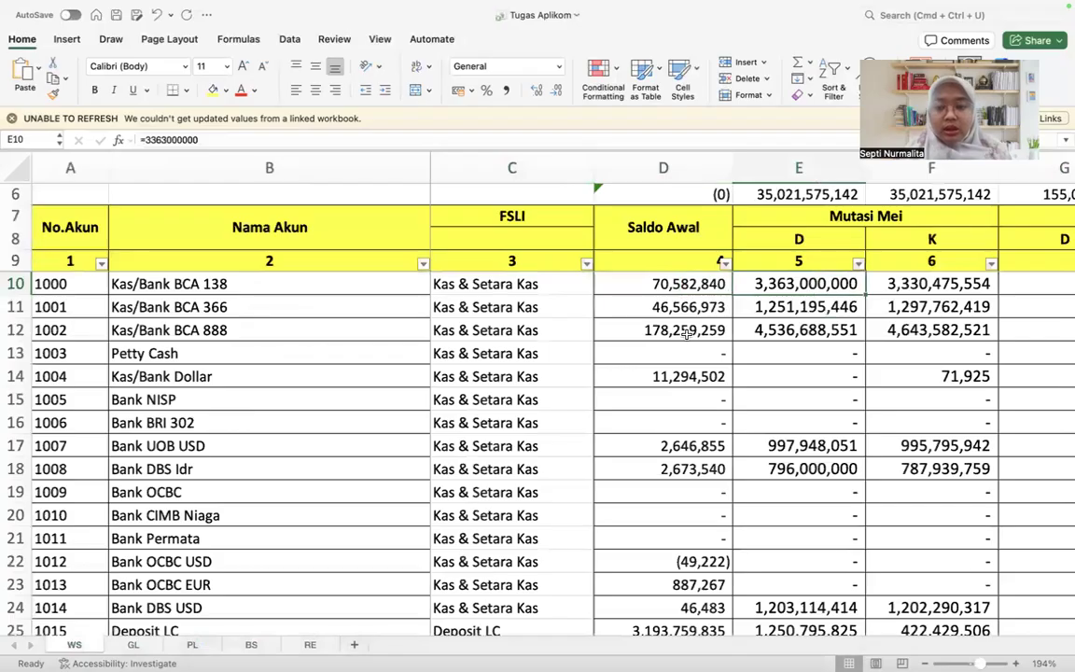
key("shift+Right")
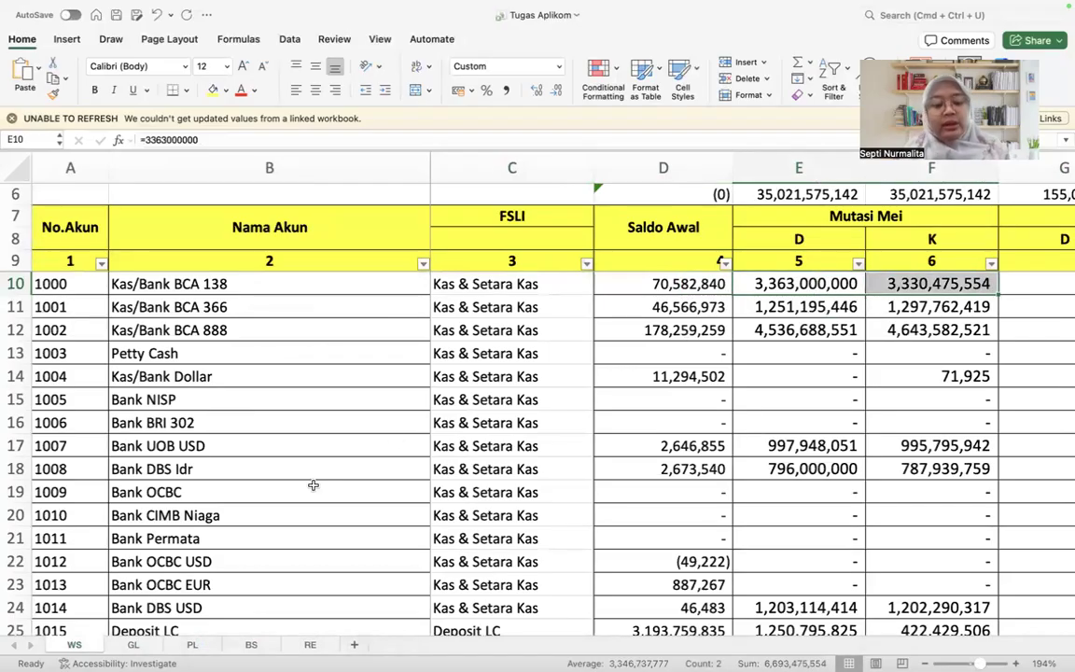
left_click(132, 645)
scroll(207, 451, "down", 1)
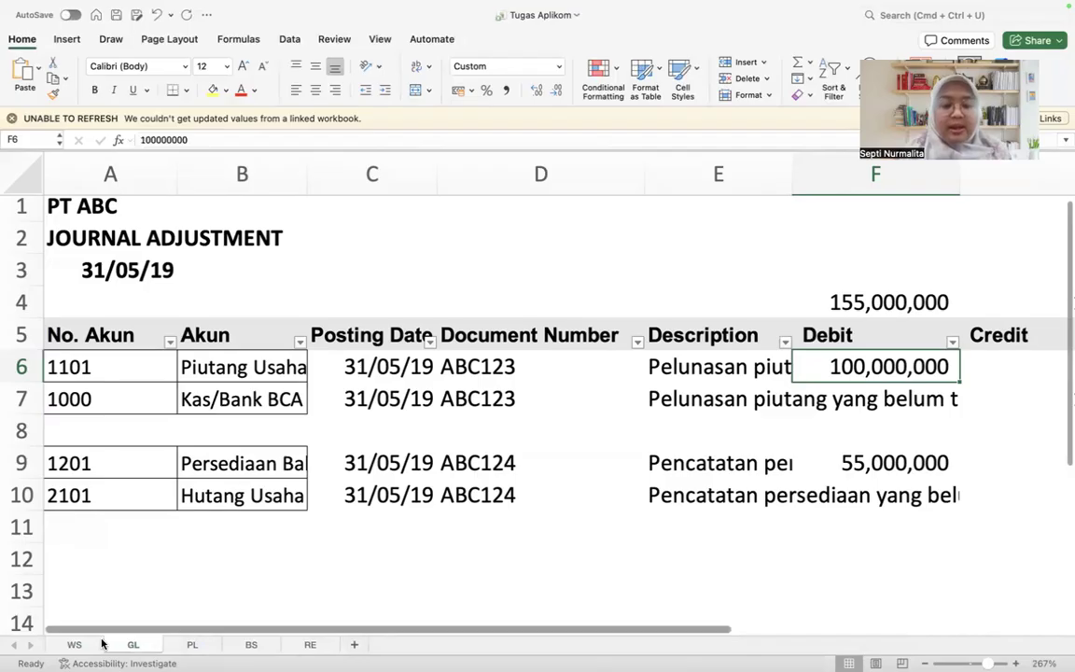
left_click(74, 645)
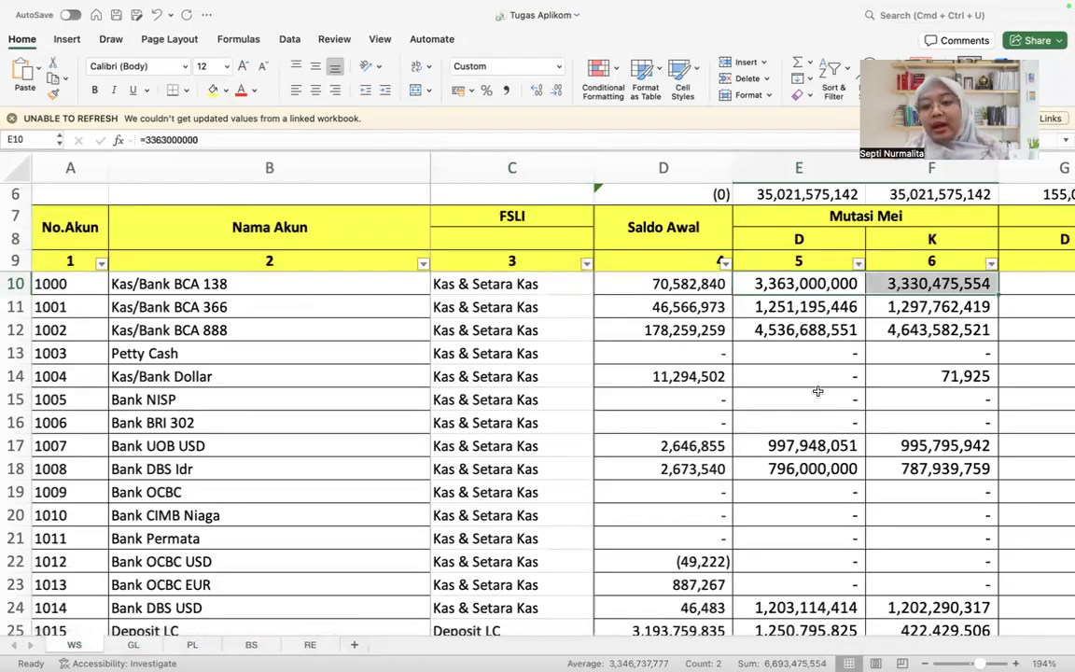
scroll(818, 391, "right", 2)
scroll(818, 391, "right", 1)
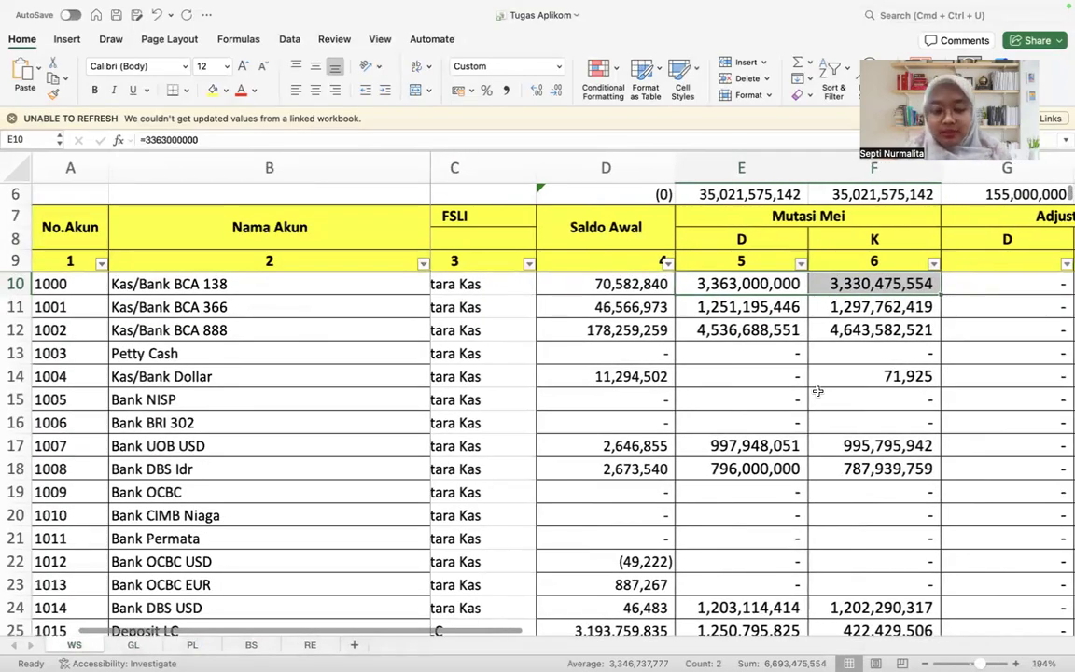
scroll(624, 329, "left", 3)
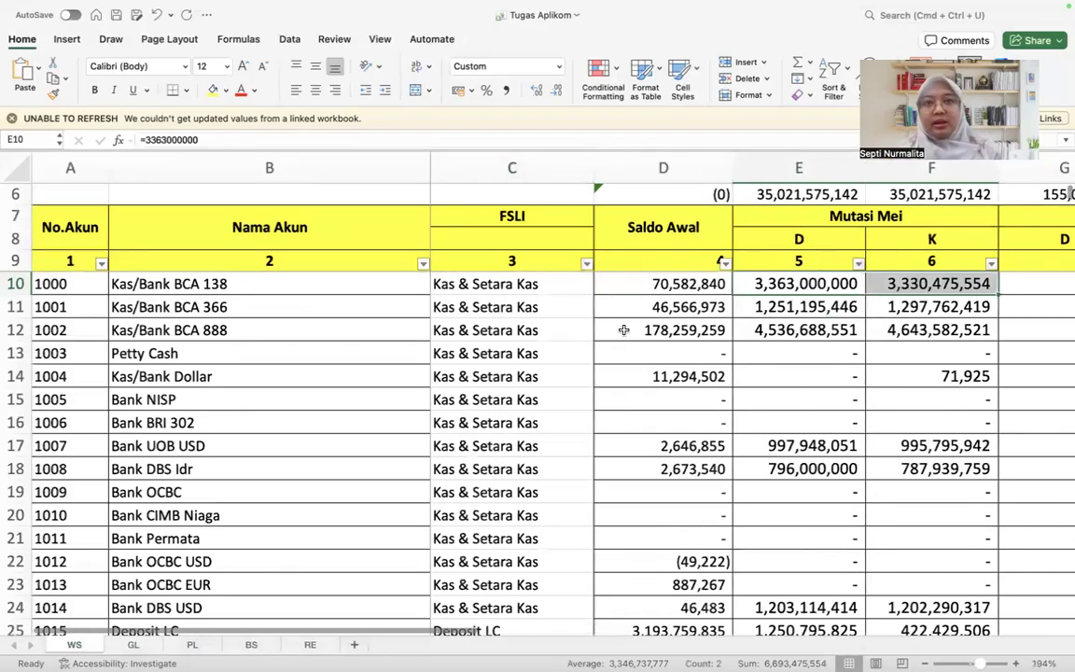
Step: Examine the WS columns from Saldo Awal through Mutasi Mei and Adjustment to Saldo 31 Mei 19
left_click(647, 281)
key("Right")
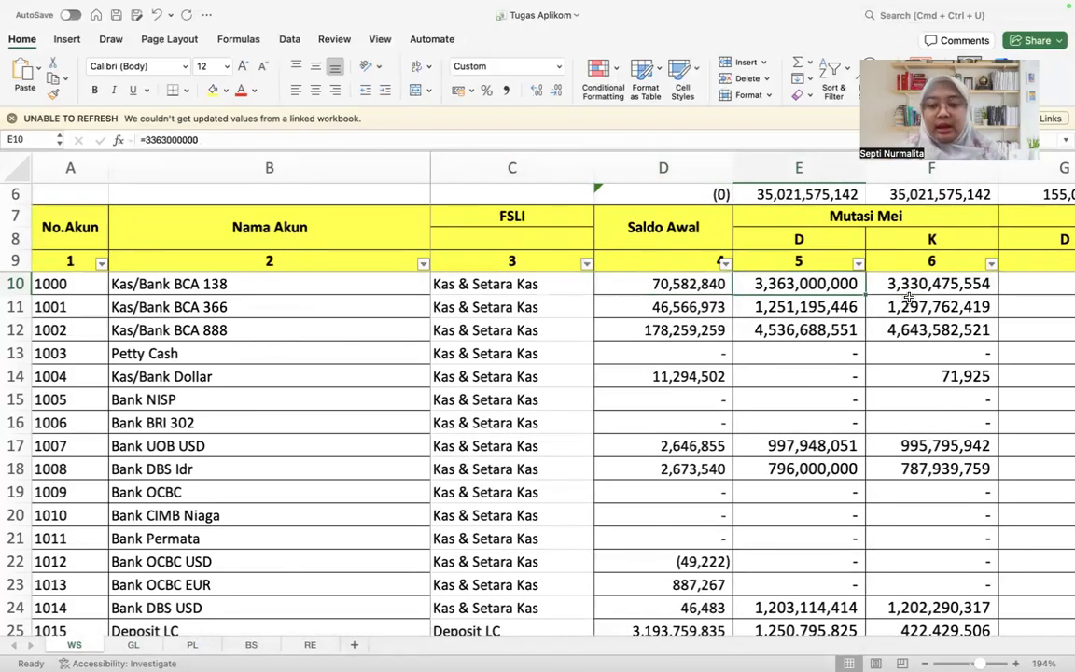
left_click(899, 348)
scroll(858, 302, "right", 2)
left_click(859, 302)
scroll(859, 302, "right", 3)
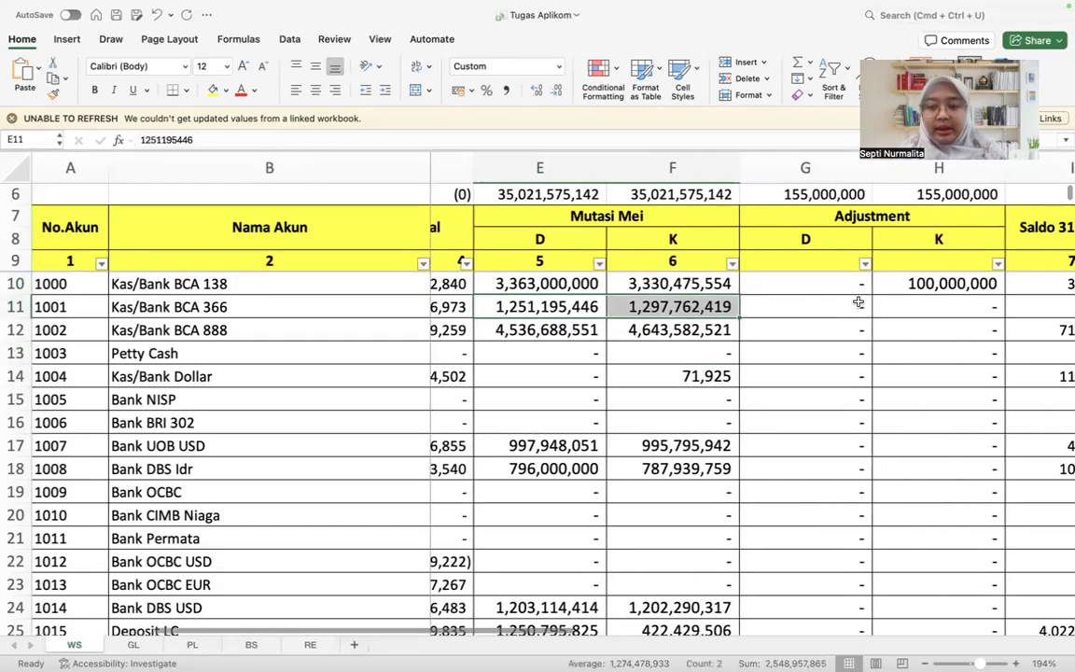
left_click(823, 171)
left_click(901, 173)
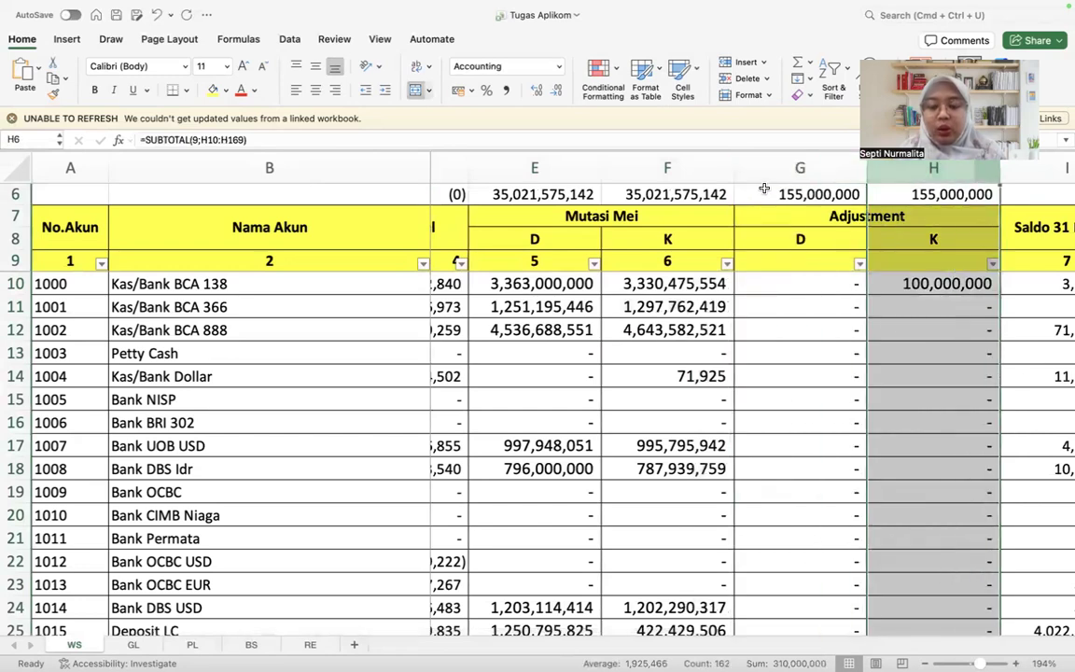
left_click(795, 216)
scroll(797, 214, "right", 2)
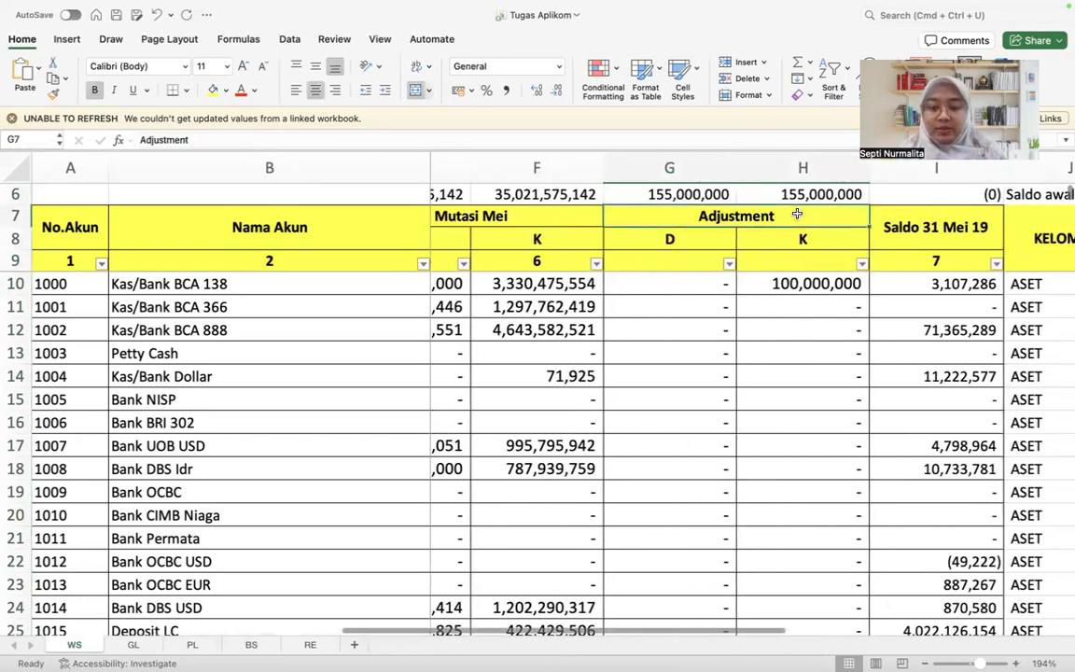
Step: Examine the SUMIF formula in the WS debit Adjustment column and the GL account number and Debit columns it references
left_click(685, 283)
left_click(464, 137)
key("Return")
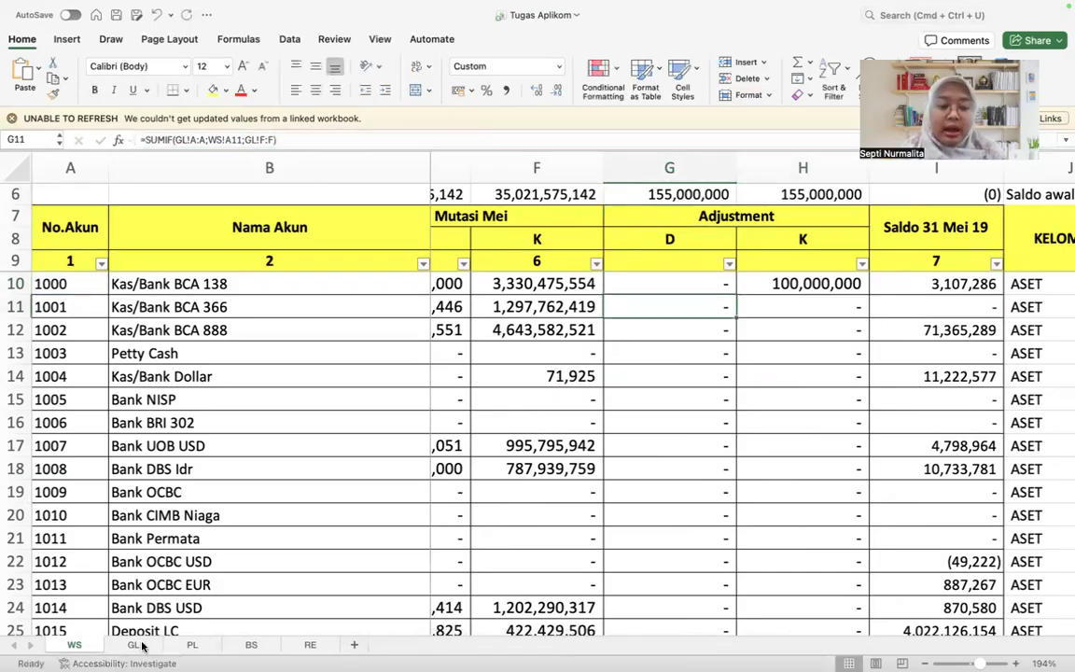
left_click(138, 645)
left_click(75, 645)
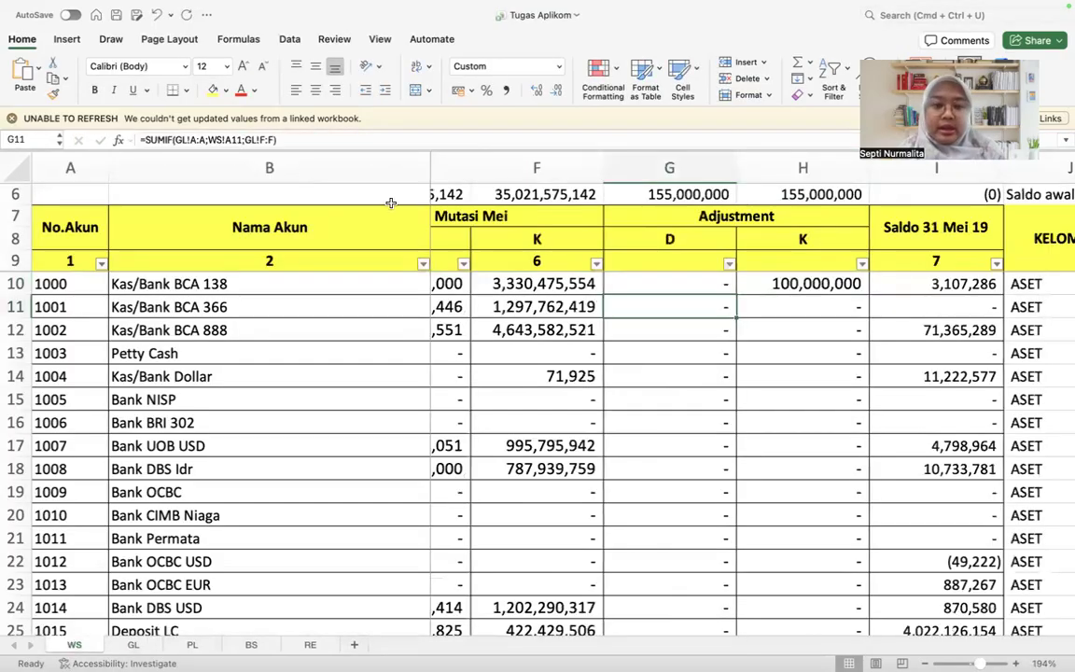
left_click(294, 138)
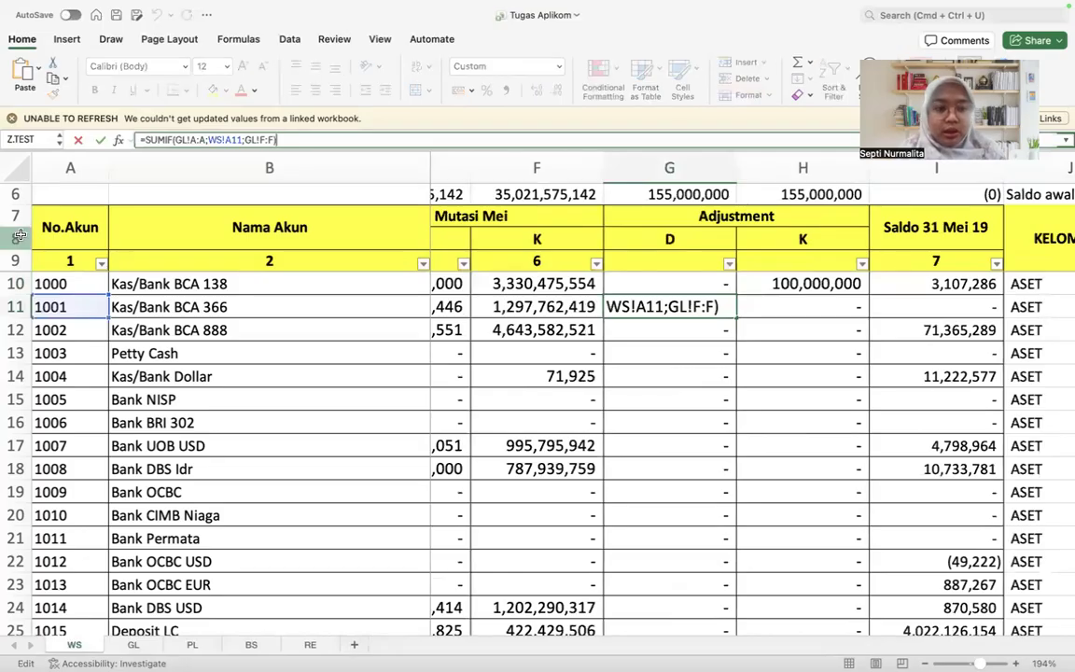
left_click(182, 141)
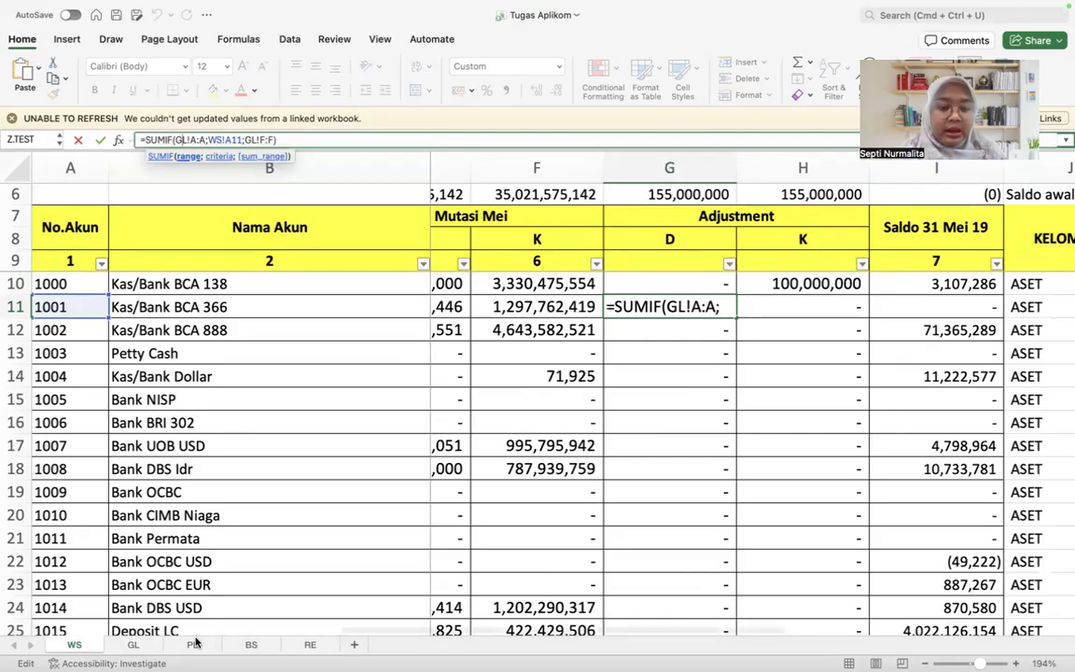
left_click(132, 645)
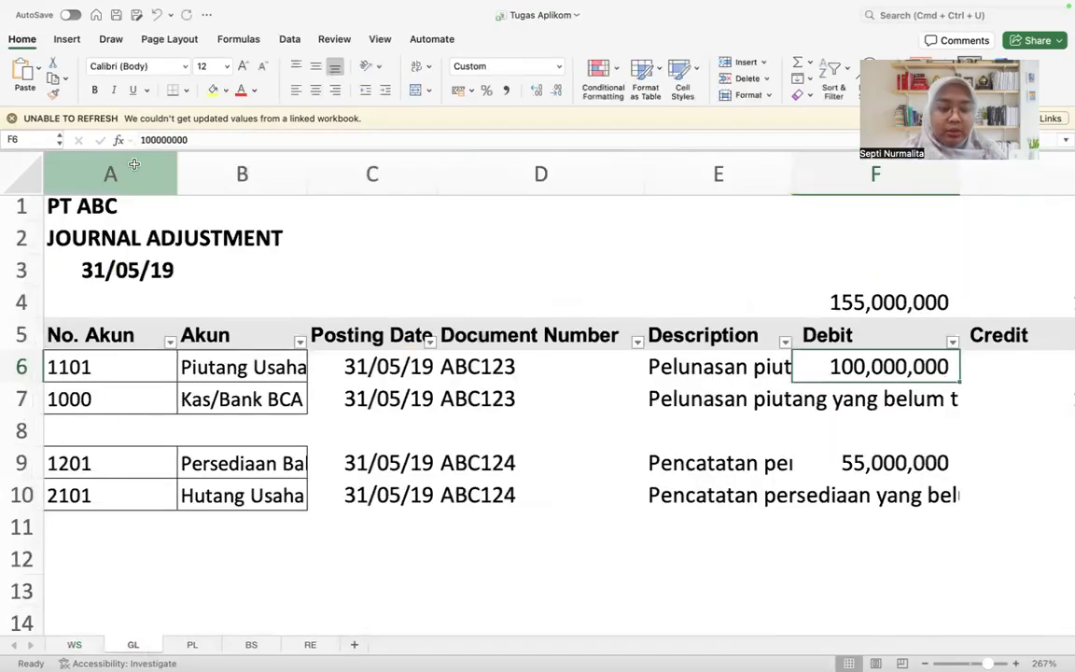
left_click(97, 646)
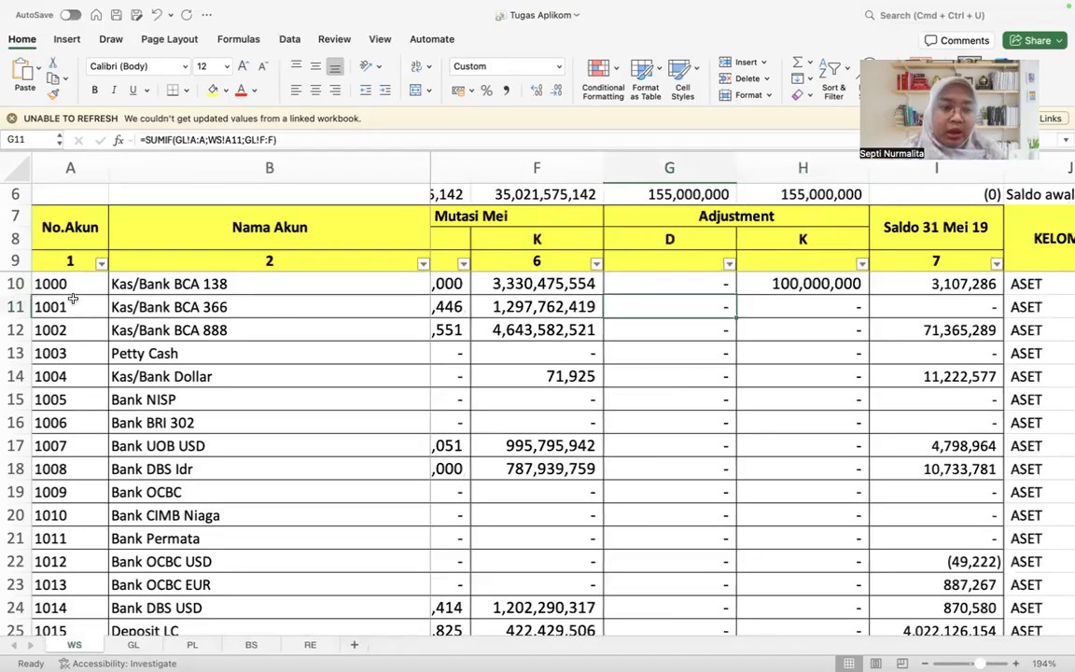
left_click(132, 645)
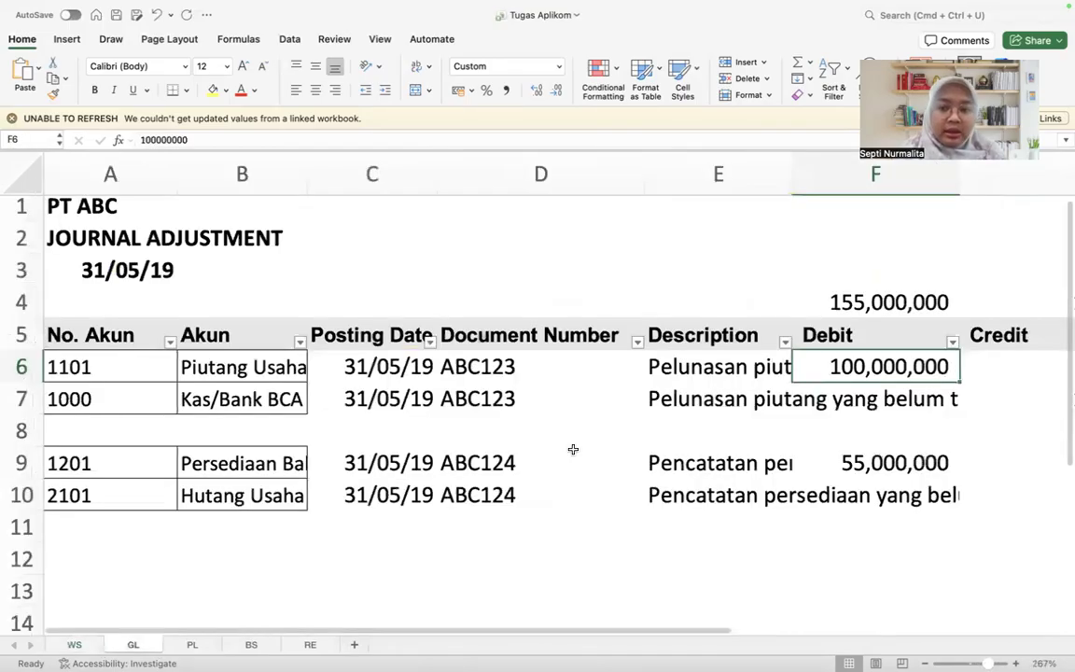
left_click(872, 175)
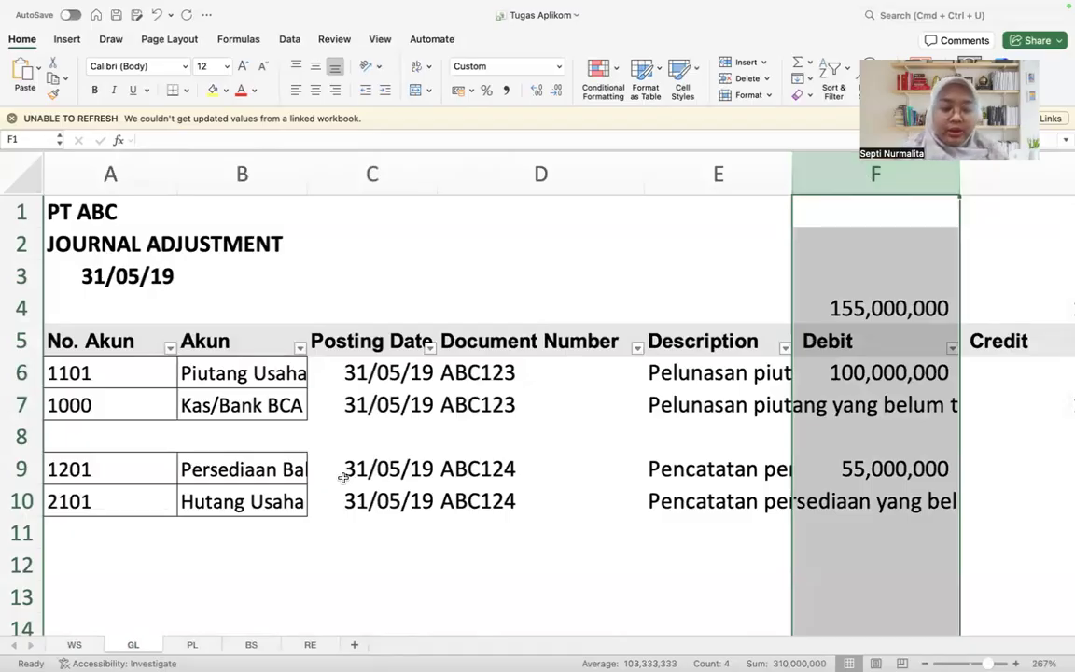
Step: Clear the existing debit and credit Adjustment formulas for all accounts on WS, starting from row 10
left_click(79, 644)
scroll(607, 379, "right", 2)
left_click(693, 282)
key("Left")
key("shift+Right")
key("Delete")
key("super+shift+Down")
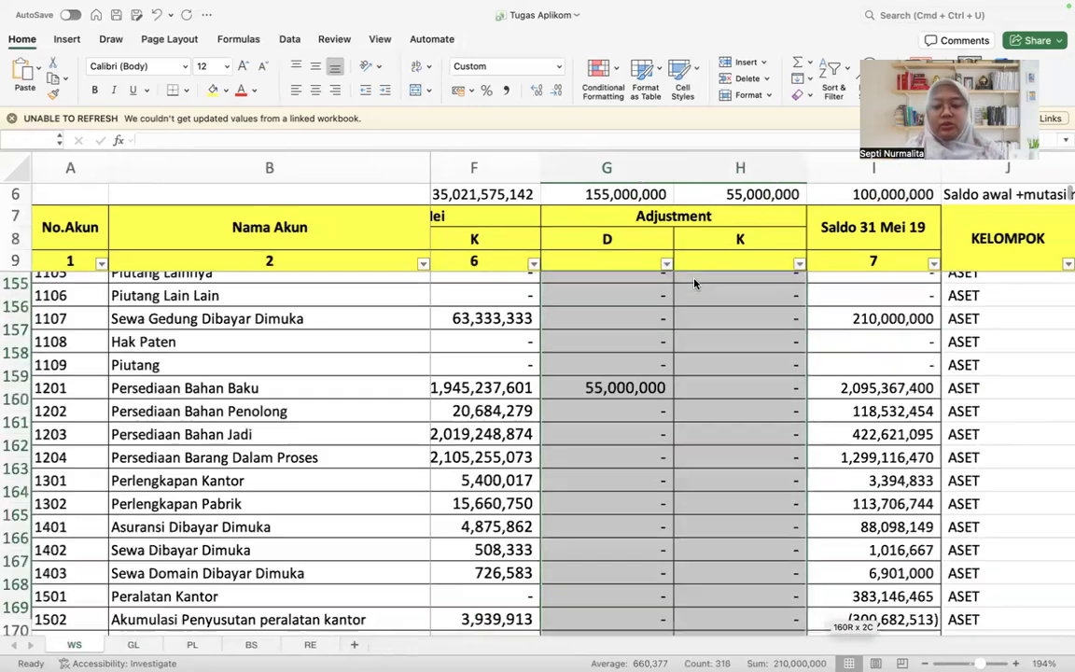
key("super+shift+Down")
key("super+shift+Up")
key("Delete")
Step: Enter the formula =SUMIF(GL!A:A;WS!A10;GL!F:F) in the debit Adjustment cell G10 of the WS sheet
key("Left")
key("Up")
key("Right")
key("Right")
key("Down")
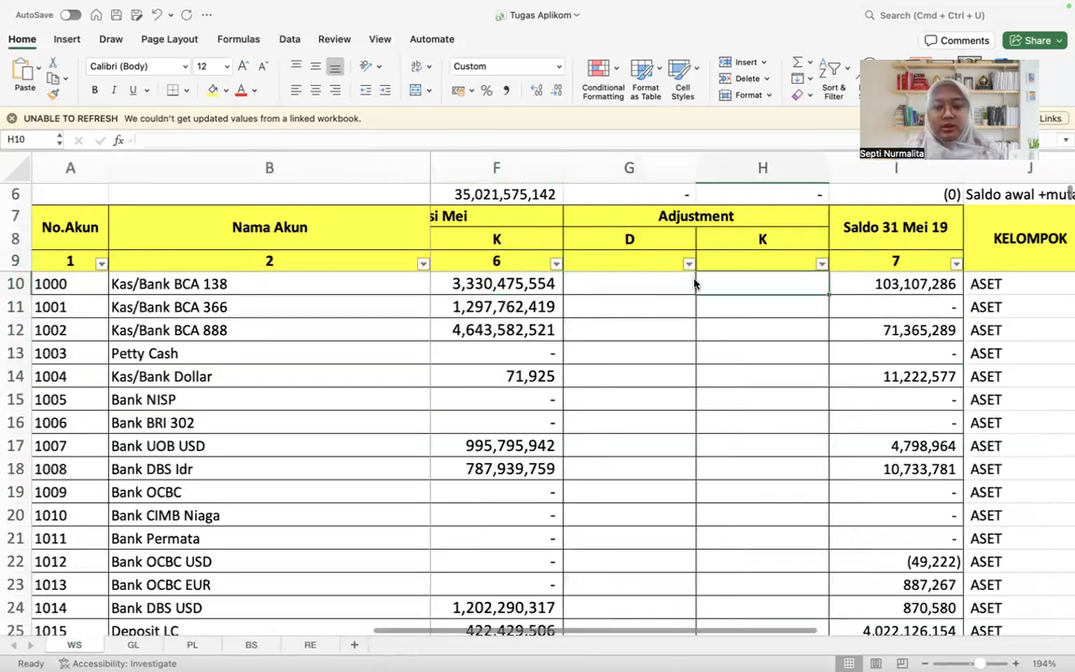
key("Left")
type("=sumi")
key("Tab")
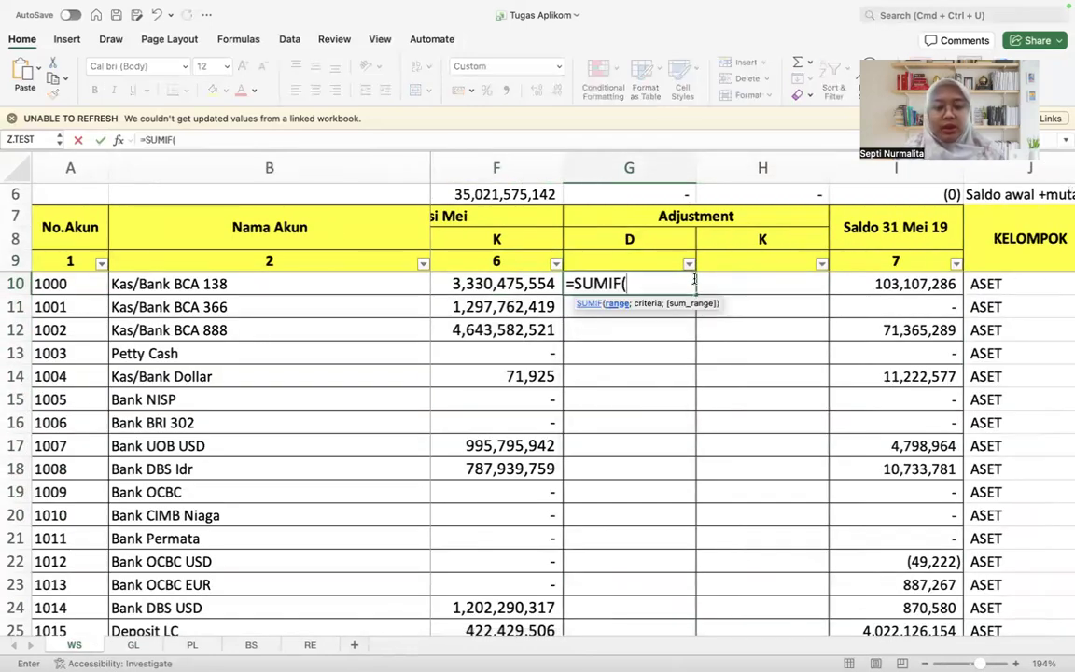
left_click(133, 645)
left_click(89, 172)
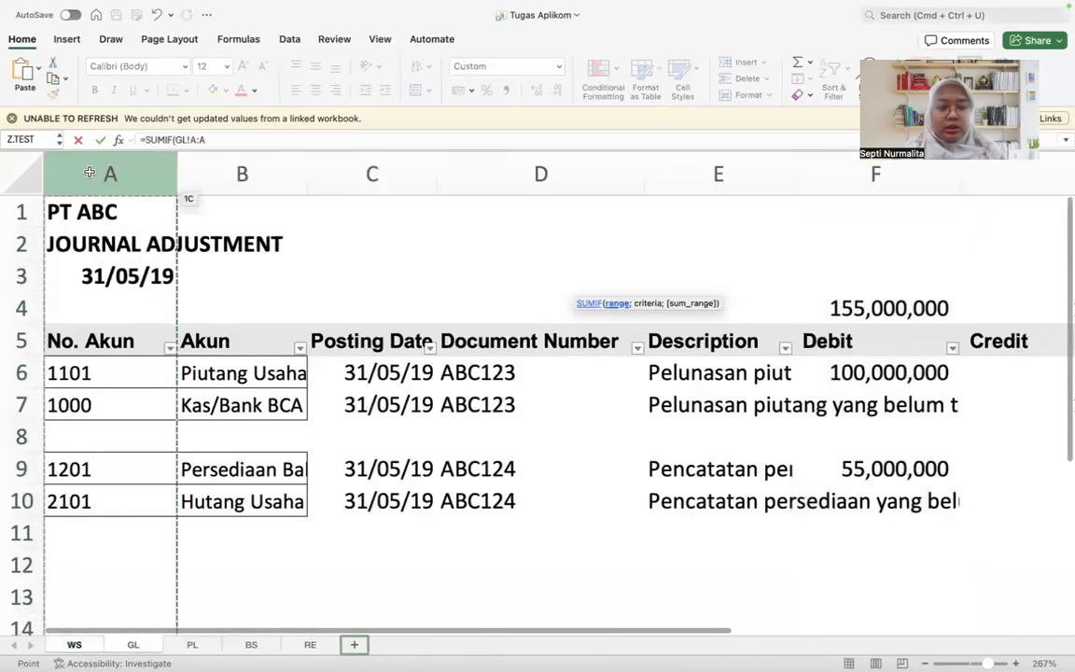
type(";WS!")
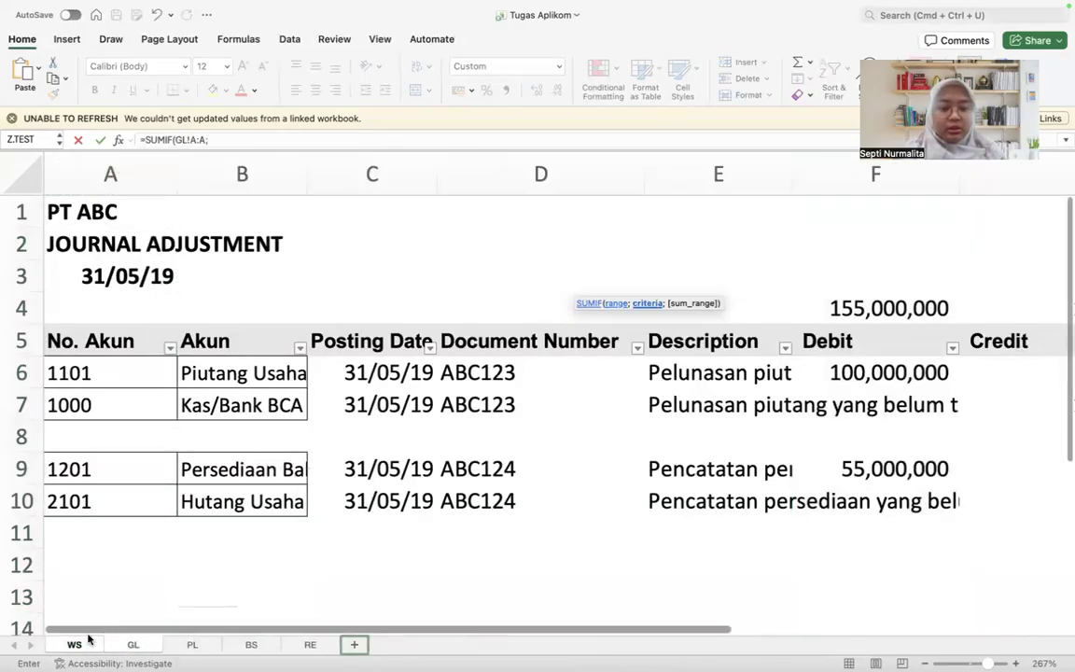
left_click(75, 645)
left_click(81, 281)
type(";")
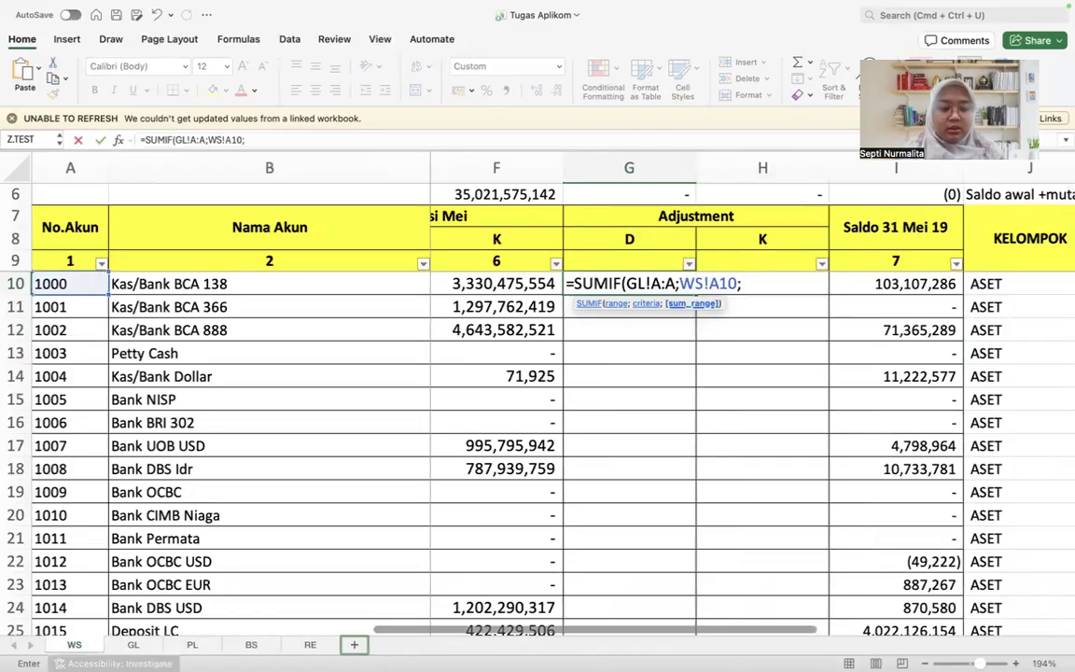
left_click(133, 645)
left_click(821, 169)
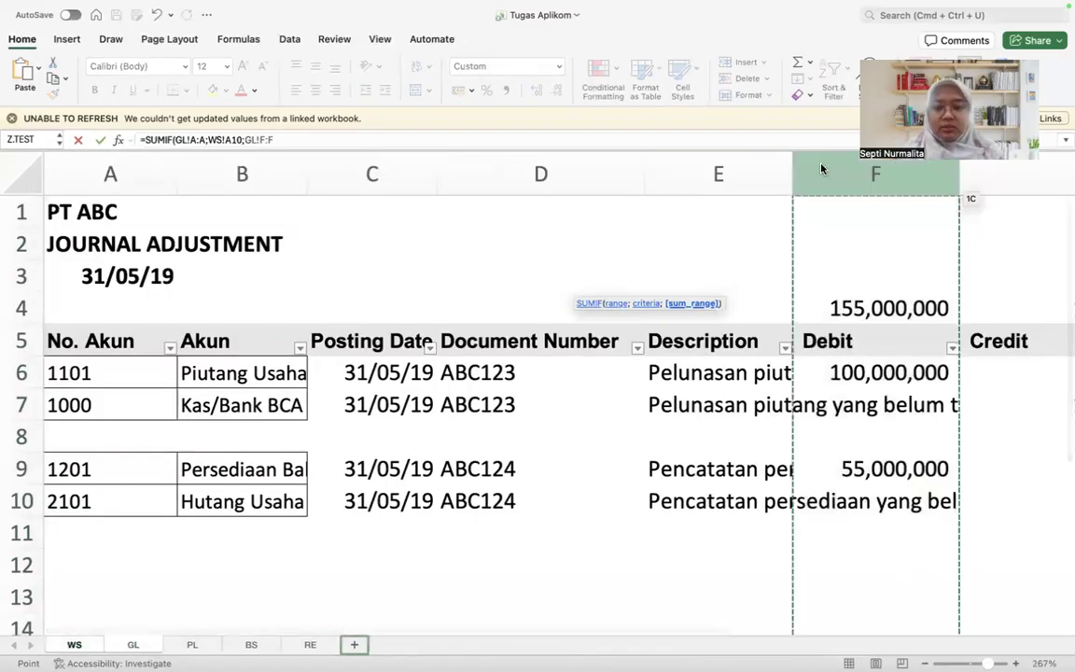
key("Return")
Step: Copy the debit Adjustment formula from G10 into the credit Adjustment cell H10
key("Up")
key("super+c")
key("Right")
key("super+v")
key("Left")
key("Right")
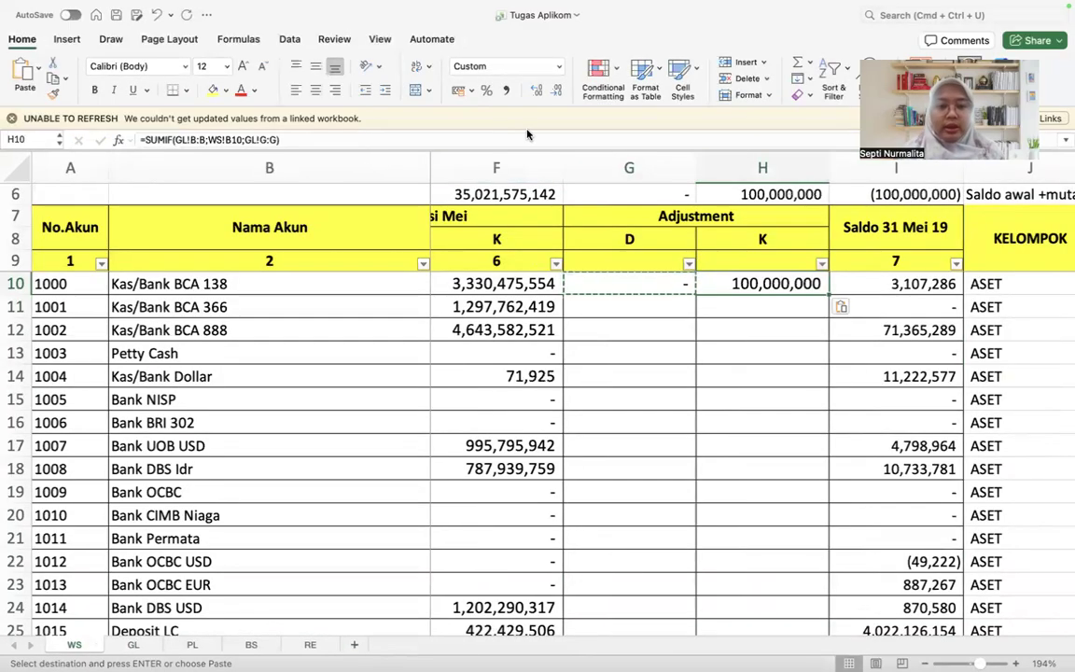
Step: Correct the credit Adjustment formula in H10 to =SUMIF(GL!A:A;WS!A10;GL!G:G)
left_click(527, 138)
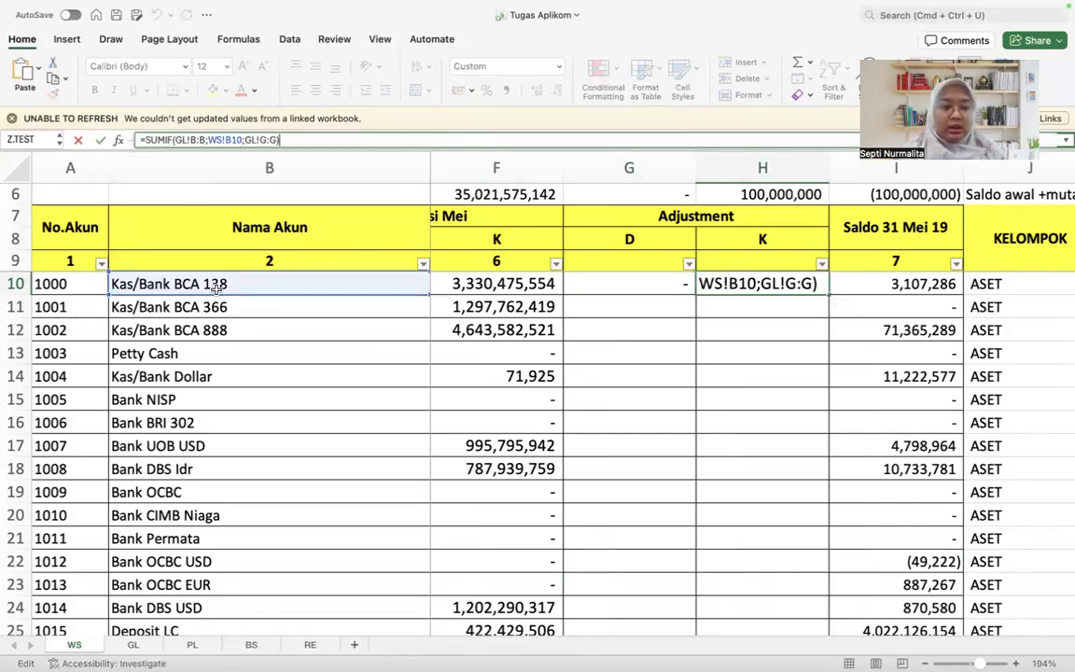
left_click(92, 291)
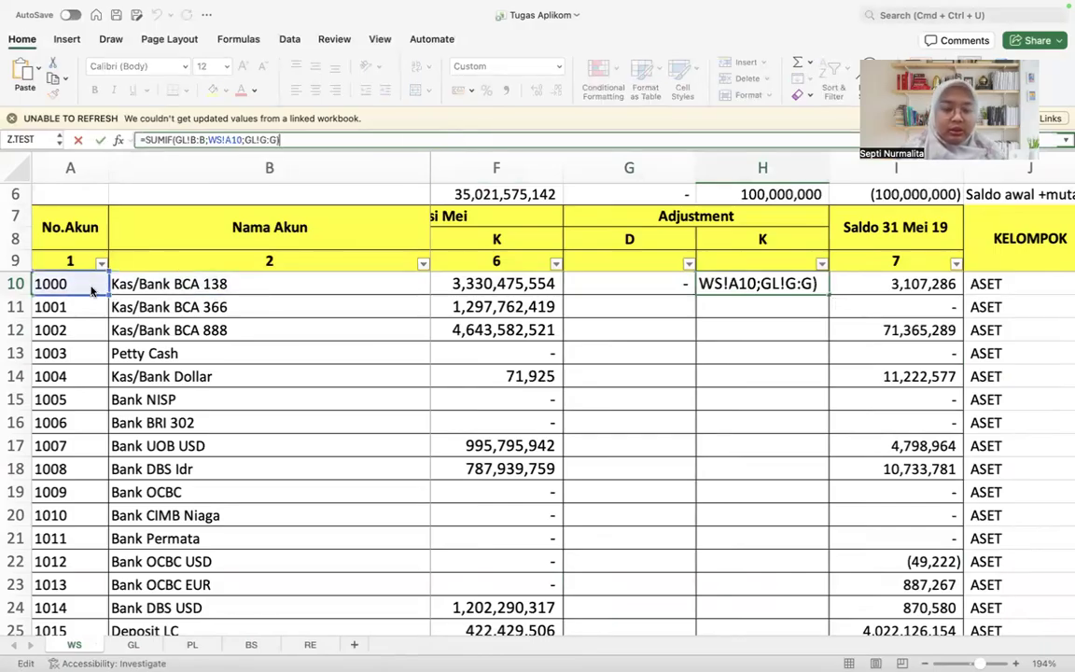
key("Return")
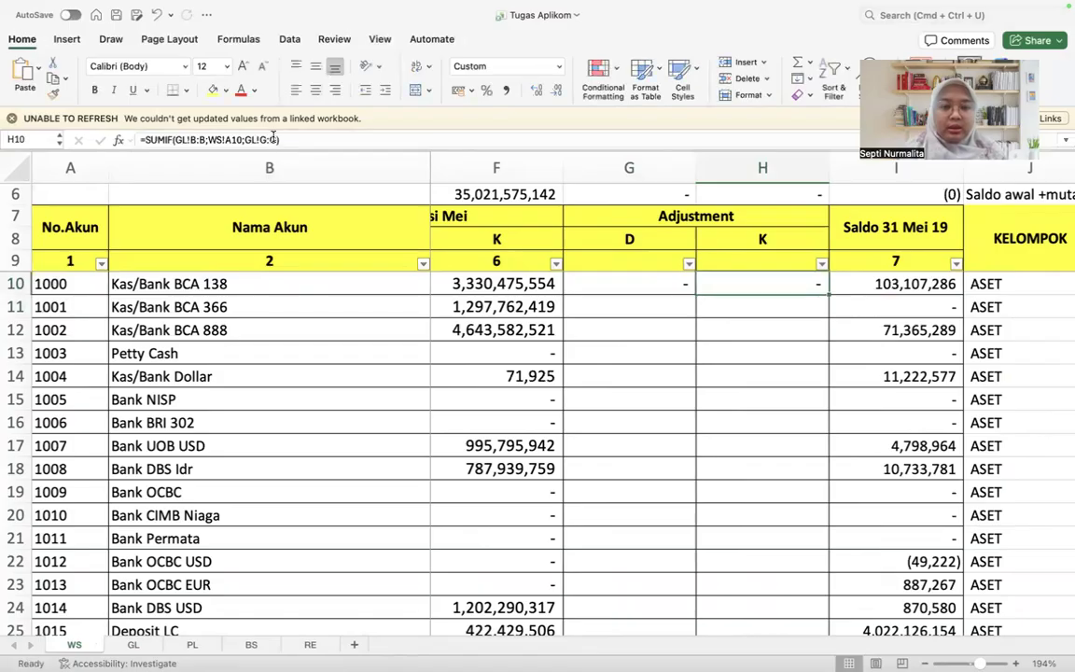
left_click(273, 139)
key("Escape")
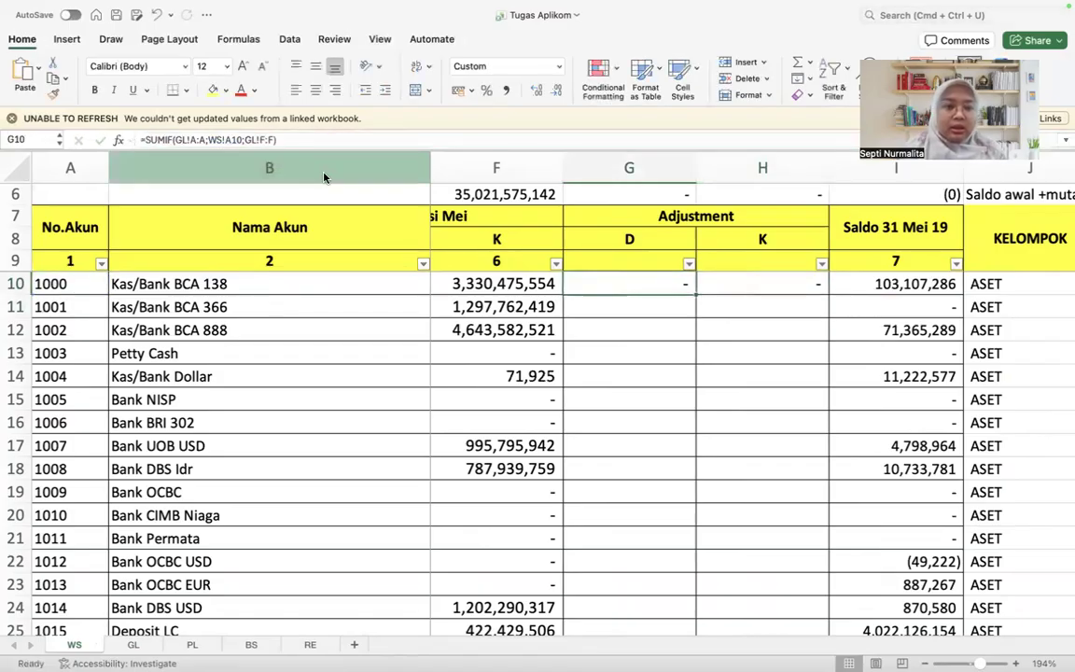
left_click(197, 139)
key("BackSpace")
type("A")
key("Delete")
type("A")
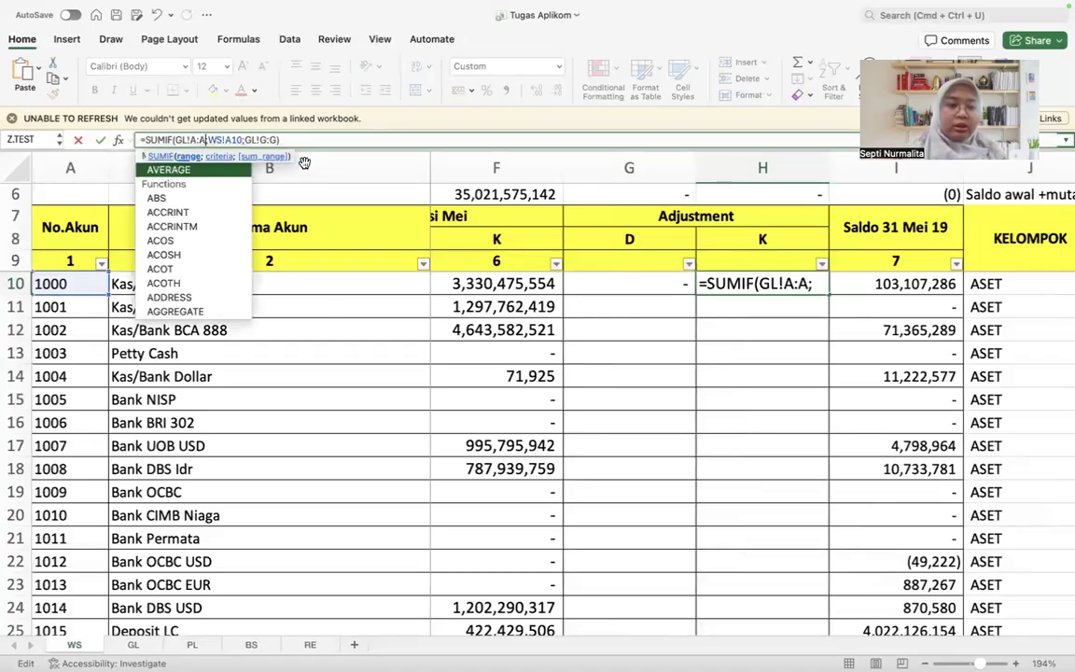
key("Return")
key("Up")
Step: Confirm the credit Adjustment formula in H10 and check its source, the Credit column G on the GL sheet
left_click(285, 141)
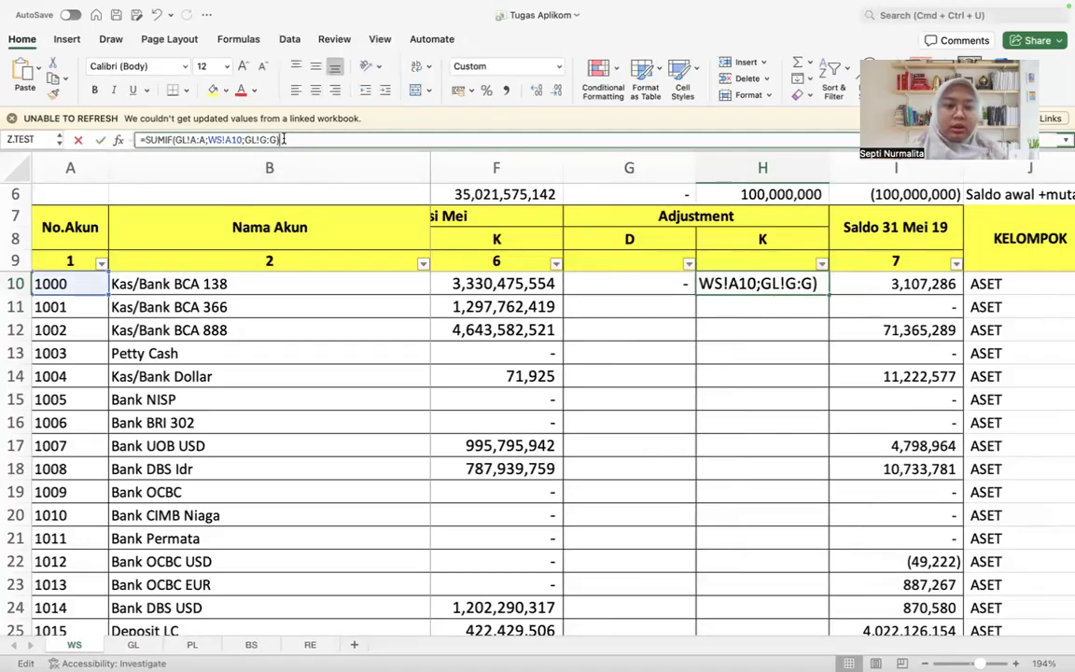
key("Return")
left_click(133, 645)
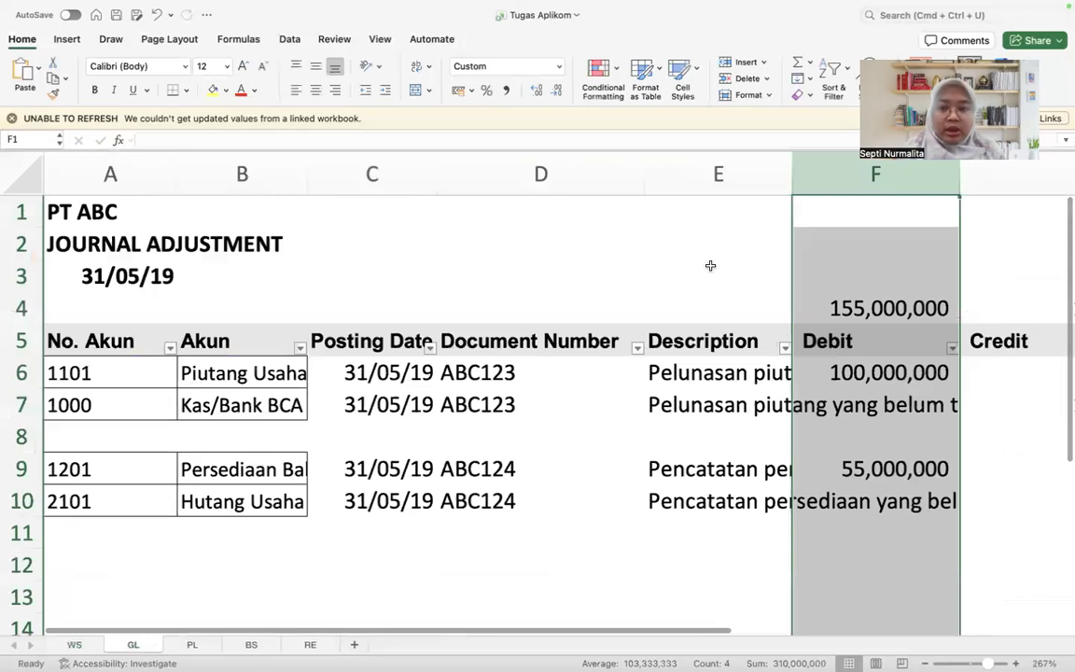
scroll(887, 347, "right", 3)
left_click(859, 171)
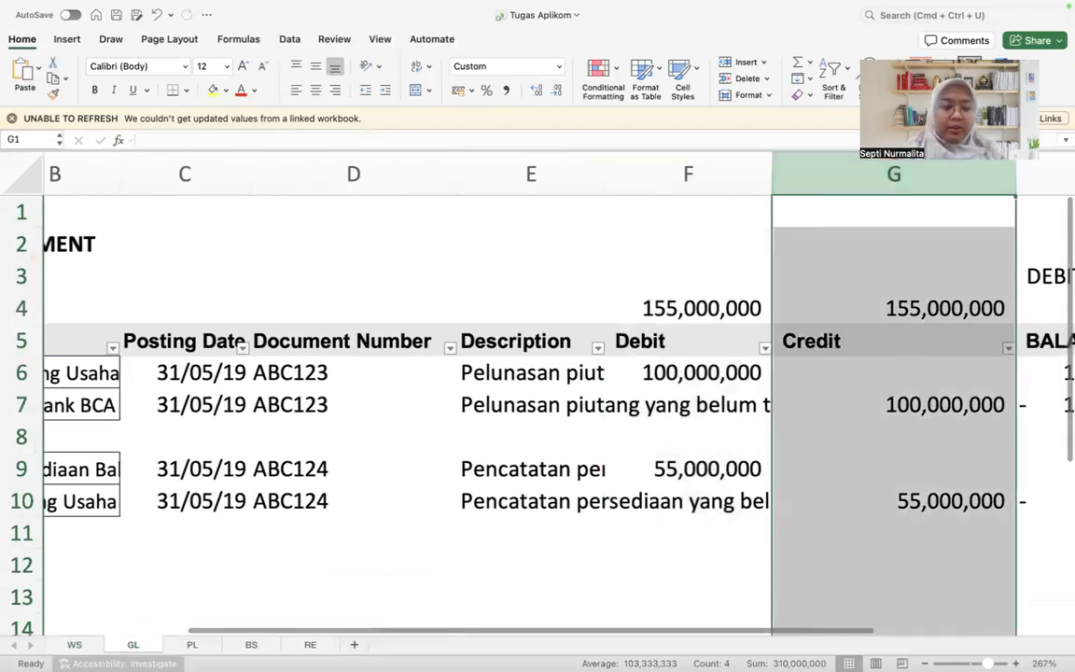
Step: Copy the debit and credit Adjustment formulas from G10:H10 on WS down both columns through row 170
left_click(73, 645)
key("ctrl+c")
scroll(129, 616, "down", 10)
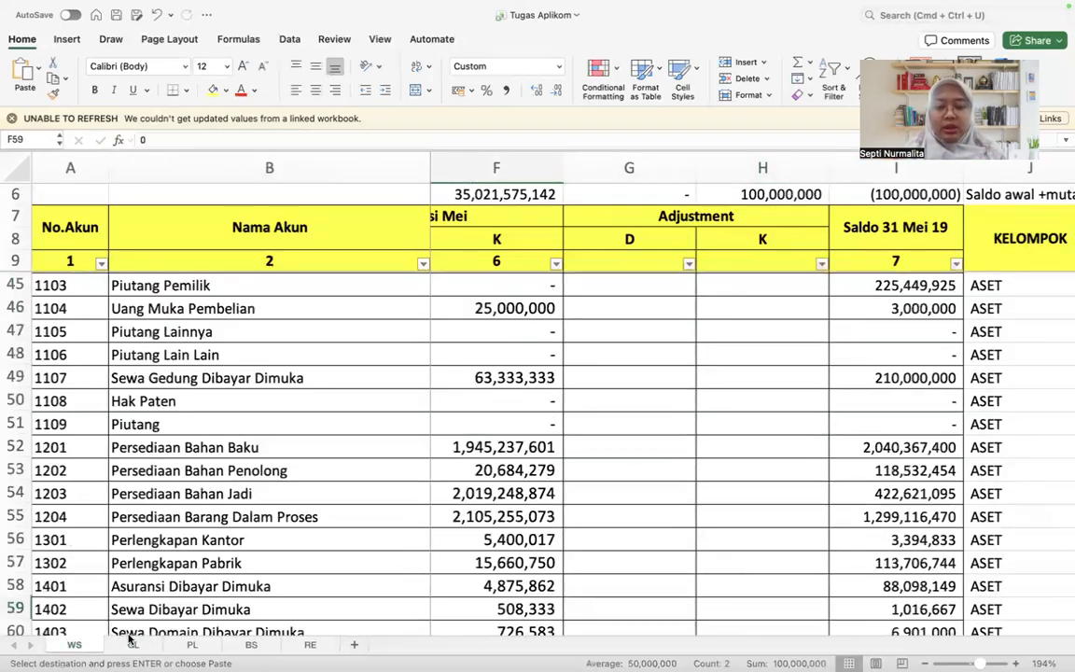
key("Down")
key("Down")
key("Down")
key("Down")
key("Down")
key("Down")
key("Down")
key("Down")
key("Down")
key("Down")
key("Down")
key("Down")
key("Down")
key("Down")
key("Down")
key("Down")
key("Down")
key("Down")
key("Down")
key("Down")
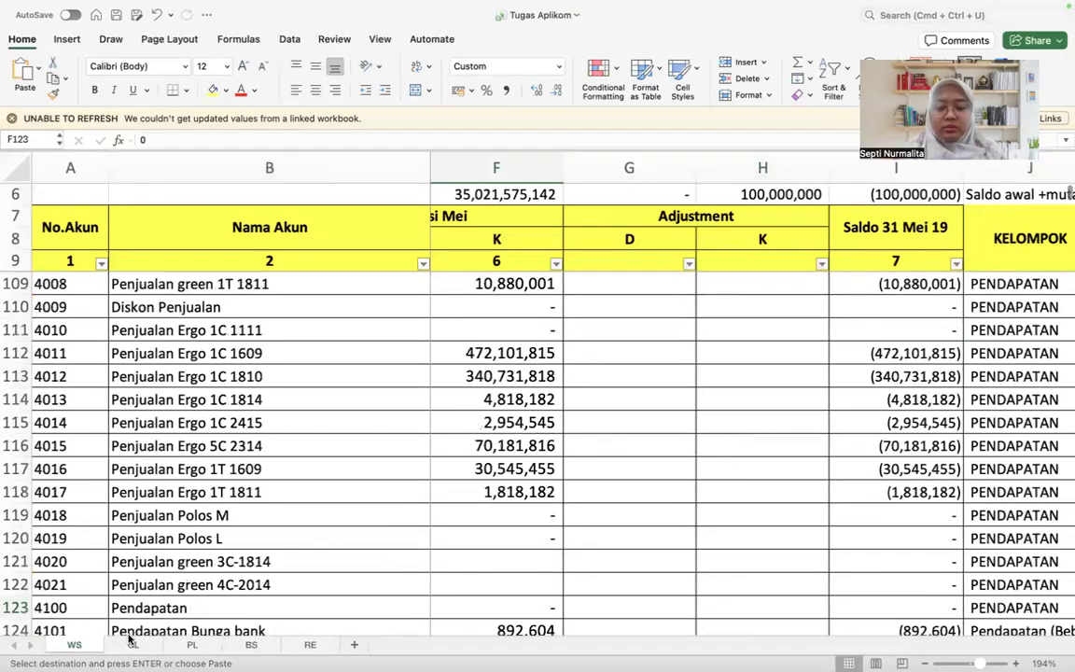
key("Right")
key("shift+Right")
key("super+shift+Up")
key("super+v")
key("super+Down")
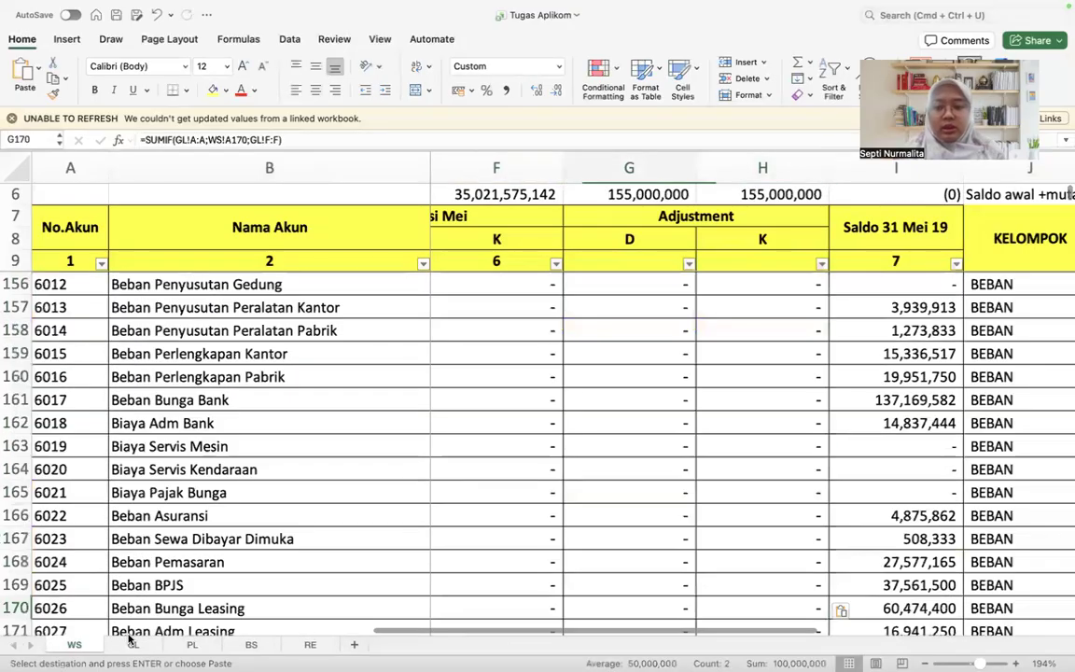
Step: Compare the debit and credit Adjustment totals on WS with the Debit and Credit columns of the GL journal
key("super+Up")
key("super+Up")
key("Right")
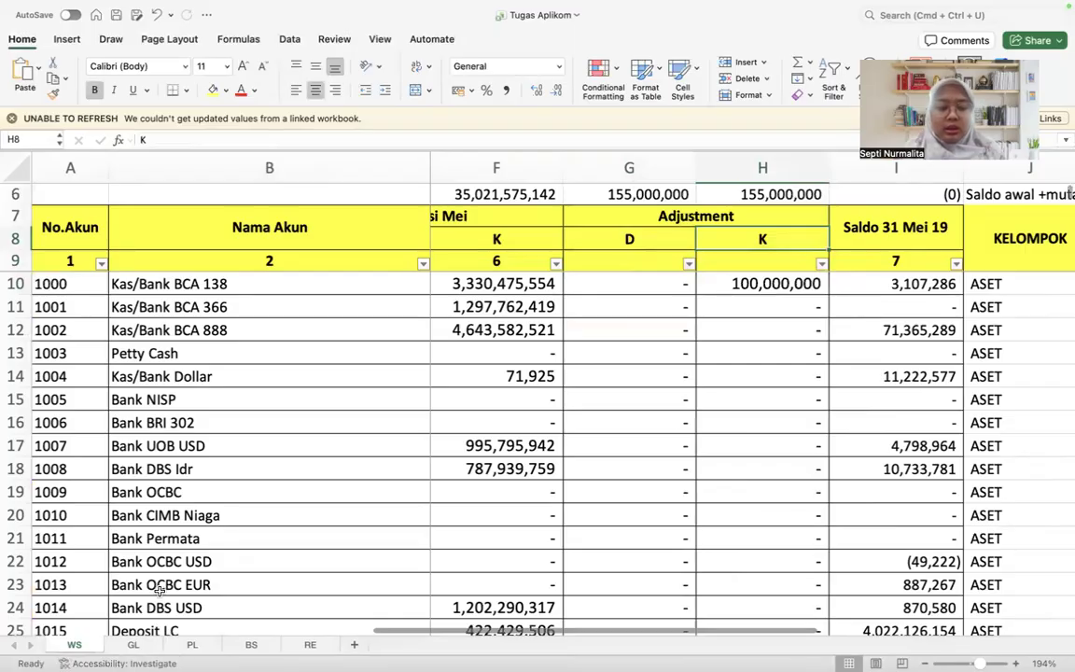
left_click(132, 645)
scroll(576, 354, "left", 5)
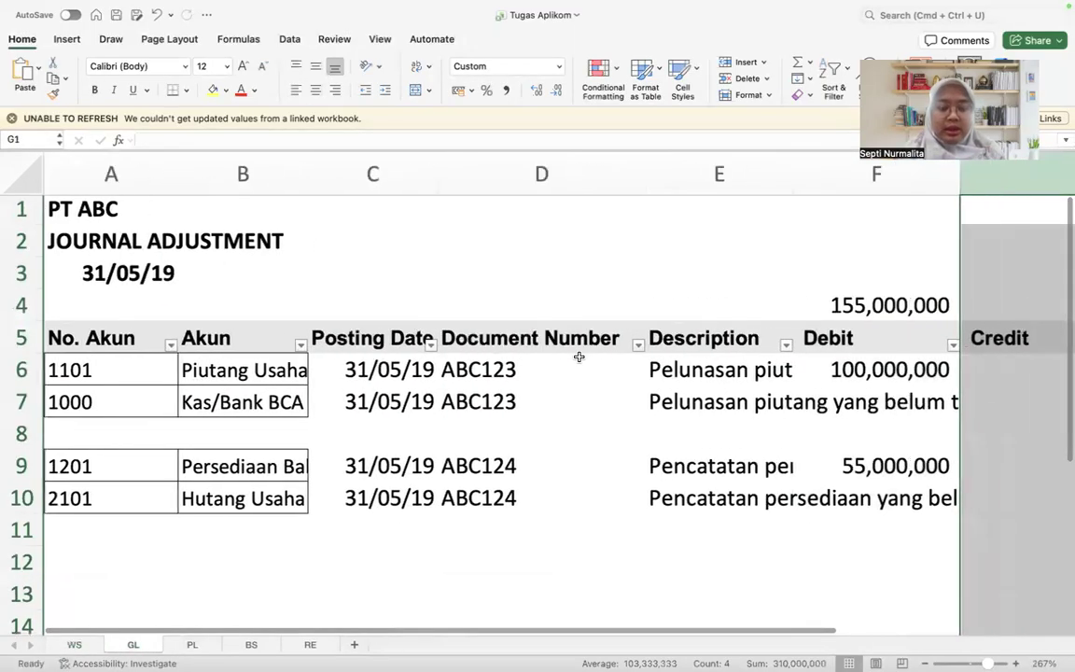
scroll(451, 403, "right", 1)
scroll(452, 403, "right", 5)
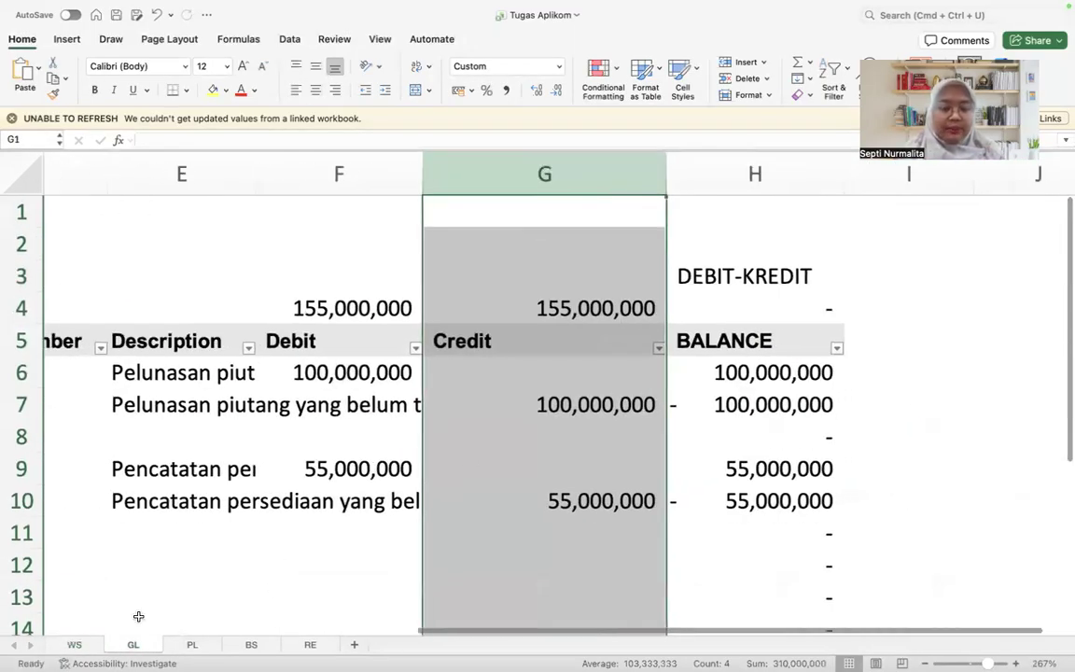
Step: Examine the closing balance formula in I10 on WS and the mutation and adjustment cells of row 10 that feed it
left_click(74, 645)
scroll(540, 458, "right", 3)
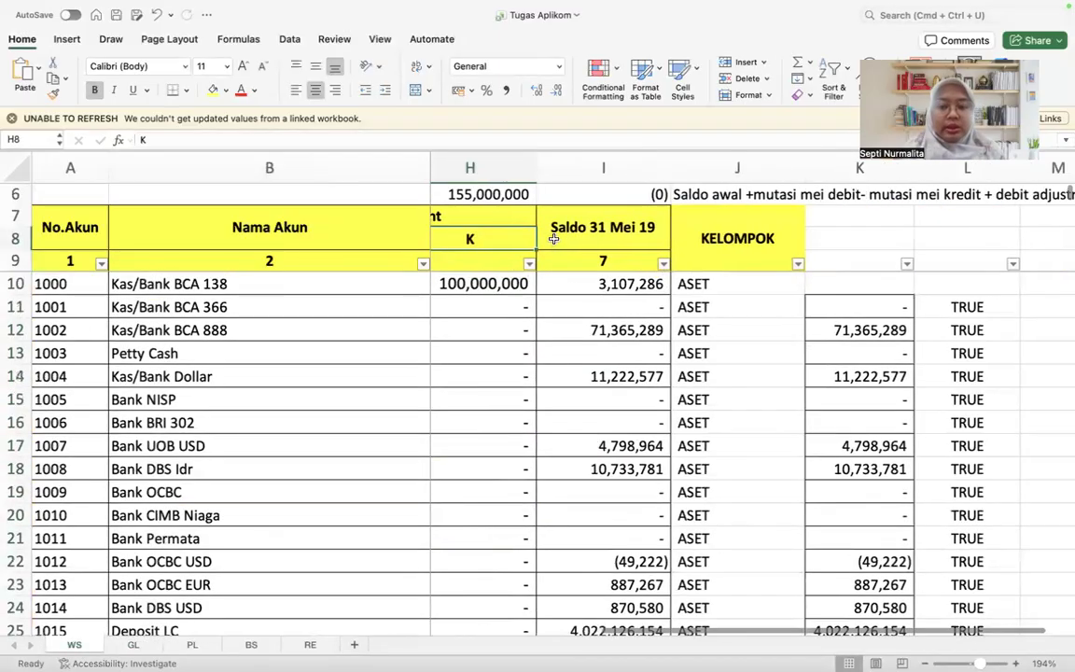
left_click(553, 238)
left_click(554, 285)
scroll(629, 345, "left", 5)
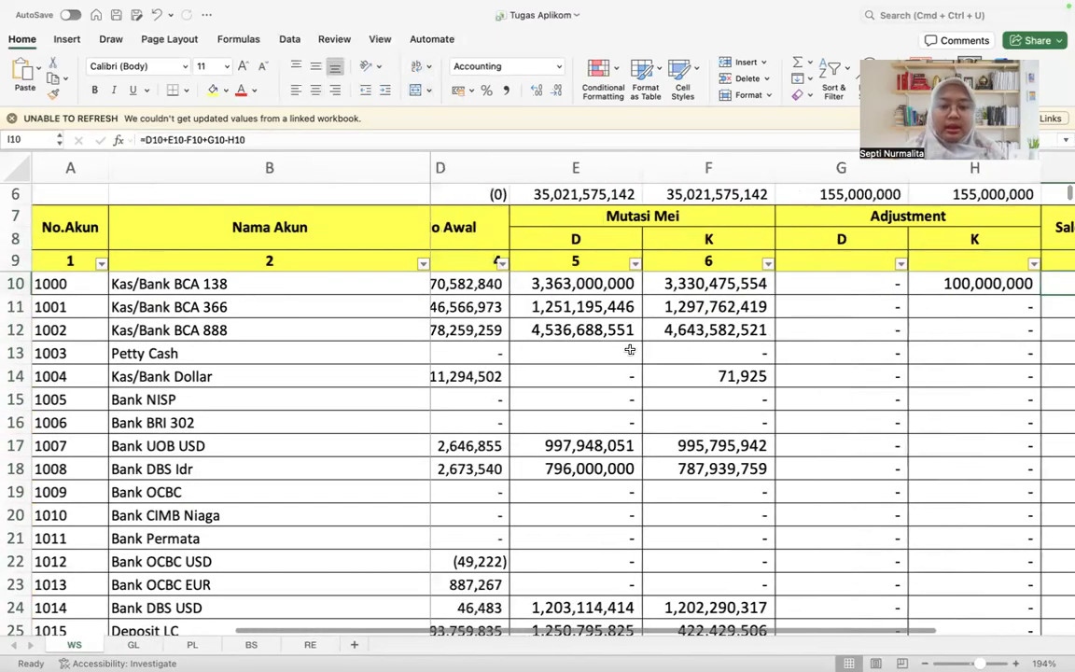
left_click(653, 292)
left_click(764, 283)
scroll(751, 285, "right", 1)
left_click(756, 286)
scroll(756, 284, "right", 2)
left_click(755, 285)
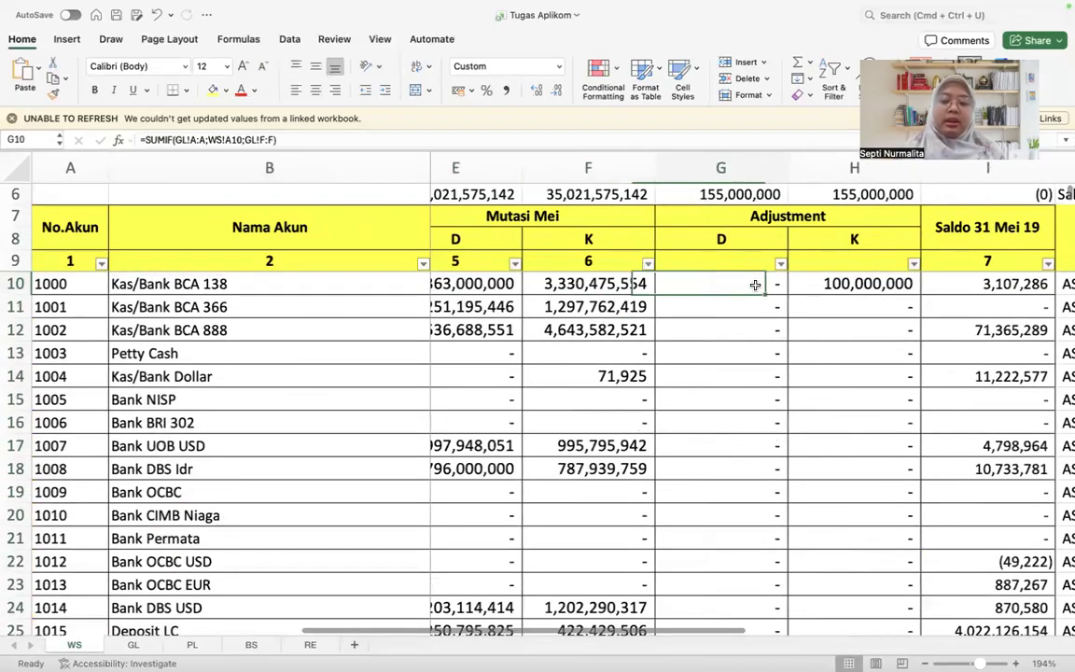
key("Right")
scroll(822, 226, "right", 2)
Step: Copy the Saldo 31 Mei 19 formula from I10 down the rest of column I
left_click(790, 274)
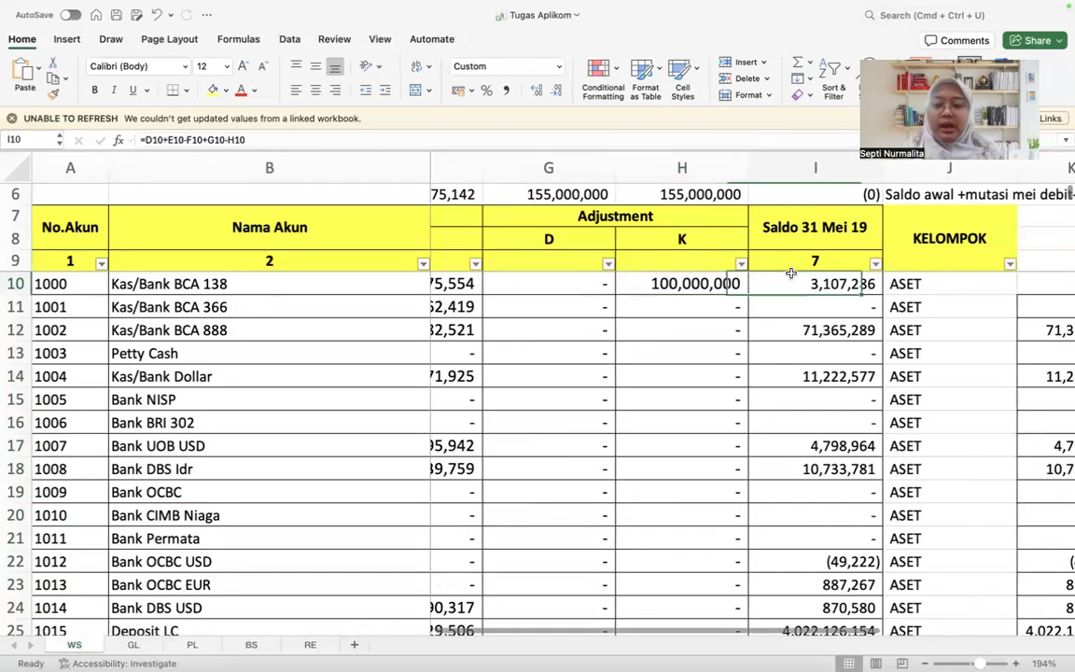
key("super+shift+Down")
key("super+c")
key("shift+super+Up")
key("super+v")
key("super+Up")
scroll(791, 280, "up", 5)
scroll(774, 332, "up", 20)
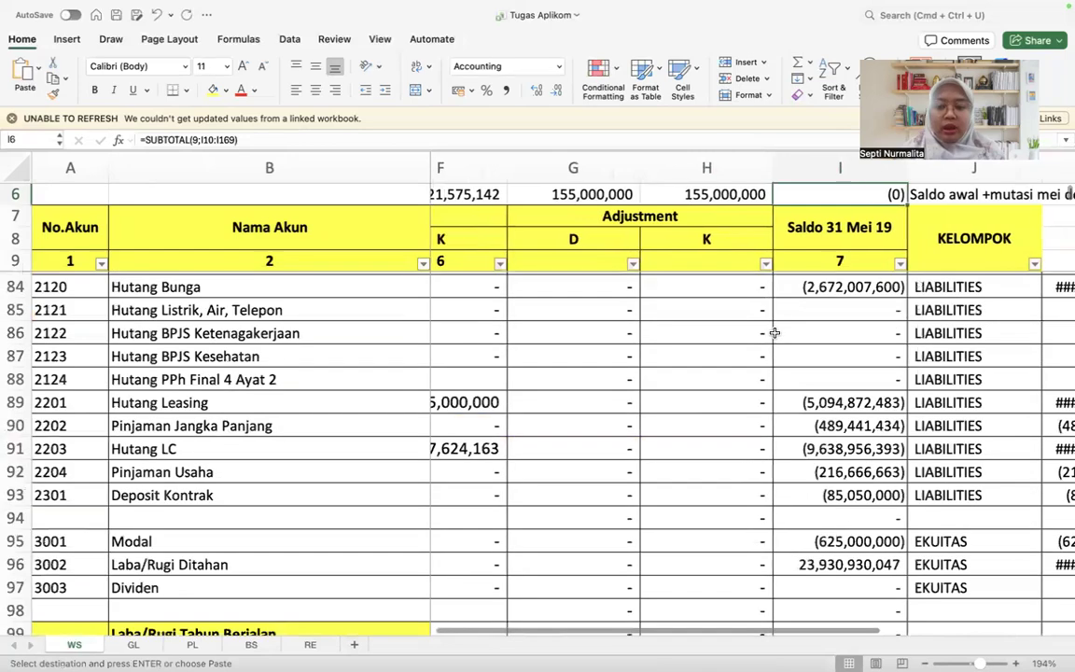
Step: Delete the surplus balance formula in I171 below the last row of the worksheet
scroll(778, 328, "down", 10)
left_click(778, 329)
key("shift+super+Down")
key("super+Down")
key("super+Down")
key("super+Up")
scroll(777, 329, "up", 1)
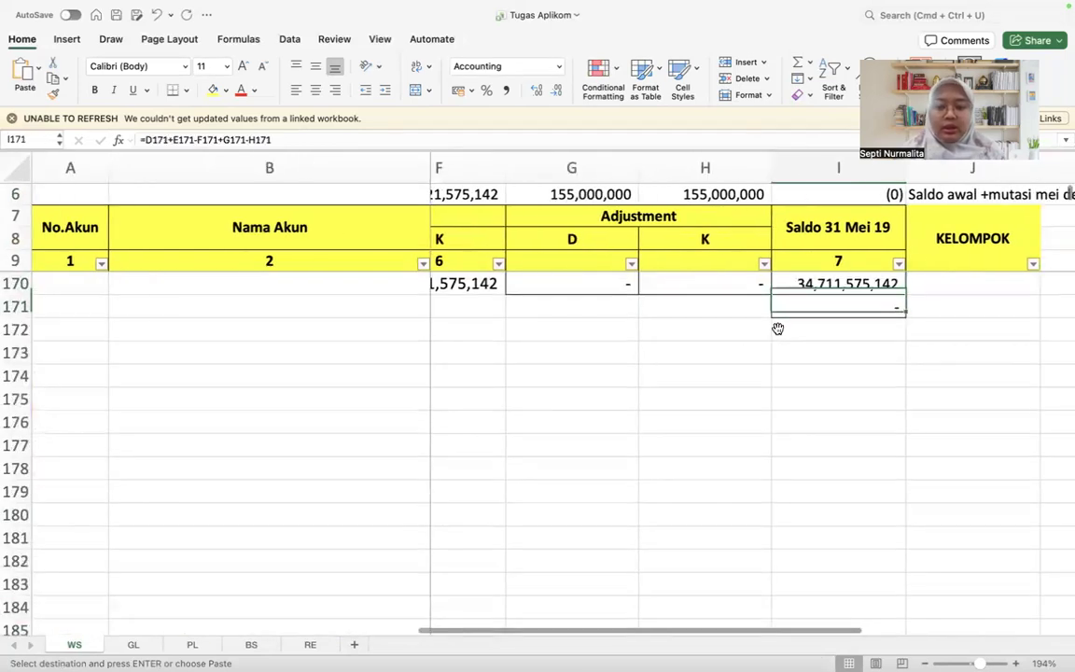
key("Delete")
Step: Try totalling the Saldo 31 Mei 19 column in I6 with a SUM over I10:I170
key("Up")
scroll(779, 331, "up", 3)
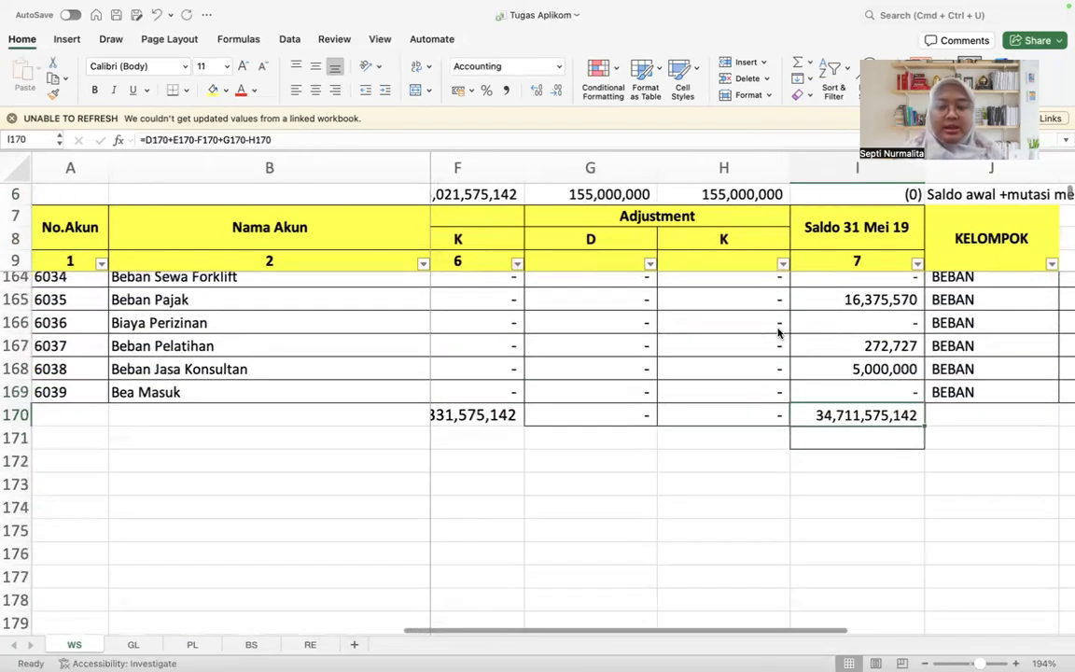
key("super+Up")
key("Up")
key("Up")
key("Up")
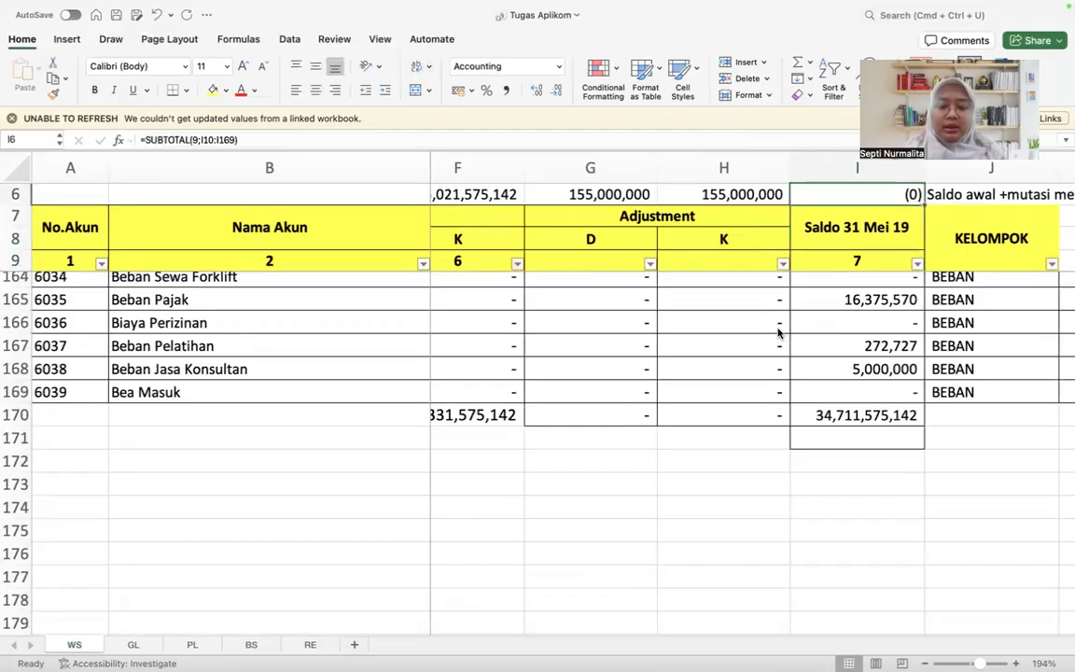
type("=sum")
key("Tab")
key("Down")
key("Down")
key("Down")
key("shift+super+Down")
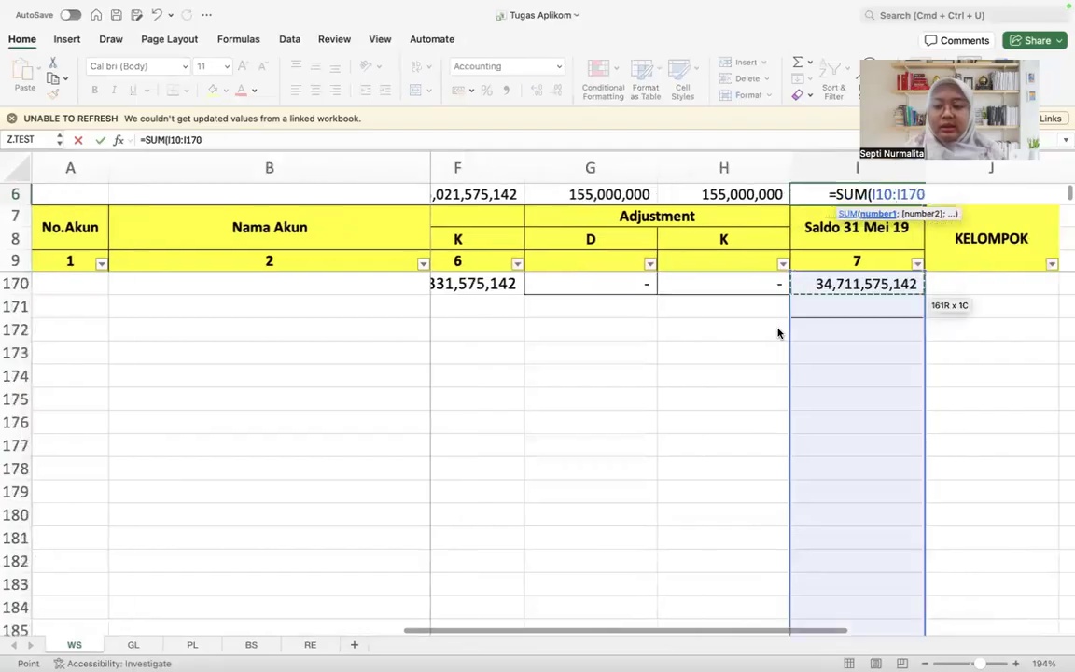
key("Return")
Step: Re-enter the SUM formula in I6 with the range shortened to I10:I169
key("Up")
type("=s")
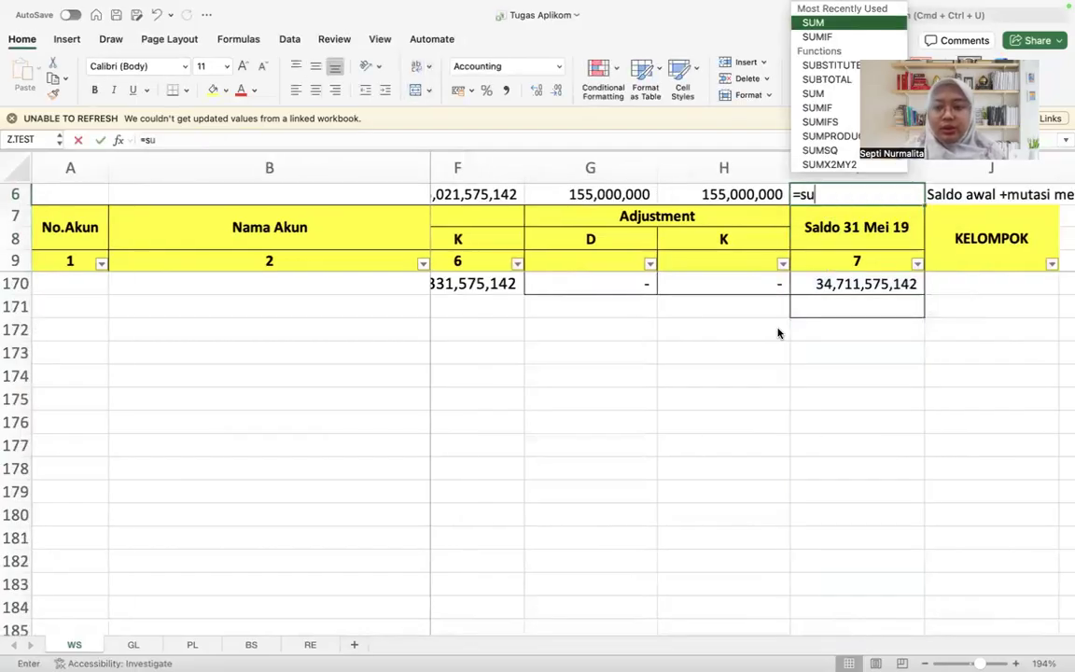
type("um")
key("Tab")
key("Down")
key("Down")
key("Down")
key("shift+super+Down")
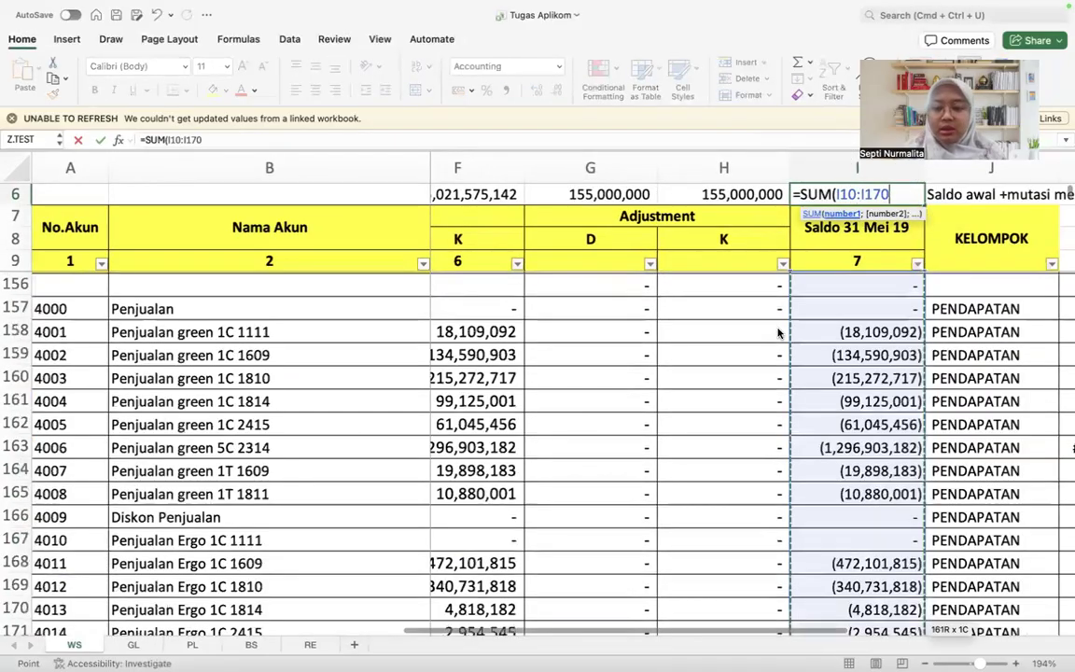
key("shift+Up")
key("shift+Up")
key("shift+Down")
key("Return")
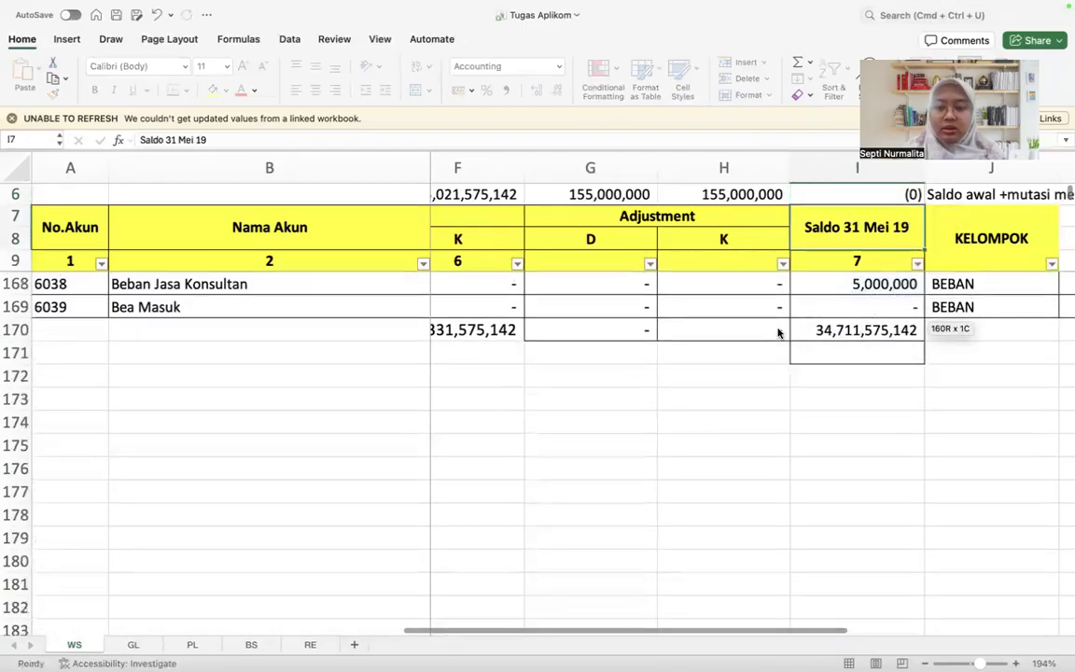
Step: Start a SUBTOTAL formula in I6 with function number 9
key("Up")
type("=sub")
key("BackSpace")
key("BackSpace")
key("BackSpace")
type("sub")
key("Down")
key("Tab")
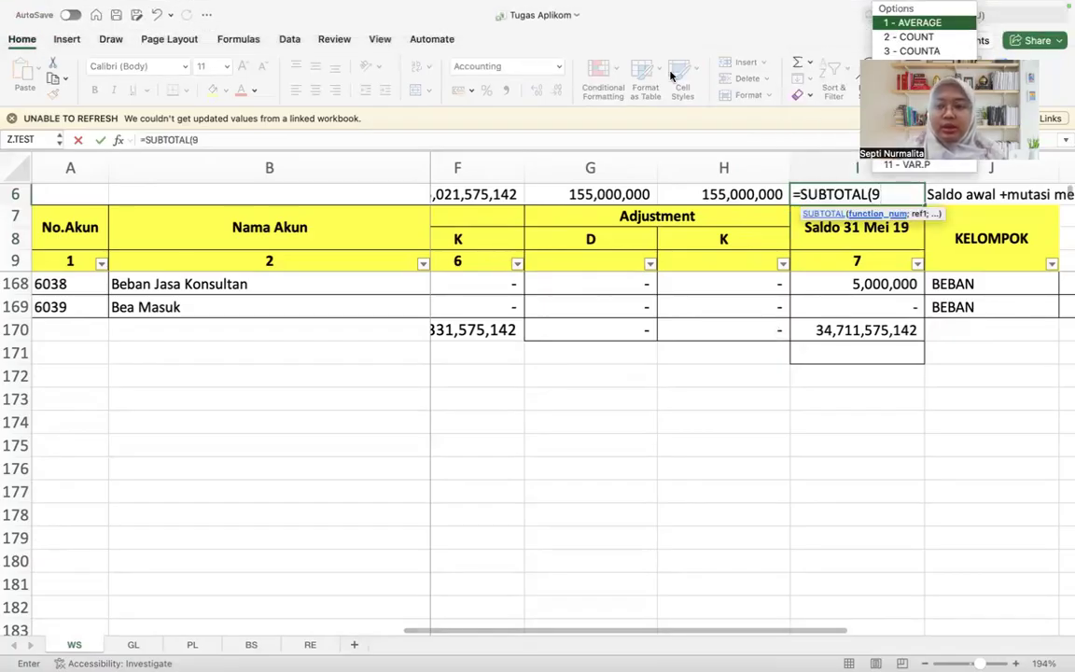
left_click(915, 137)
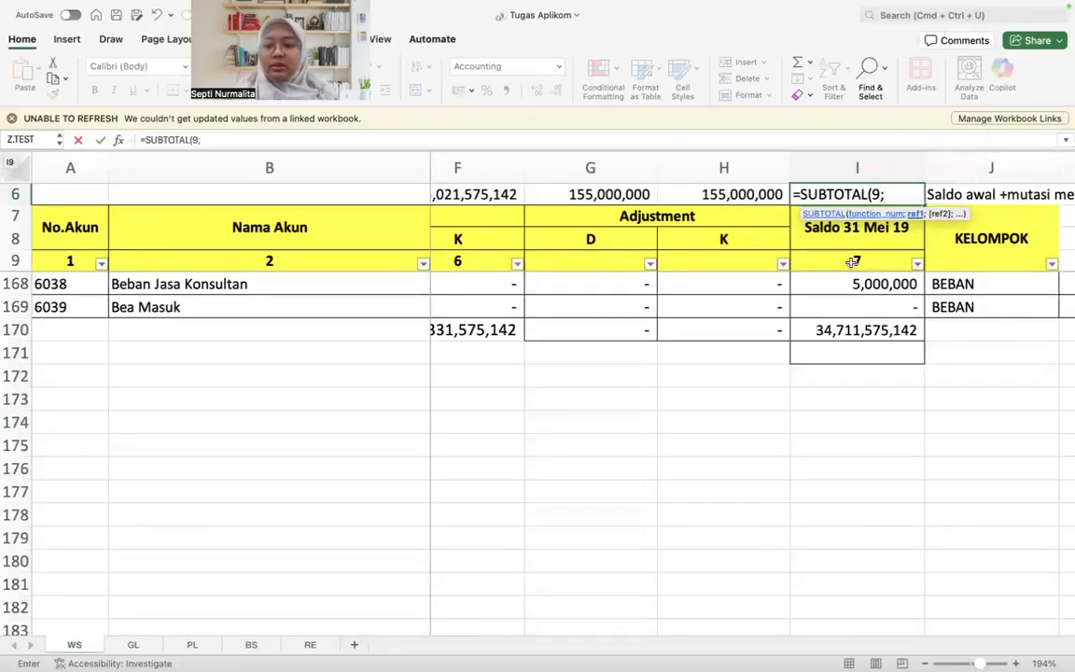
Step: Set the SUBTOTAL range to I10:I169 and confirm the formula in I6
key("Down")
key("Down")
key("Down")
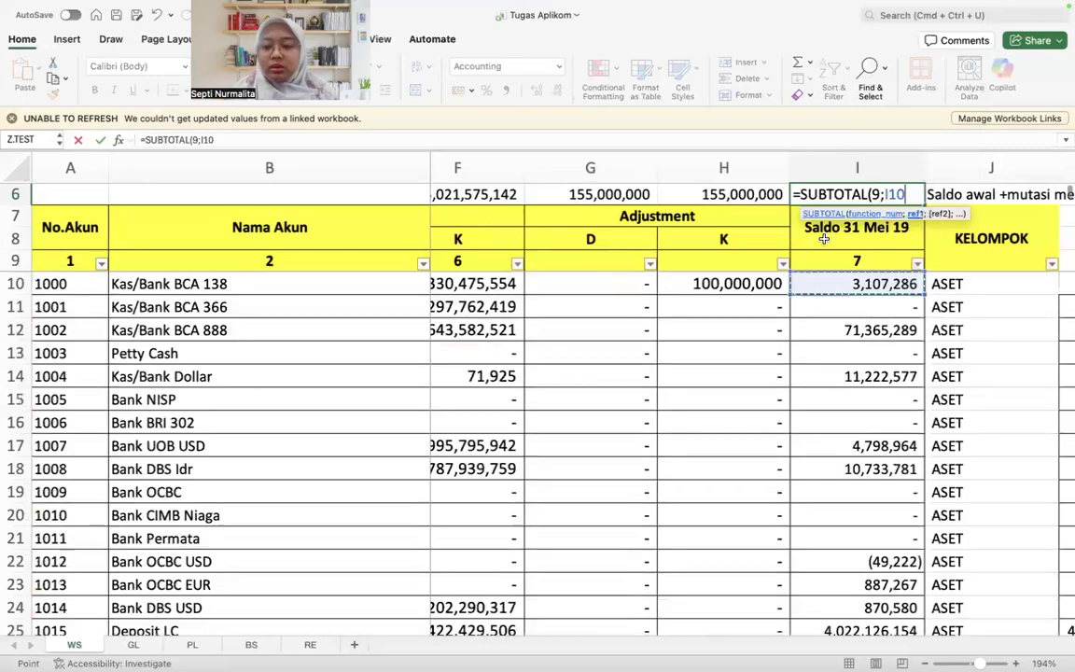
key("super+shift+Down")
key("super+shift+Down")
key("super+shift+Up")
key("shift+Up")
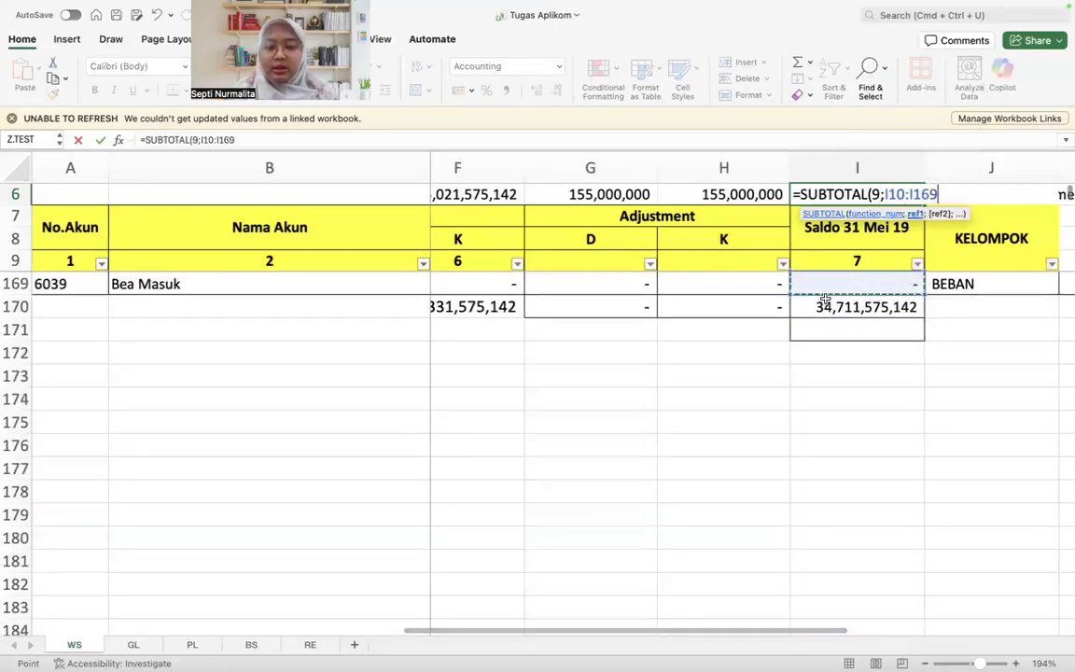
scroll(832, 422, "up", 5)
key("Return")
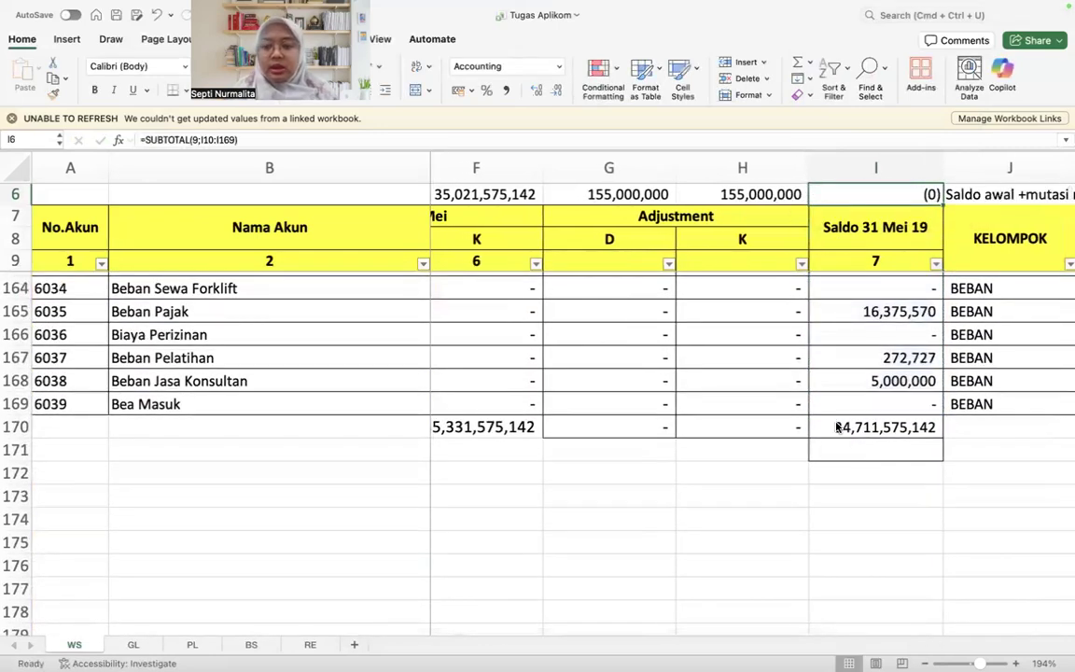
scroll(852, 427, "right", 2)
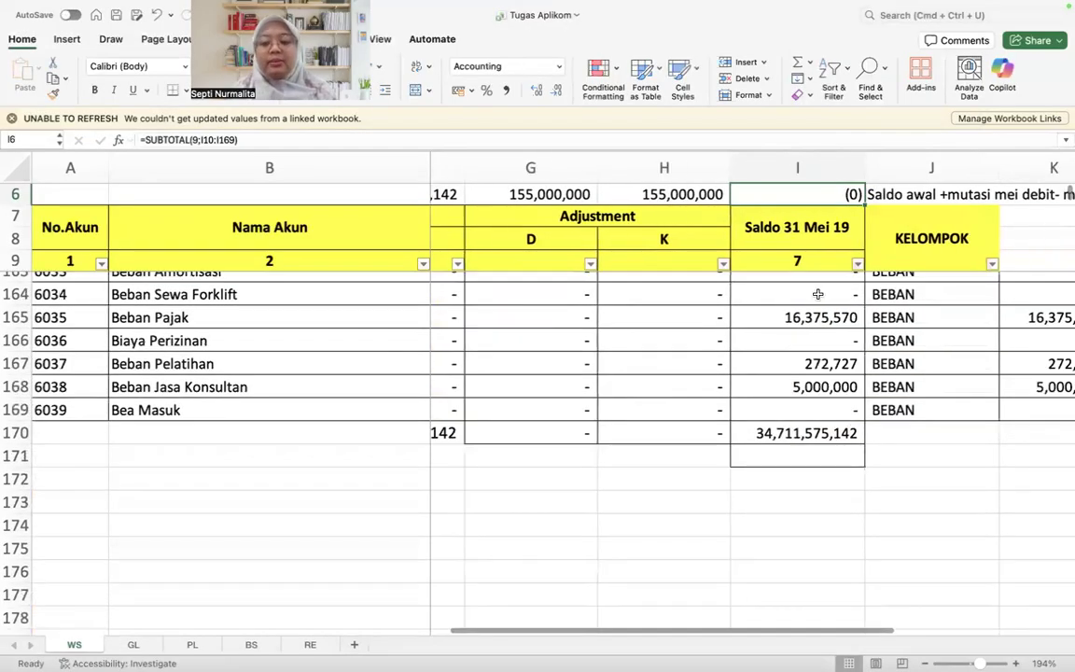
scroll(818, 294, "up", 20)
scroll(816, 293, "left", 5)
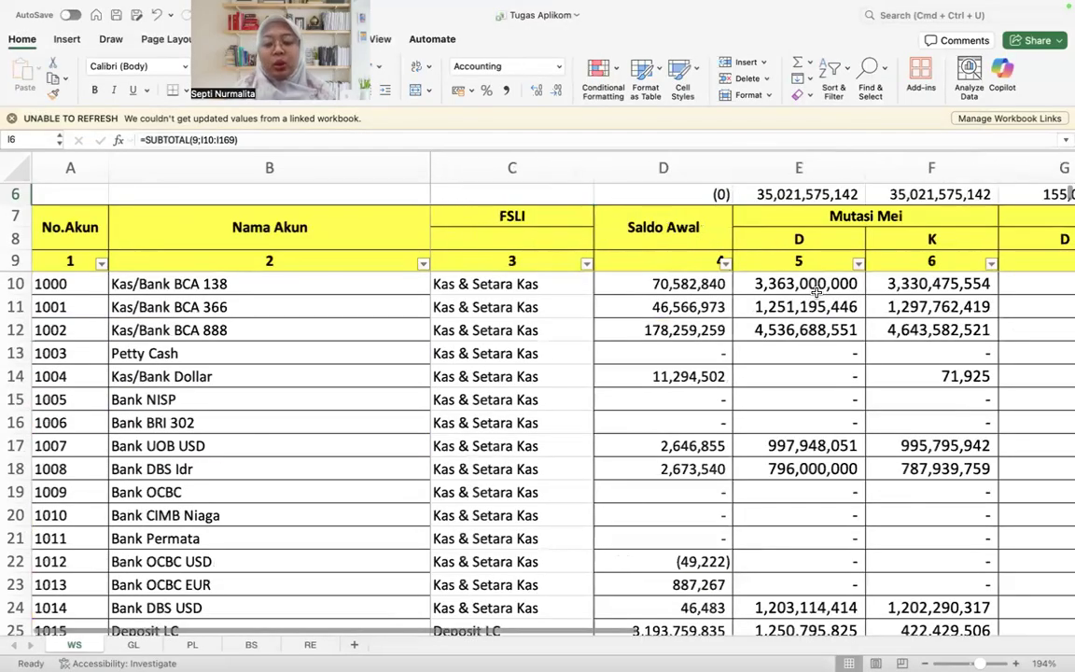
scroll(586, 229, "right", 2)
scroll(569, 241, "left", 1)
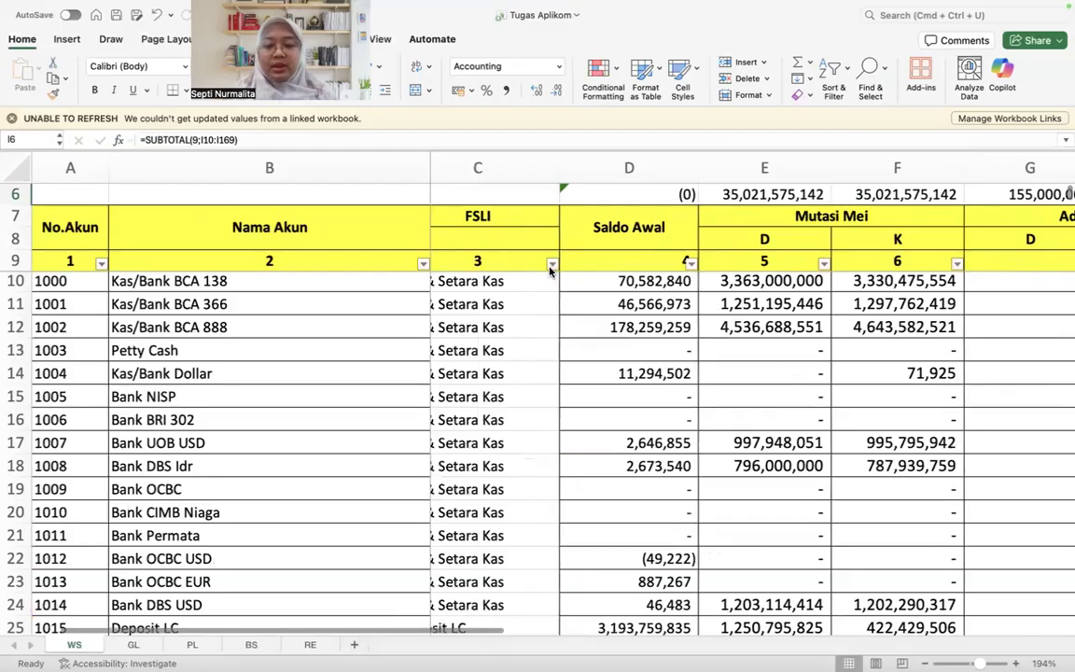
left_click(552, 264)
left_click(597, 442)
scroll(641, 492, "down", 5)
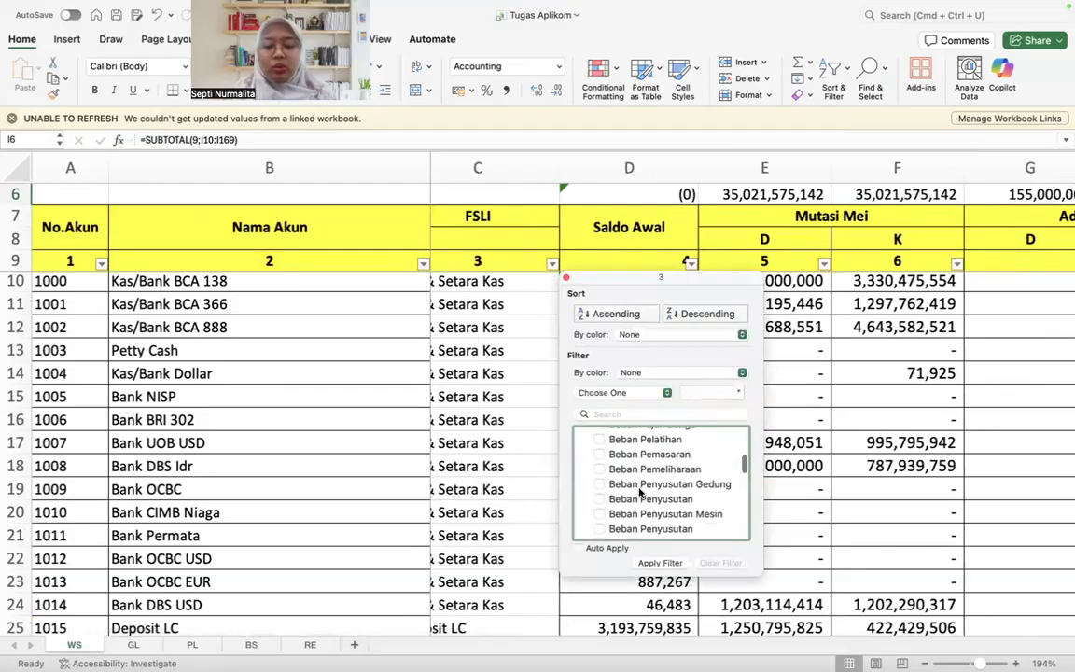
left_click(852, 360)
Step: Filter the KELOMPOK column to show only the ASET accounts
scroll(897, 324, "right", 6)
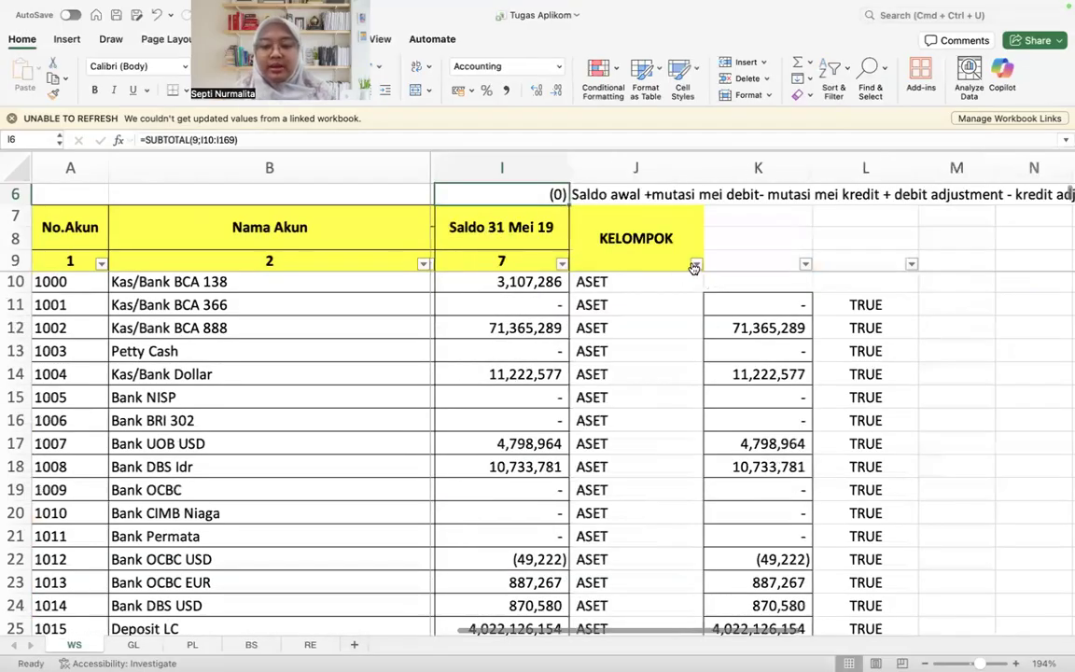
left_click(694, 268)
left_click(770, 442)
left_click(755, 457)
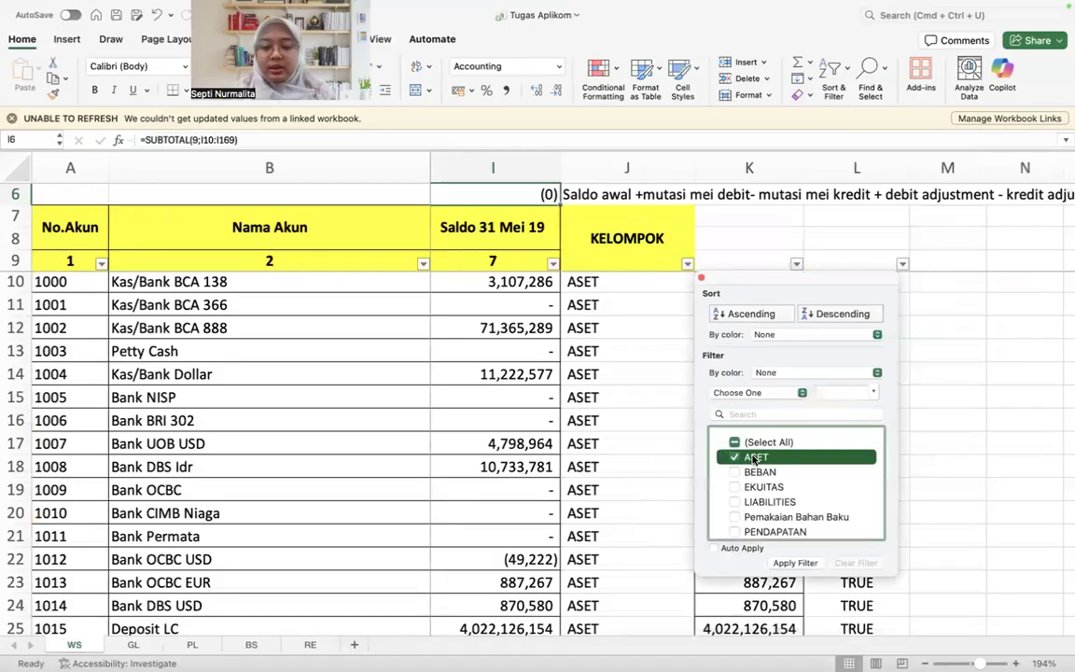
left_click(795, 563)
Step: Check the Saldo 31 Mei 19 subtotal in I6 against the filtered ASET rows
scroll(674, 453, "left", 2)
left_click(670, 257)
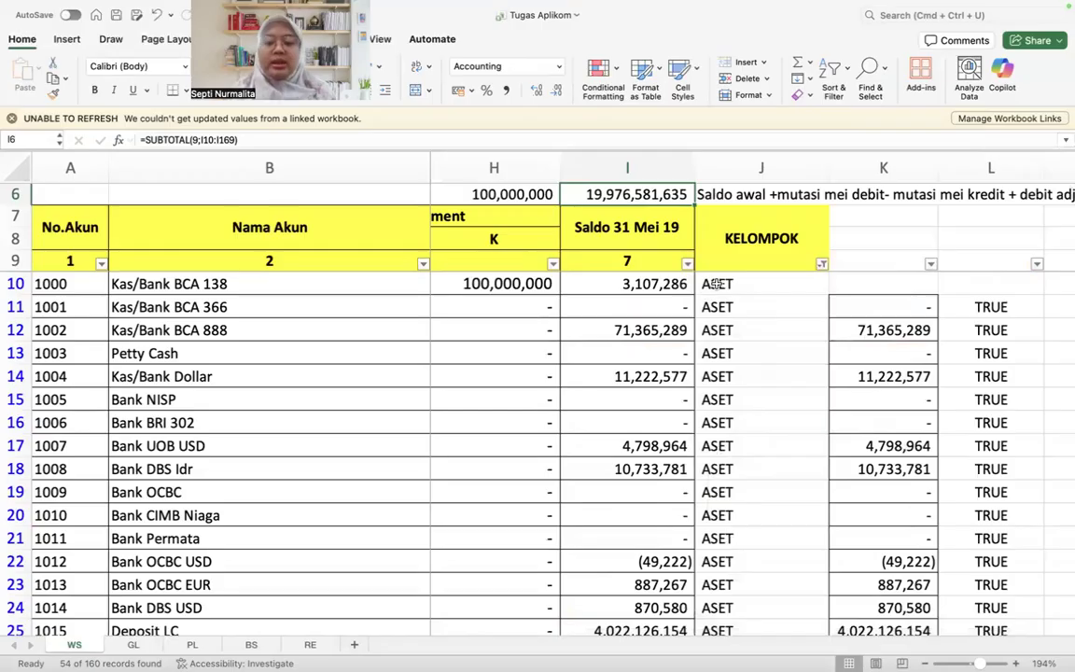
left_click(714, 284)
key("super+shift+Down")
scroll(714, 282, "up", 15)
left_click(719, 280)
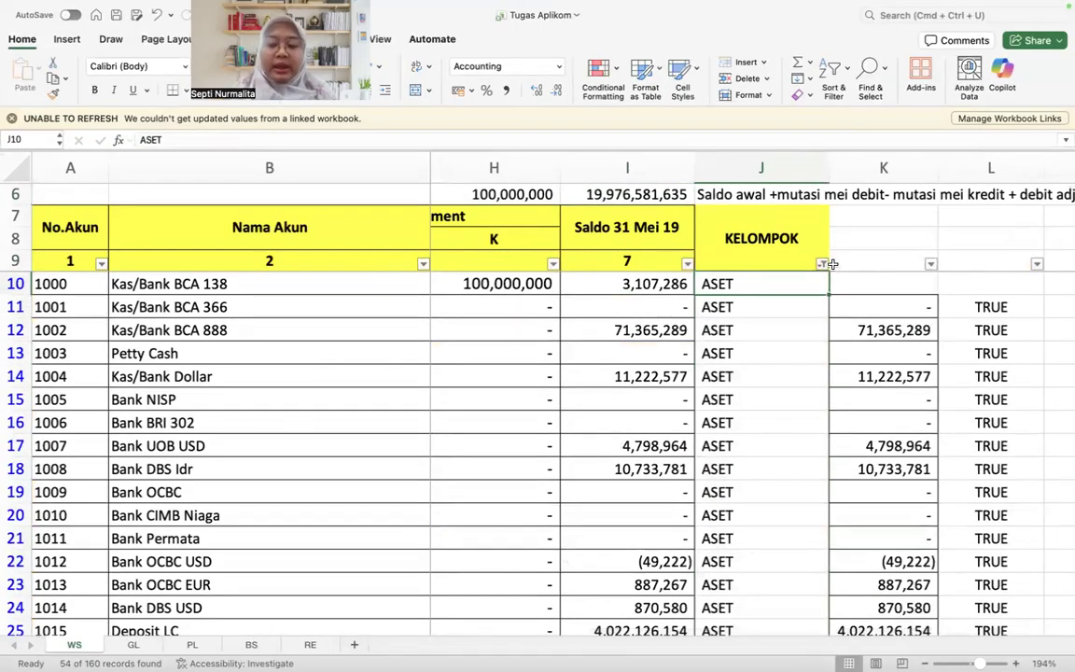
left_click(684, 194)
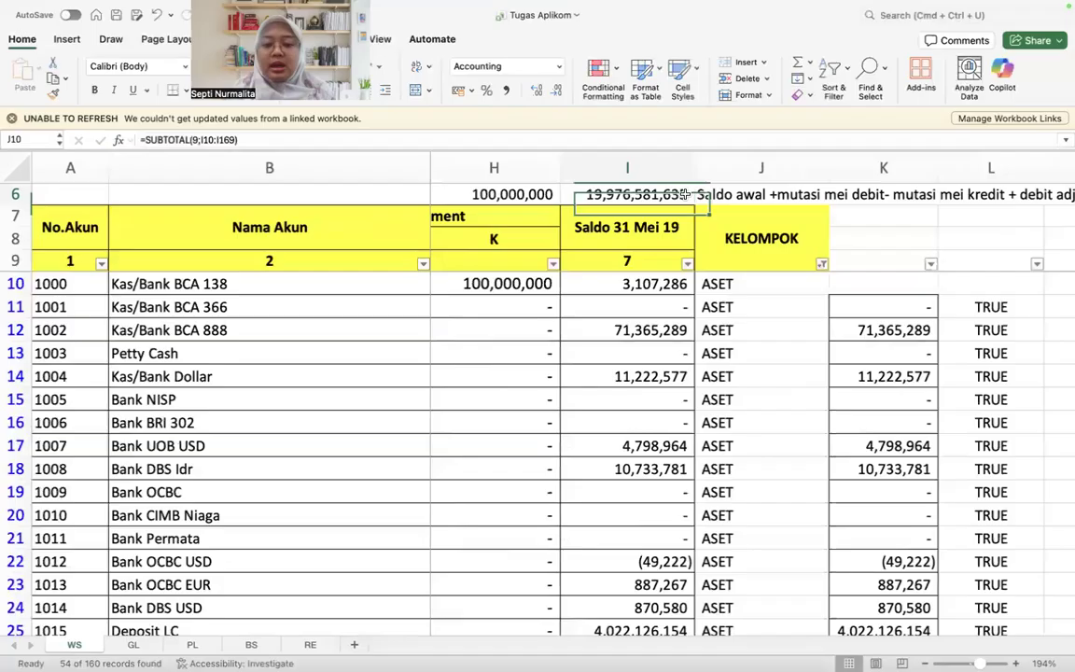
Step: Filter the KELOMPOK column to show only the BEBAN accounts for checking the Saldo 31 Mei 19 subtotal
left_click(680, 142)
key("Return")
left_click(823, 264)
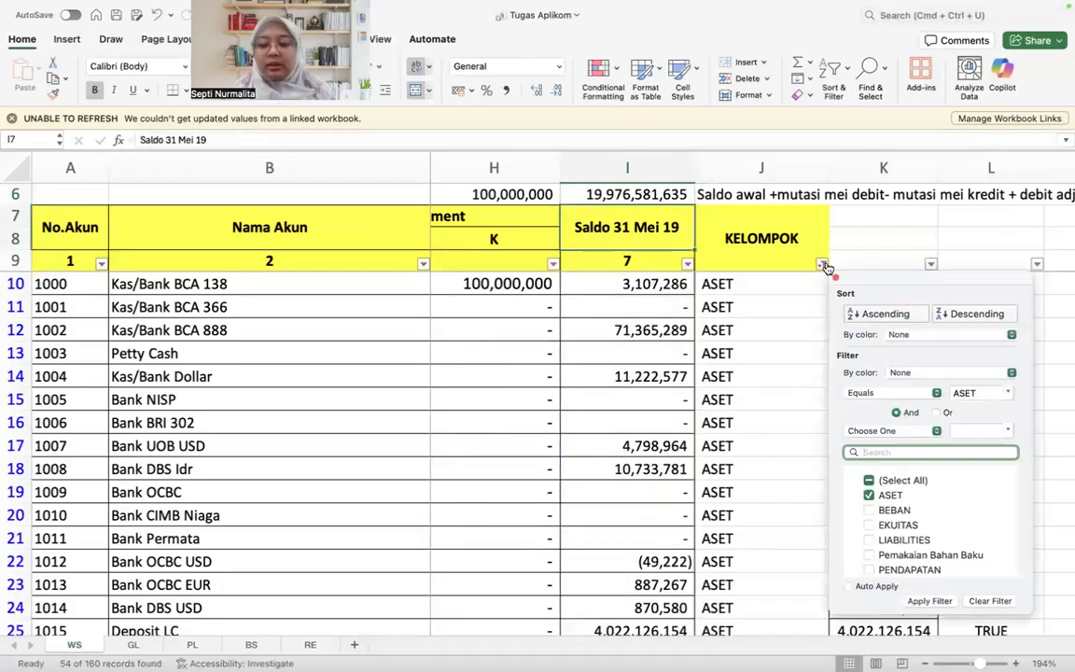
left_click(896, 512)
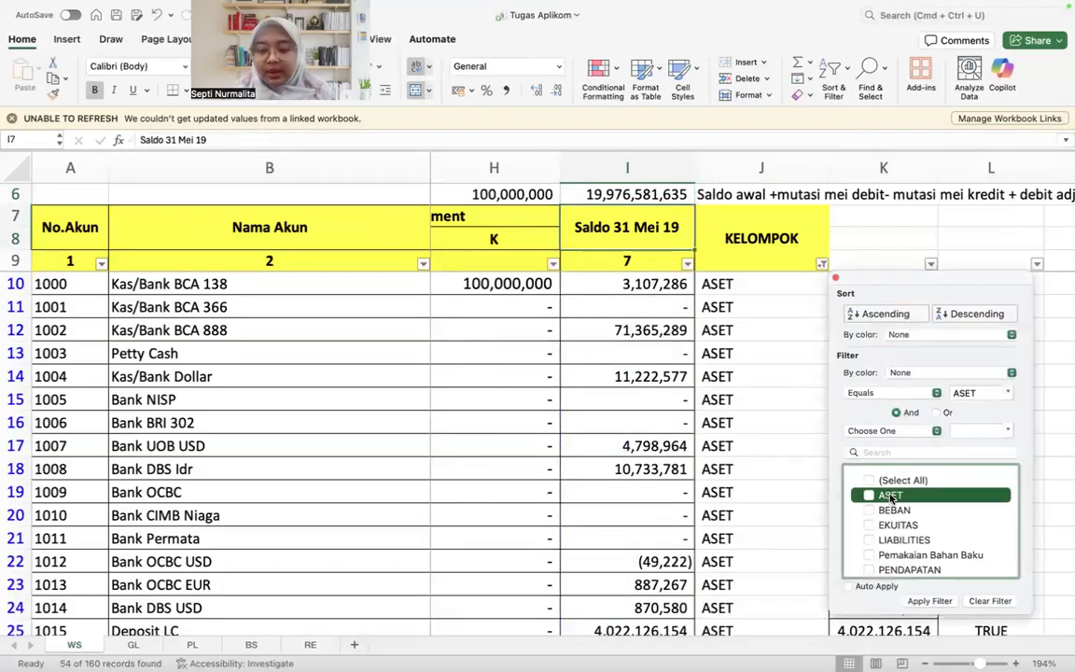
left_click(930, 601)
Step: Clear the KELOMPOK filter so that all account groups are shown
left_click(789, 237)
left_click(822, 264)
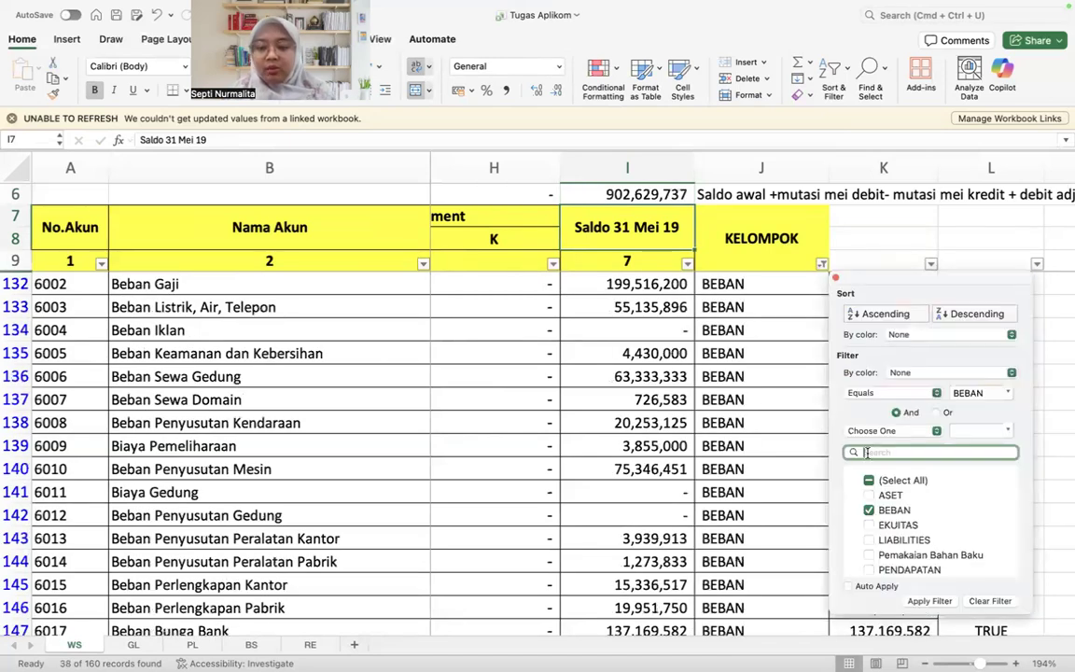
left_click(868, 484)
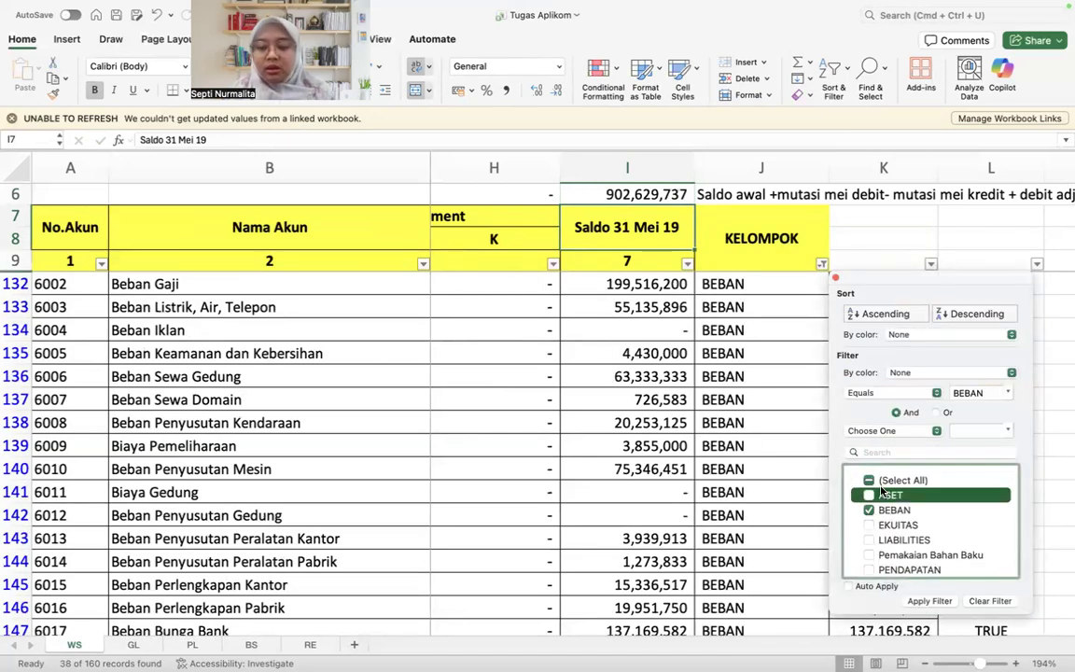
left_click(980, 602)
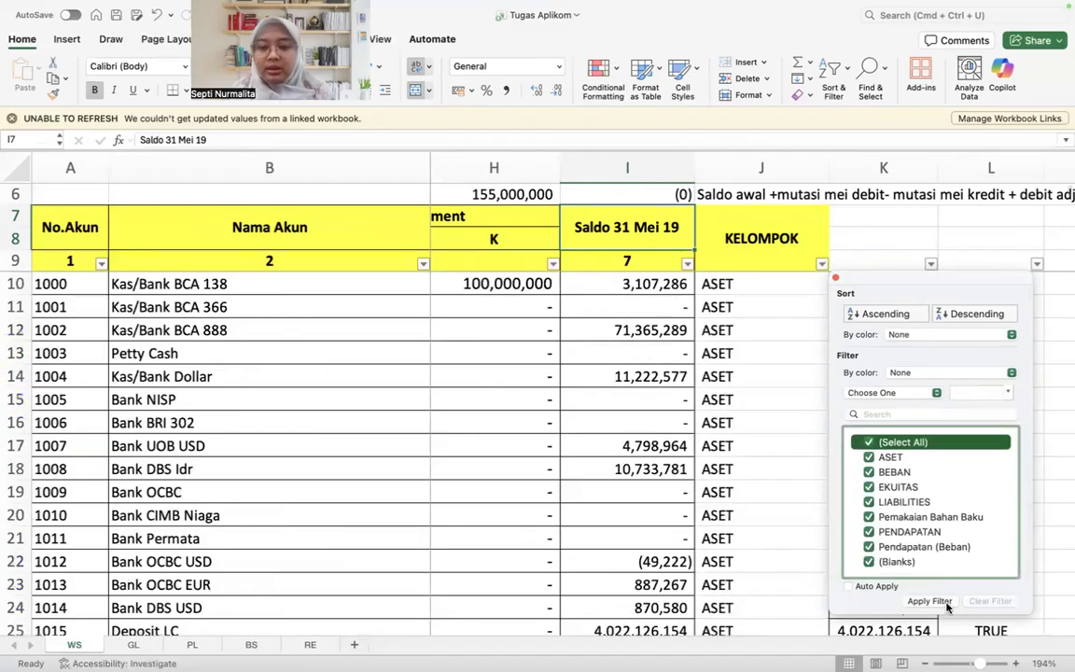
Step: Filter the FSLI column to show only Beban Administrasi Leasing
scroll(576, 445, "left", 10)
left_click(586, 263)
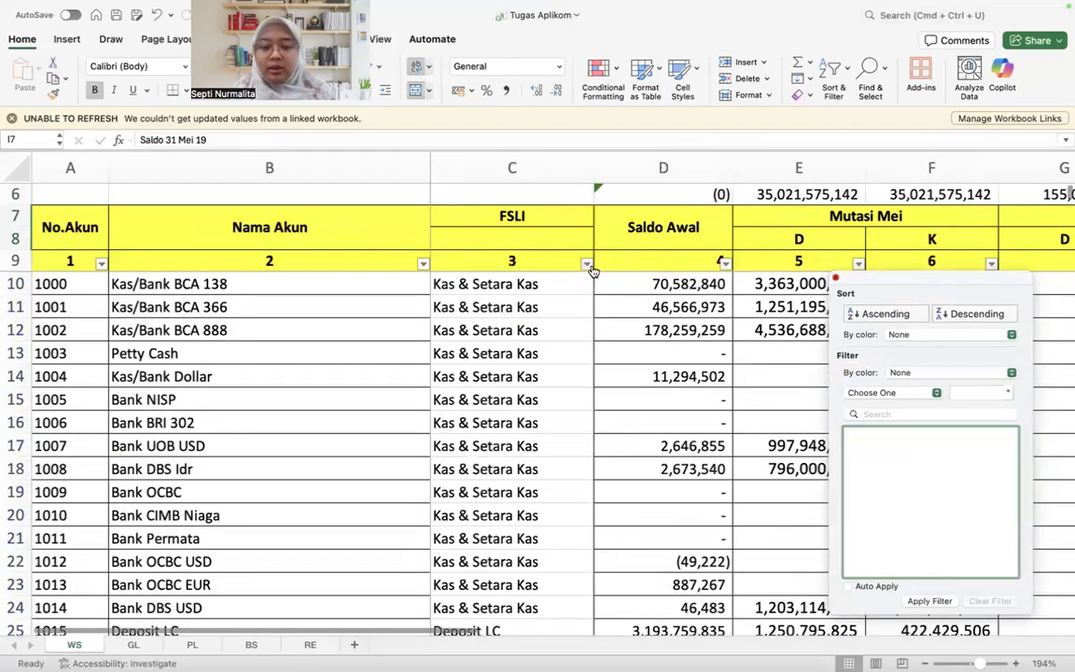
left_click(646, 443)
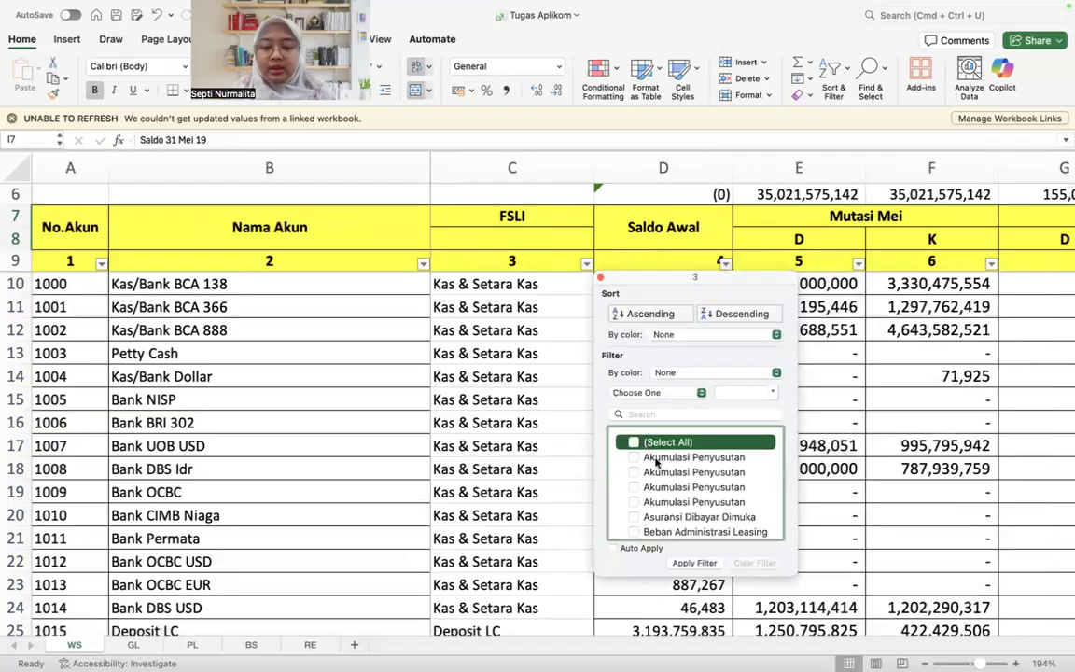
left_click(672, 532)
left_click(694, 563)
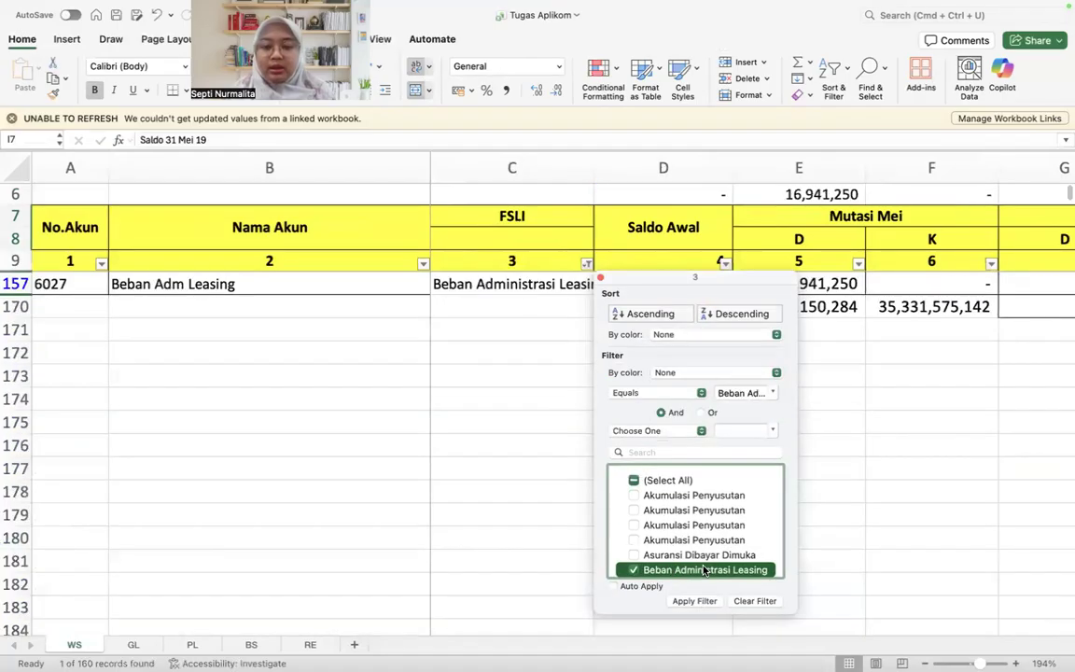
Step: Reselect all FSLI entries in the column's filter and apply it
left_click(586, 264)
left_click(586, 264)
left_click(646, 480)
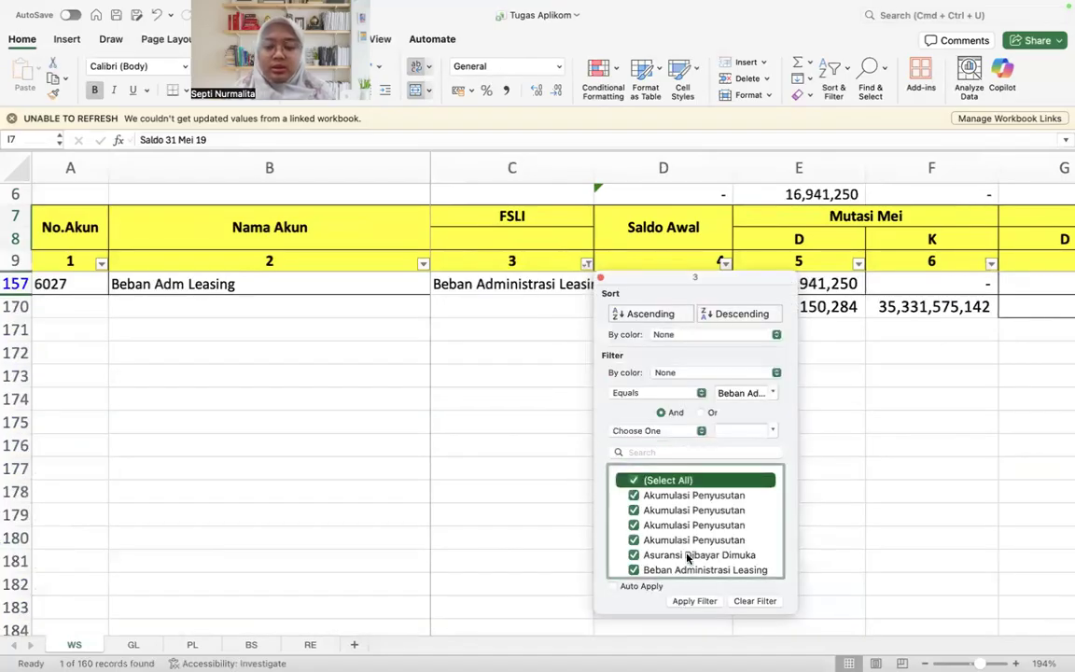
left_click(694, 601)
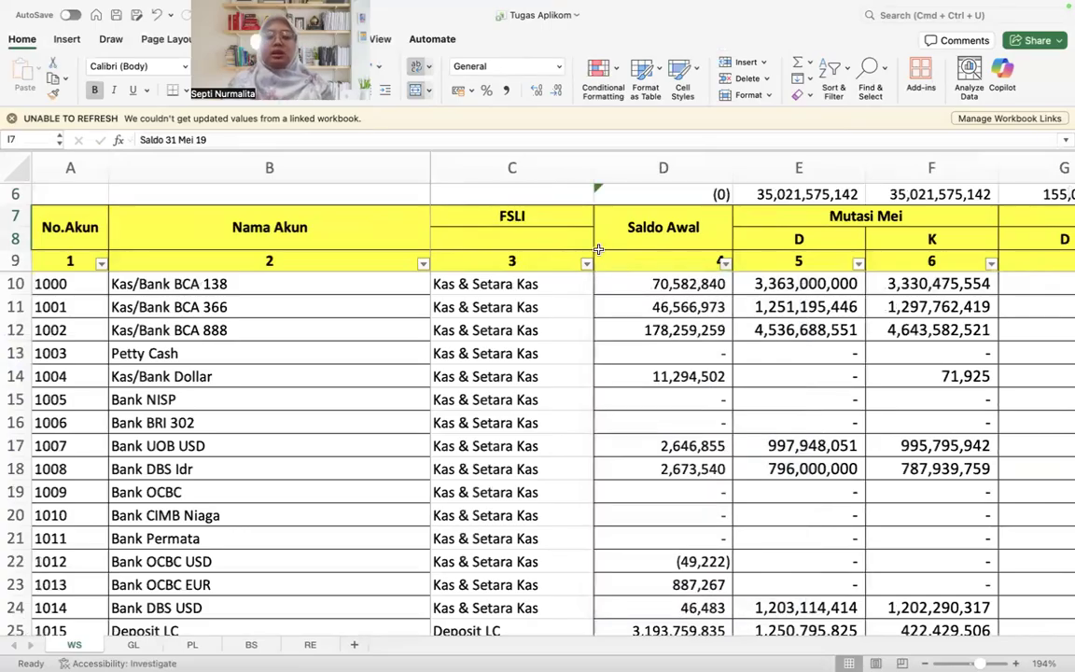
Step: Review the Adjustment, Saldo 31 Mei 19 and KELOMPOK columns across the WS worksheet
left_click(199, 270)
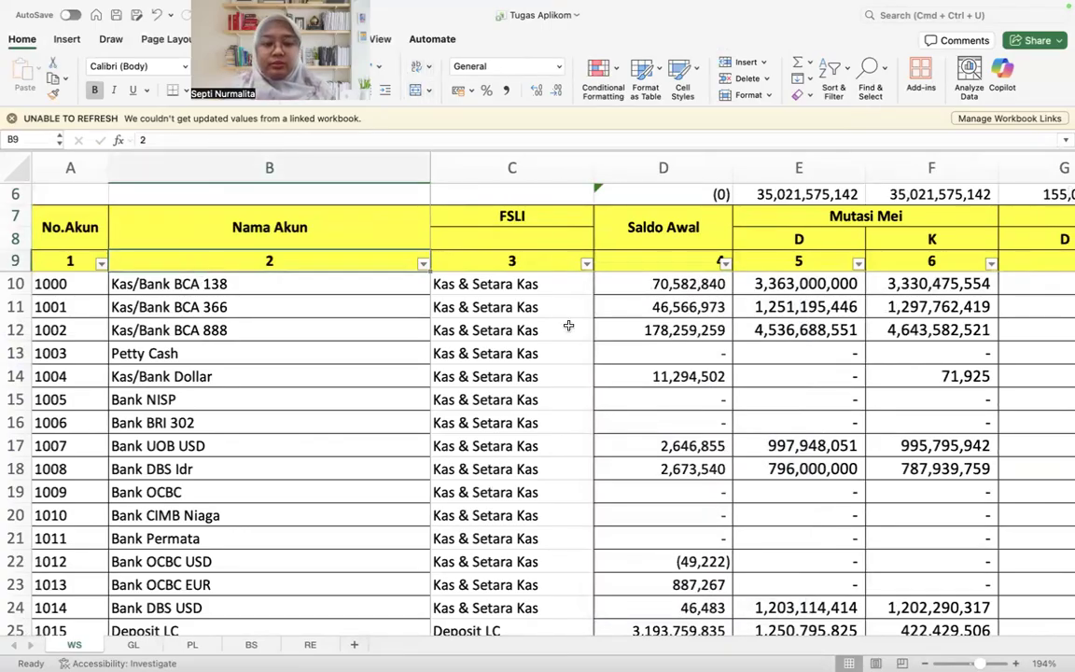
scroll(568, 324, "right", 10)
scroll(671, 337, "left", 1)
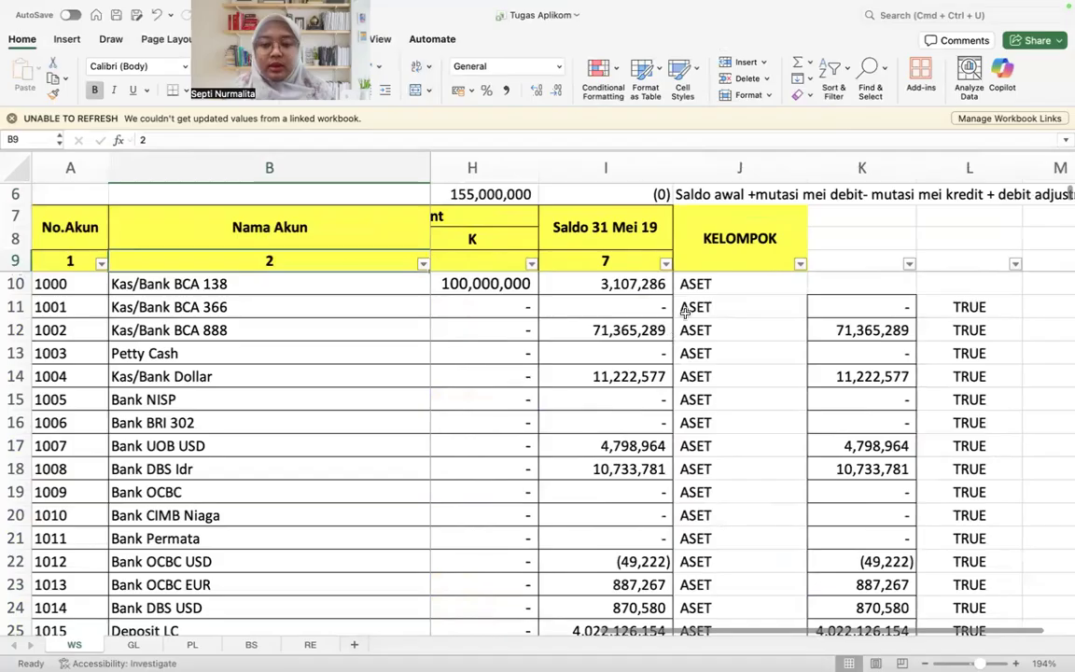
left_click(724, 278)
scroll(724, 276, "left", 1)
left_click(830, 294)
key("Up")
key("Left")
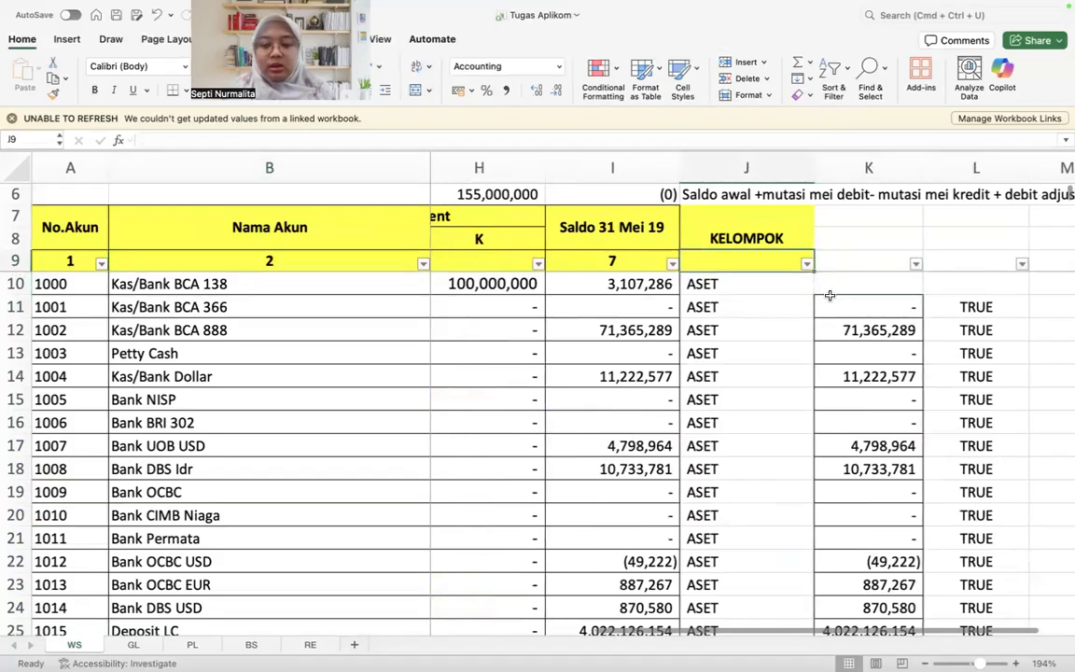
key("Left")
scroll(829, 295, "left", 3)
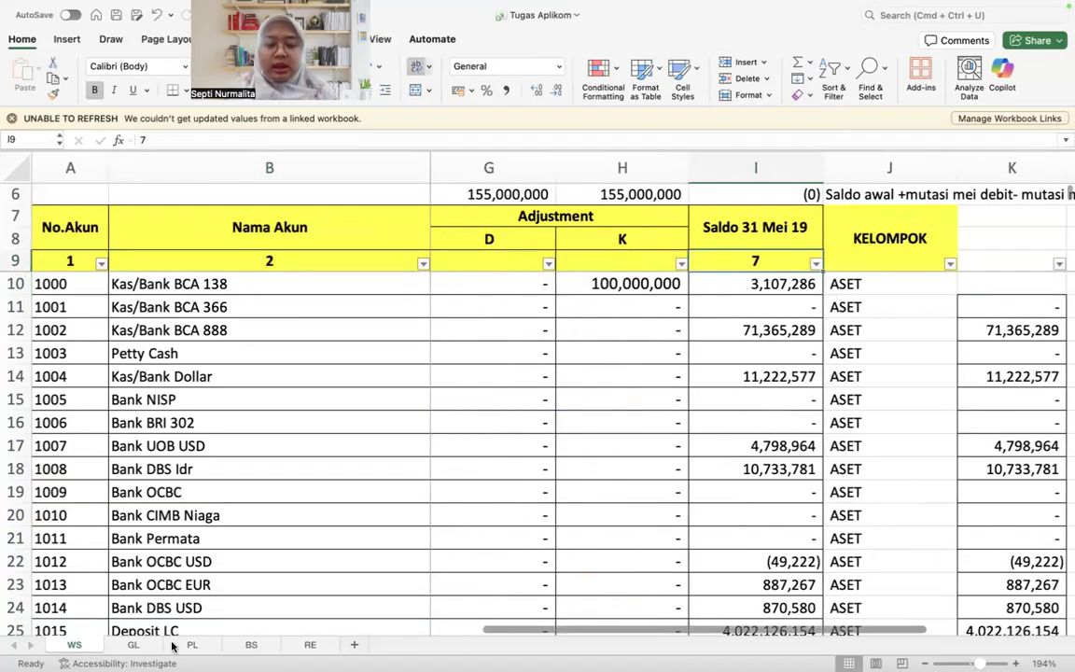
Step: Arrange the sheets in the order WS, GL, BS, PL, RE and open the BS sheet
left_click(191, 644)
left_click(247, 644)
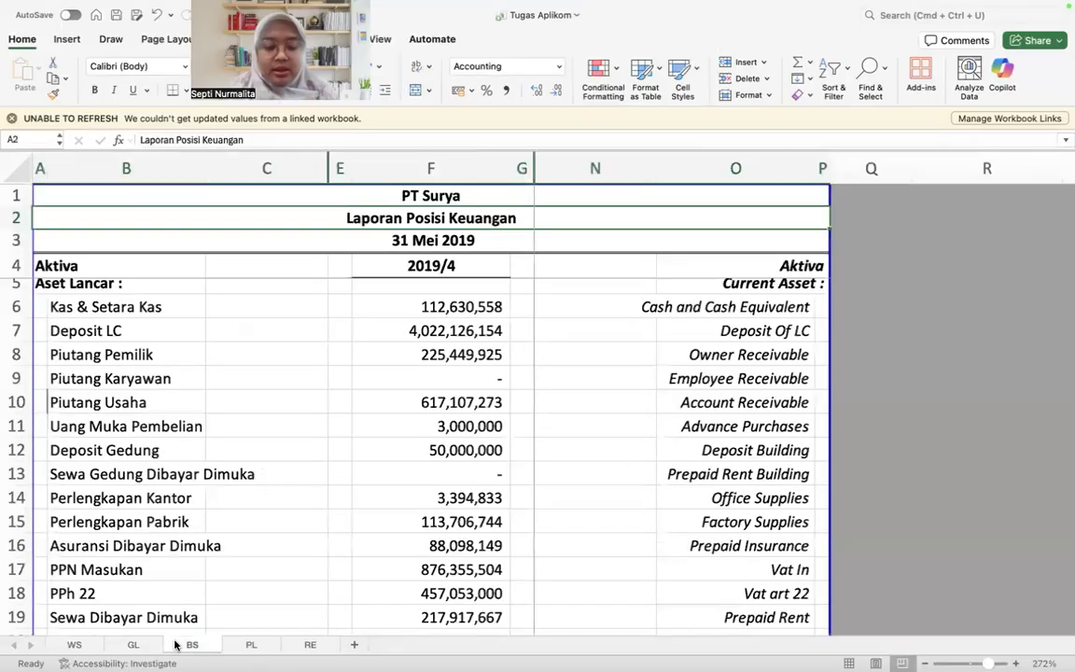
left_click_drag(311, 644, 252, 644)
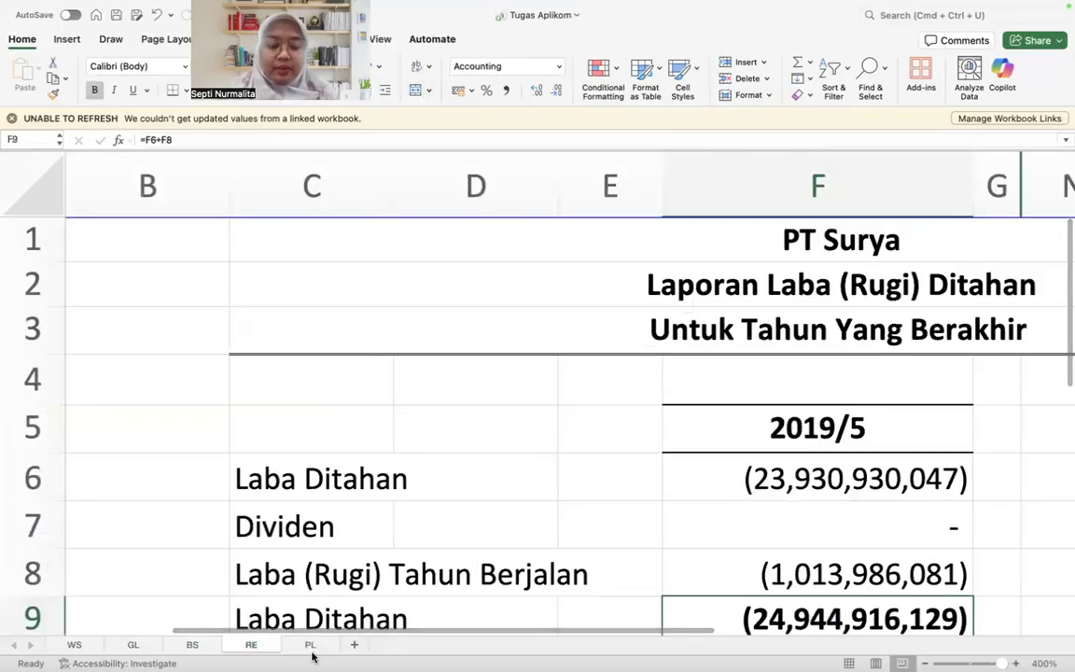
left_click(312, 644)
left_click(192, 644)
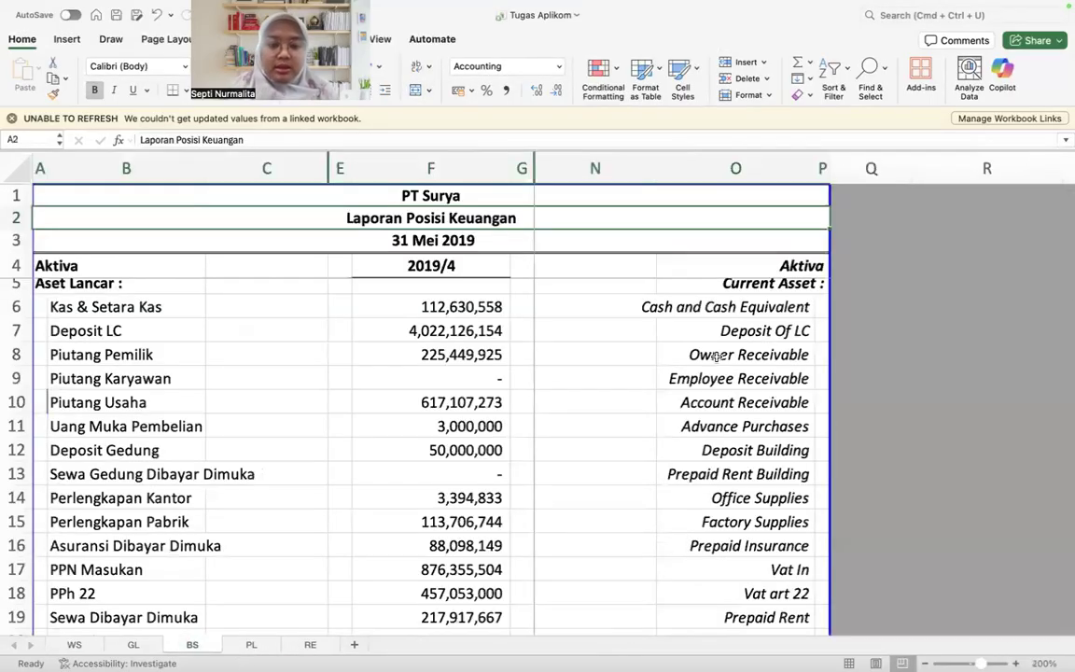
Step: Clear the current asset amounts in F6:F20 of the BS sheet, from Kas & Setara Kas through Persediaan
left_click(419, 291)
key("Down")
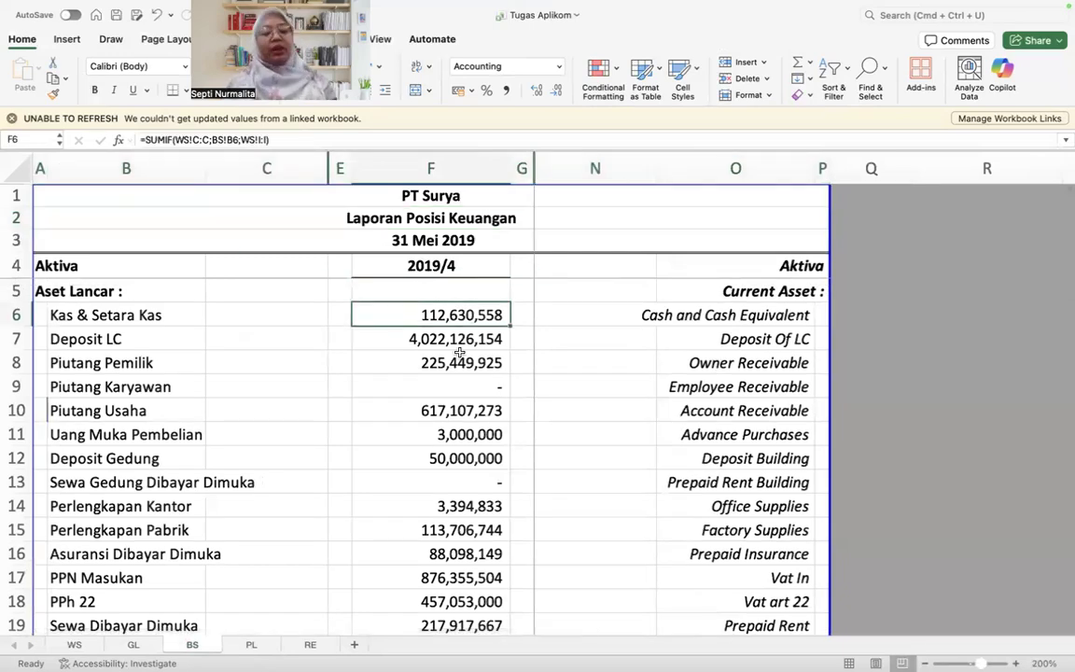
key("shift+Down")
key("shift+Down")
key("shift+Down")
key("shift+Down")
key("shift+Down")
key("shift+Down")
key("shift+Down")
key("shift+Down")
key("shift+Down")
key("shift+Down")
key("shift+Down")
key("shift+Down")
key("shift+Down")
key("shift+Down")
key("shift+Down")
key("shift+Down")
key("shift+Down")
key("shift+Down")
key("shift+Down")
key("shift+Down")
key("shift+Up")
key("shift+Up")
key("shift+Up")
key("shift+Up")
key("shift+Up")
key("shift+Up")
key("shift+Up")
key("shift+Up")
key("shift+Up")
key("shift+Up")
key("shift+Up")
key("shift+Up")
key("shift+Up")
key("shift+Up")
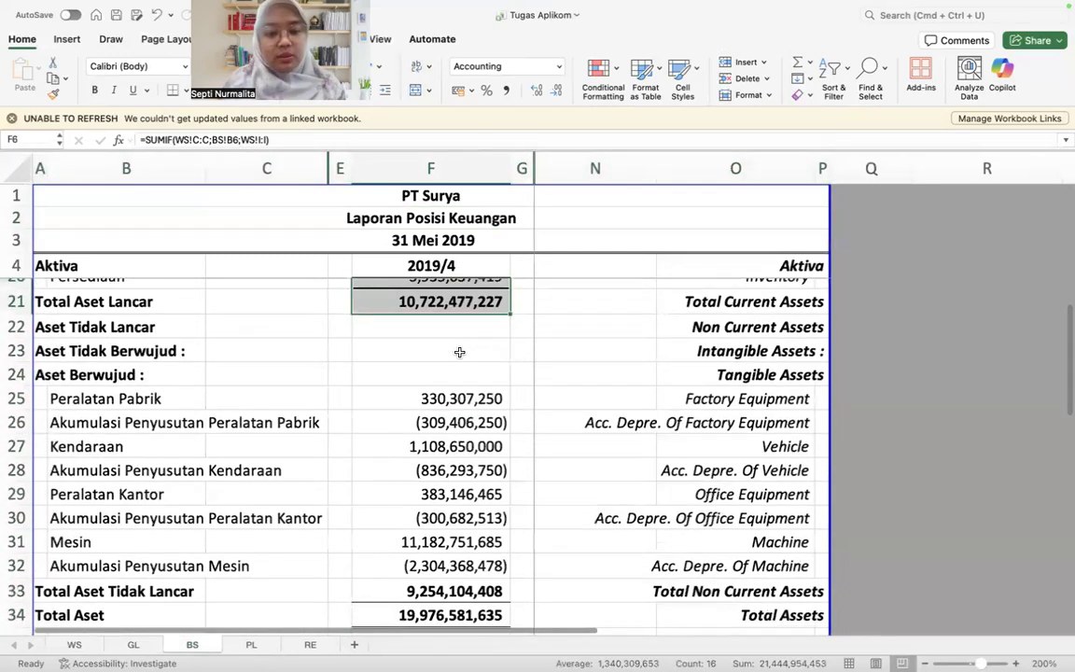
key("Delete")
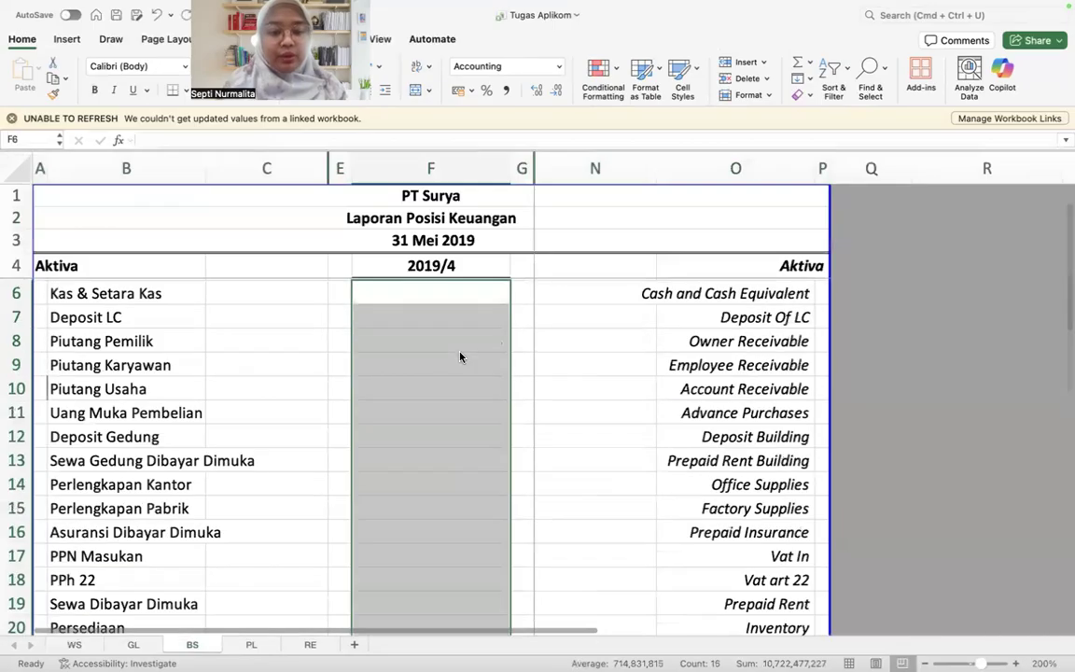
key("Down")
key("Up")
key("Up")
key("Down")
type("=sum")
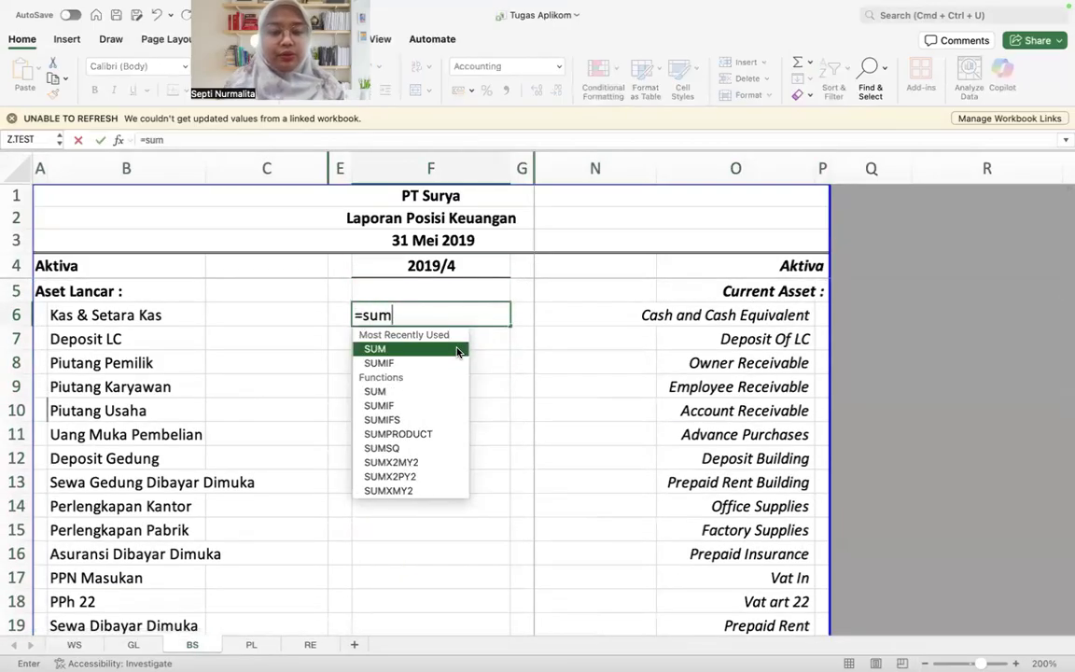
key("Down")
key("Tab")
key("Escape")
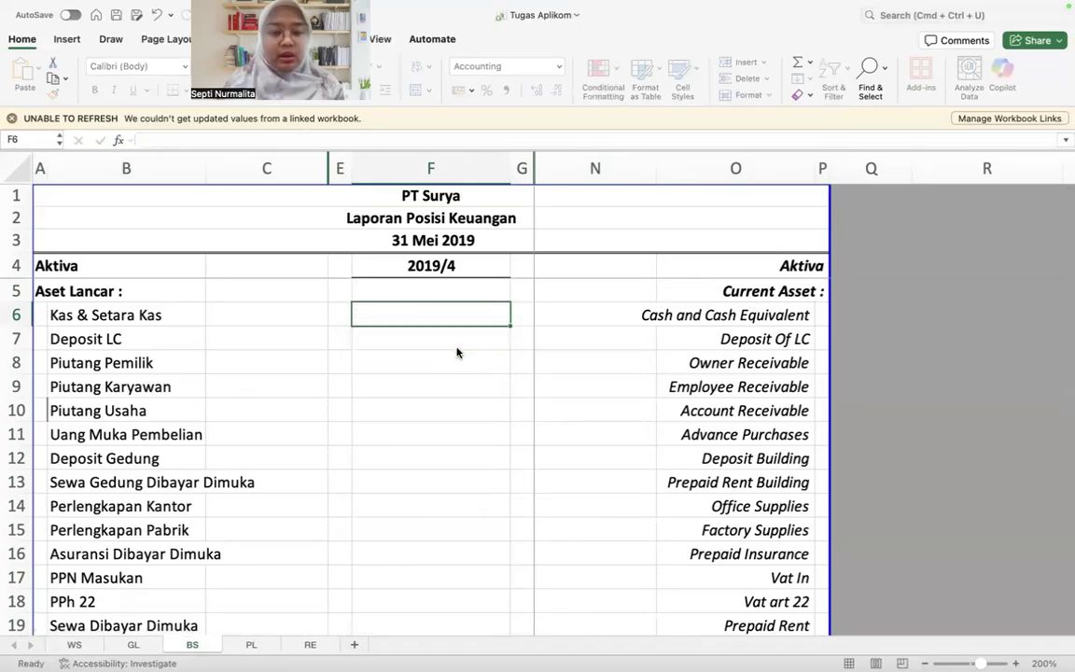
Step: Examine the BS sheet's liabilities, equity and Control rows, including the SUMIF formulas for Hutang Bank UOB in F39 and Hutang Bank OCBC in F38
scroll(457, 352, "down", 5)
scroll(457, 352, "down", 4)
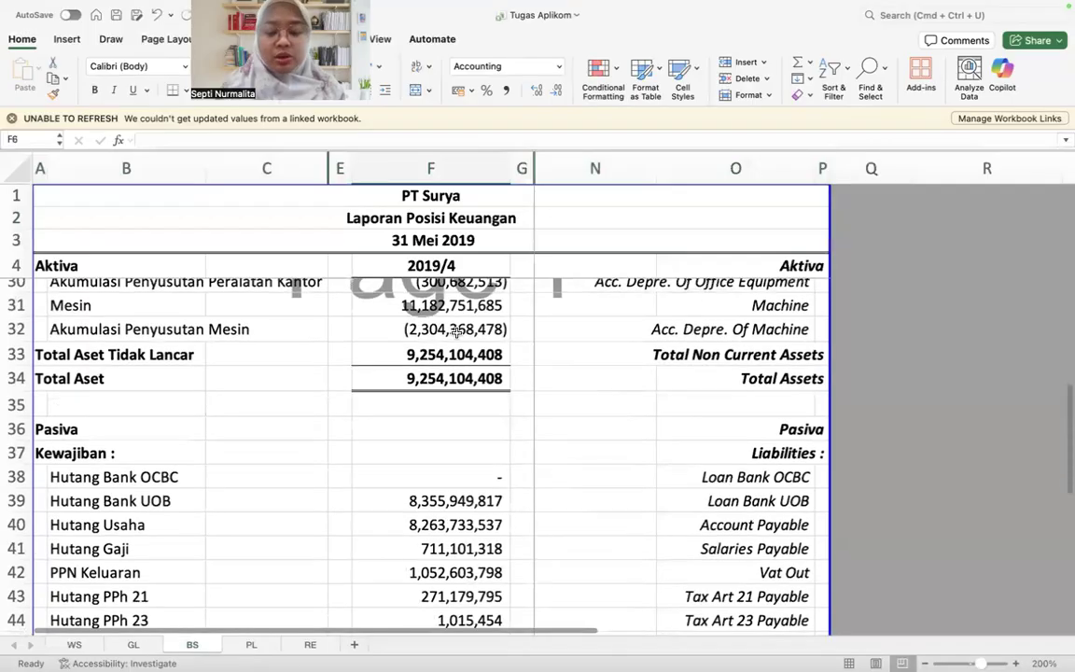
scroll(457, 332, "down", 5)
scroll(456, 331, "down", 4)
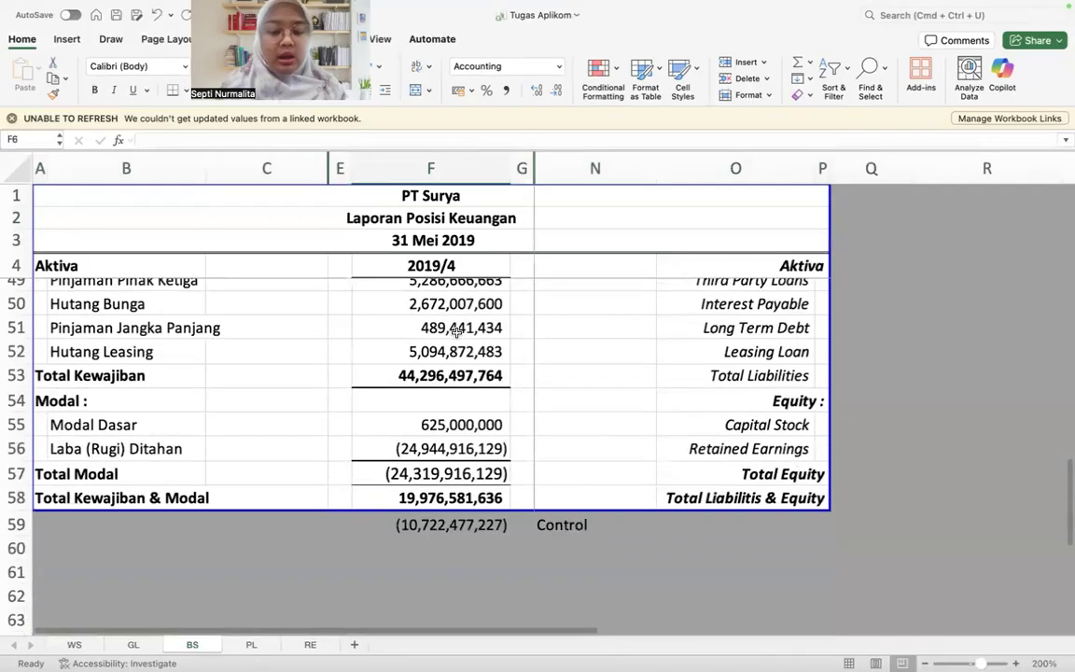
scroll(456, 333, "up", 4)
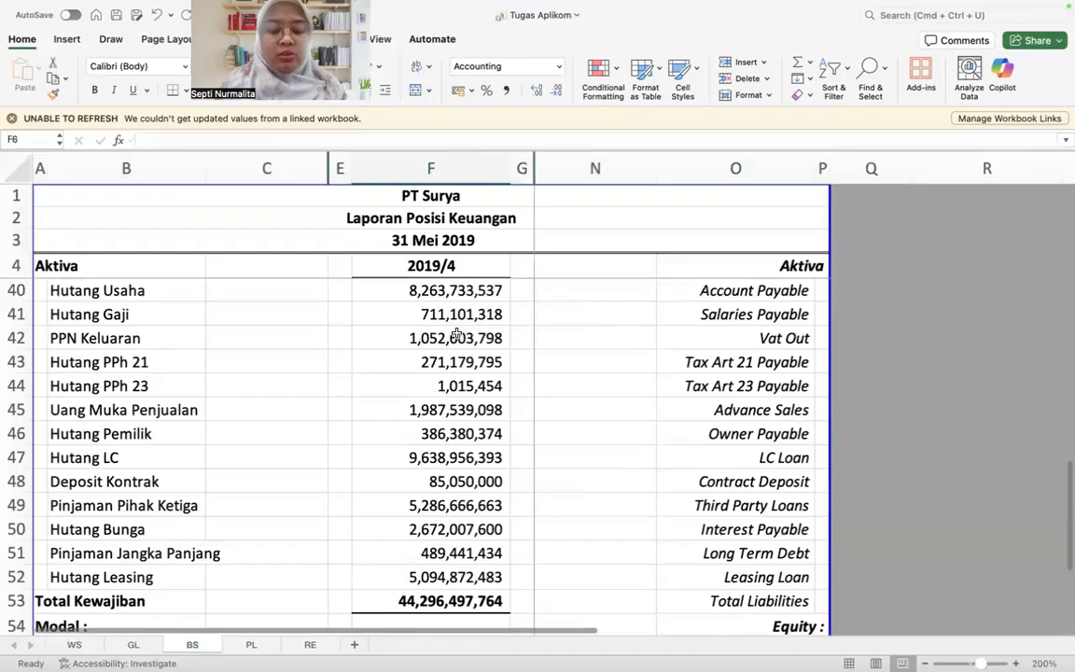
scroll(456, 365, "up", 2)
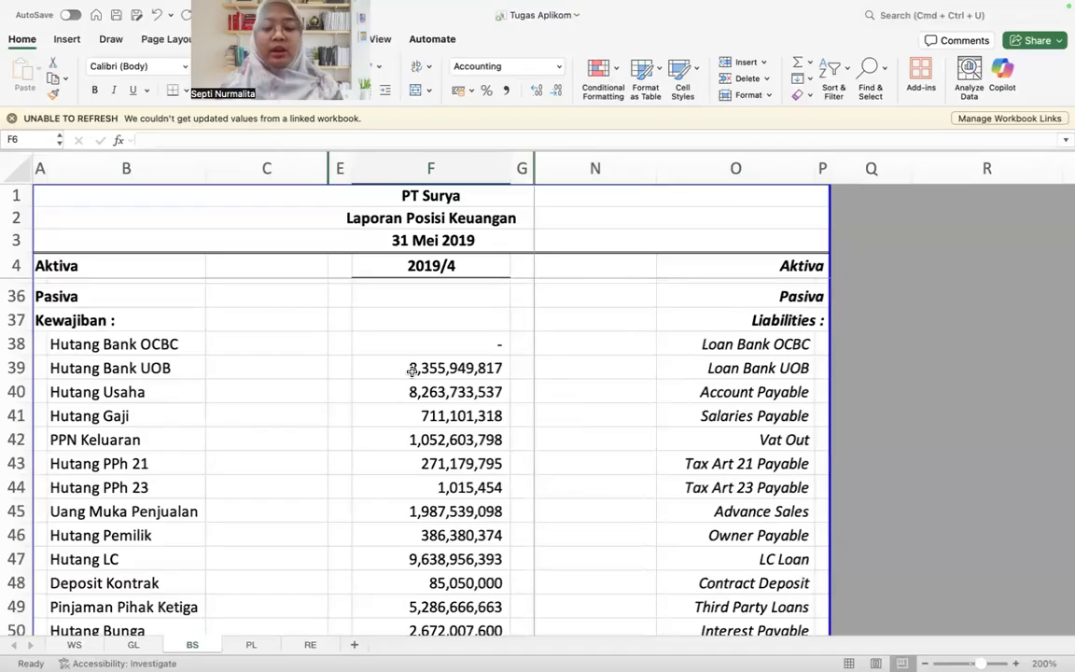
left_click(411, 368)
double_click(411, 368)
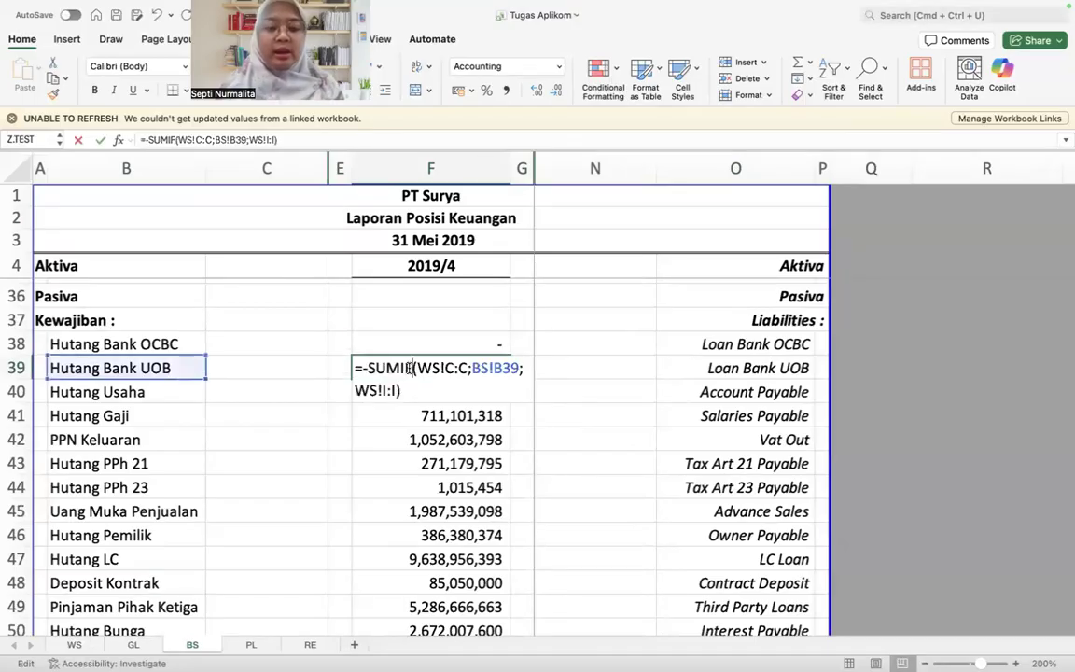
key("Escape")
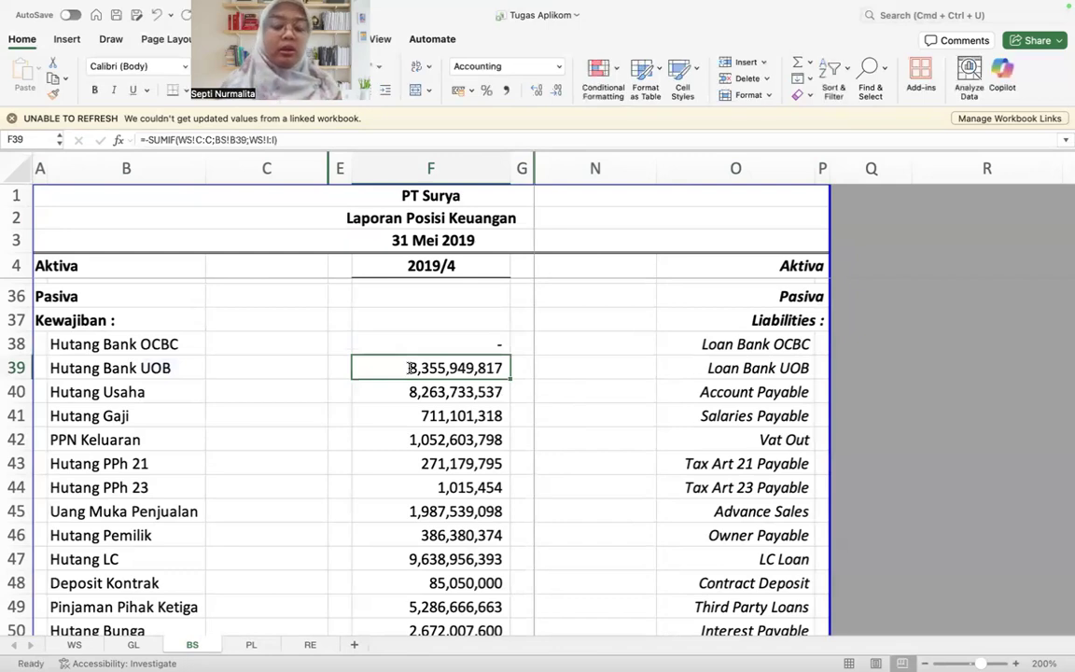
key("Up")
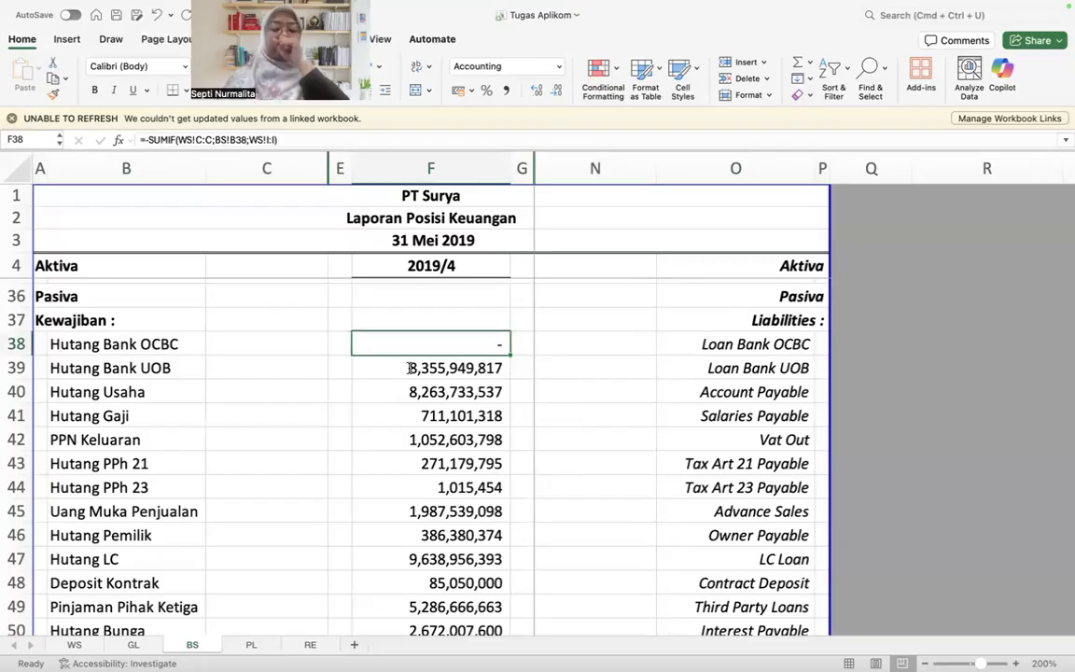
scroll(409, 367, "down", 3)
scroll(409, 368, "up", 13)
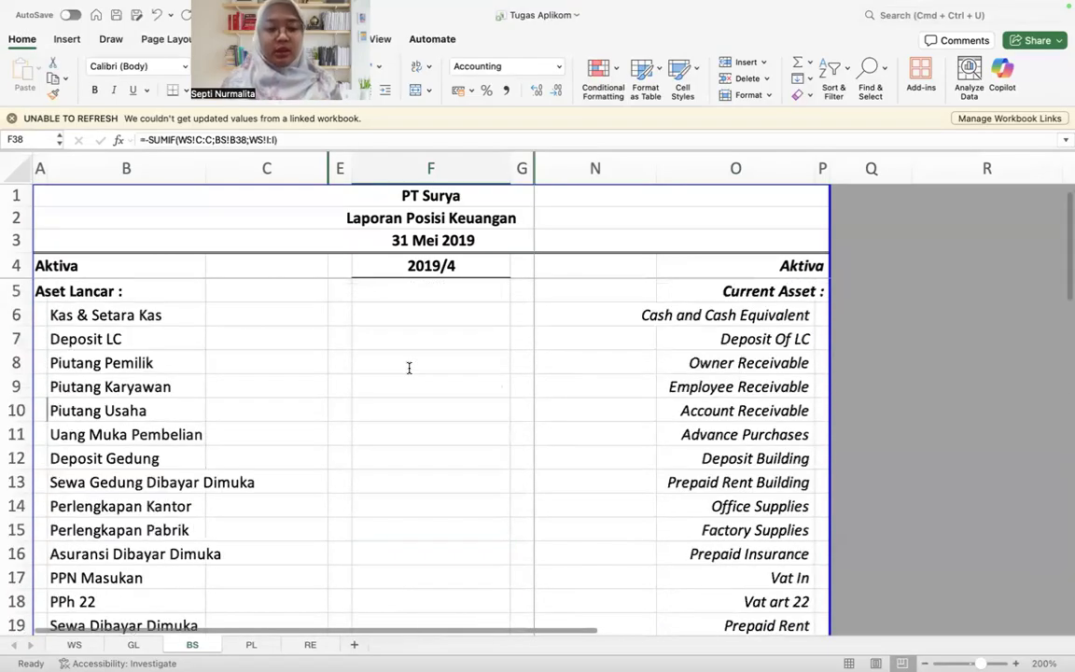
left_click(402, 318)
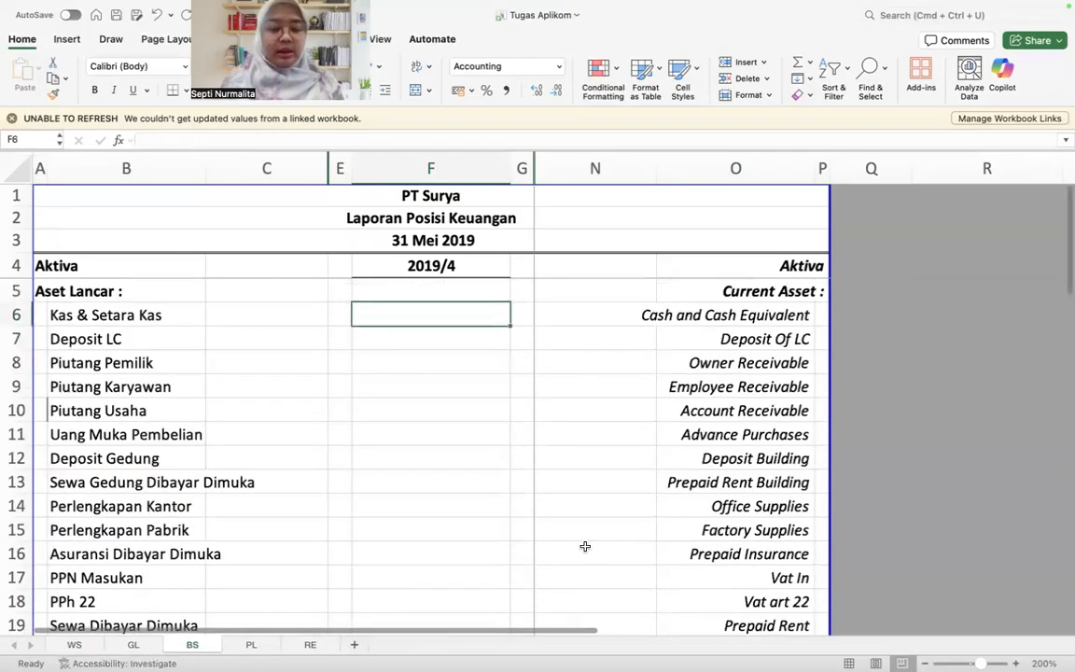
scroll(584, 546, "down", 10)
scroll(423, 482, "down", 1)
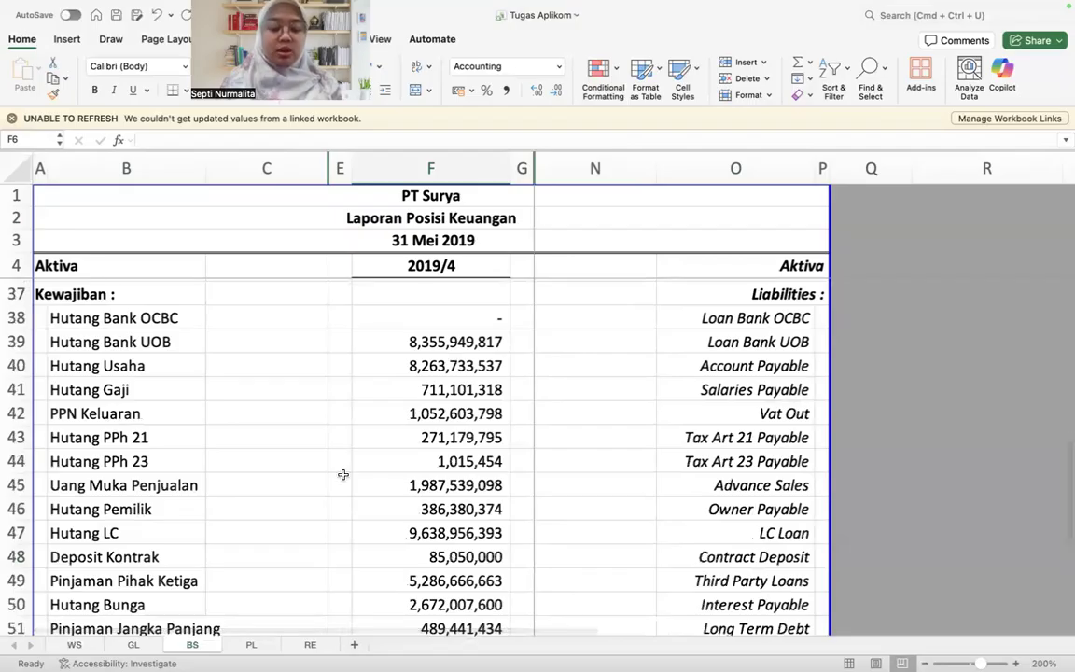
Step: Check the Saldo 31 Mei 19 balances of the LIABILITIES accounts in the WS worksheet, including Hutang Leasing in I89
left_click(80, 644)
scroll(746, 425, "right", 1)
scroll(747, 424, "down", 8)
scroll(747, 427, "down", 18)
scroll(728, 410, "right", 1)
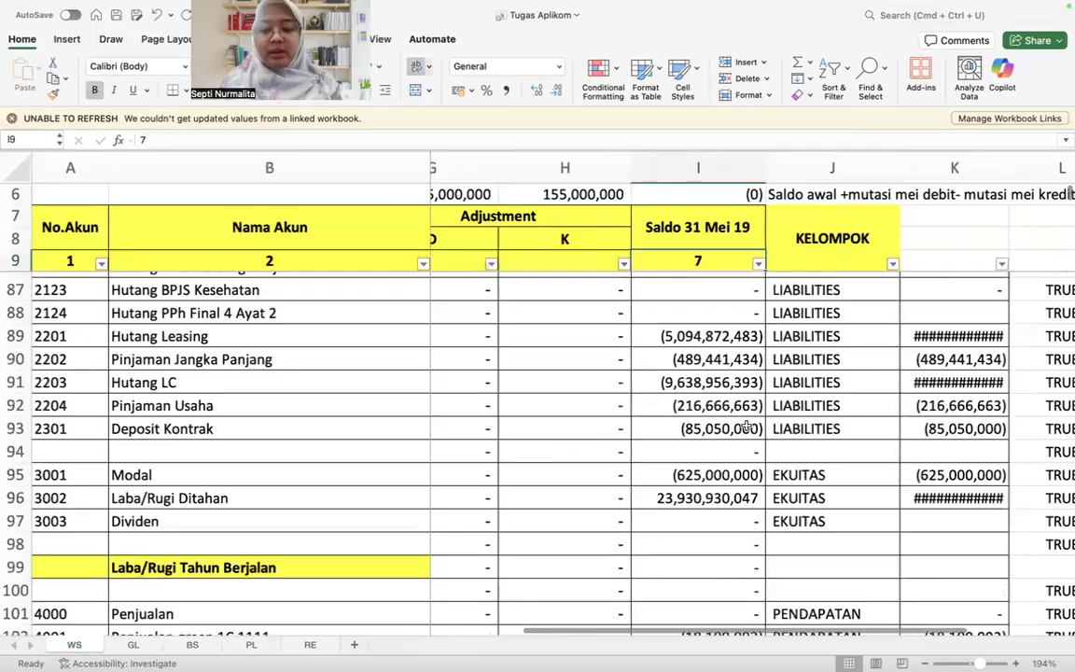
scroll(710, 401, "up", 1)
left_click(696, 393)
key("Up")
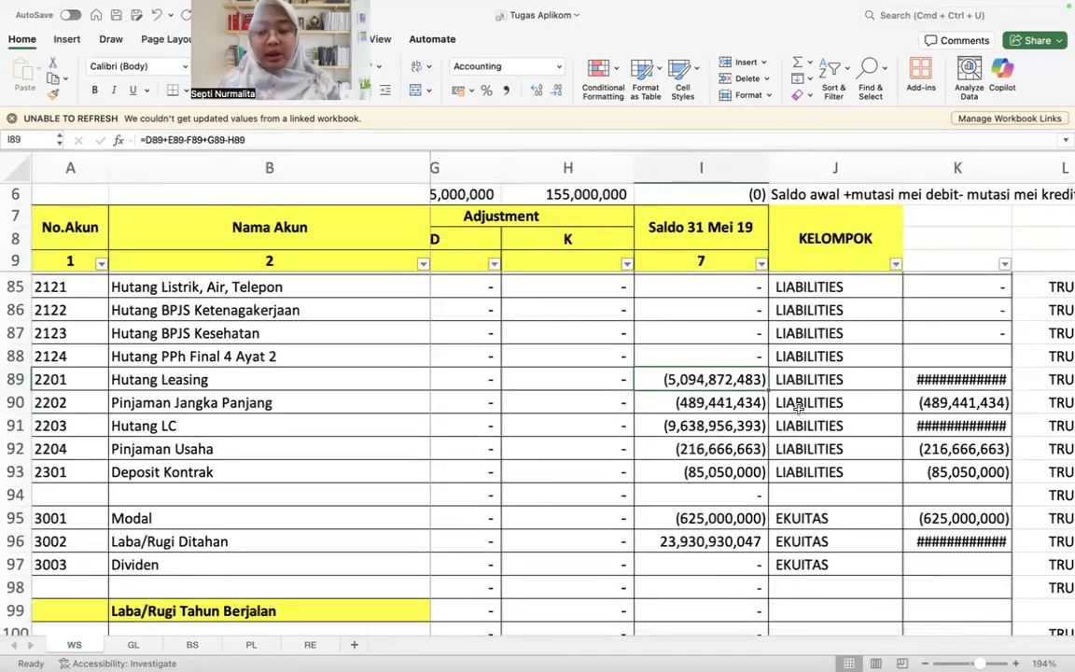
key("Up")
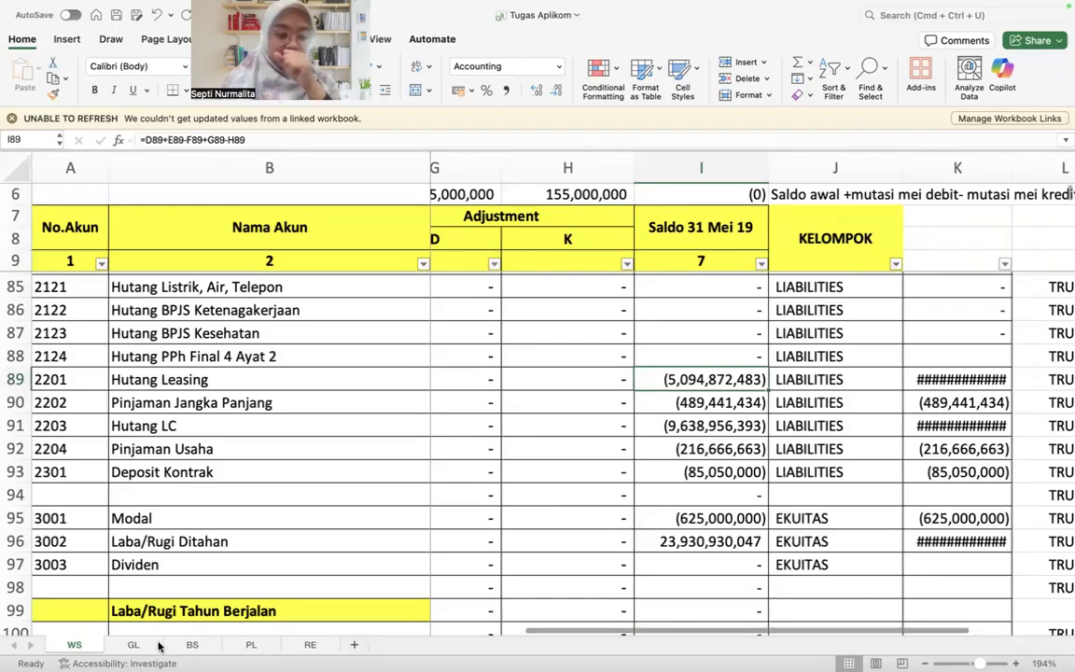
Step: Open the BS sheet and check the negative SUMIF formula for Hutang Bank OCBC in F38
left_click(191, 645)
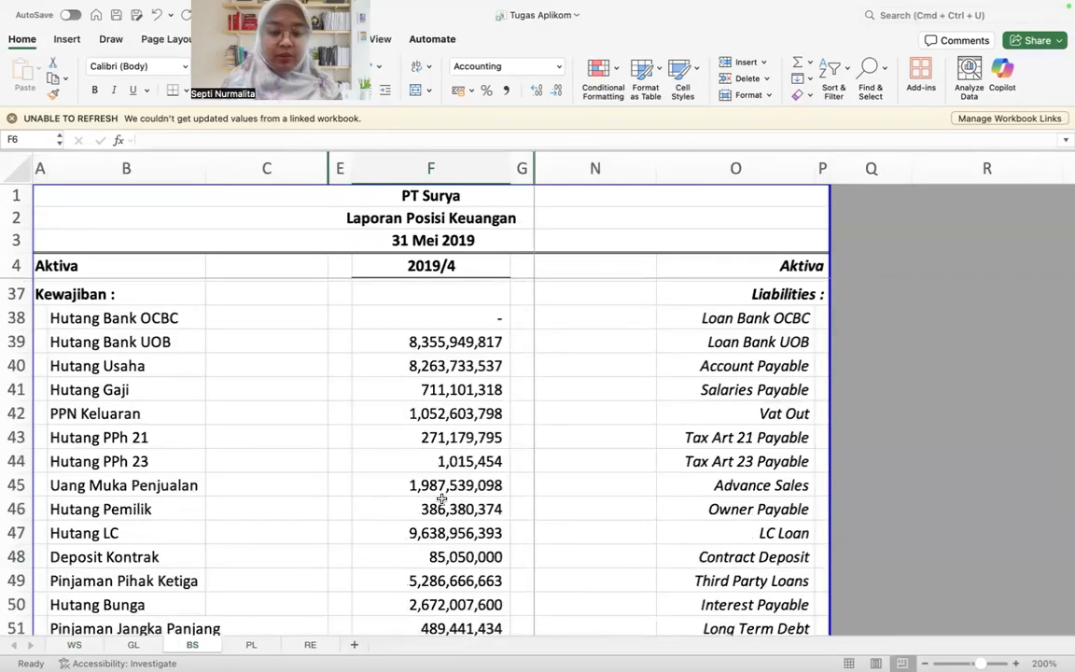
scroll(441, 499, "down", 3)
scroll(441, 476, "up", 5)
key("Up")
left_click(148, 140)
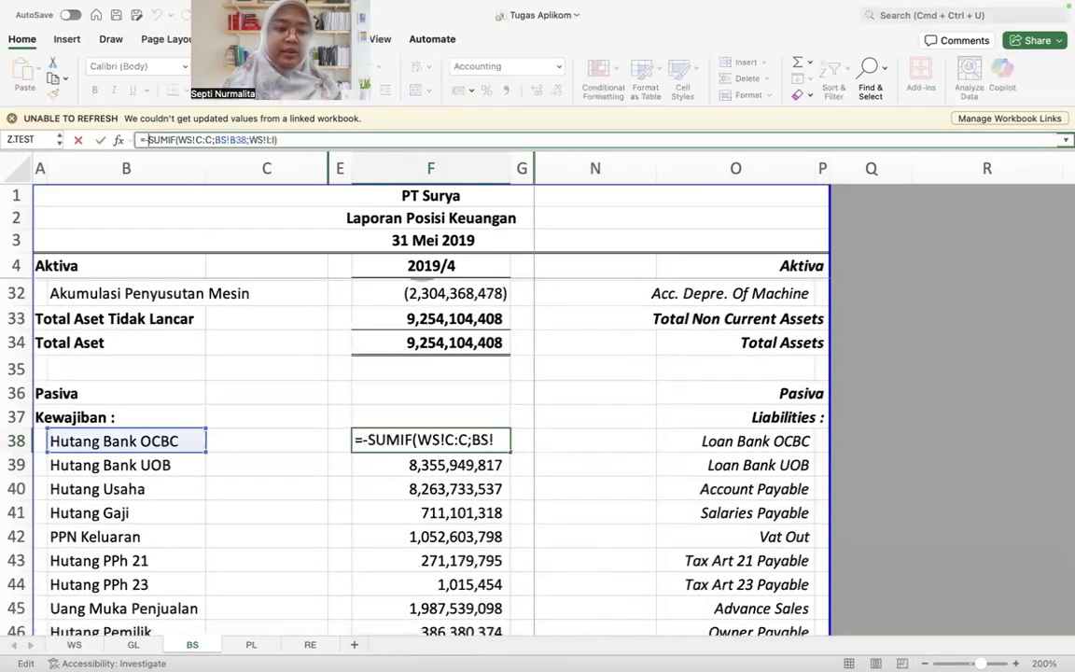
key("Escape")
Step: Start a SUMIF formula in F6 for Kas & Setara Kas, with column C of the WS sheet as the range
scroll(307, 509, "up", 5)
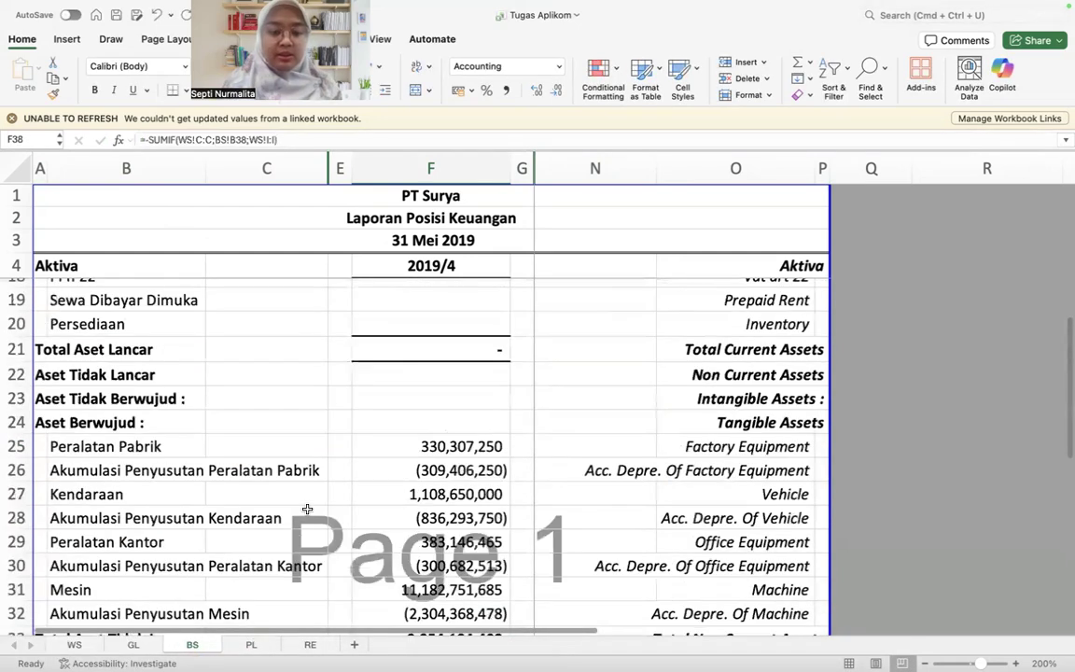
scroll(307, 508, "up", 5)
left_click(404, 336)
type("=sum")
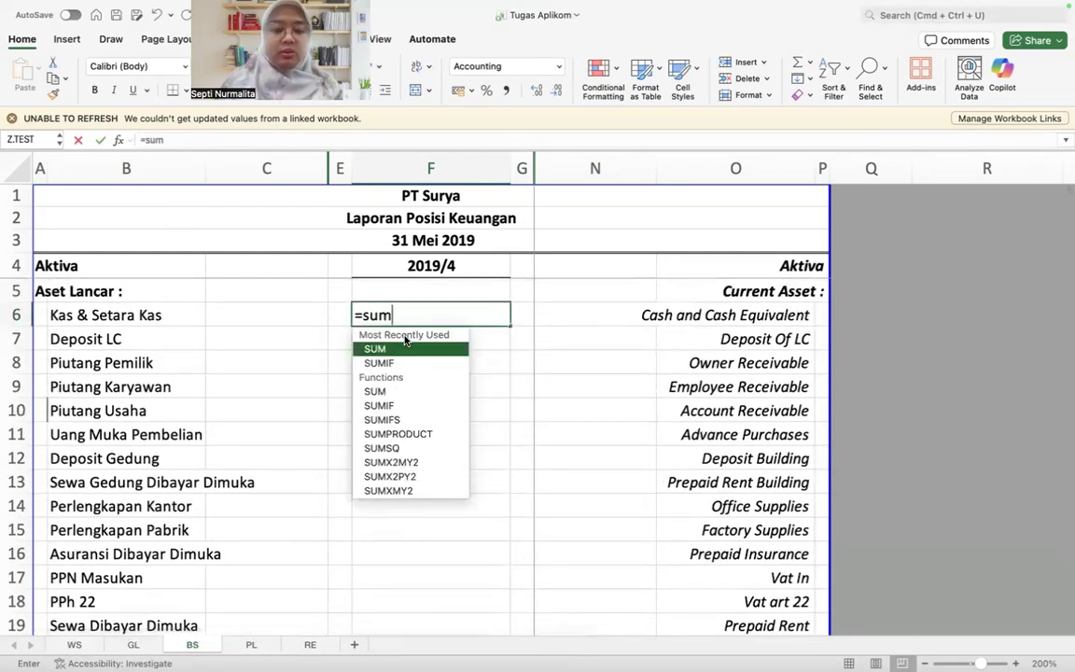
key("Down")
key("Tab")
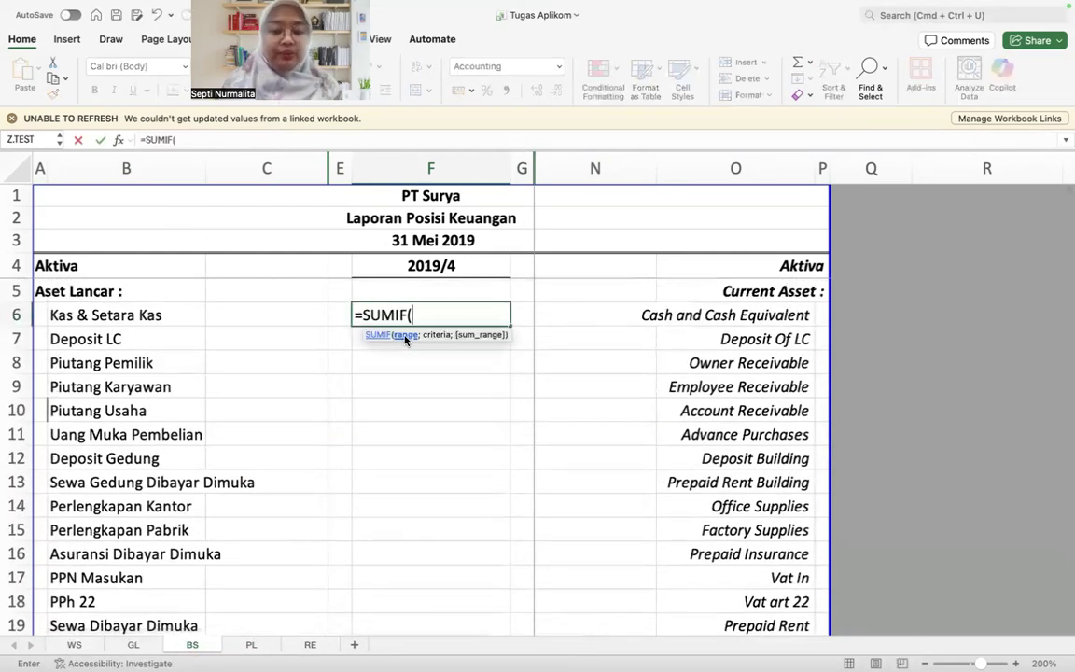
left_click(130, 644)
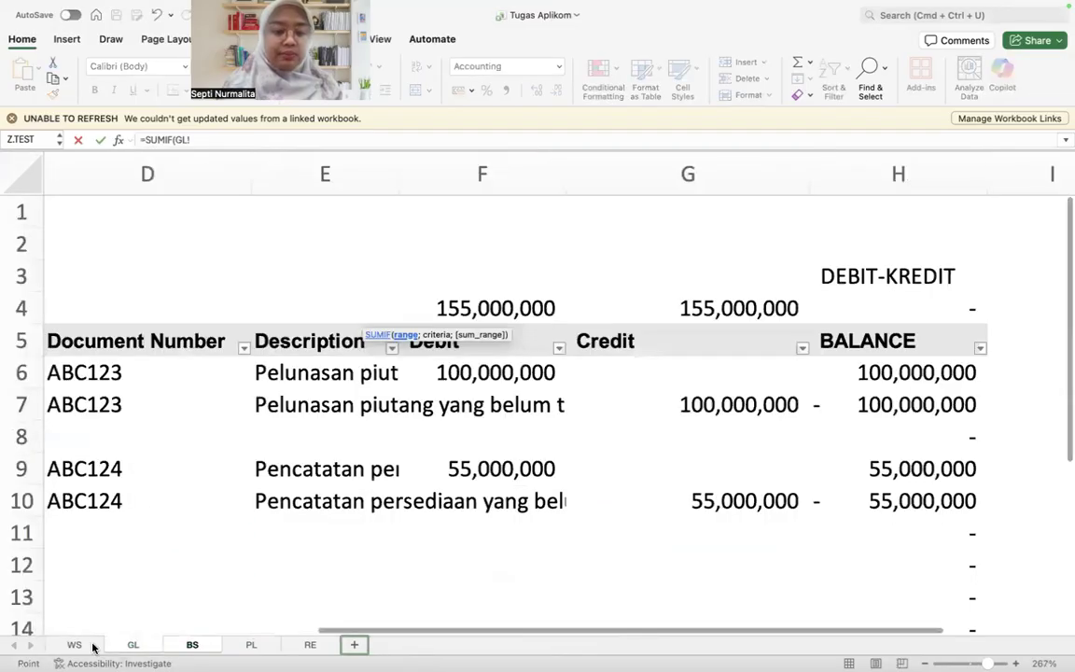
left_click(67, 644)
scroll(158, 301, "up", 20)
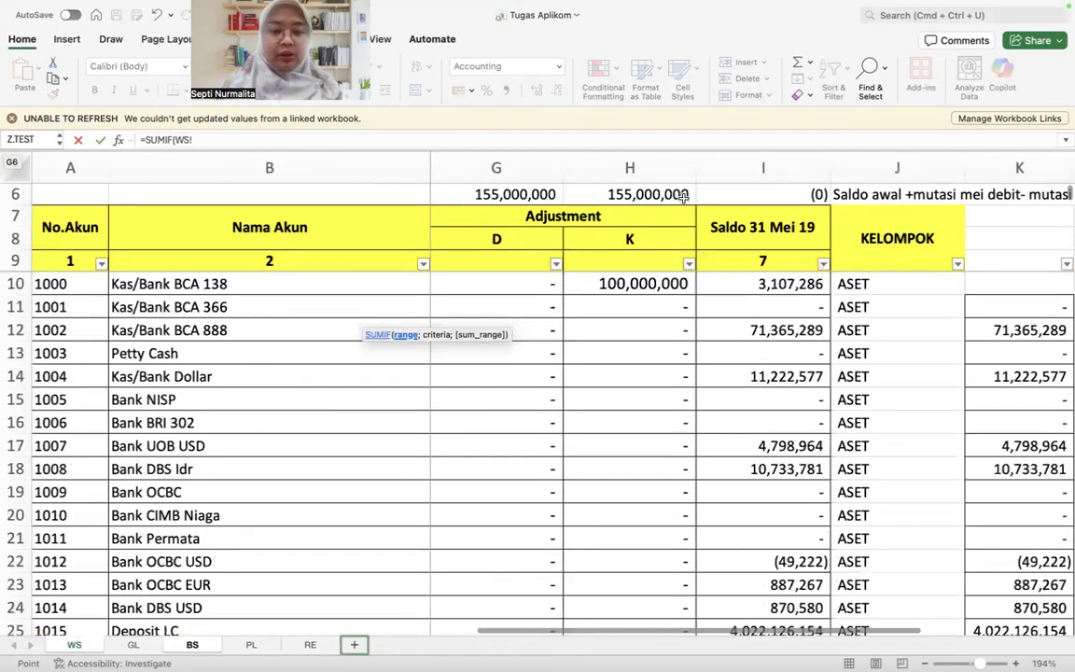
scroll(684, 196, "left", 5)
scroll(684, 196, "left", 3)
left_click(543, 168)
type(";")
Step: Complete the F6 SUMIF formula with BS!B6 as the criterion and WS!I:I as the sum range
left_click(193, 645)
left_click(126, 315)
type(";")
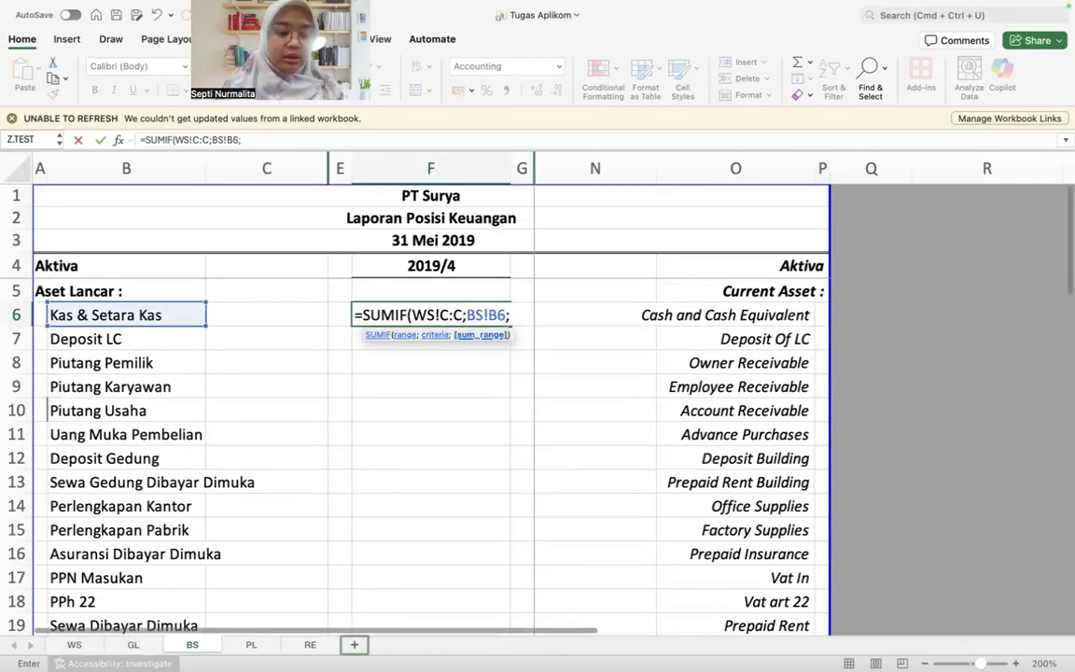
left_click(133, 645)
left_click(73, 645)
scroll(866, 326, "right", 1)
scroll(865, 326, "right", 5)
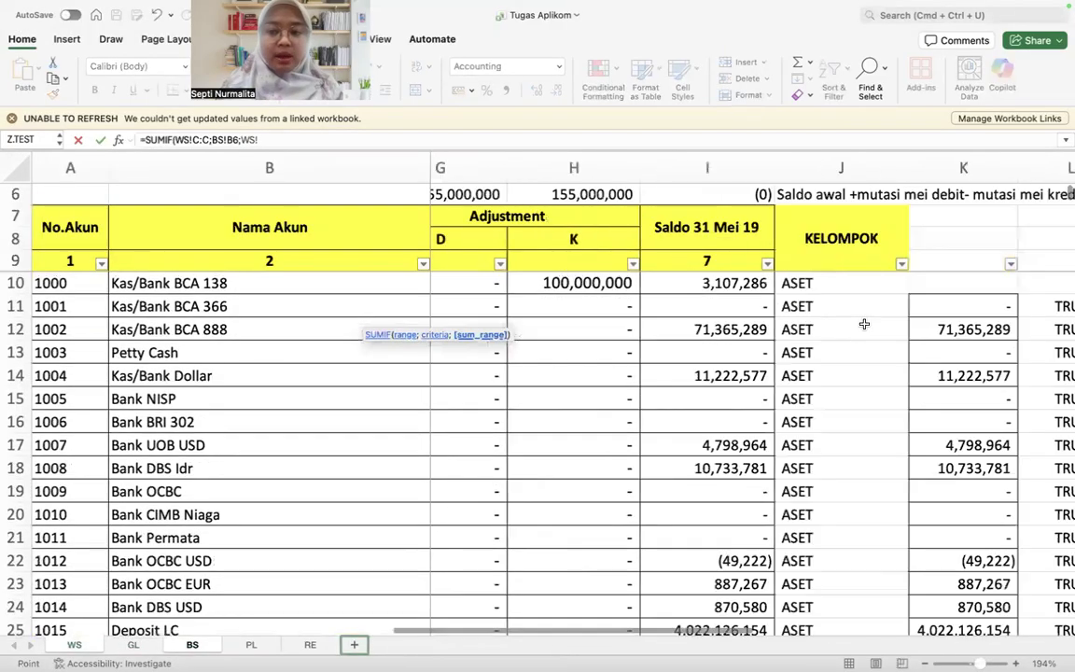
key("Escape")
key("Up")
Step: Copy the F6 formula down through F20, covering all current asset rows to Persediaan
key("super+c")
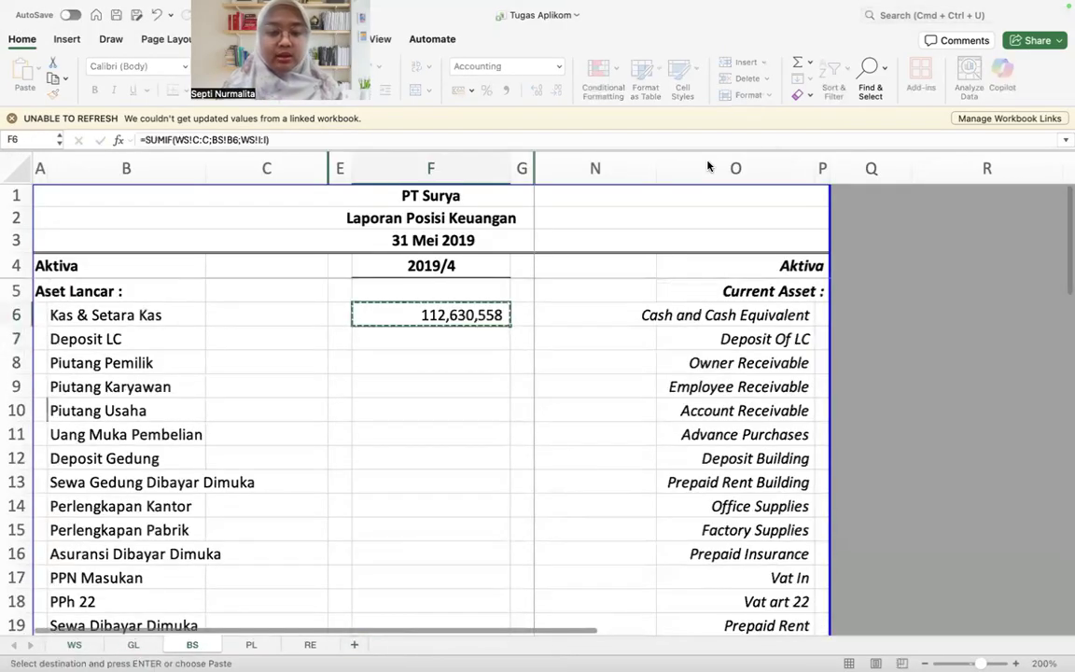
key("super+shift+Down")
key("shift+Up")
key("shift+Up")
key("super+v")
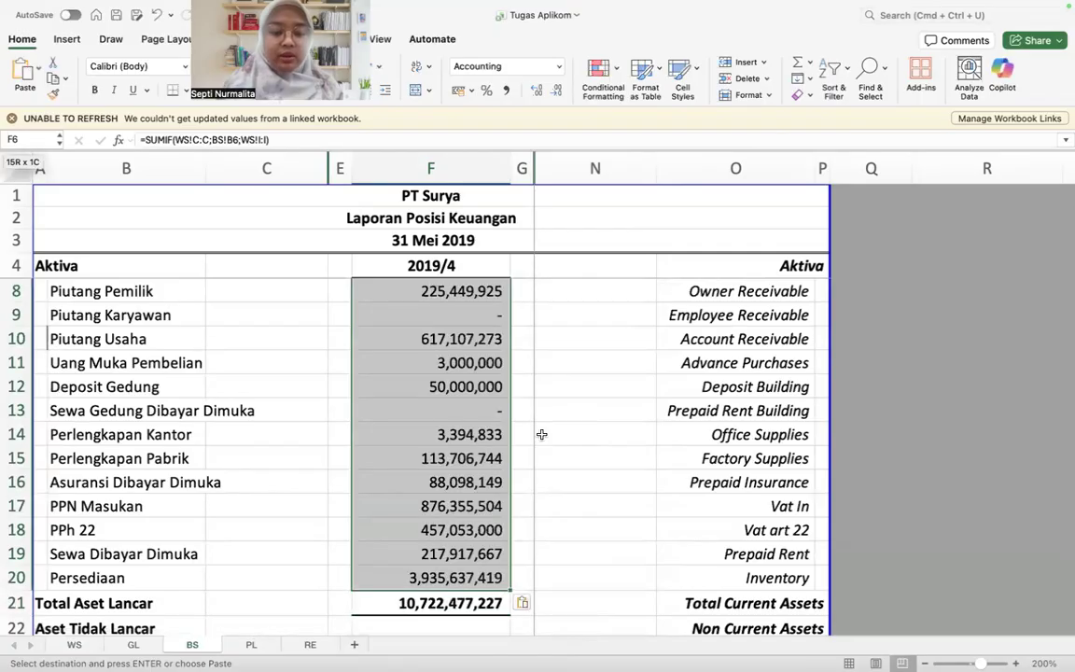
Step: Move the PPh 22 SUMIF formula from F18 to F24 beside Aset Berwujud and select F24:F32
scroll(551, 431, "down", 4)
left_click(460, 336)
left_click_drag(459, 346, 474, 487)
scroll(459, 398, "down", 3)
left_click(459, 398)
key("Up")
key("Up")
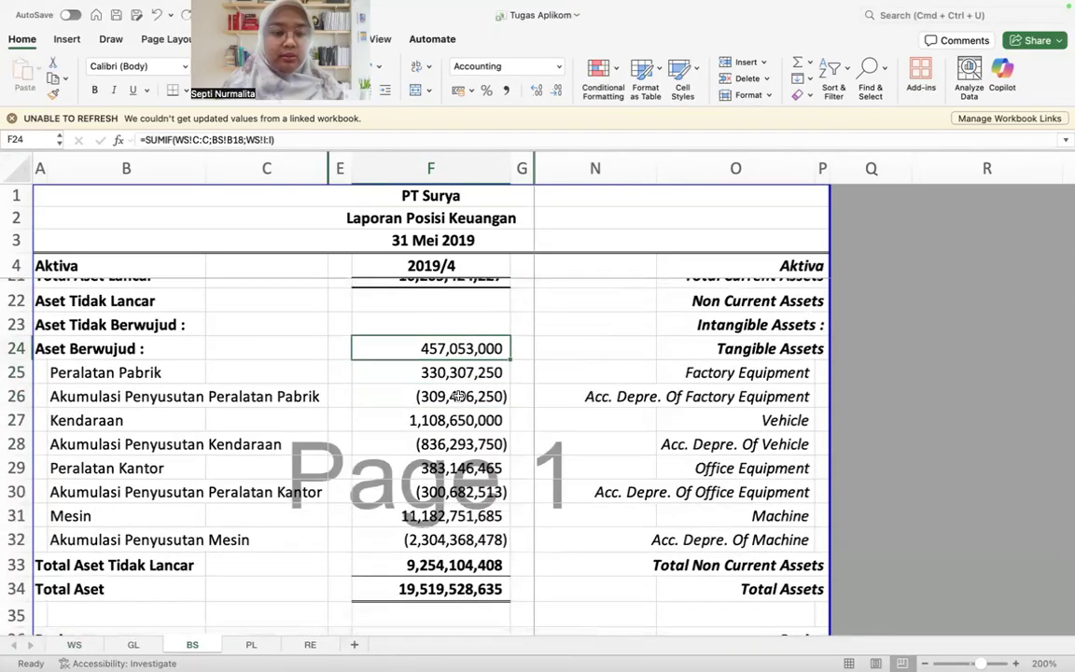
scroll(458, 397, "up", 2)
key("shift+super+Down")
key("shift+Up")
key("shift+Up")
key("shift+Up")
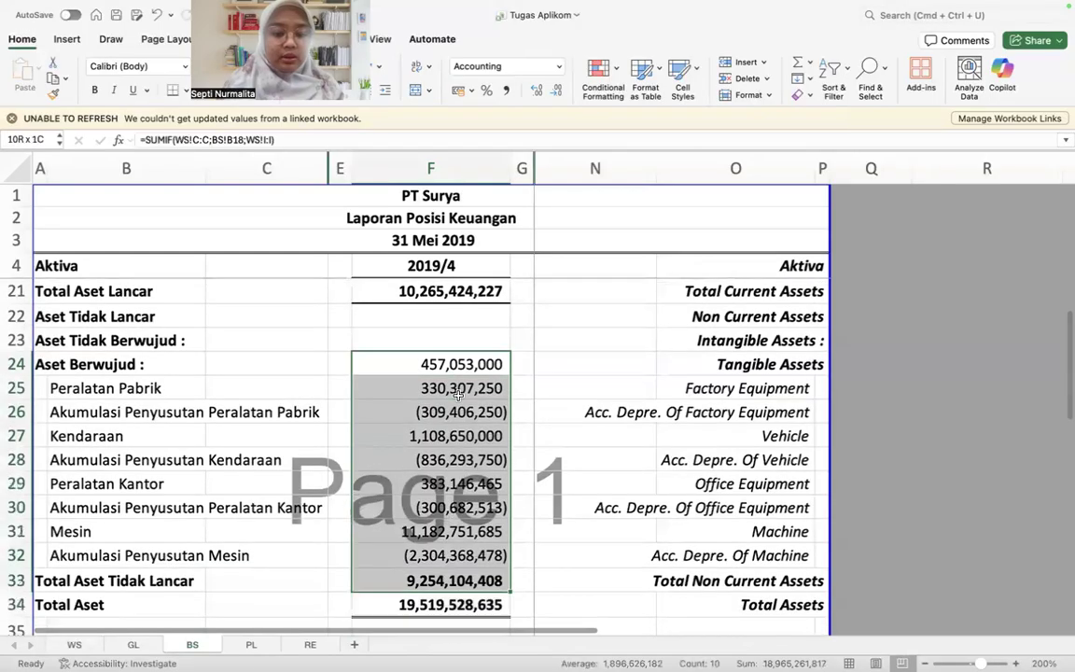
key("shift+Down")
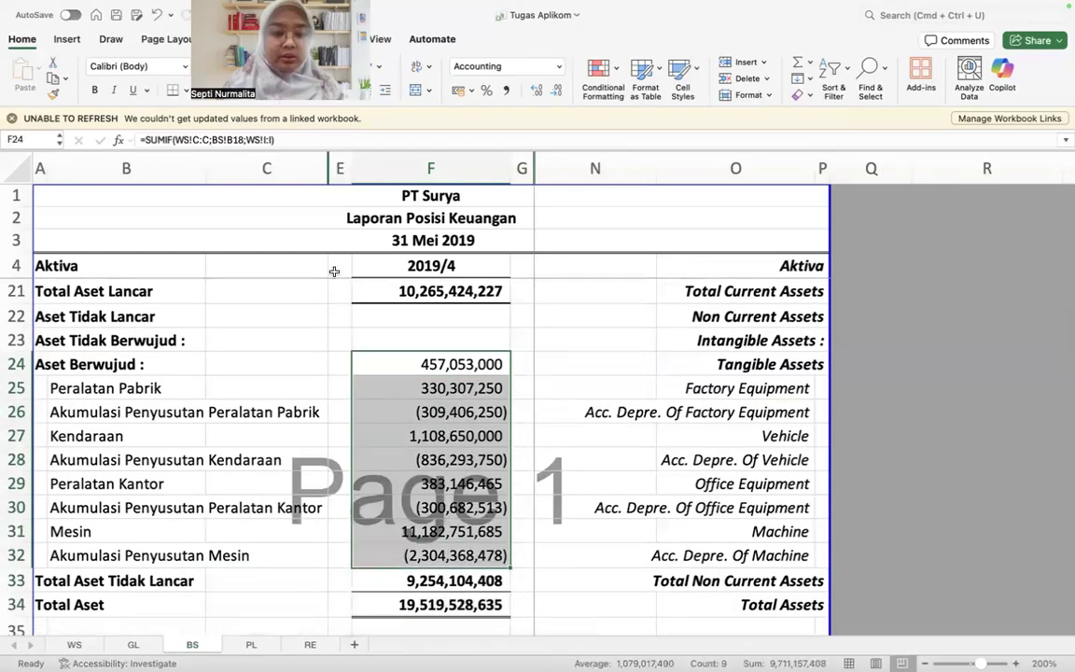
Step: Copy the Perlengkapan Pabrik SUMIF formula from F15 into the tangible asset cells F24:F32
scroll(471, 366, "up", 3)
left_click(432, 277)
key("super+c")
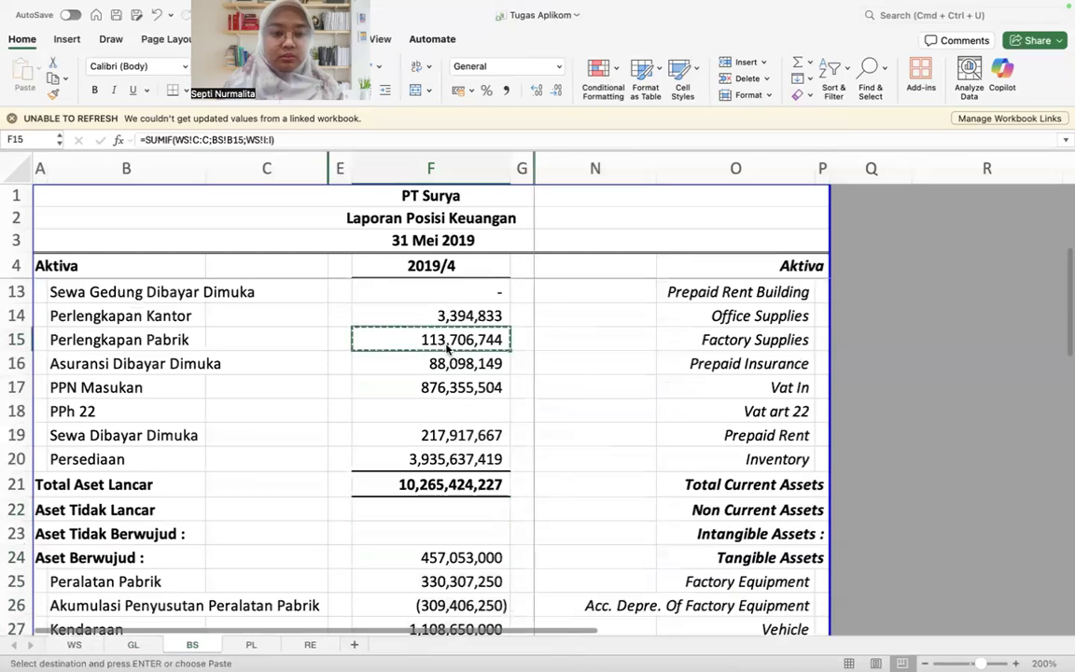
scroll(446, 345, "down", 3)
key("Down")
key("Down")
key("Down")
key("Down")
key("Down")
key("Down")
key("Down")
key("Down")
key("Down")
key("shift+Down")
key("shift+Down")
key("shift+Down")
key("shift+Down")
key("shift+Down")
key("shift+Down")
key("shift+Down")
key("shift+Down")
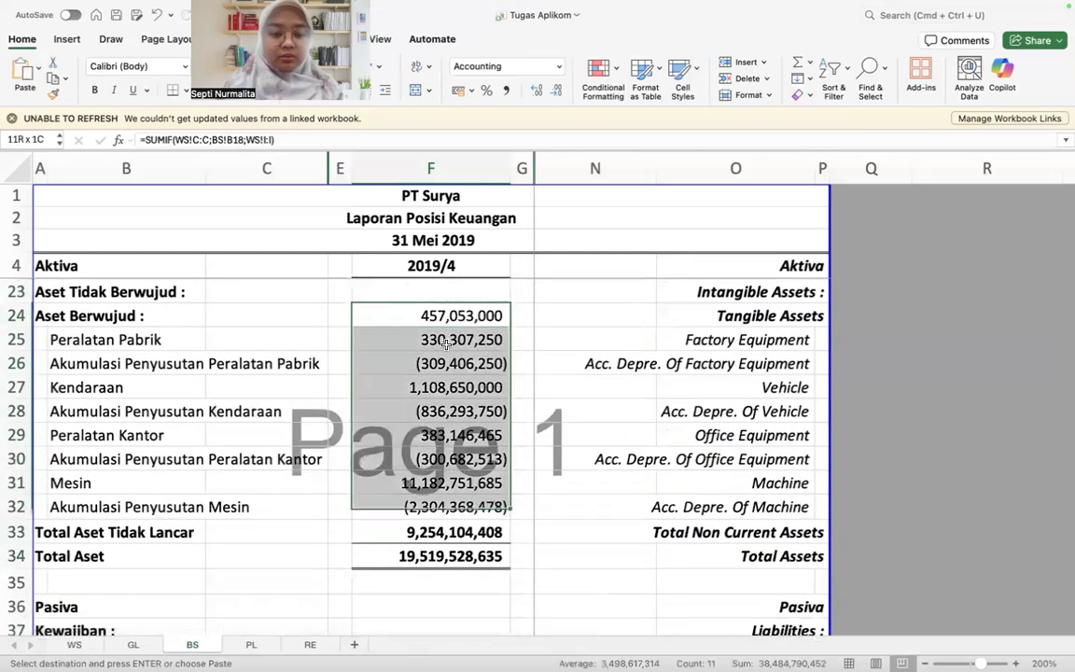
scroll(447, 351, "up", 2)
left_click_drag(446, 351, 436, 341)
key("super+z")
key("super+Down")
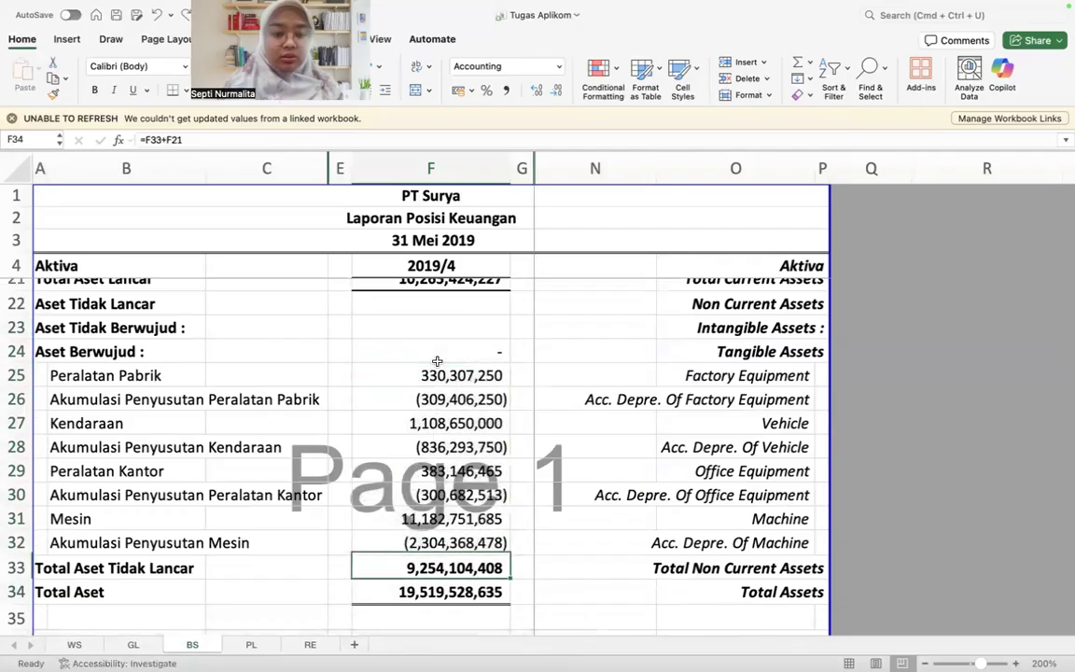
Step: Clear the formula from F24 in the Aset Berwujud heading row
double_click(436, 348)
key("Escape")
type("\\")
key("Up")
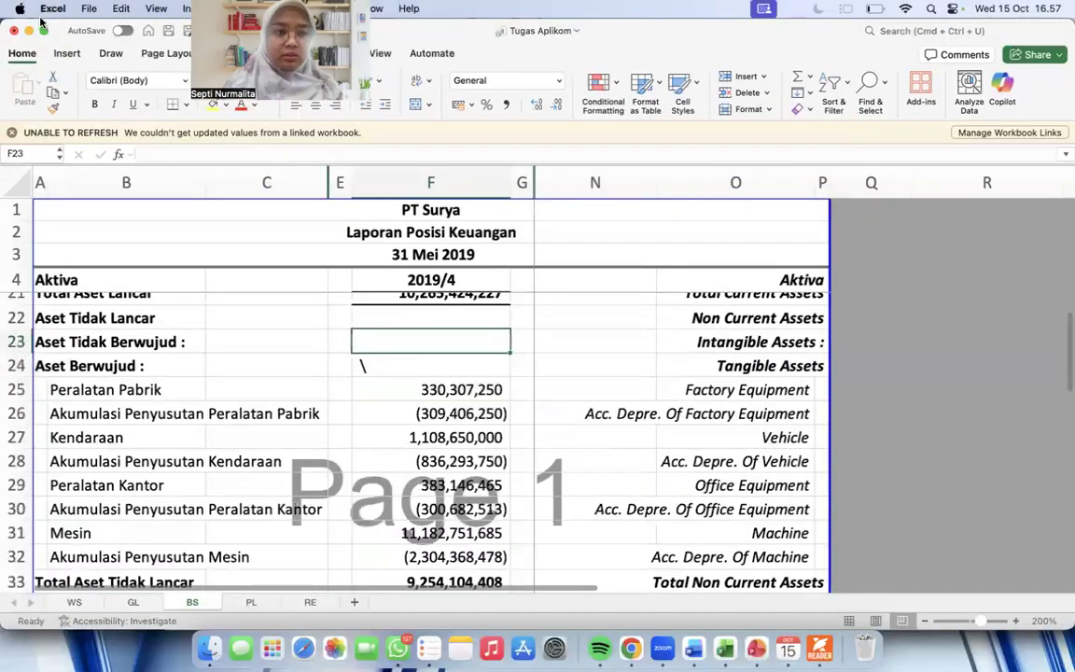
left_click(43, 28)
key("Down")
key("Delete")
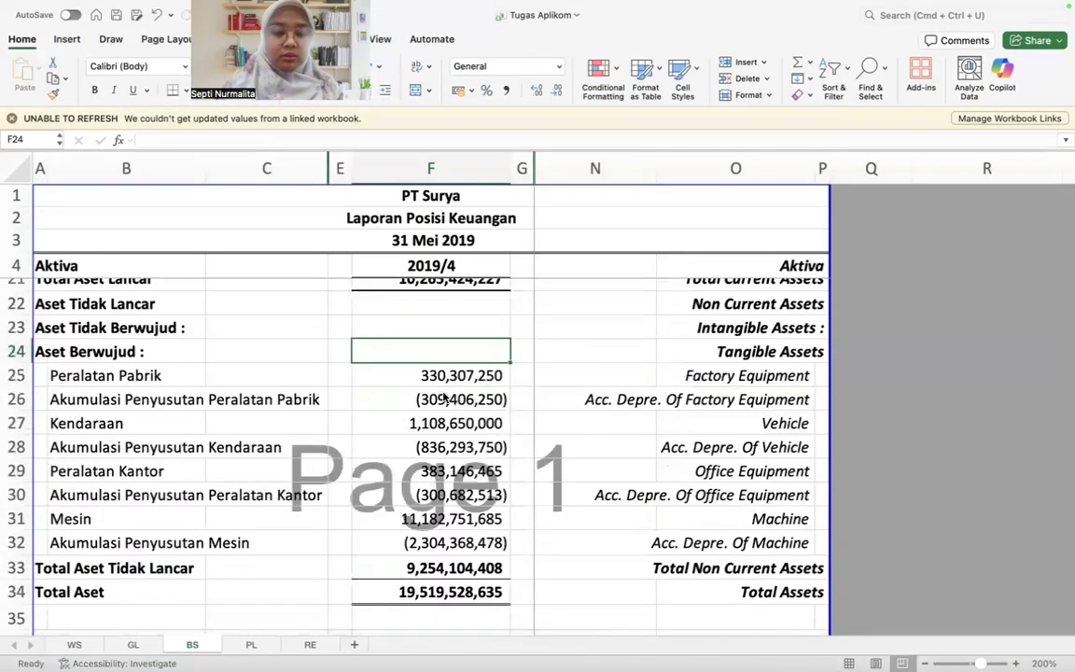
Step: Check the formulas of Total Aset in F34 and Total Aset Tidak Lancar in F33
scroll(445, 398, "down", 3)
double_click(447, 418)
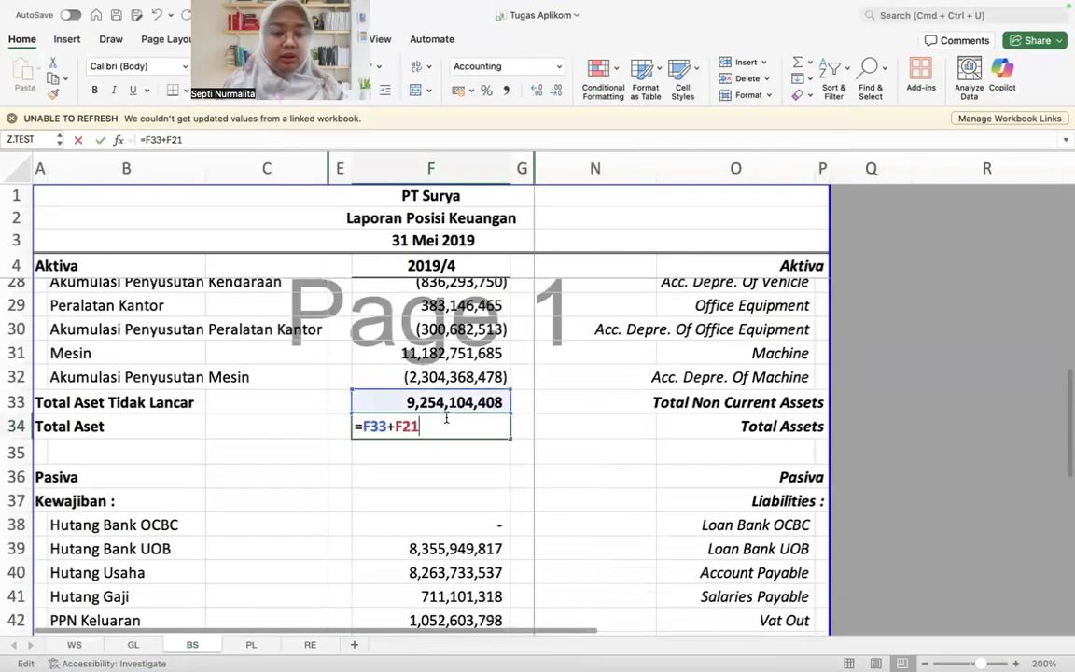
key("Return")
key("Up")
key("Up")
left_click(399, 140)
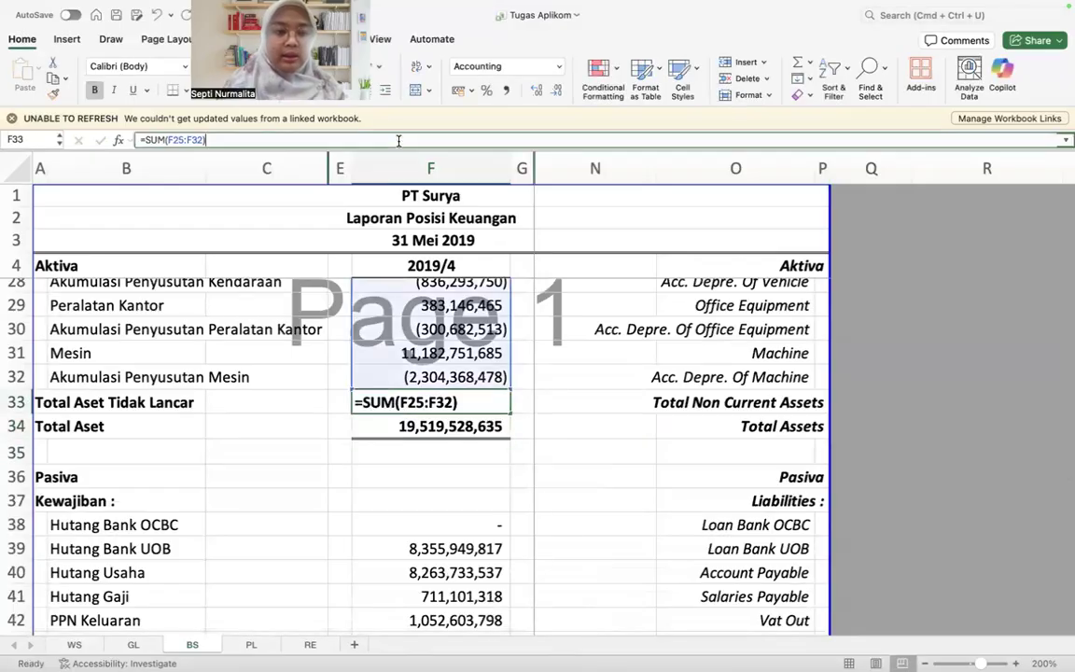
key("Escape")
Step: Check the selection sums of the tangible assets in F25:F32 and the current assets in F6:F20 against their totals
scroll(374, 519, "up", 3)
scroll(373, 520, "up", 1)
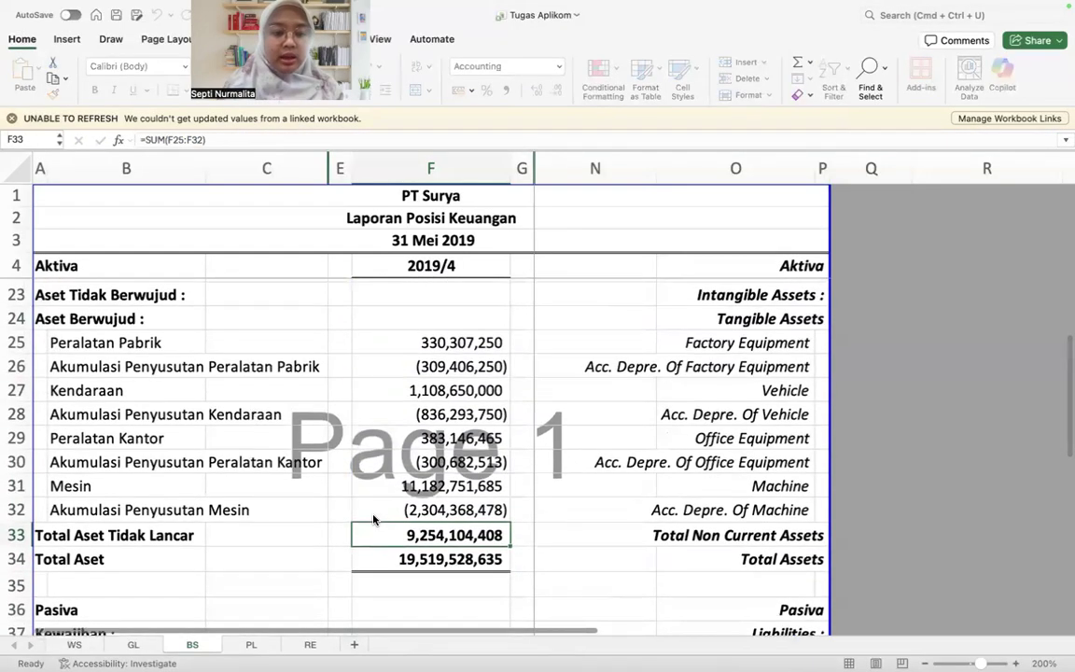
left_click(373, 520)
key("super+shift+Up")
scroll(373, 520, "up", 4)
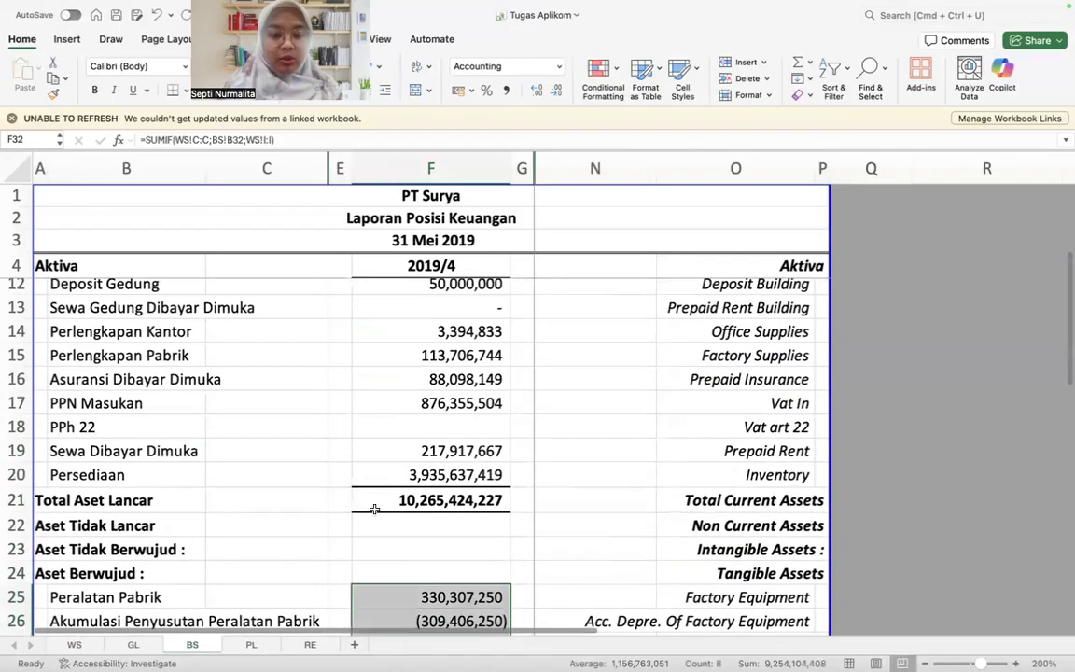
scroll(475, 500, "up", 1)
left_click(474, 499)
key("super+shift+Up")
key("super+shift+Up")
key("super+shift+Up")
key("super+shift+Up")
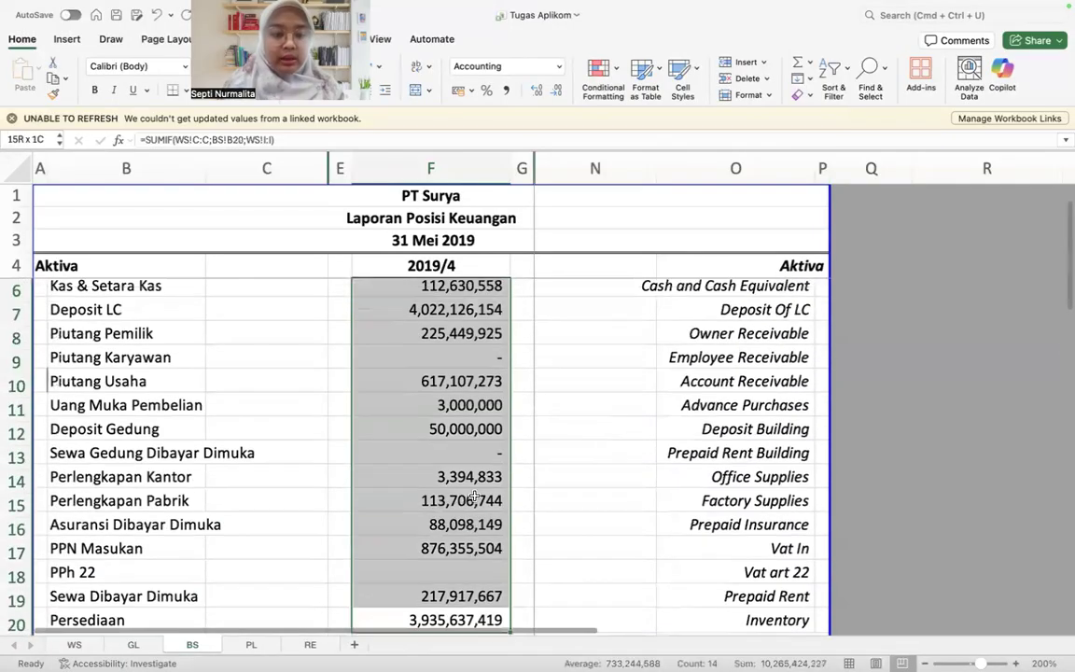
scroll(474, 500, "up", 1)
scroll(474, 495, "down", 5)
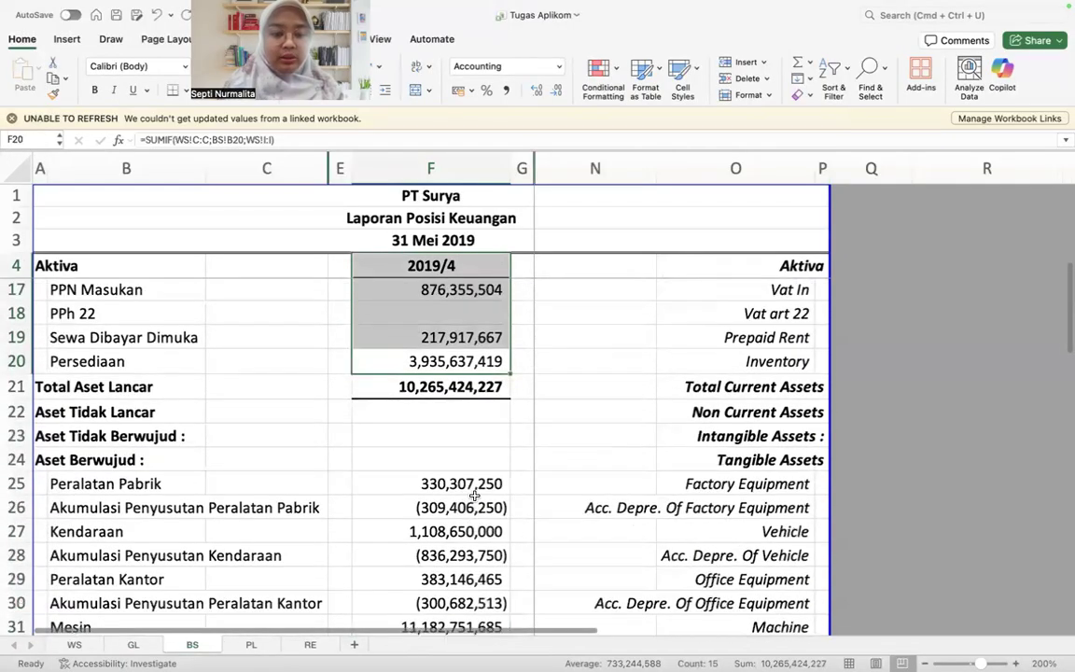
scroll(399, 445, "down", 7)
scroll(399, 445, "up", 1)
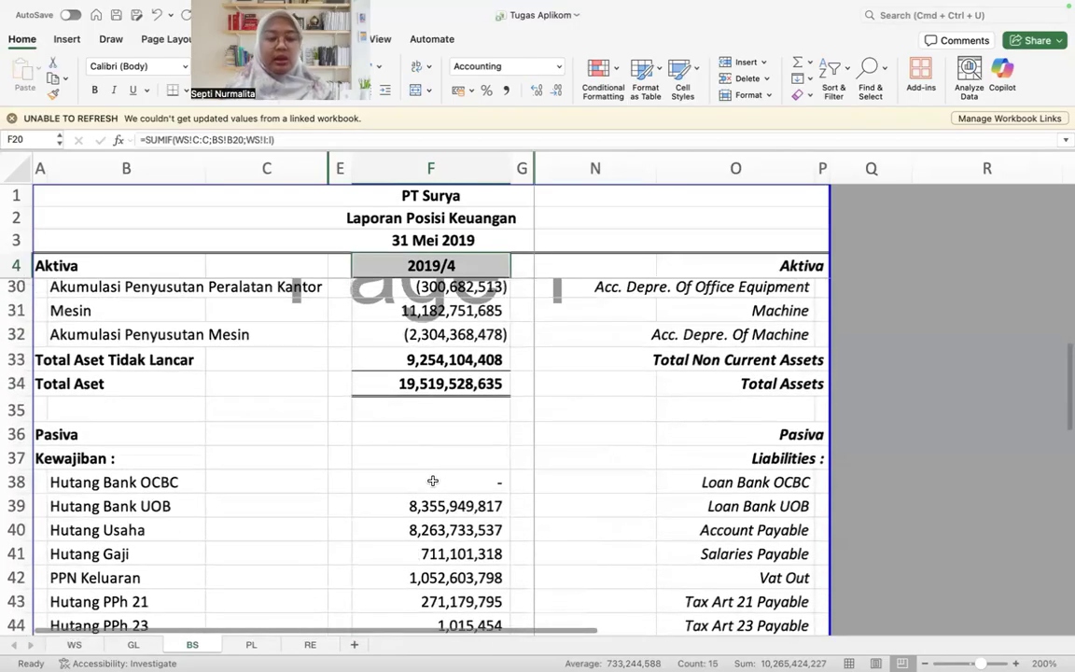
Step: Clear the liability amounts in F38:F52, from Hutang Bank OCBC through Hutang Leasing
left_click(437, 496)
scroll(437, 496, "down", 2)
key("super+shift+Down")
key("Up")
key("Down")
left_click(163, 141)
key("Escape")
key("super+shift+Down")
key("shift+Up")
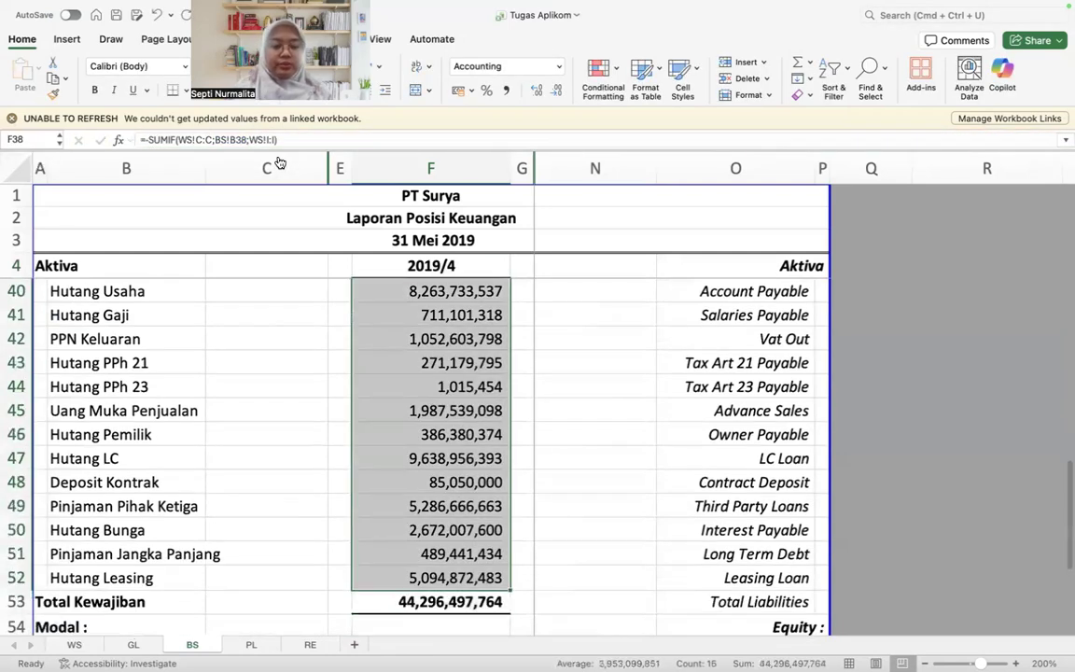
key("Delete")
key("Left")
key("Up")
key("Right")
type("=-su")
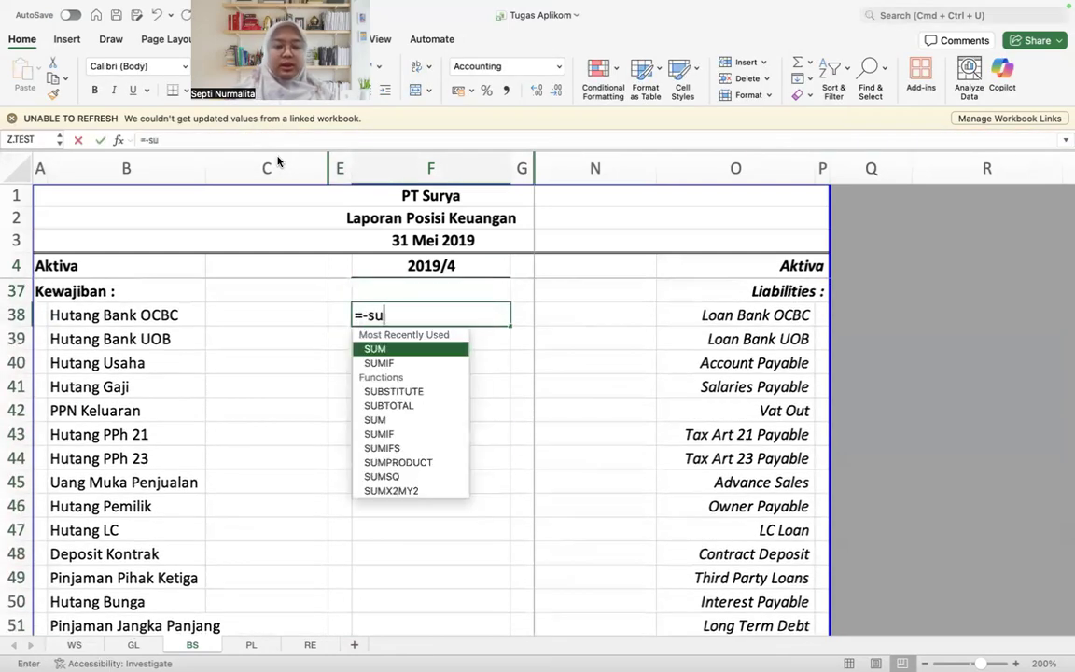
key("Tab")
key("BackSpace")
type("i")
key("Tab")
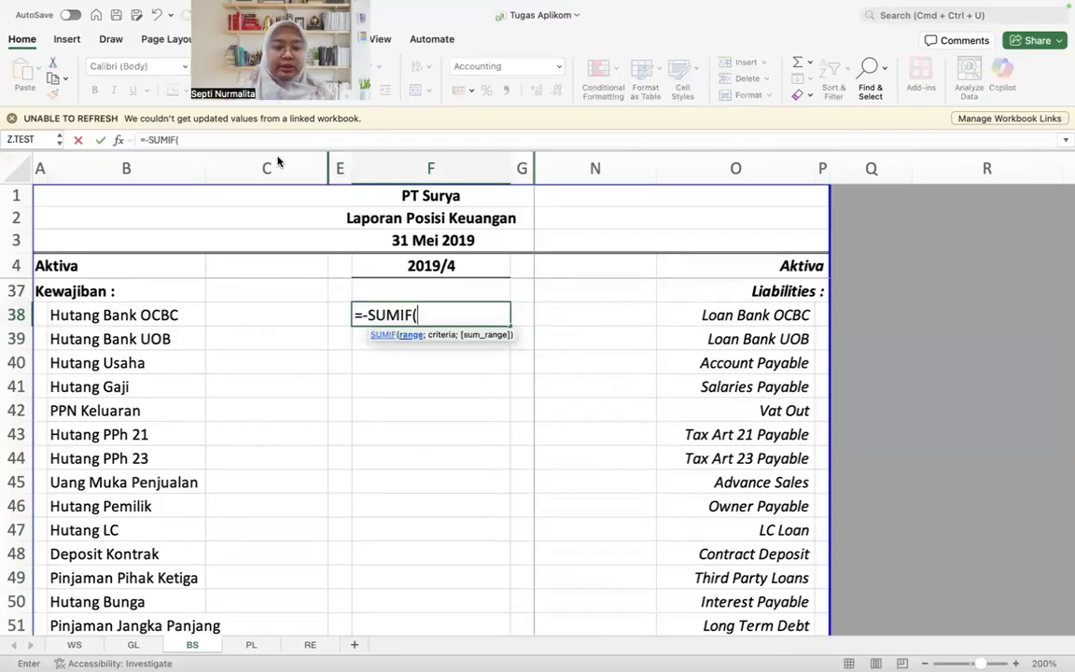
left_click(127, 644)
key("Escape")
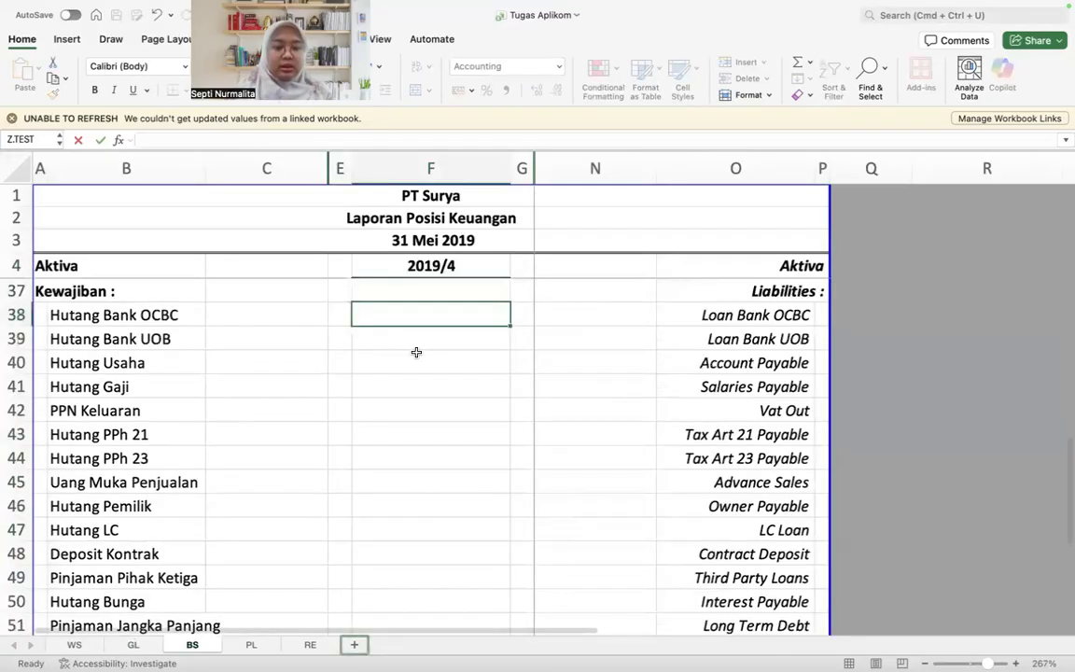
Step: Copy the SUMIF formula text of Peralatan Pabrik in F25 into F38 for Hutang Bank OCBC
scroll(416, 352, "up", 2)
scroll(416, 352, "up", 5)
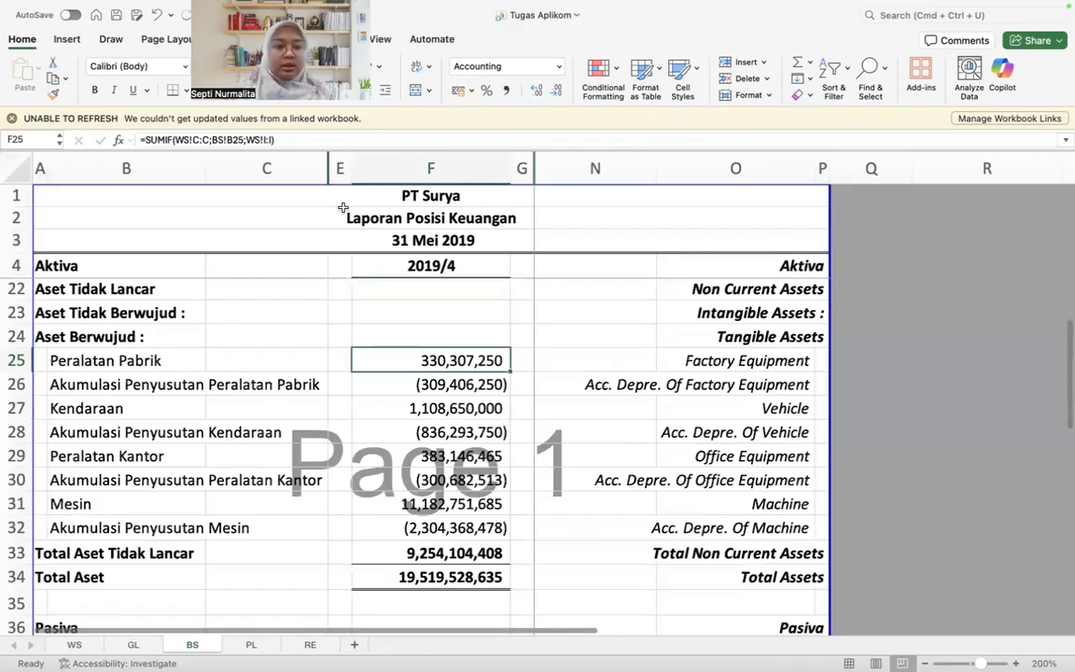
left_click(337, 138)
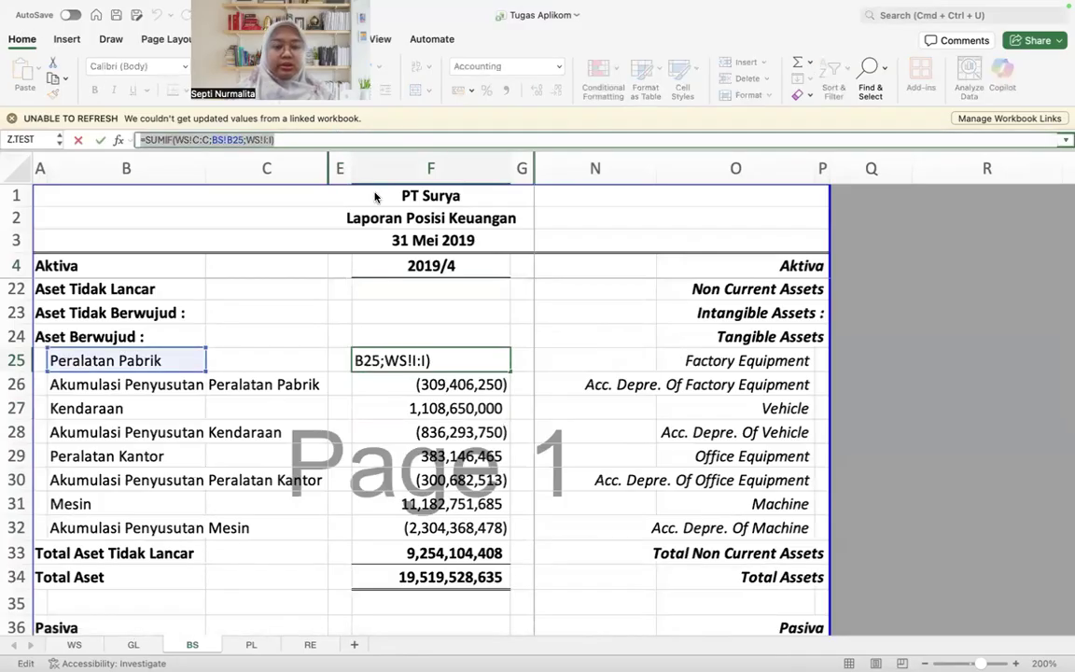
key("Escape")
scroll(354, 411, "down", 3)
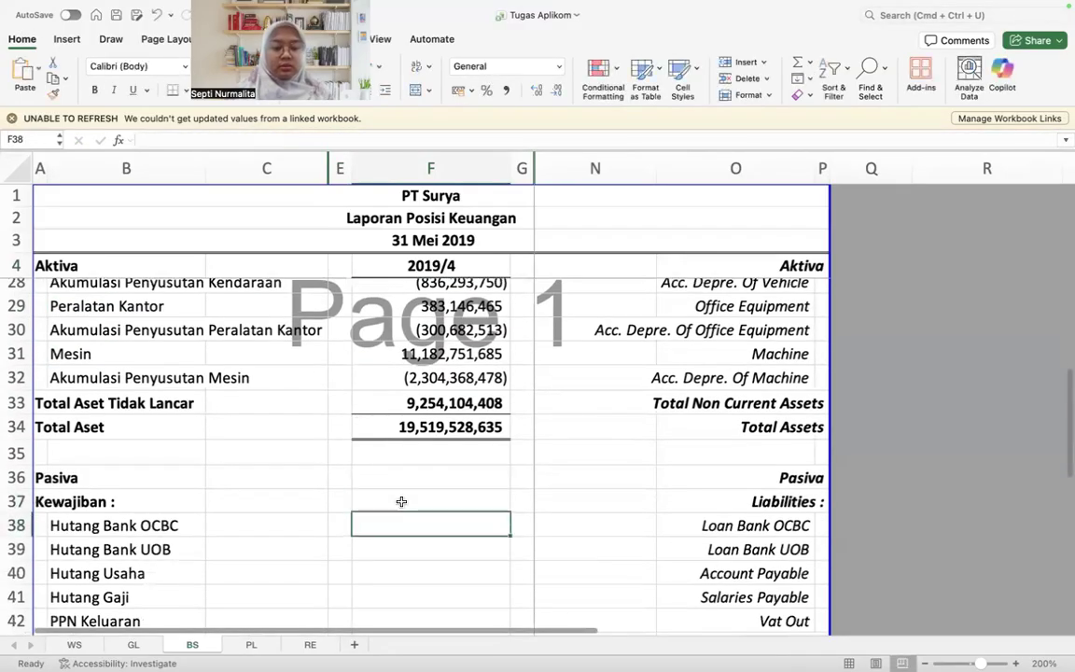
type("=SUMIF(WS!C:C;BS!B25;WS!I:I)")
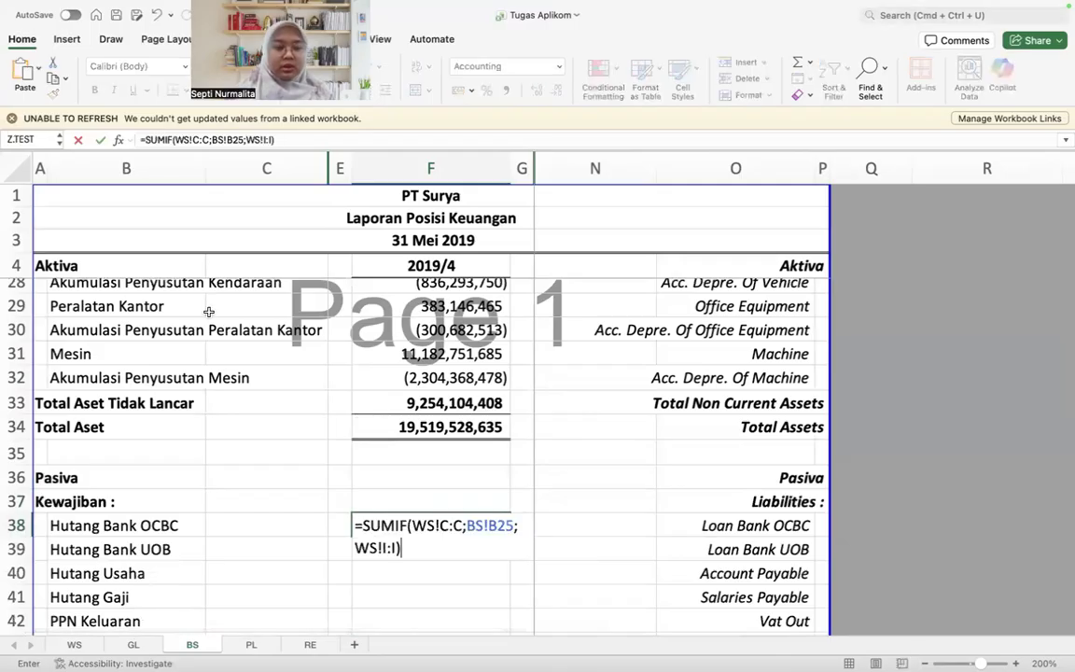
Step: Try to move the criterion of F38's SUMIF formula from Peralatan Pabrik in B25 to Hutang Bank OCBC
left_click(449, 511)
scroll(200, 371, "up", 3)
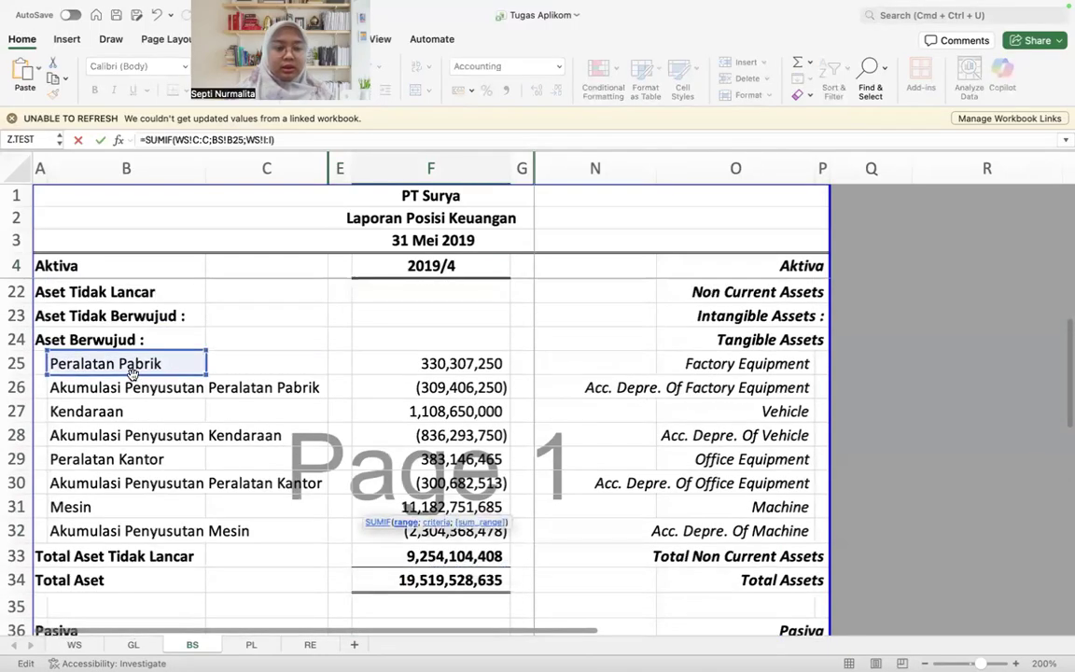
scroll(133, 374, "down", 3)
scroll(132, 374, "up", 2)
left_click(122, 333)
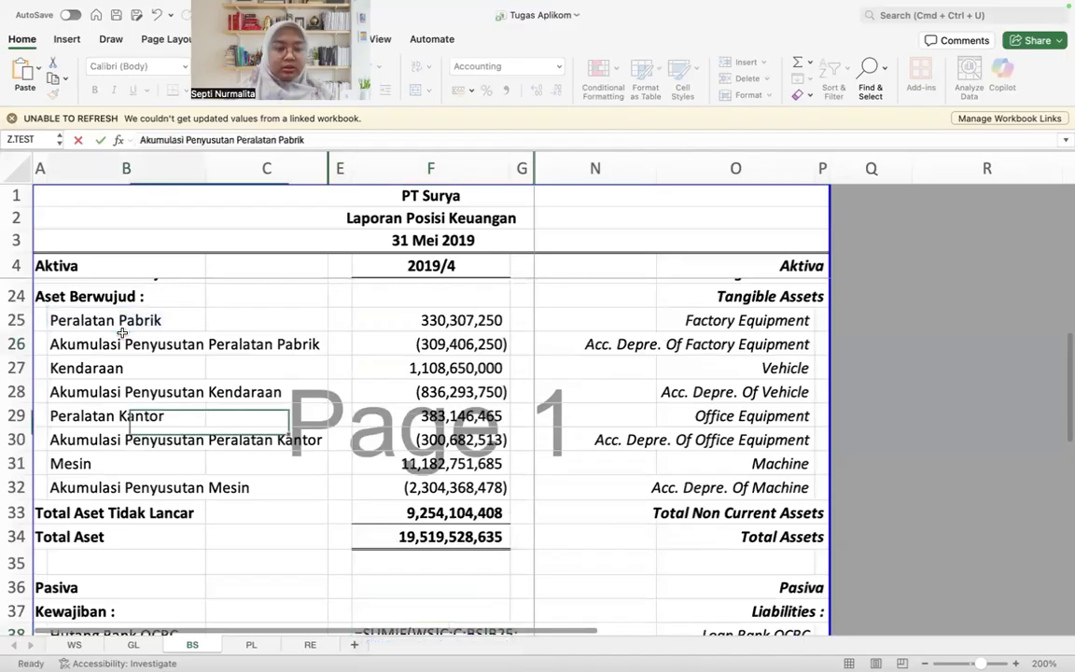
left_click_drag(122, 333, 125, 417)
scroll(288, 461, "down", 5)
left_click(414, 394)
key("Up")
key("Up")
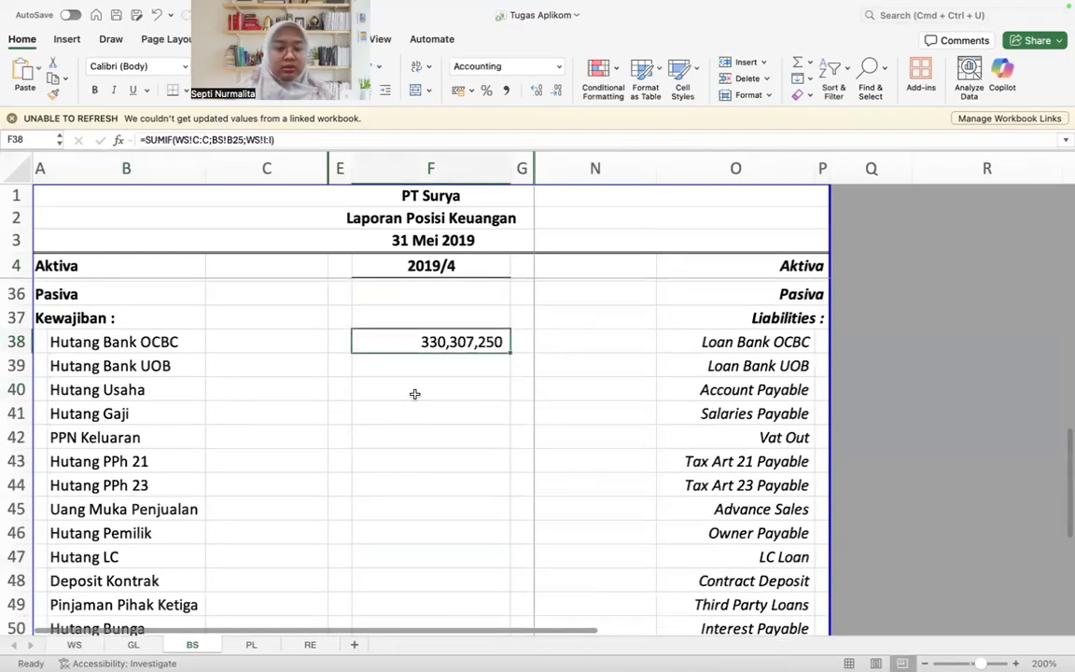
type("=")
key("Escape")
scroll(416, 394, "up", 2)
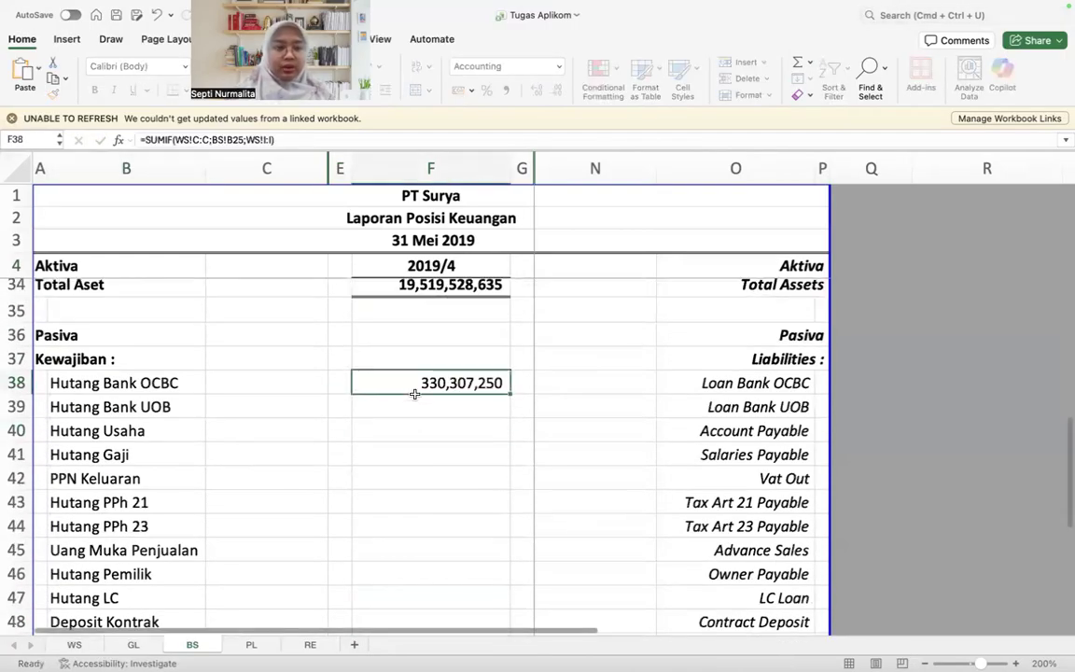
Step: Change the Hutang Bank OCBC formula in F38 to =-SUMIF(WS!C:C;BS!B38;WS!I:I)
left_click(241, 138)
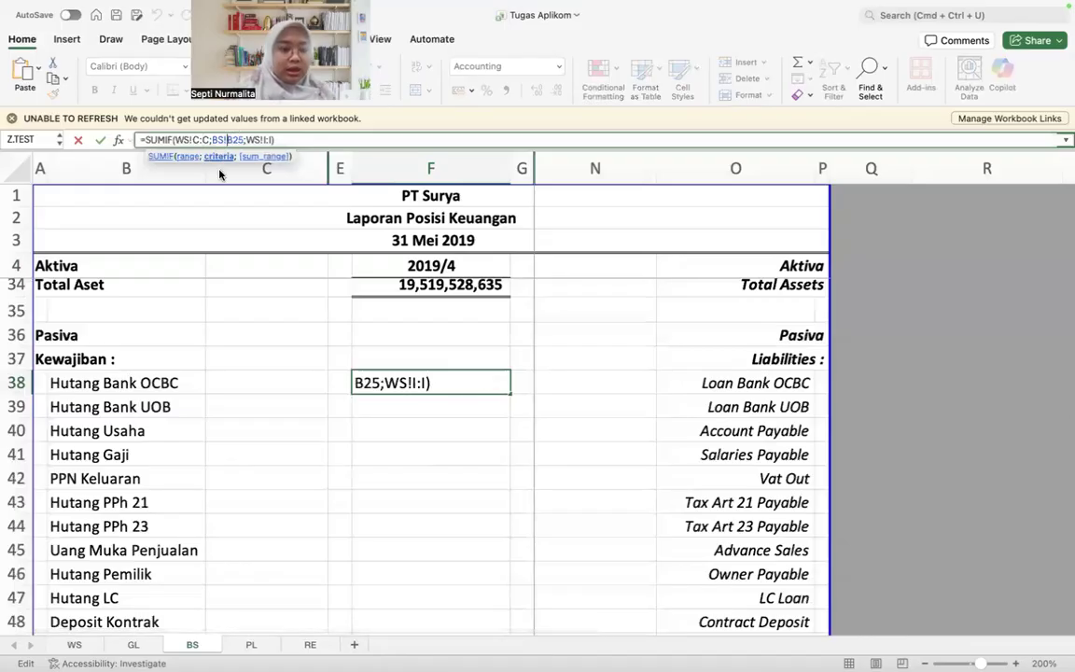
key("Delete")
key("BackSpace")
type("38")
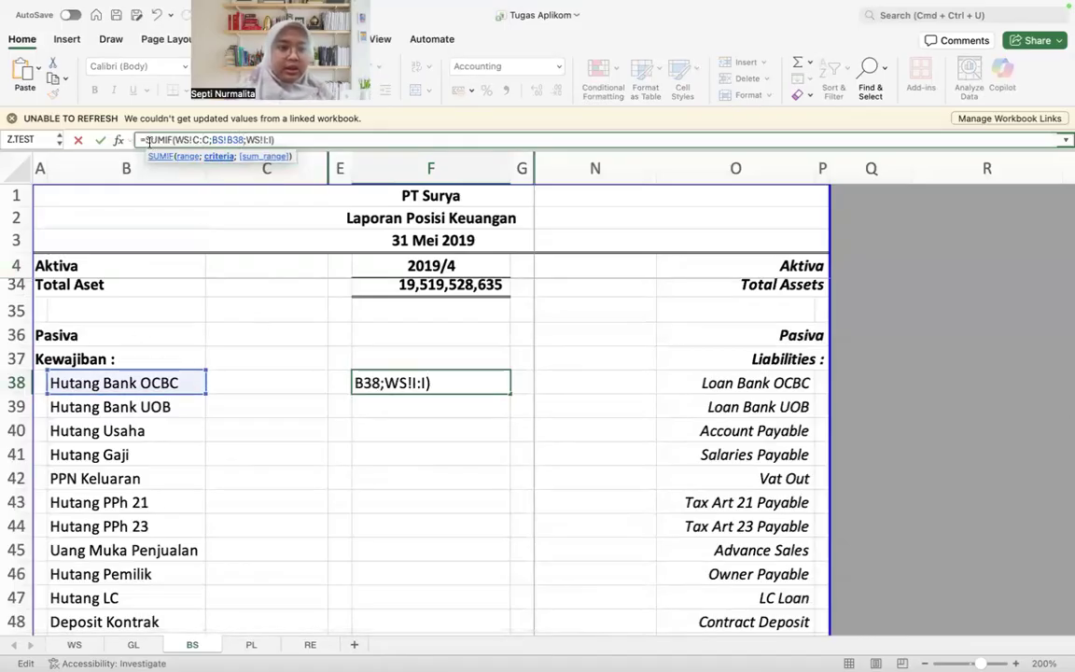
key("Home")
key("Return")
key("Up")
Step: Copy the negated SUMIF formula of F38 down the liability amounts through Hutang Leasing in F52
key("cmd+c")
scroll(355, 392, "down", 4)
scroll(392, 486, "down", 5)
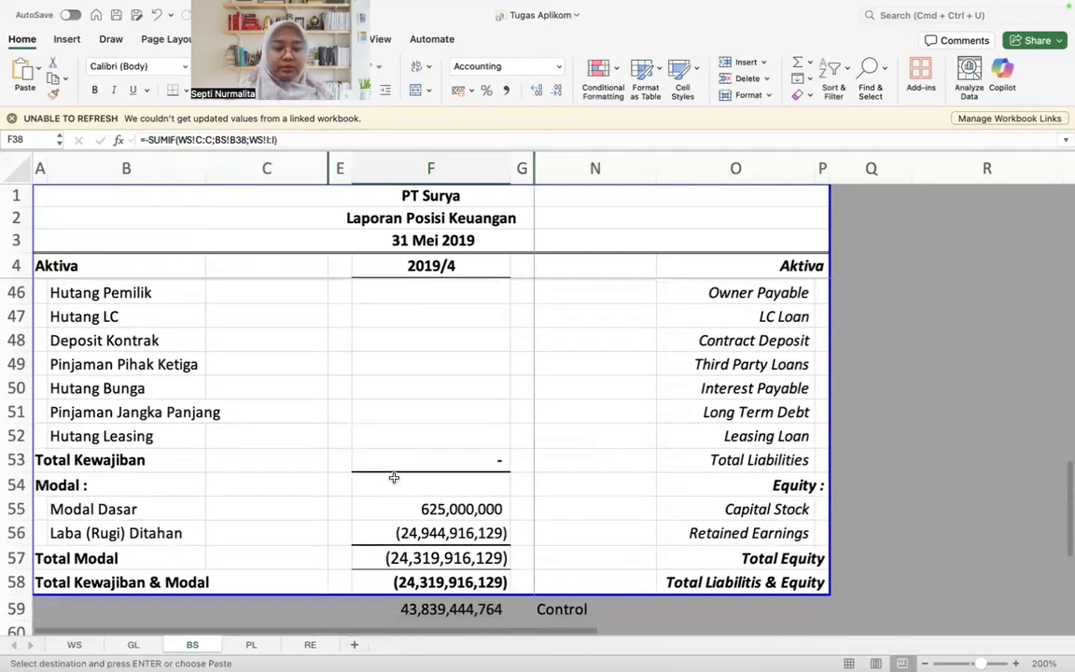
left_click(404, 427, "shift")
key("cmd+v")
scroll(404, 426, "up", 6)
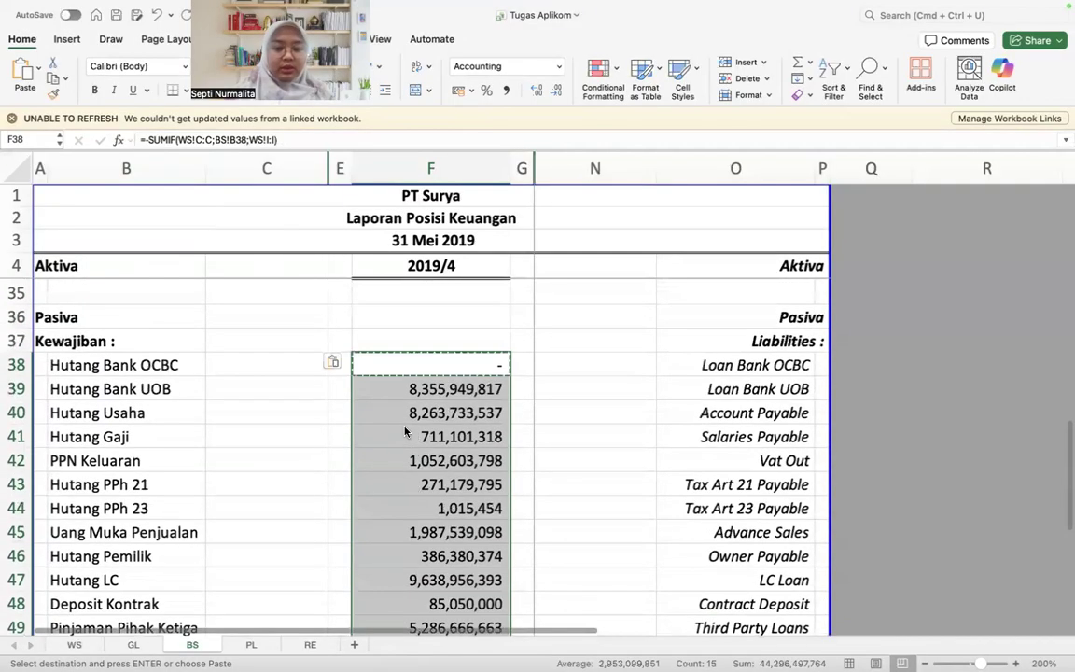
Step: Check the formula of Total Kewajiban in F53
scroll(407, 432, "down", 7)
double_click(422, 422)
key("Return")
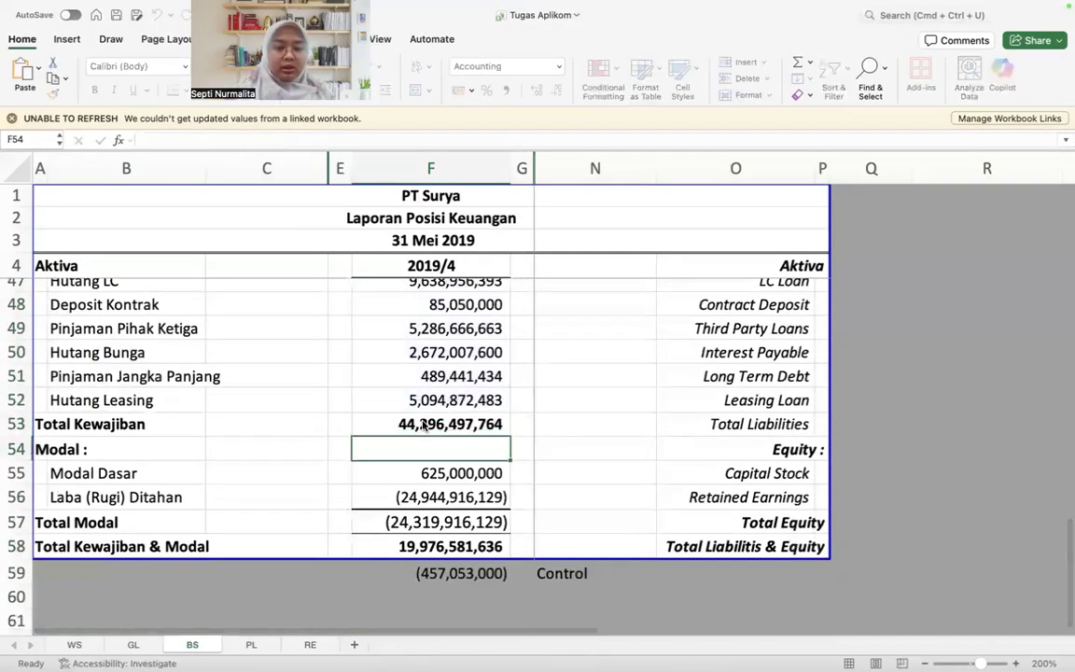
Step: Link Modal Dasar in F55 to the negated closing balance of Modal in WS with =-WS!I95
key("Return")
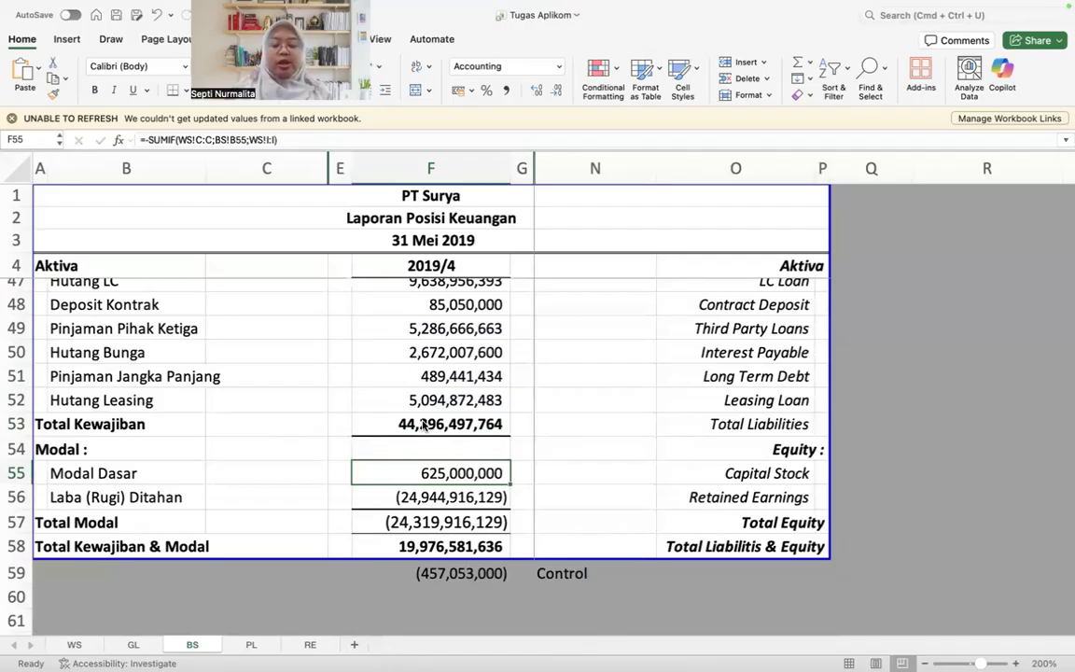
type("=-")
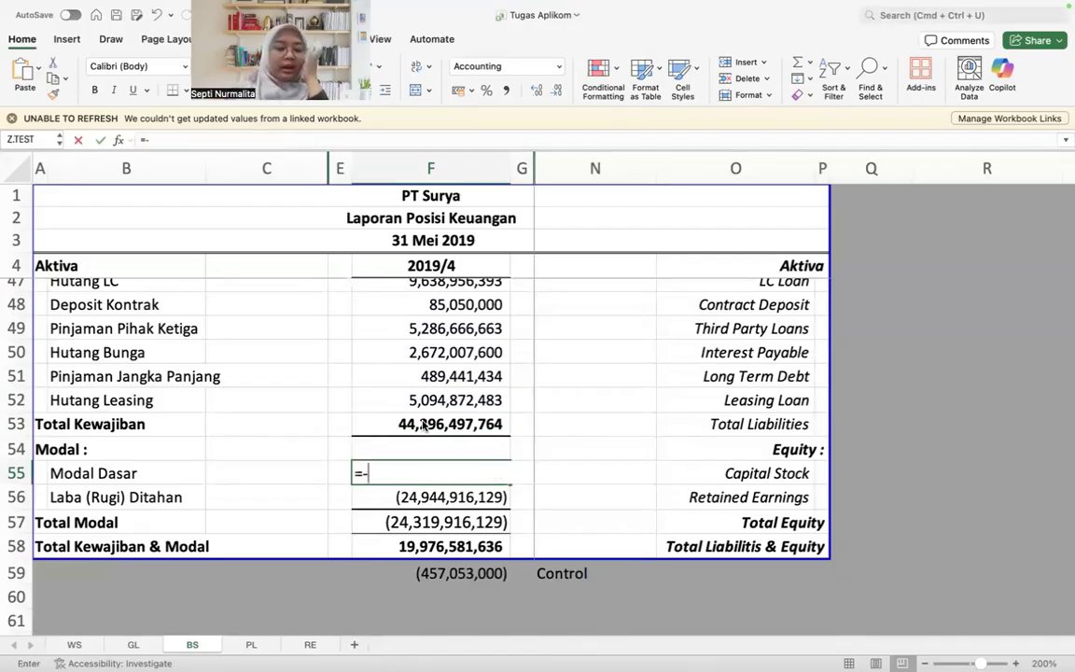
left_click(74, 643)
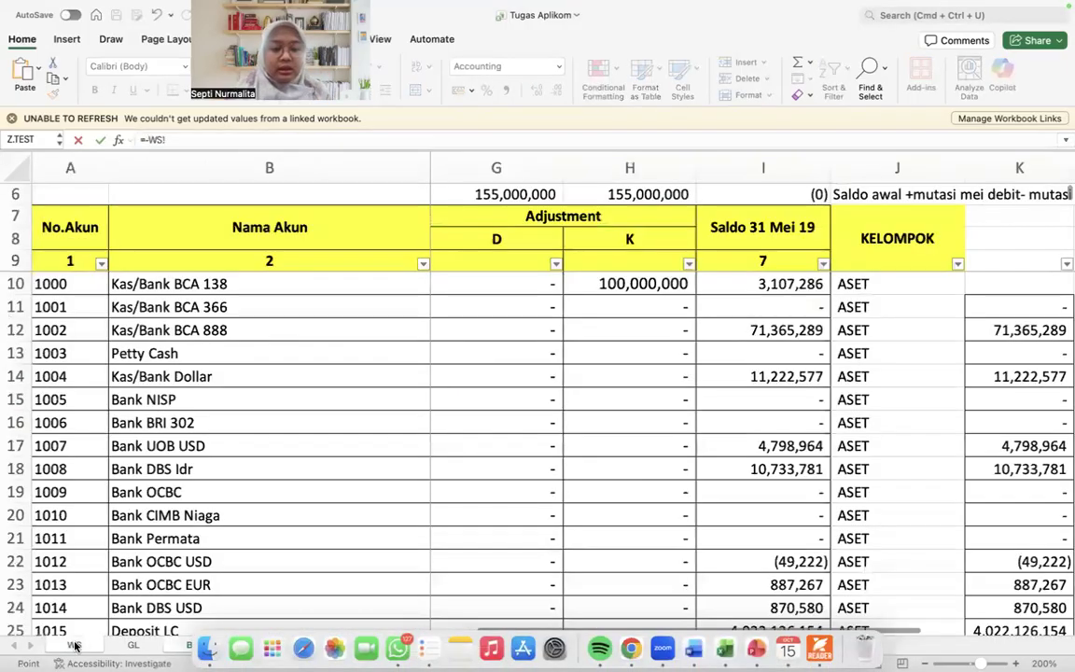
scroll(365, 418, "down", 15)
scroll(365, 418, "down", 8)
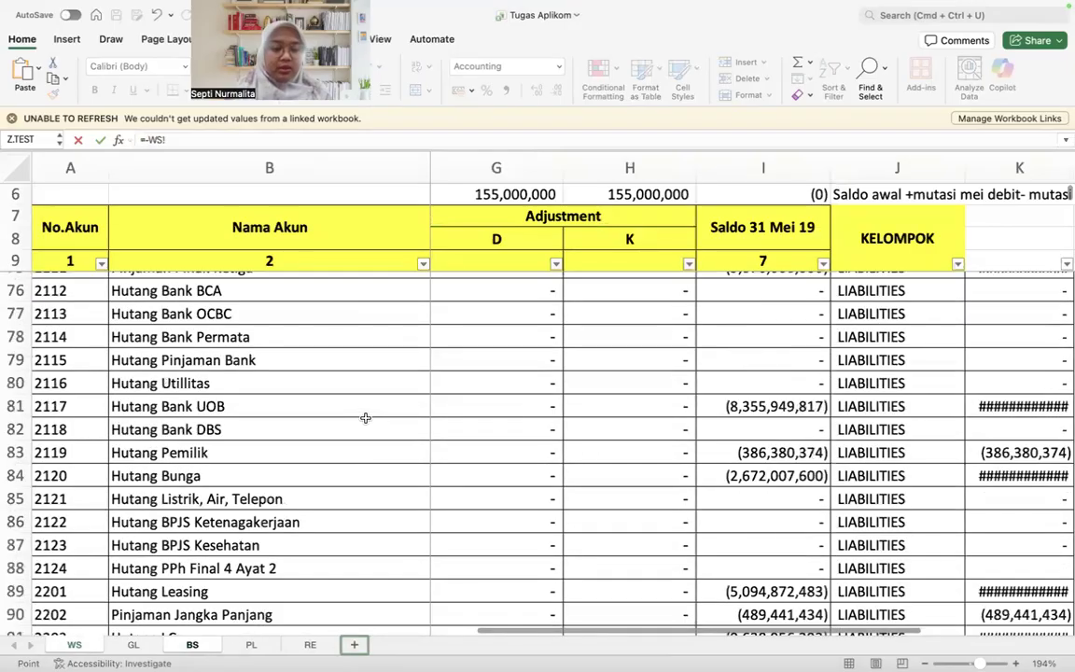
left_click(363, 413)
key("Up")
key("super+Right")
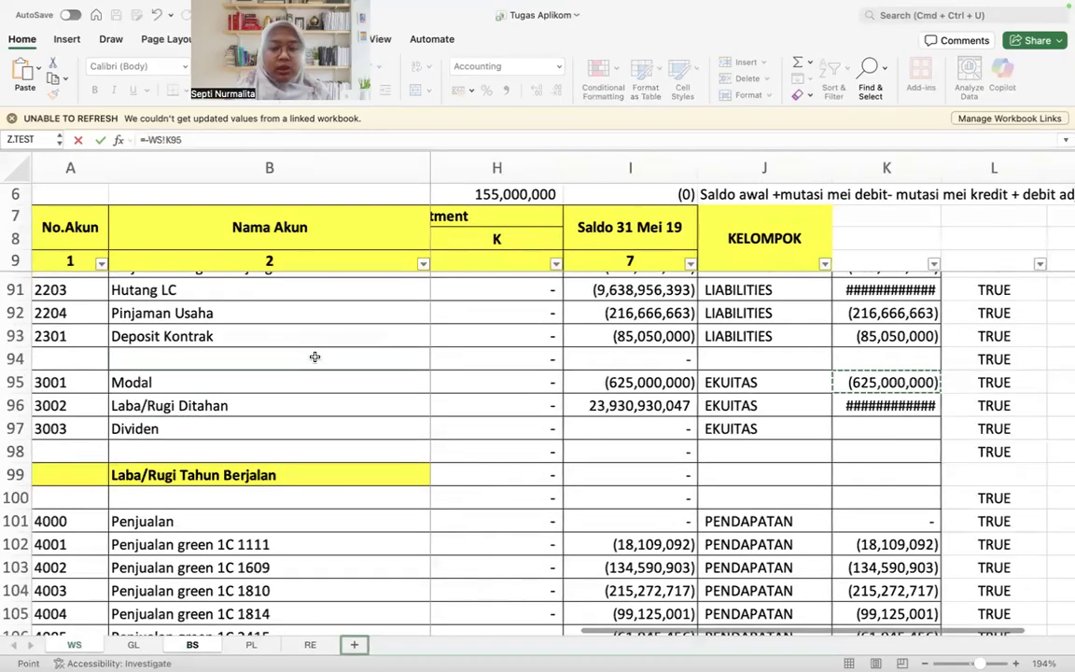
key("Return")
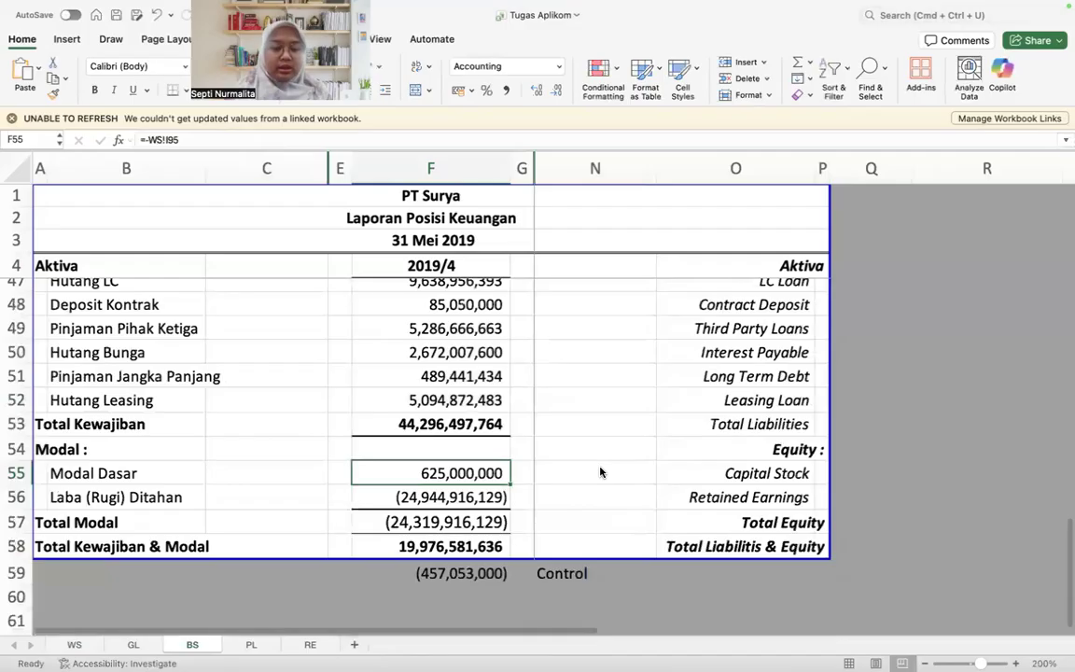
Step: Clear the Laba (Rugi) Ditahan amount in F56
key("Delete")
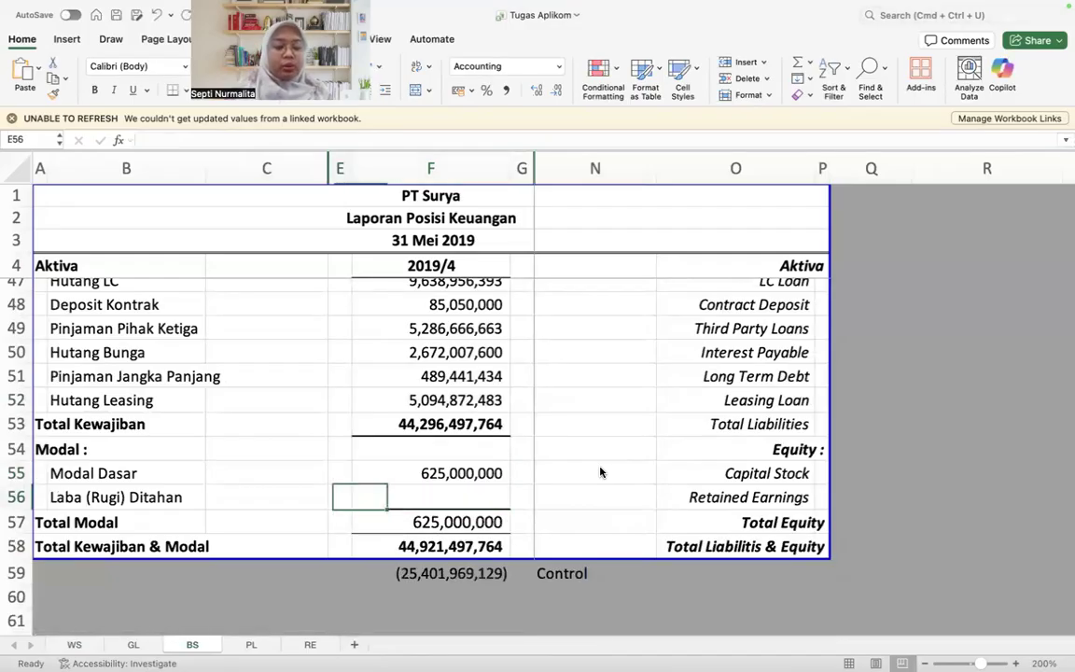
key("Right")
key("Right")
key("Right")
key("Left")
key("Left")
key("Left")
key("Left")
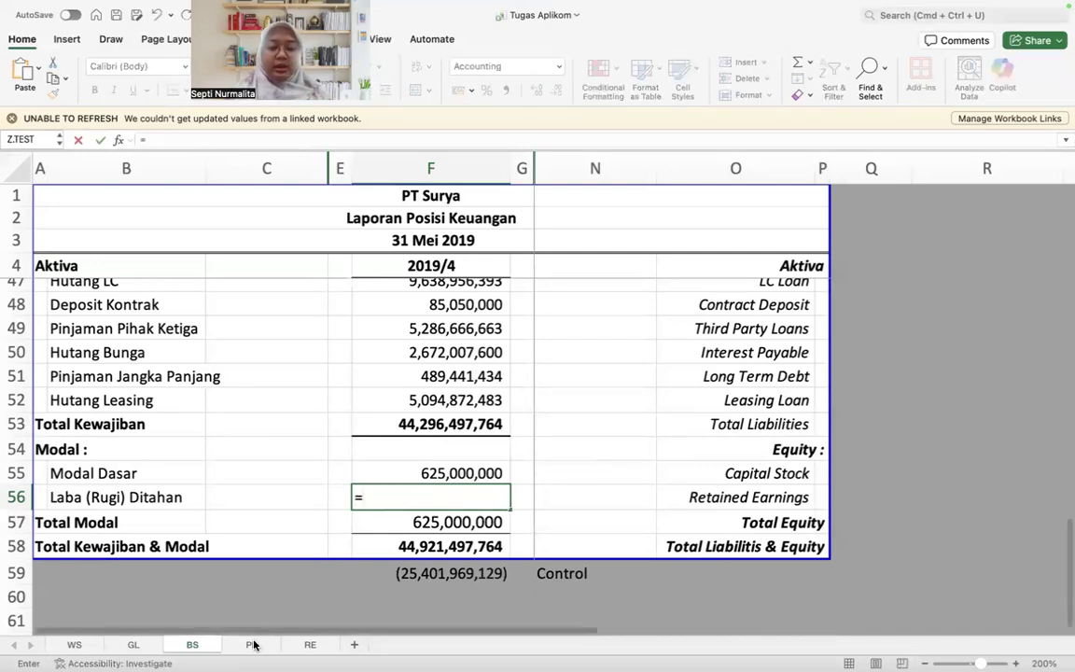
Step: Link Laba (Rugi) Ditahan in F56 to the final Laba Ditahan amount on the RE sheet with =RE!F9
left_click(310, 645)
scroll(481, 512, "down", 4)
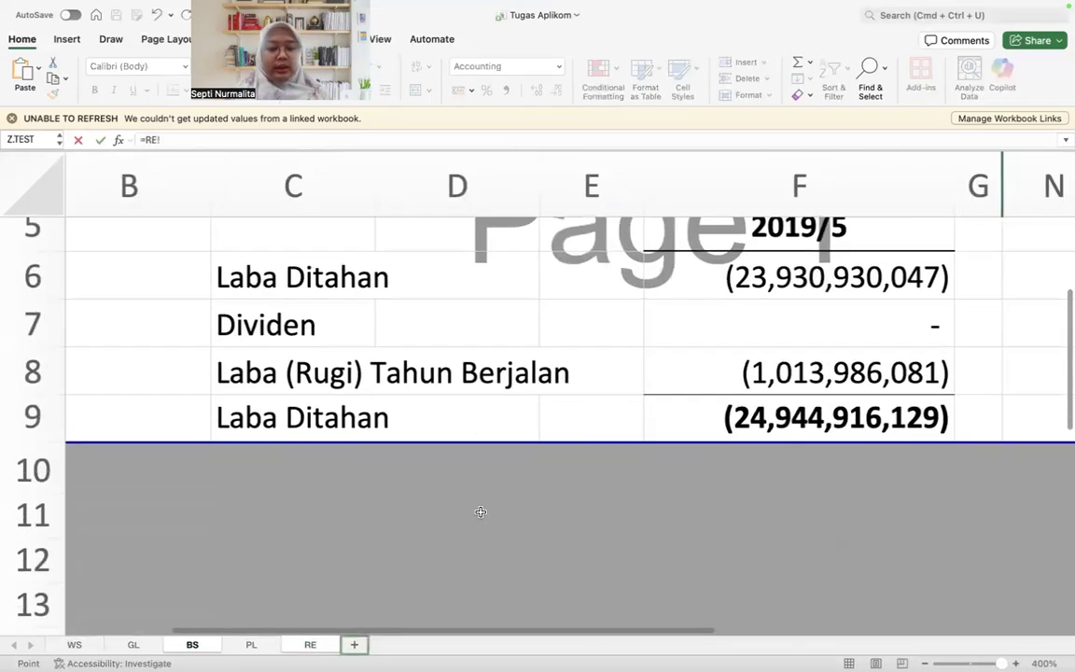
scroll(481, 511, "right", 4)
scroll(481, 512, "up", 3)
left_click(682, 587)
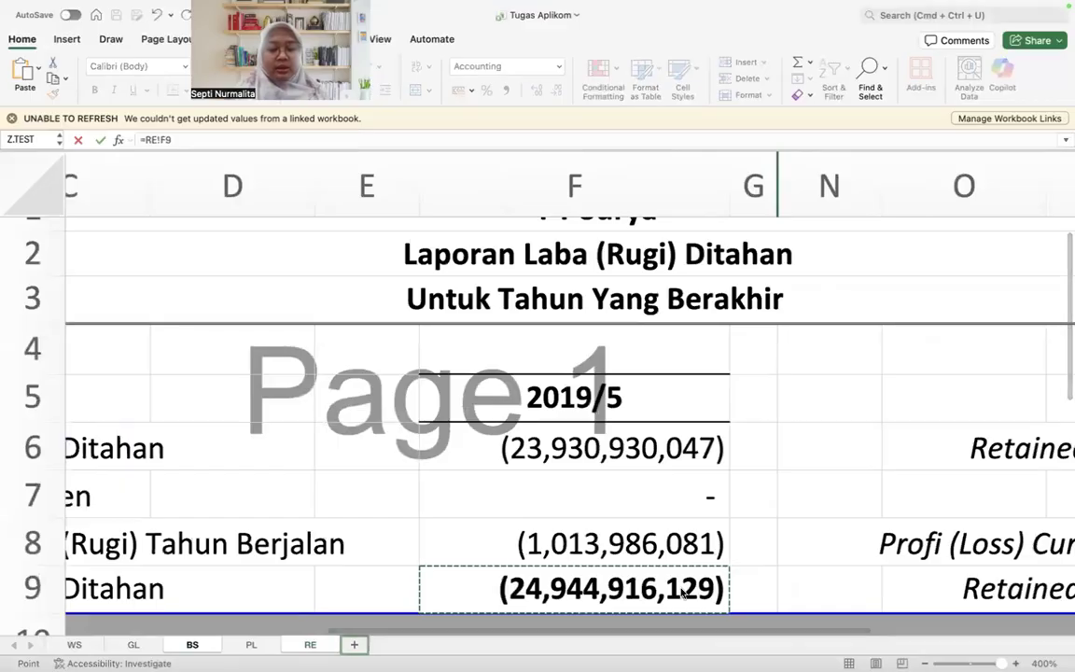
key("Return")
key("Up")
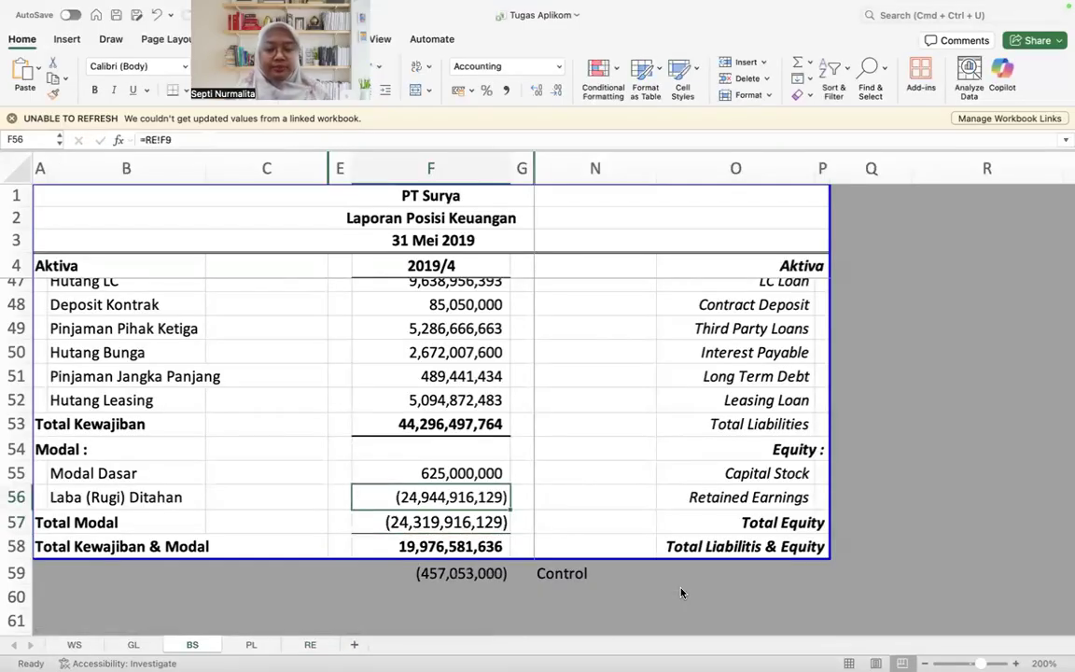
Step: Compare Total Aset in F34 with Total Kewajiban & Modal in F58
key("Up")
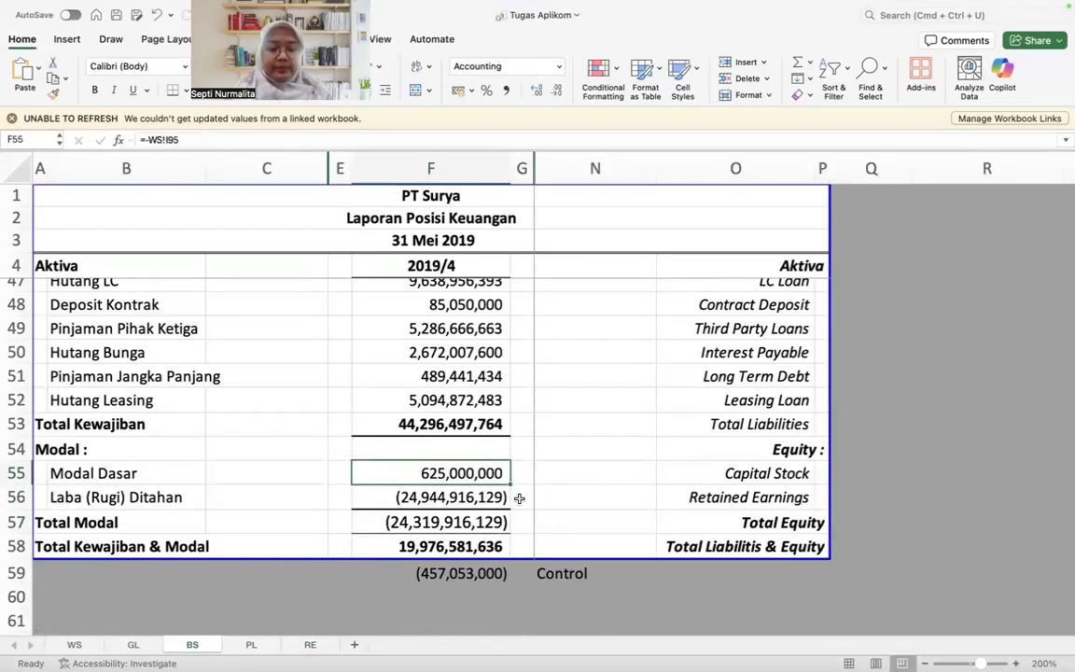
scroll(478, 536, "up", 10)
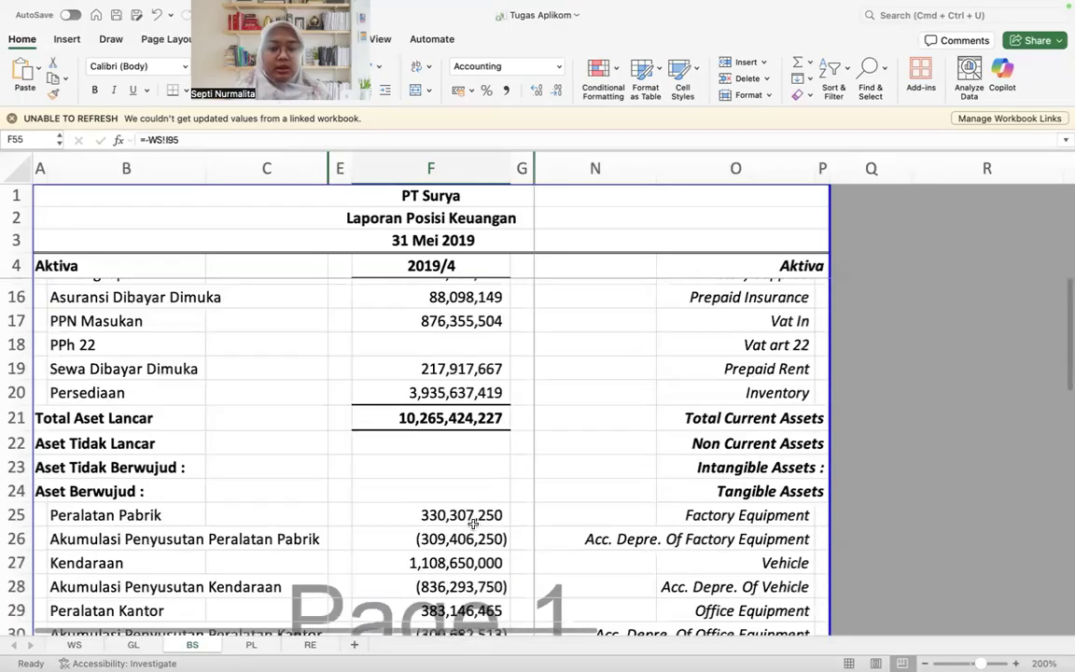
scroll(474, 524, "down", 4)
scroll(427, 466, "up", 3)
left_click(429, 427)
scroll(465, 419, "down", 2)
scroll(465, 419, "down", 10)
scroll(465, 419, "up", 2)
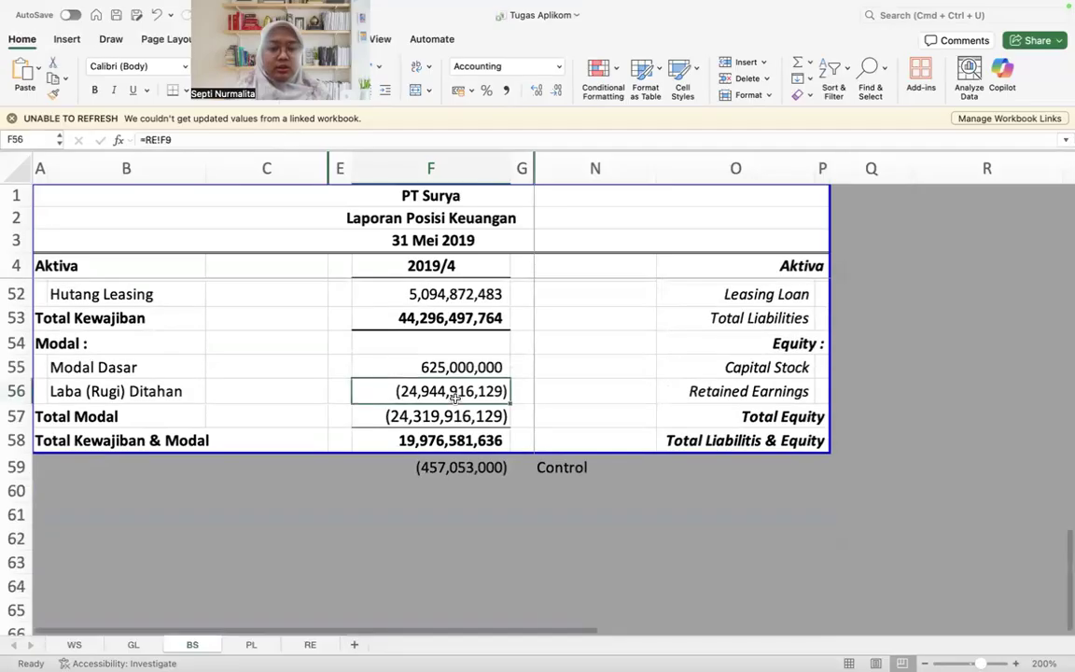
Step: Check which totals the Control formula in F59 subtracts
key("Down")
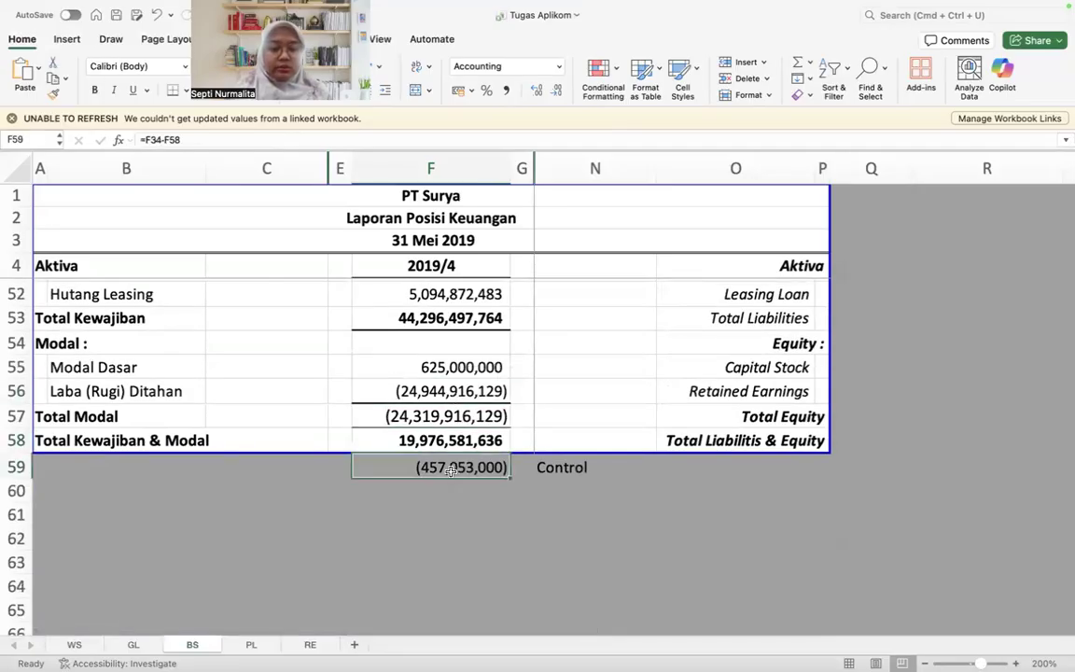
double_click(450, 470)
scroll(353, 385, "up", 5)
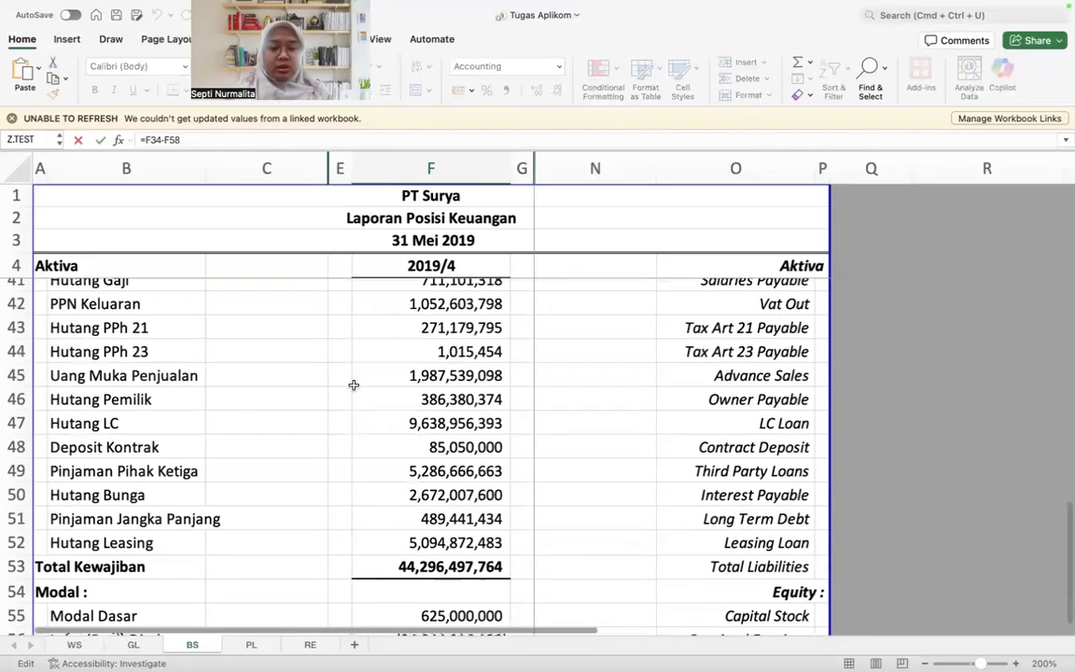
scroll(354, 387, "up", 1)
key("Return")
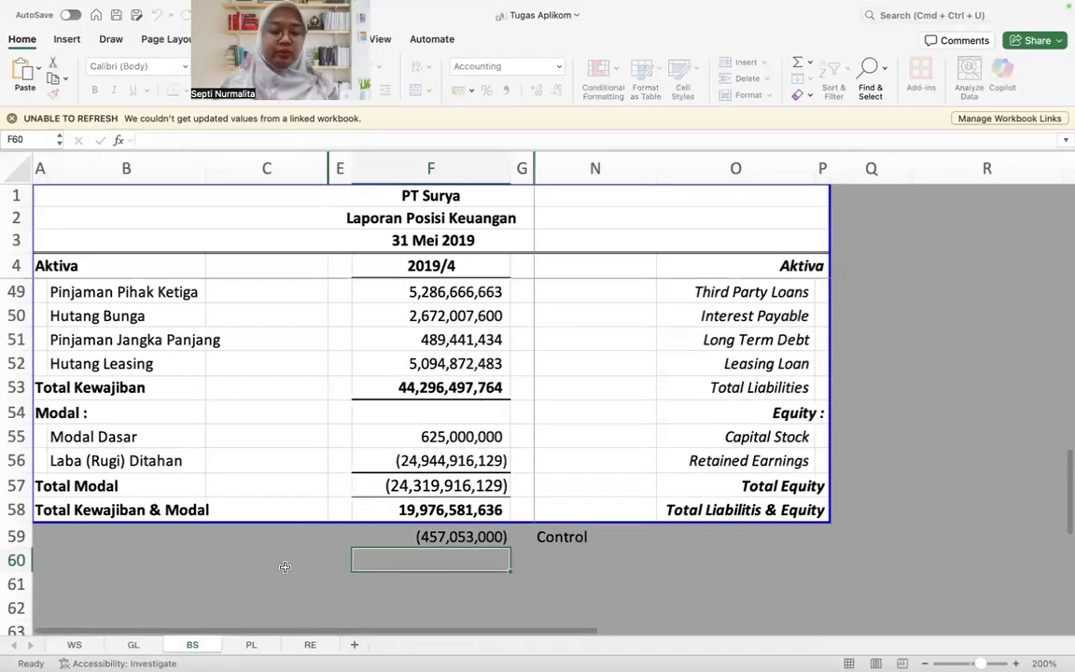
scroll(283, 569, "up", 1)
Step: Filter the KELOMPOK column on the WS sheet to show only ASET accounts
left_click(75, 645)
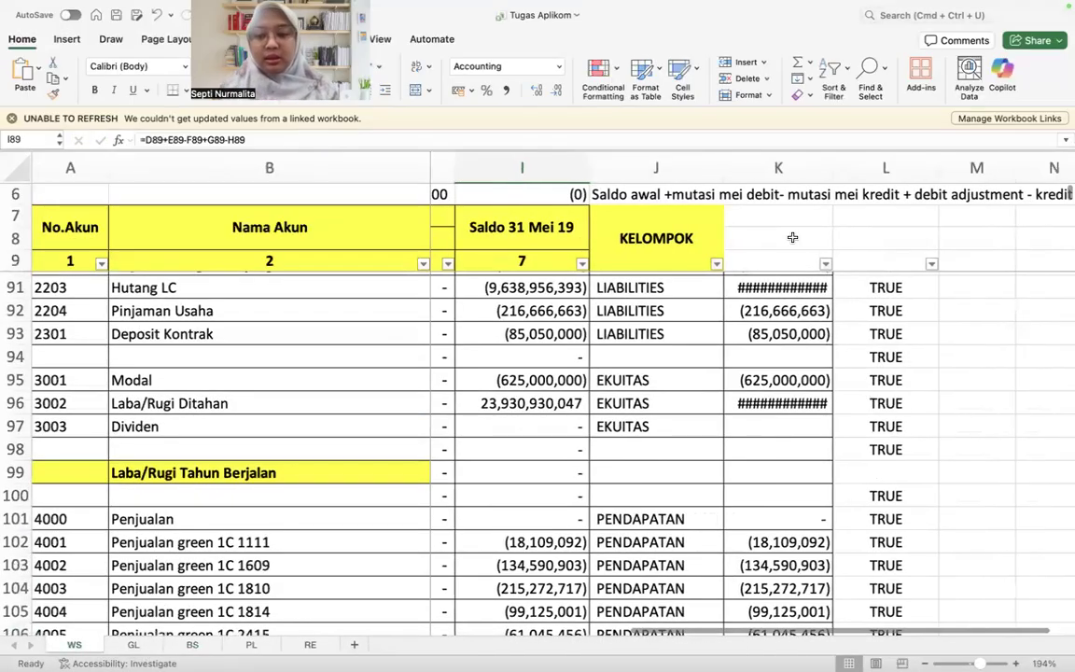
left_click(717, 264)
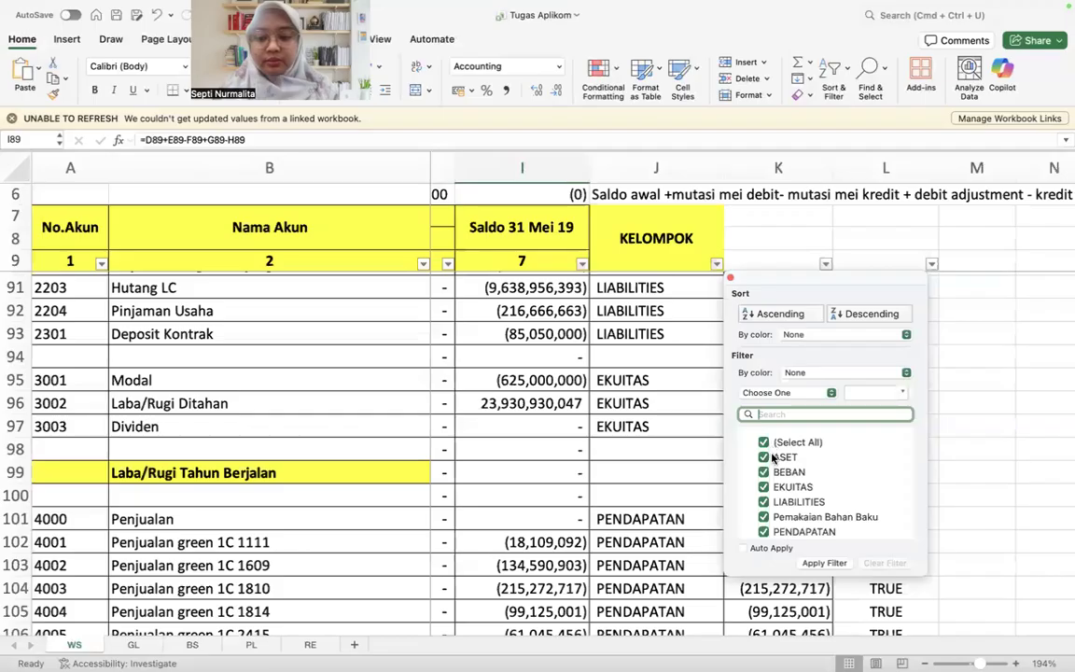
left_click(774, 457)
left_click(825, 564)
scroll(643, 423, "up", 10)
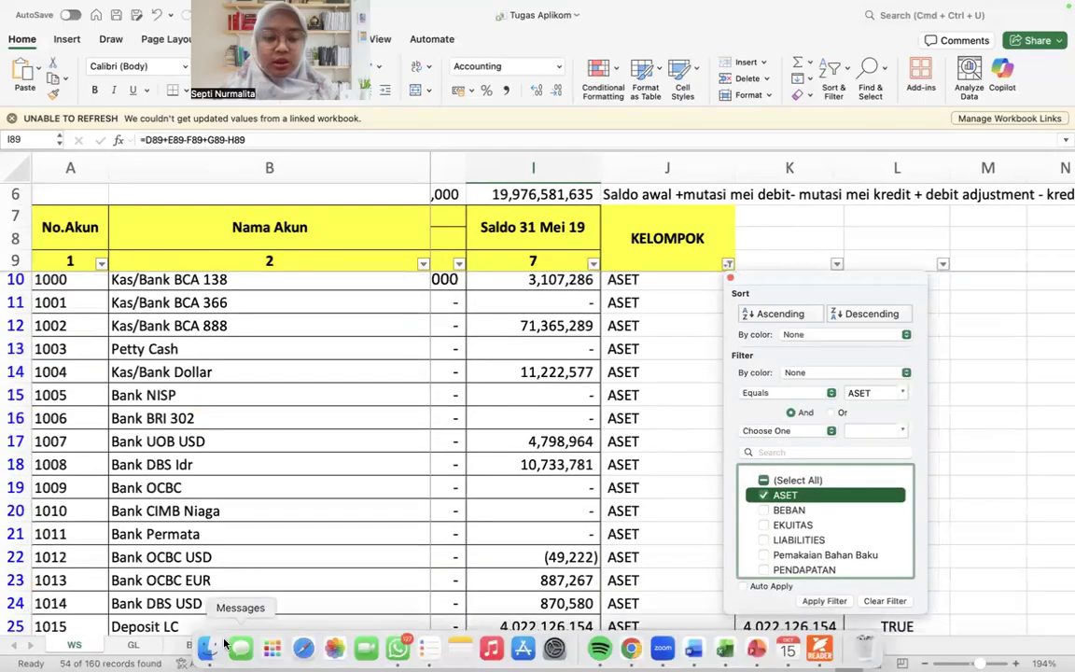
left_click(260, 647)
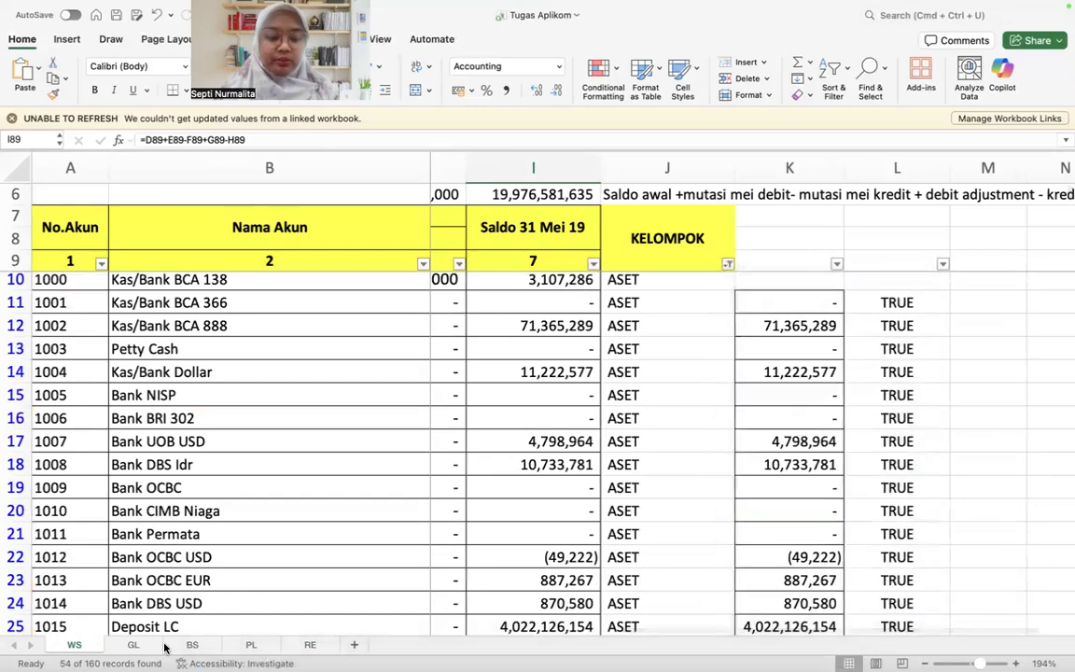
Step: Check the Total Aset formula in F34 on BS and the selection sum of the tangible assets in F25:F32
left_click(133, 645)
left_click(192, 645)
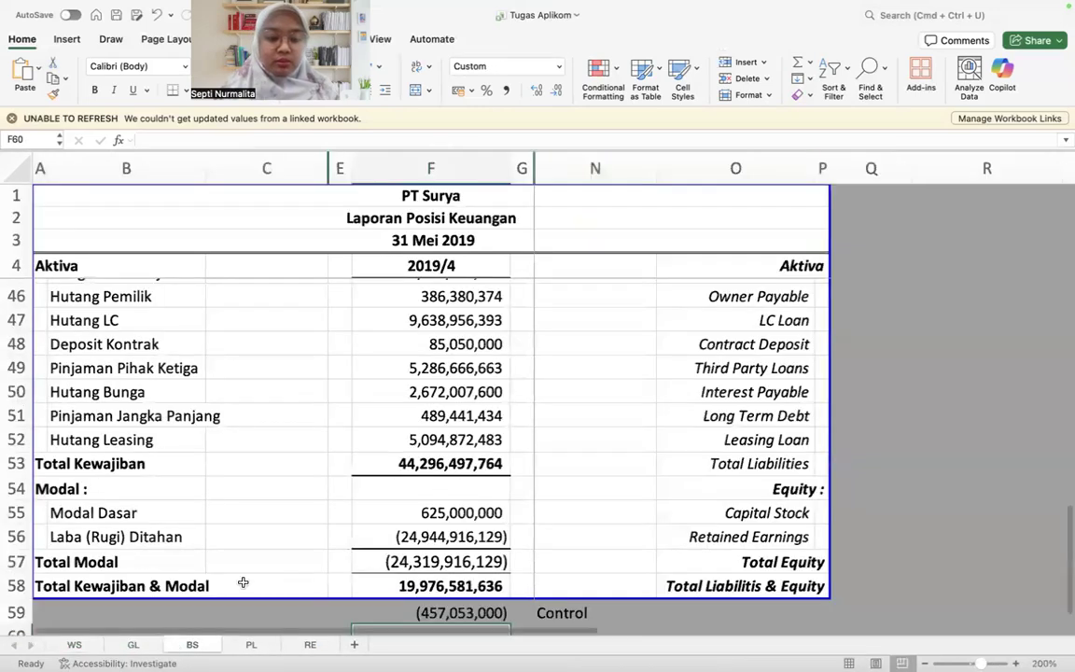
scroll(243, 582, "up", 6)
scroll(242, 583, "up", 2)
scroll(243, 582, "down", 3)
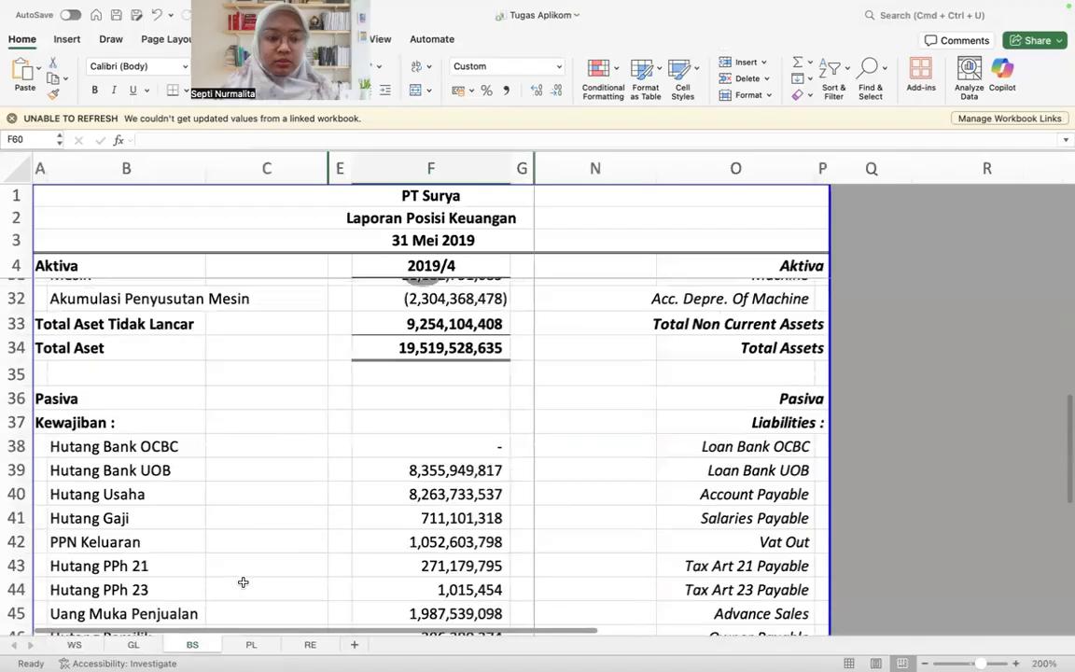
scroll(242, 582, "up", 1)
scroll(477, 384, "up", 6)
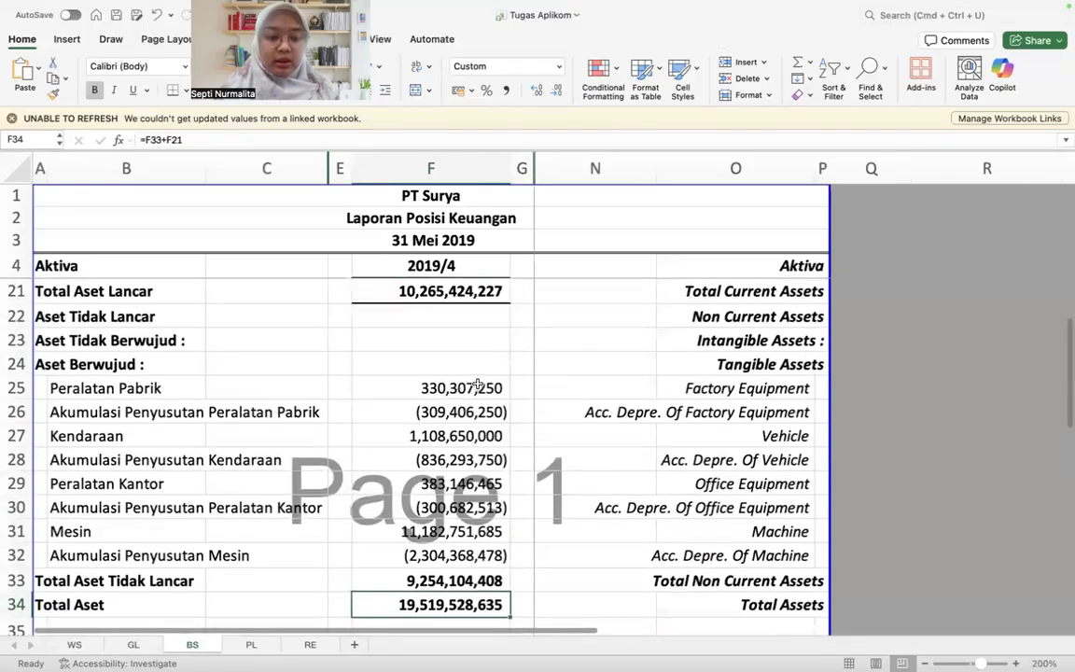
scroll(476, 386, "down", 3)
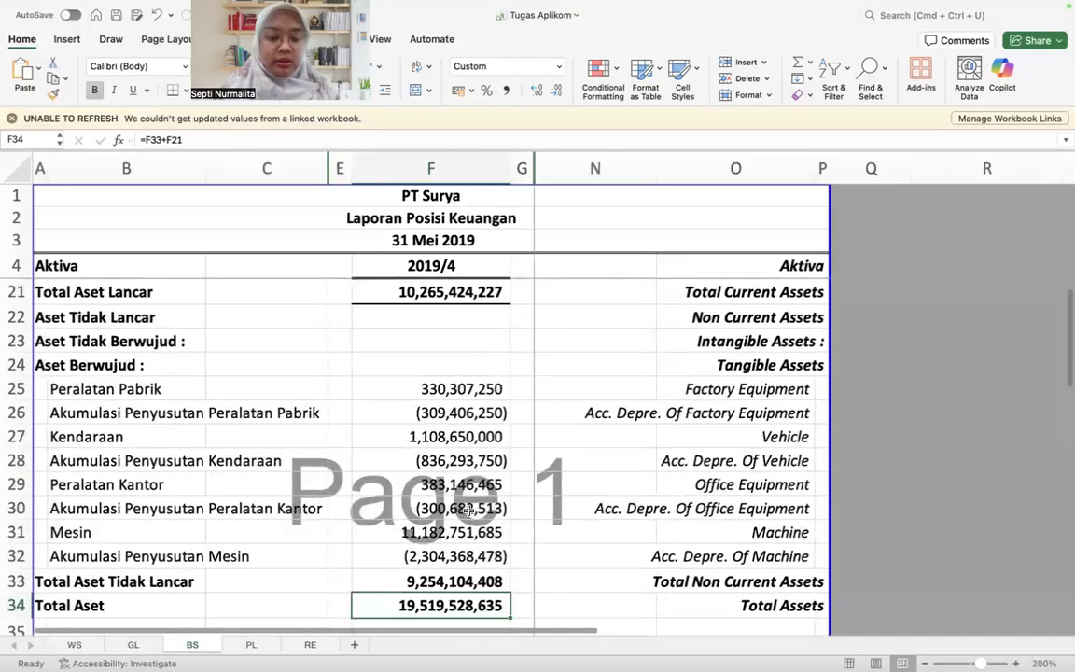
left_click_drag(448, 381, 447, 538)
scroll(446, 538, "down", 2)
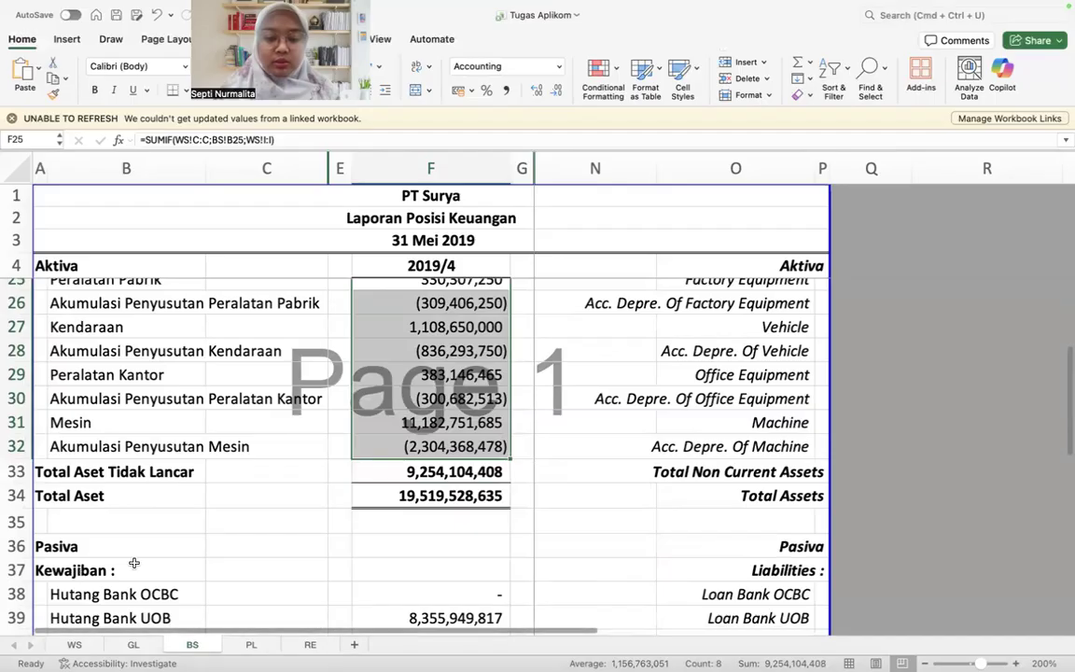
Step: Recheck the sum of the tangible asset values in F25:F32 on BS
left_click(276, 522)
left_click(448, 351)
scroll(448, 374, "up", 2)
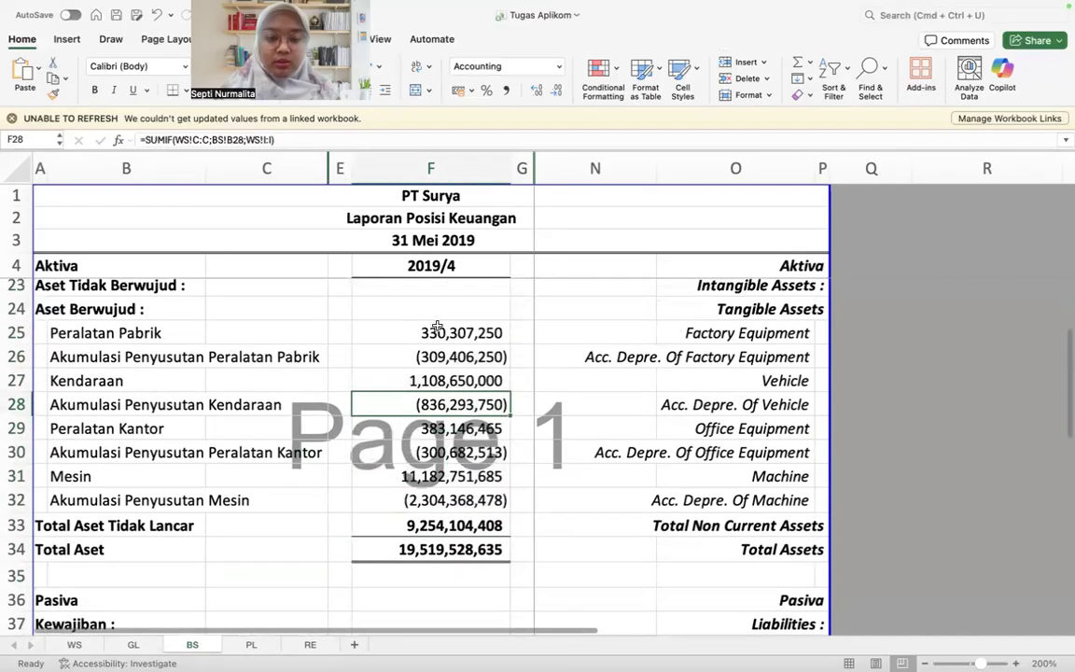
left_click_drag(448, 333, 448, 501)
Step: Reset the KELOMPOK filter on the WS sheet to show all account groups
left_click(136, 644)
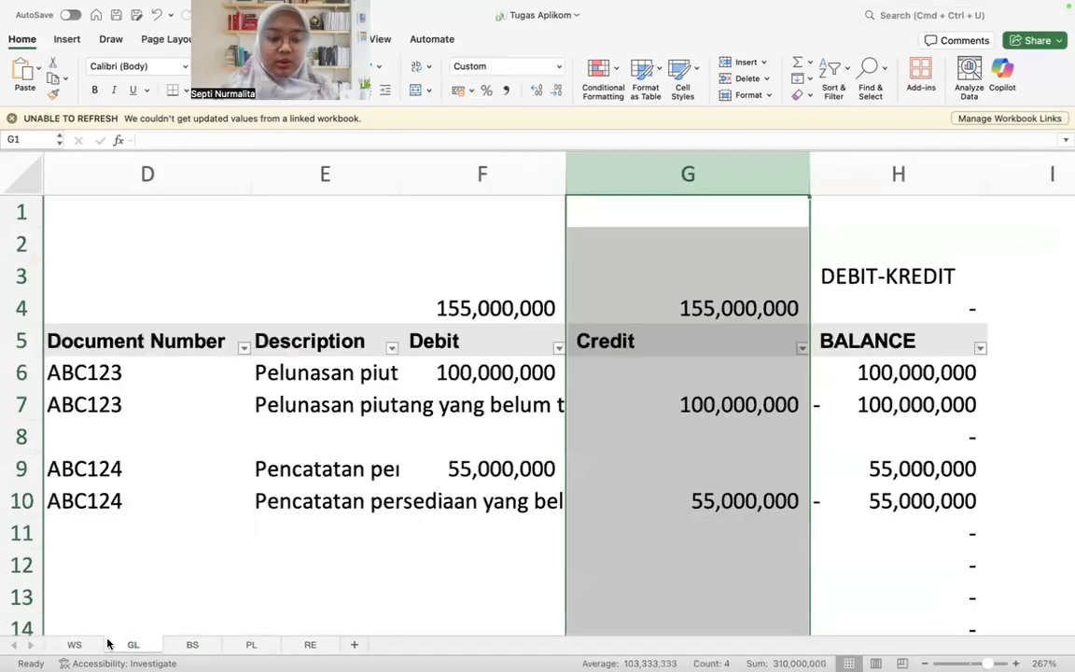
left_click(75, 644)
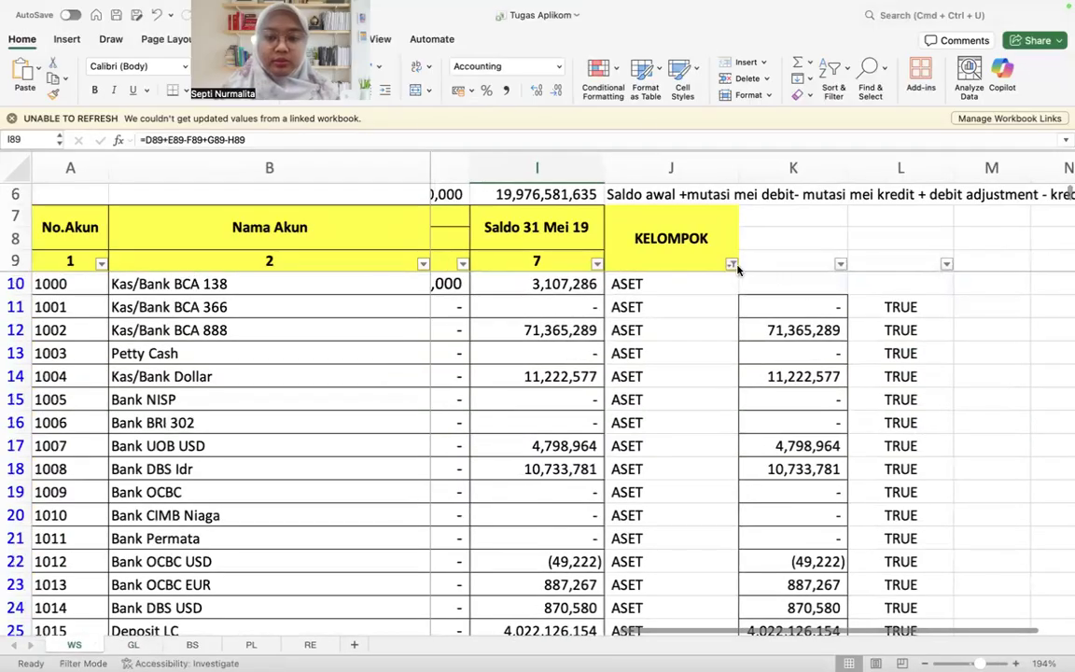
left_click(732, 265)
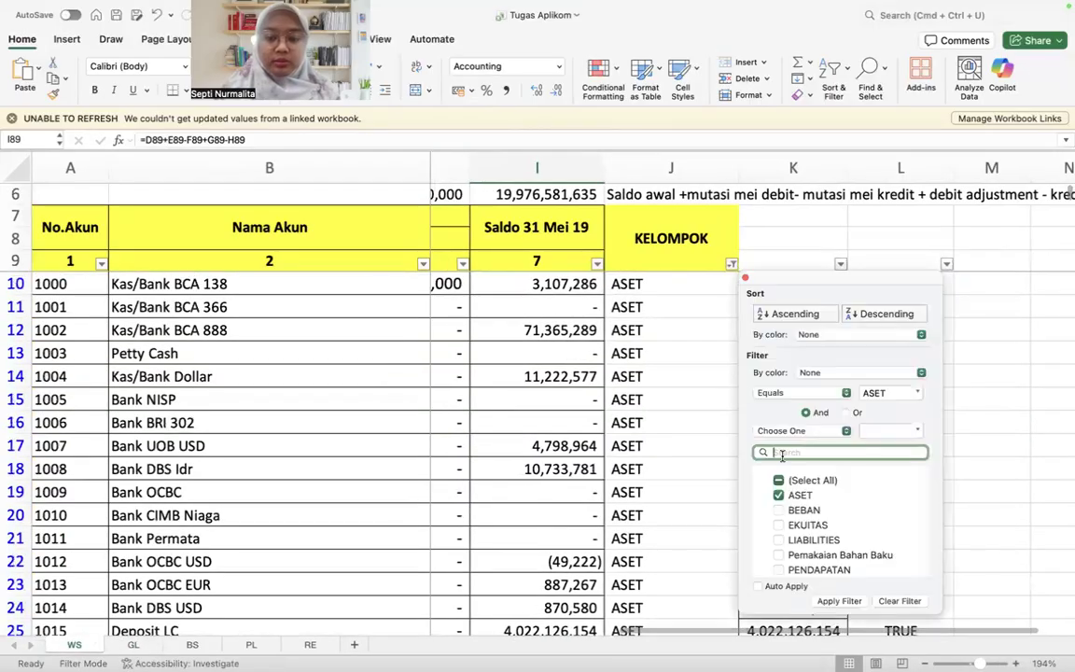
left_click(844, 605)
left_click(634, 511)
Step: Start a negated SUMIF for Hutang Bank OCBC in F38 on BS, with WS column C as its range
left_click(201, 645)
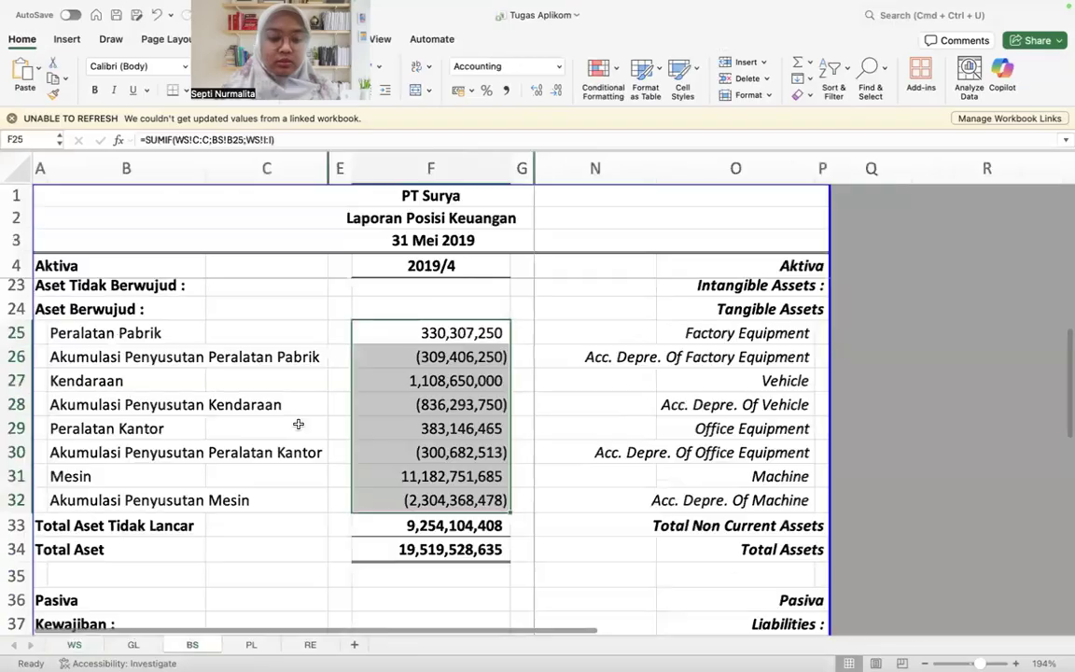
scroll(298, 425, "up", 6)
scroll(299, 418, "down", 10)
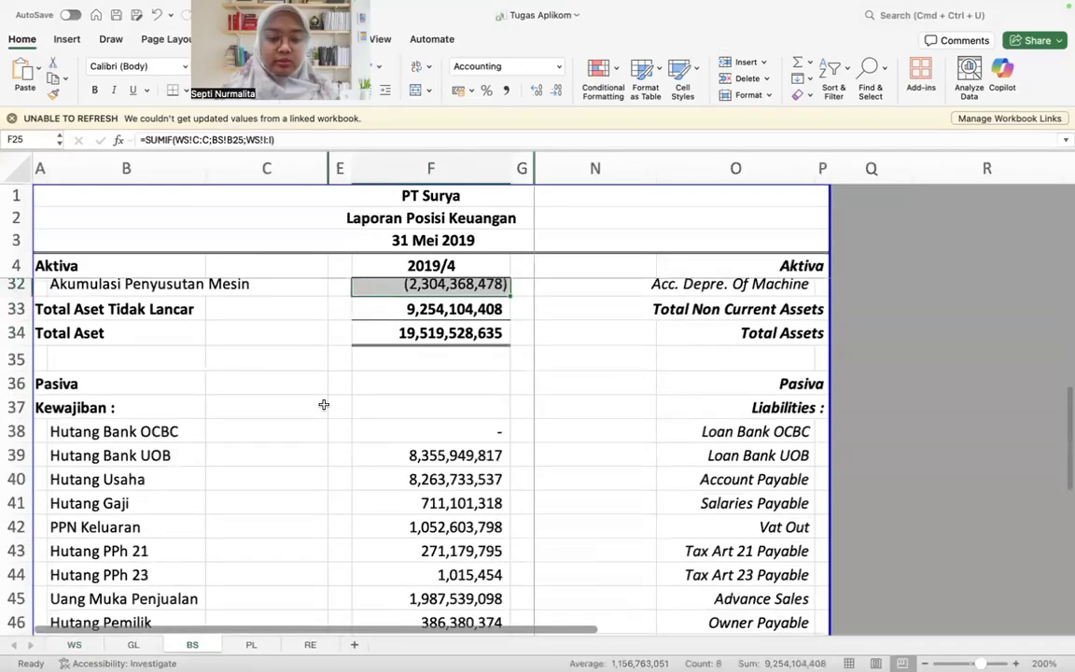
left_click_drag(411, 293, 408, 383)
left_click(408, 316)
key("super+Down")
key("super+Down")
key("super+Up")
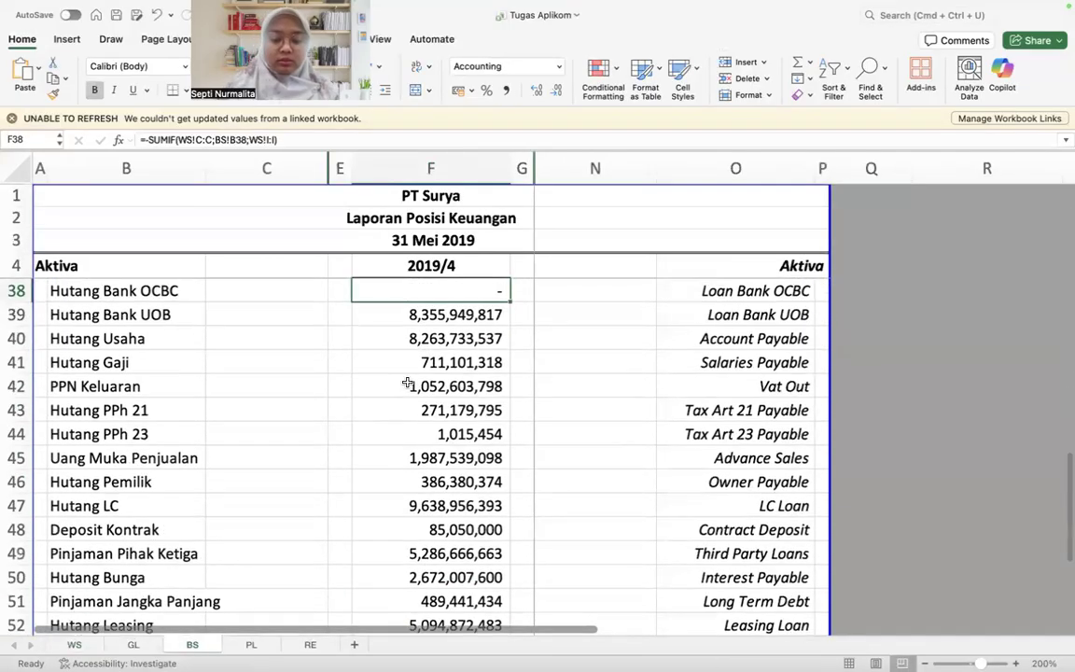
type("=-sum")
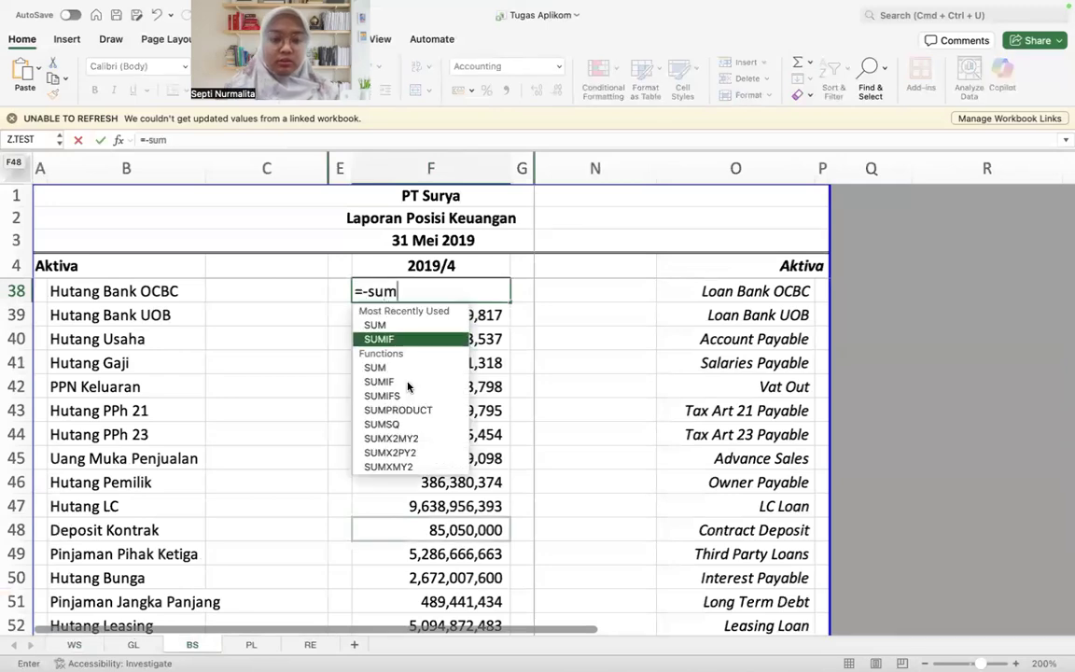
double_click(408, 383)
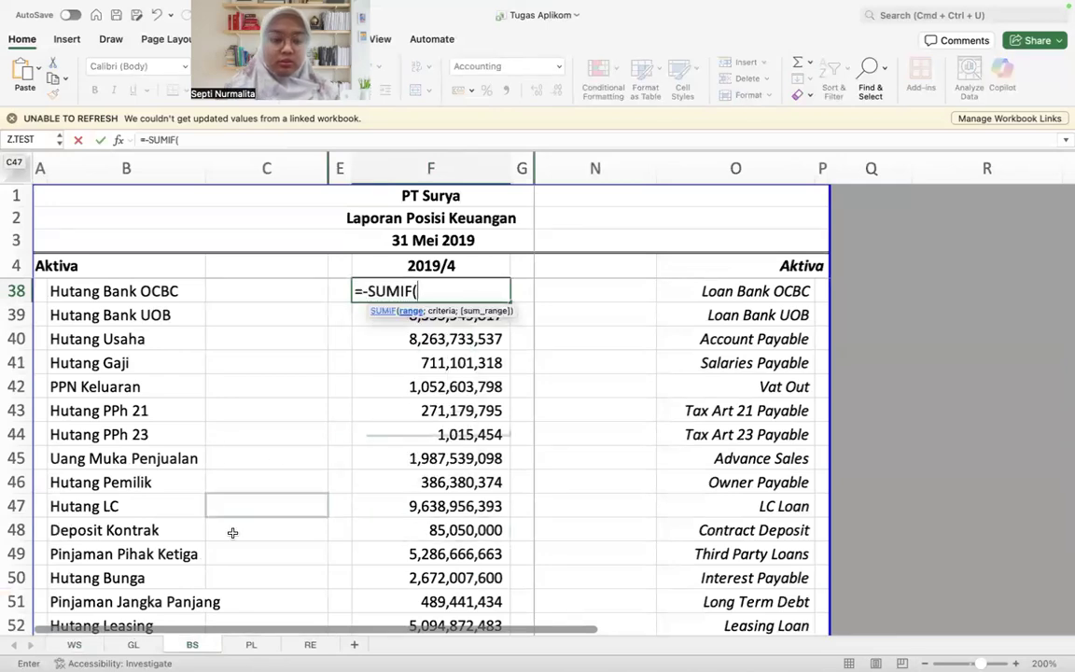
left_click(74, 645)
scroll(491, 209, "left", 5)
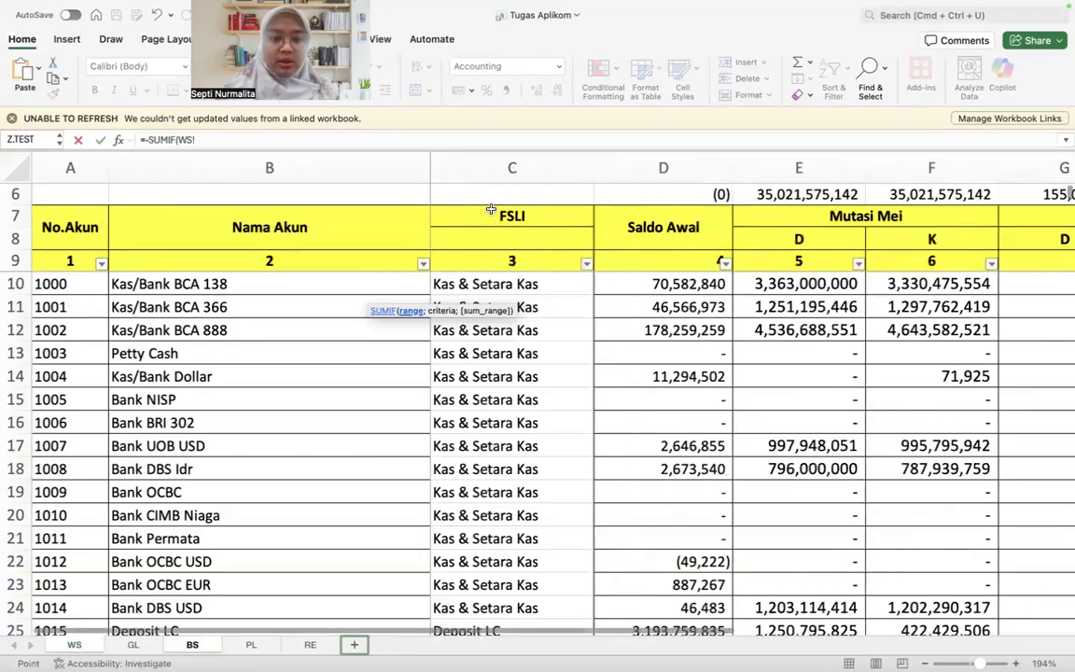
left_click(509, 168)
type(";")
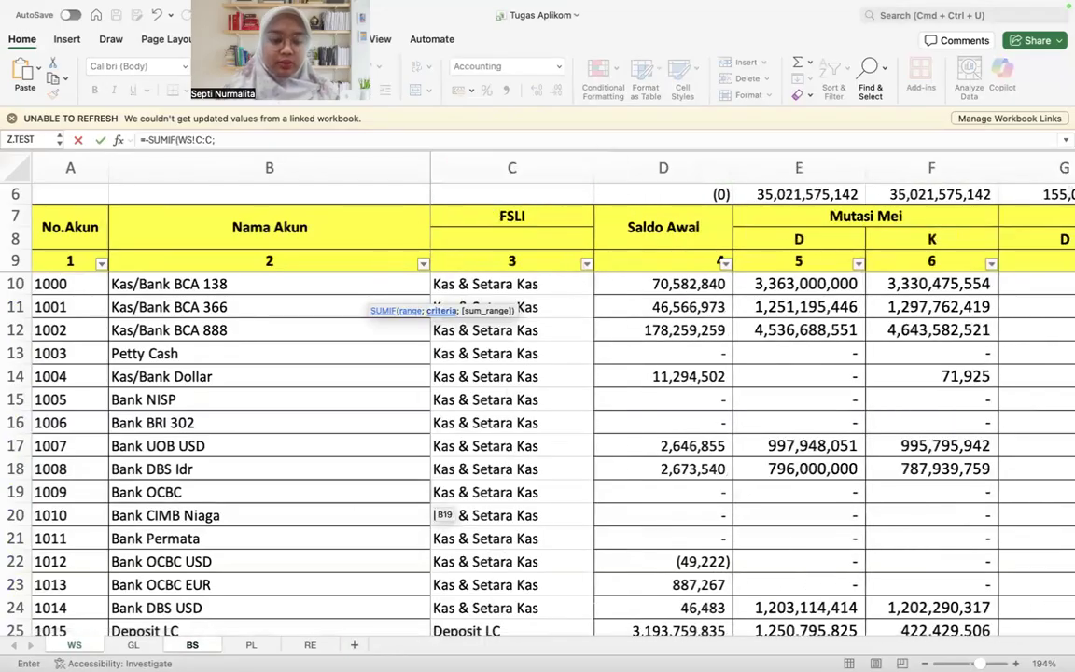
Step: Complete the F38 formula with BS!B38 as the criteria and WS column I as the sum range
left_click(193, 645)
left_click(93, 297)
type(";")
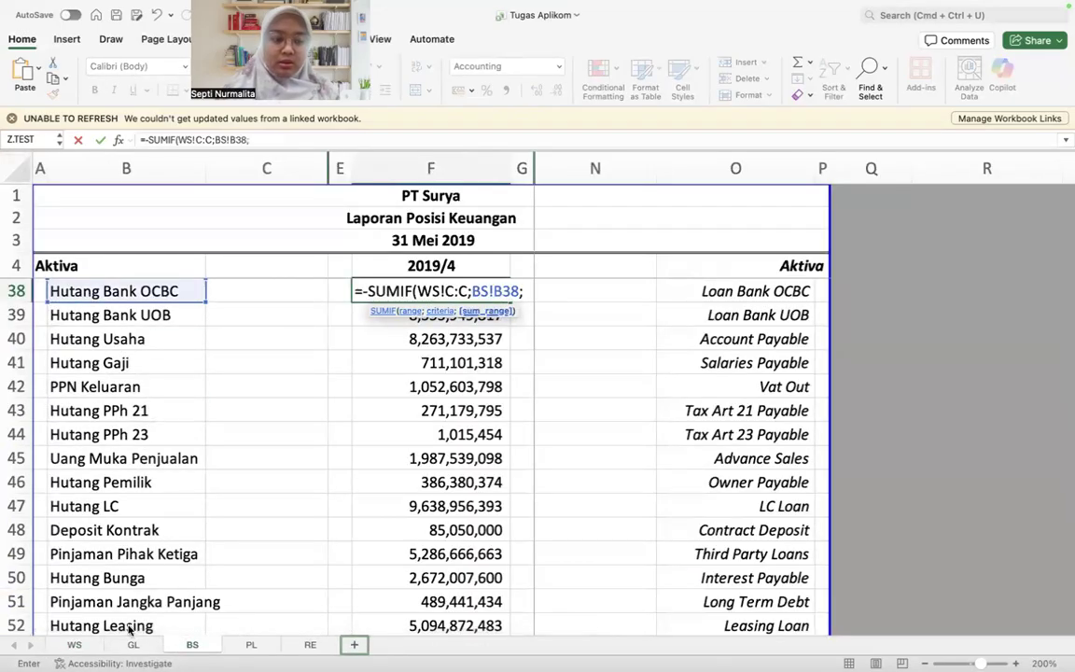
left_click(75, 645)
scroll(793, 380, "right", 6)
left_click(740, 168)
key("Return")
Step: Copy the F38 formula over all liability rows in F38:F52
key("Up")
key("super+c")
key("super+Down")
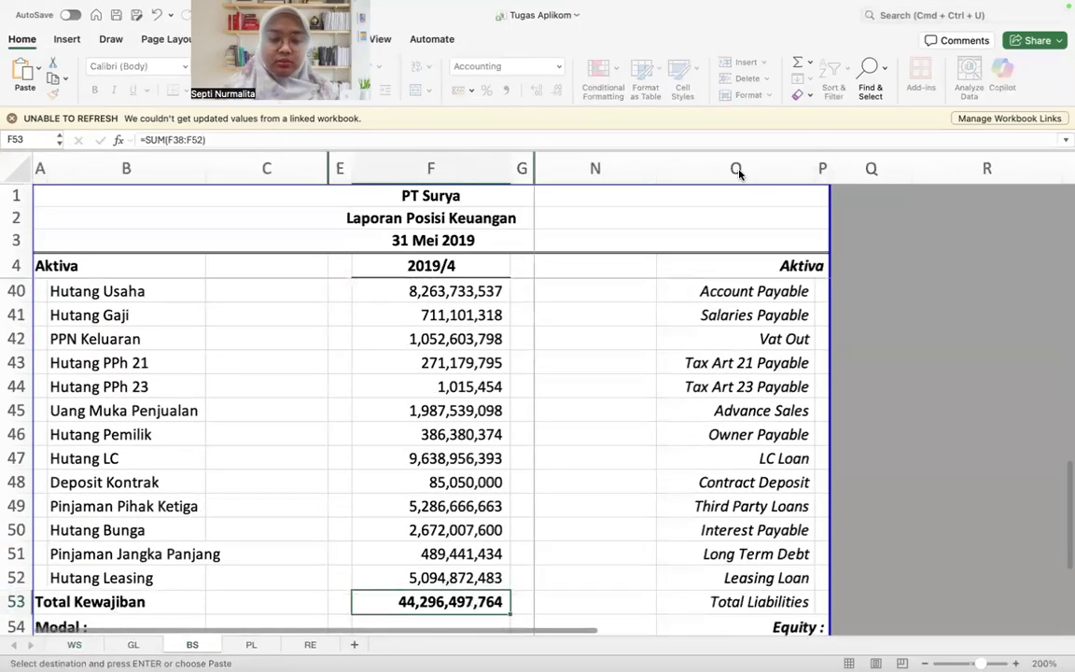
key("super+Up")
key("super+Up")
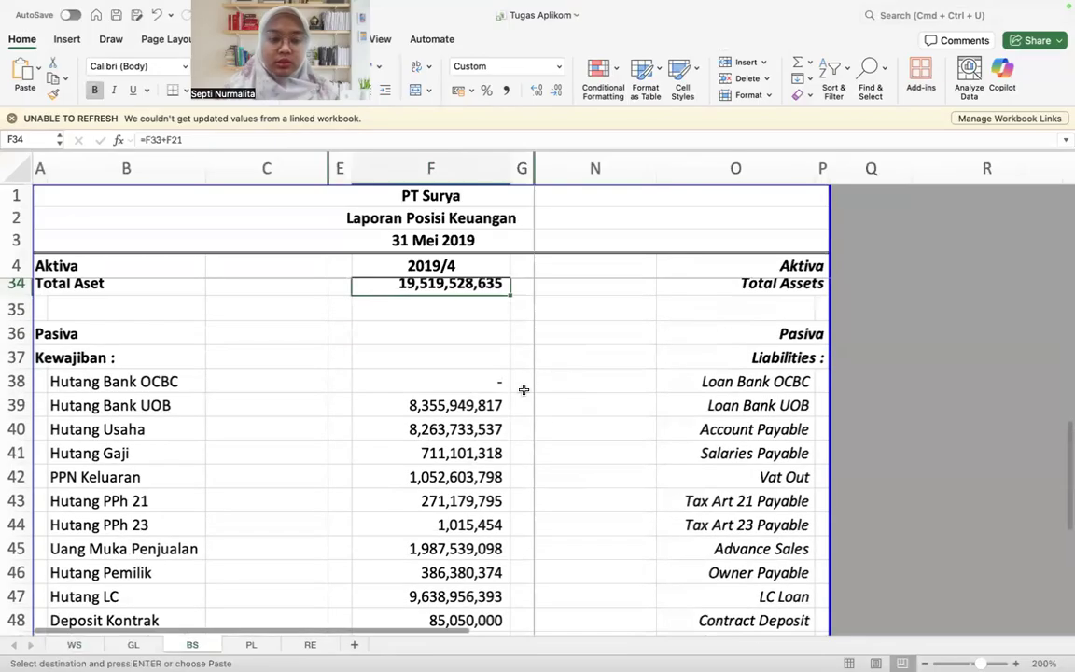
left_click(486, 383)
key("shift+super+Down")
key("shift+Up")
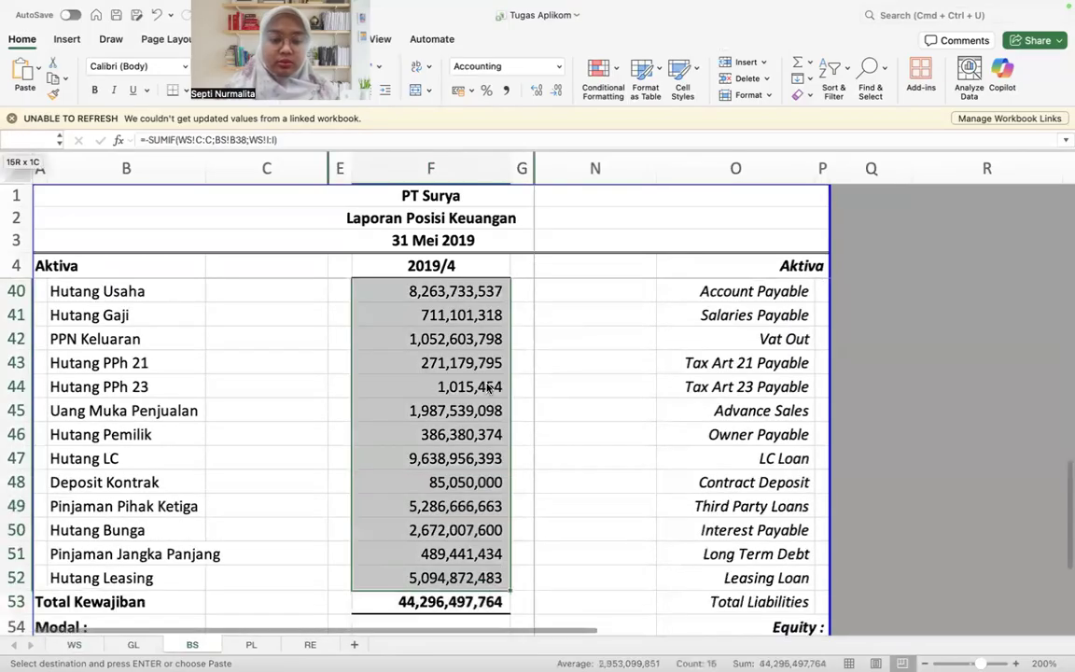
key("super+v")
Step: Copy the PPN Masukan SUMIF formula from F17 into the PPh 22 cell F18
key("super+Up")
key("super+Up")
key("super+Up")
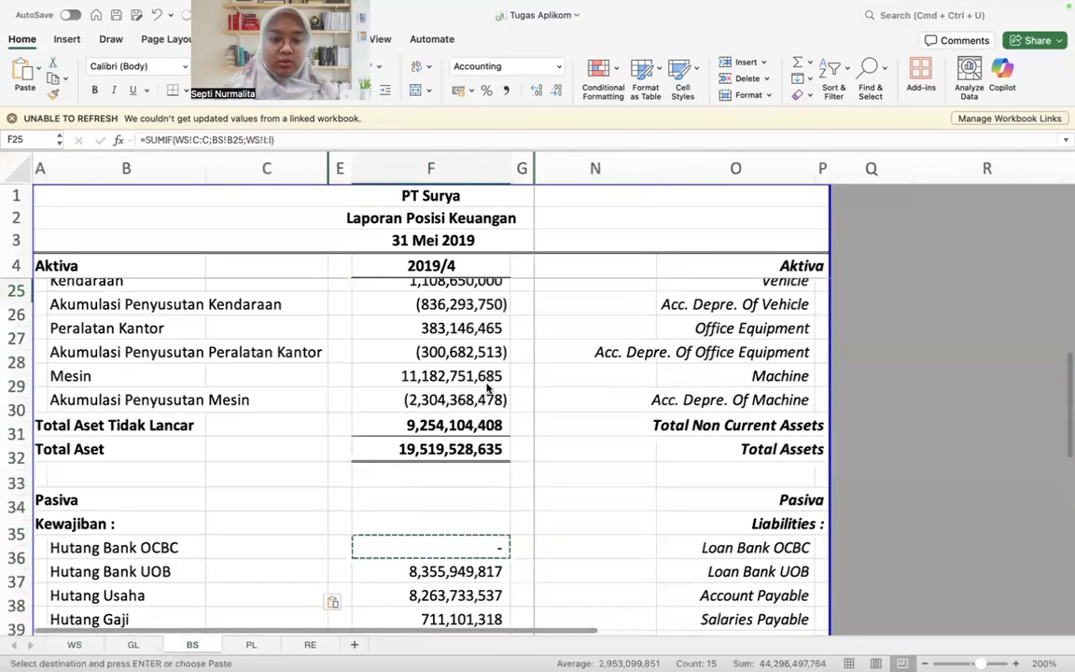
left_click(486, 386)
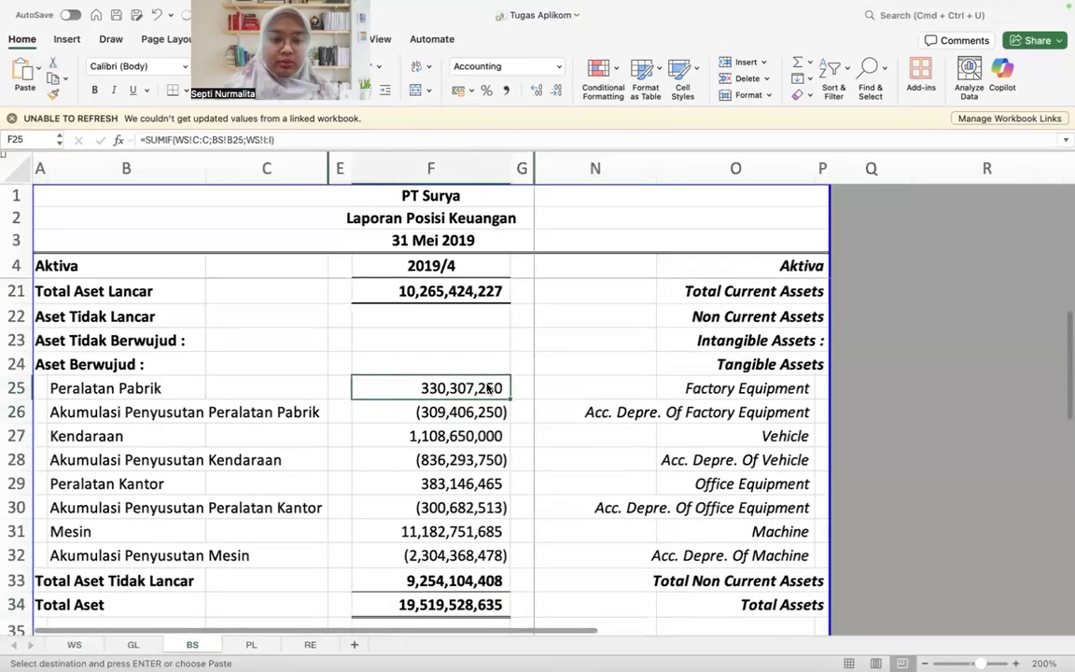
key("Up")
key("Up")
key("Up")
key("Up")
key("Up")
key("Up")
key("Up")
key("Up")
key("Up")
key("Up")
key("Up")
key("Up")
key("Up")
key("Up")
key("super+c")
key("Down")
key("super+v")
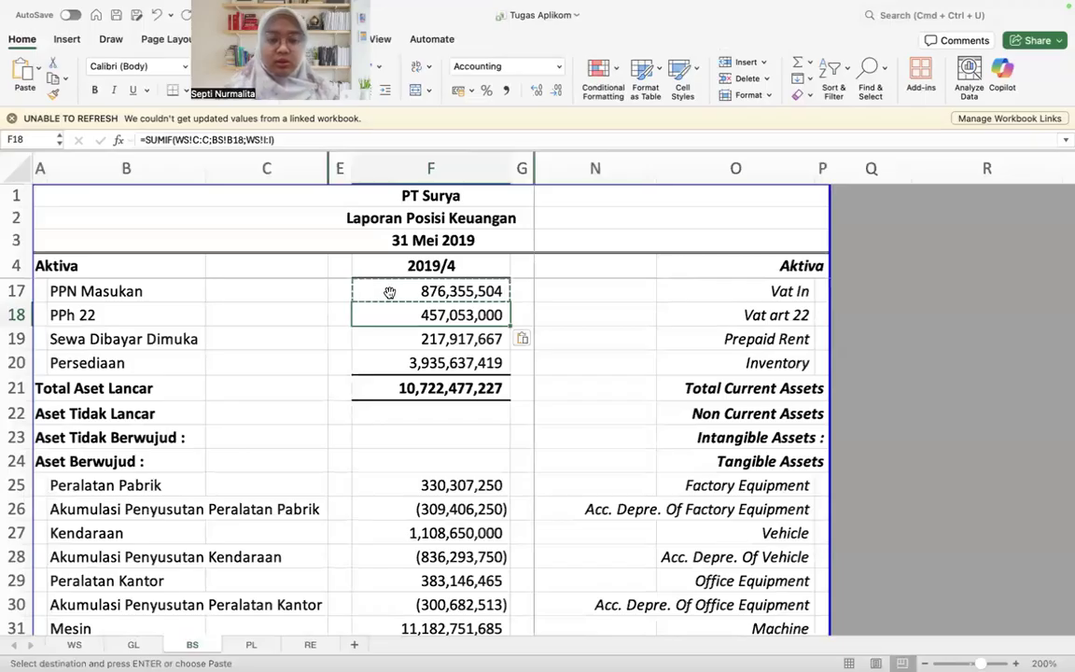
scroll(446, 440, "down", 15)
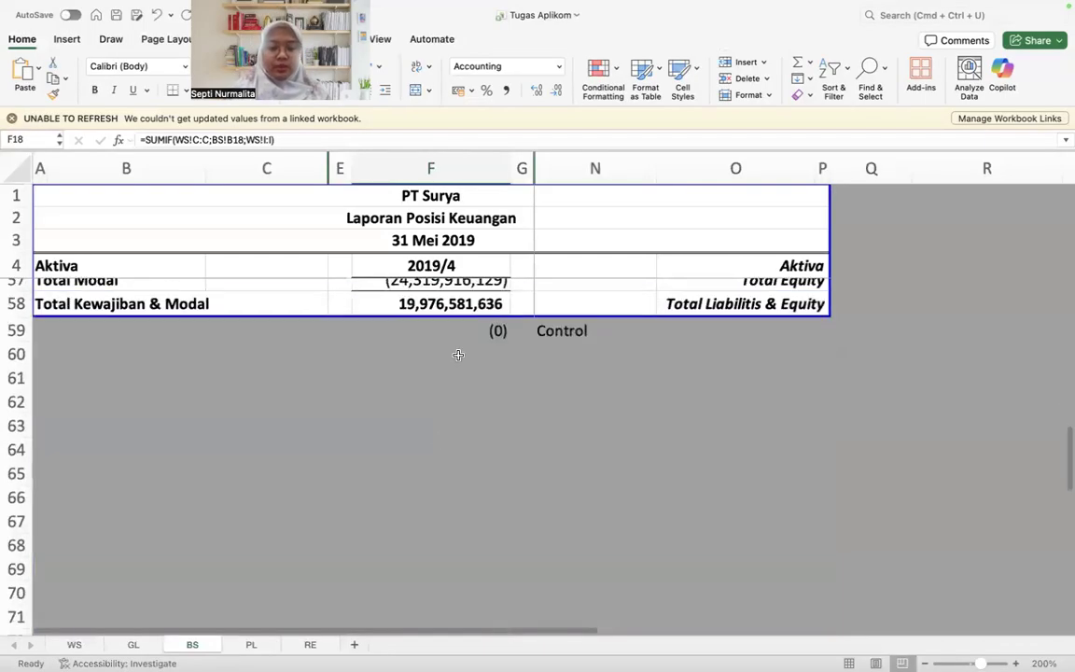
Step: Link Laba (Rugi) Ditahan in F56 on BS to the Laba Ditahan total with =RE!F9
scroll(462, 330, "up", 3)
left_click(388, 427)
key("Up")
type("=")
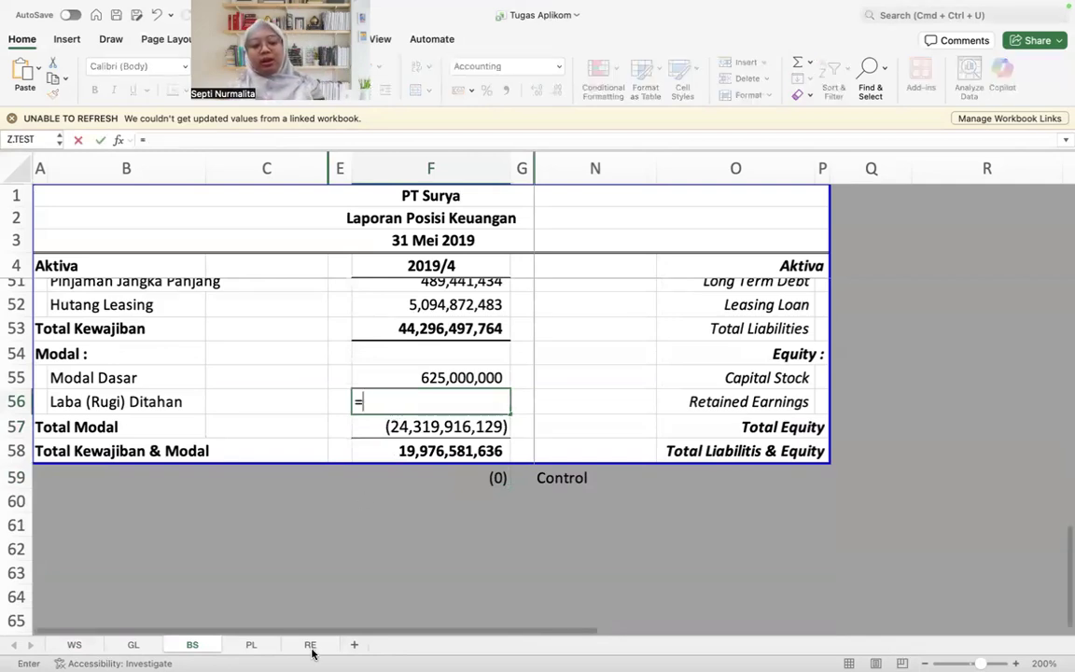
left_click(311, 645)
scroll(434, 558, "down", 3)
left_click(632, 441)
key("Down")
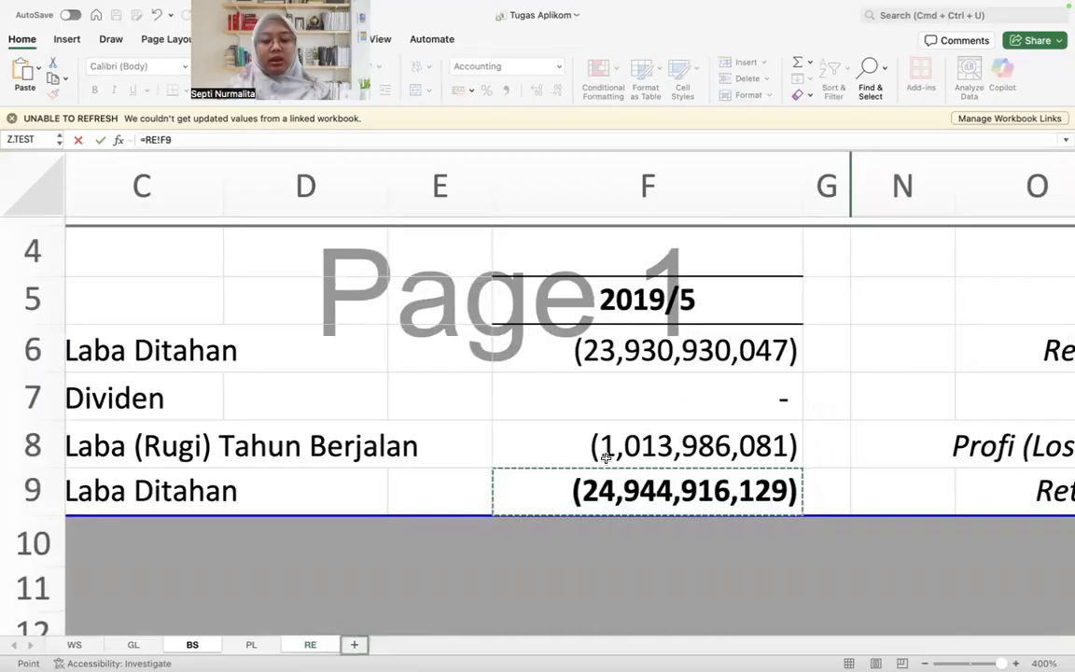
scroll(497, 507, "up", 1)
scroll(547, 516, "right", 3)
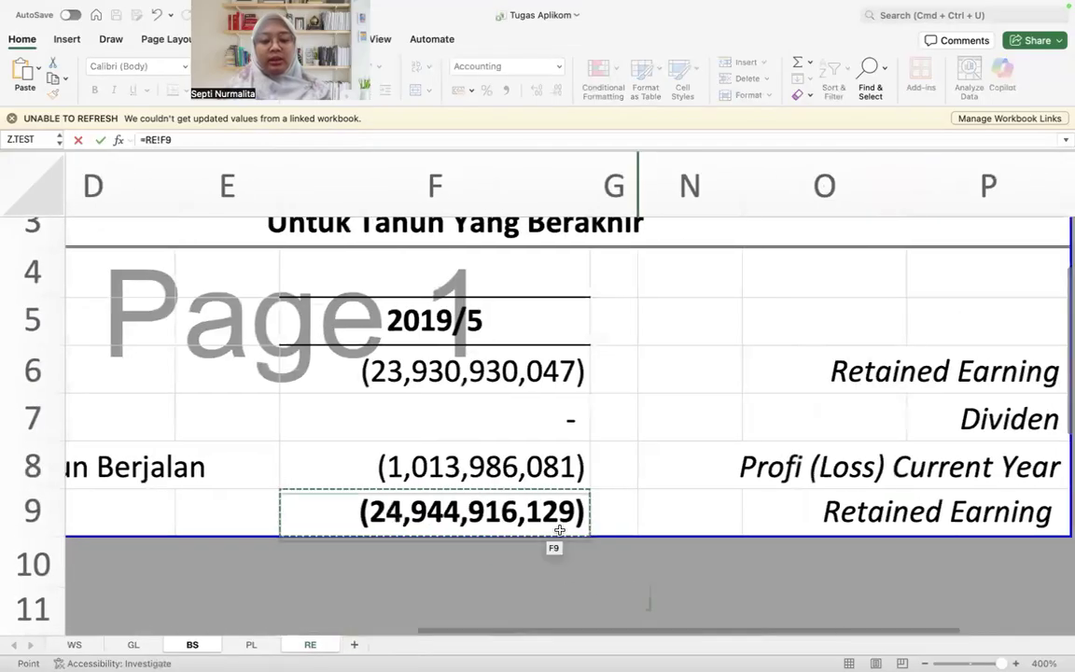
key("Return")
Step: Follow the F56 link to its source on the RE sheet and inspect the Laba Ditahan formula in F6
key("ctrl+[")
key("ctrl+]")
left_click(310, 645)
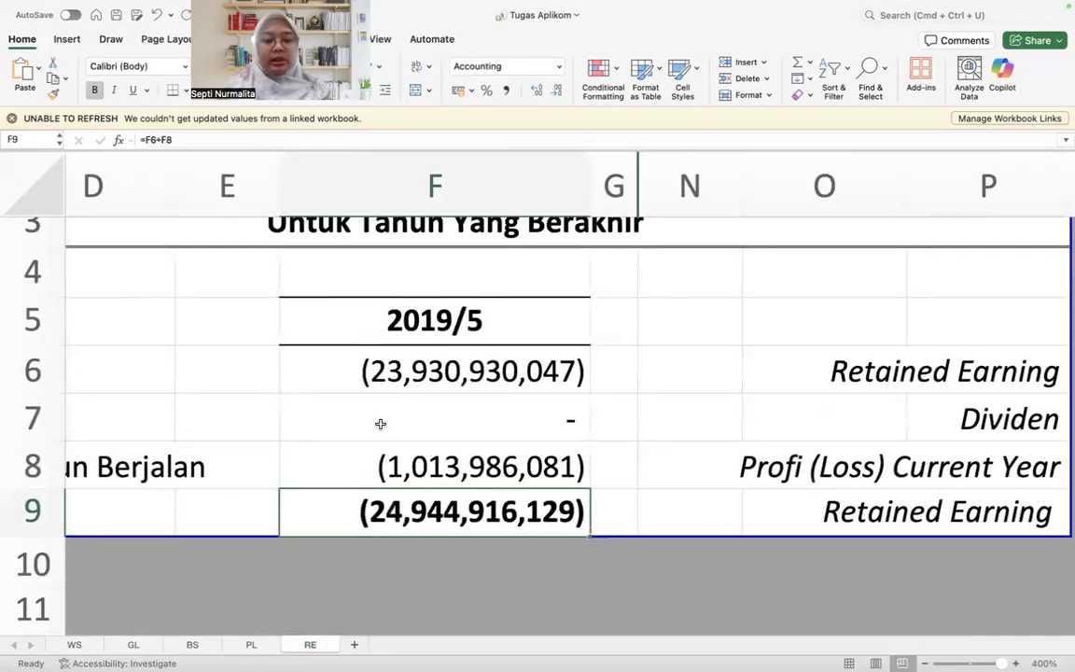
scroll(380, 423, "up", 2)
scroll(380, 424, "left", 3)
left_click(583, 458)
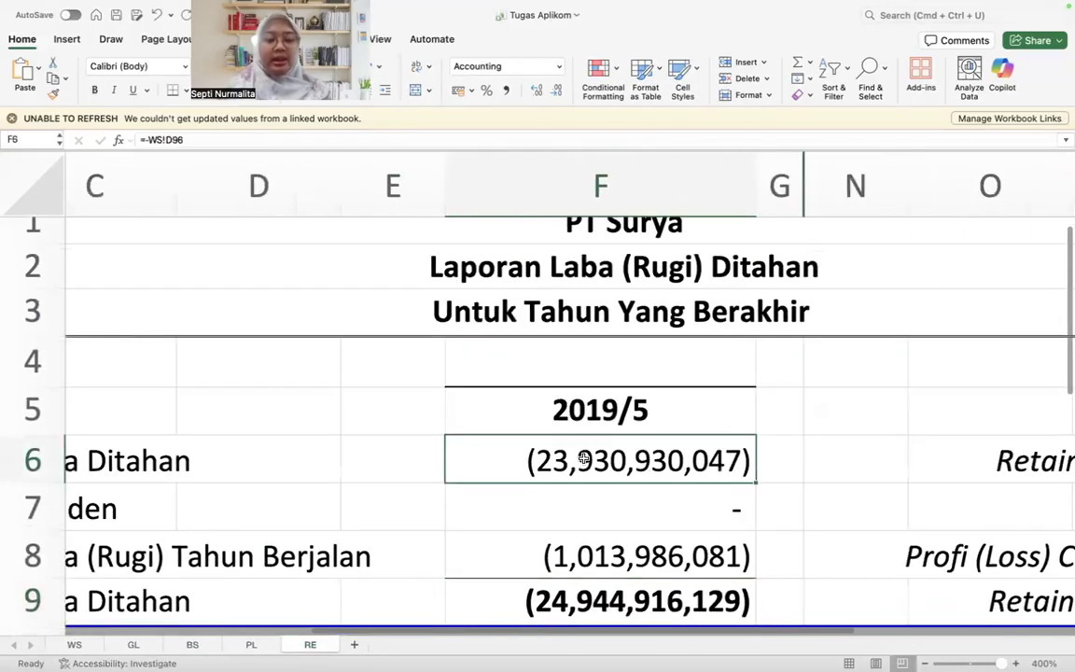
Step: Start rewriting F6 on RE with a reference to the Saldo Awal of Laba/Rugi Ditahan in WS!D96
type("=")
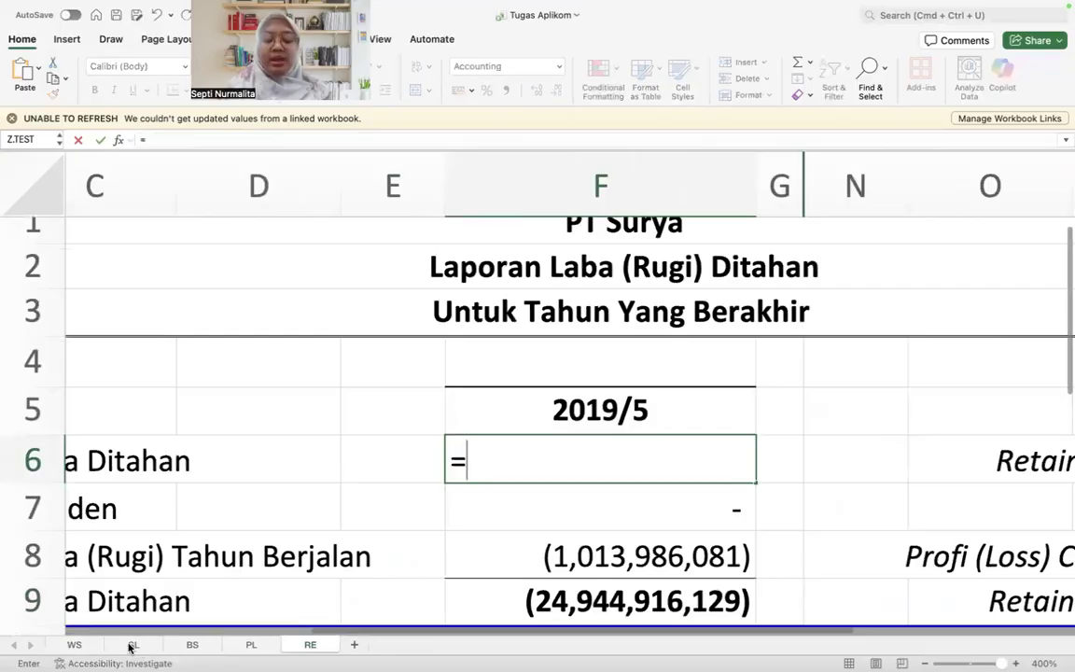
left_click(74, 645)
scroll(396, 482, "down", 12)
scroll(396, 481, "down", 15)
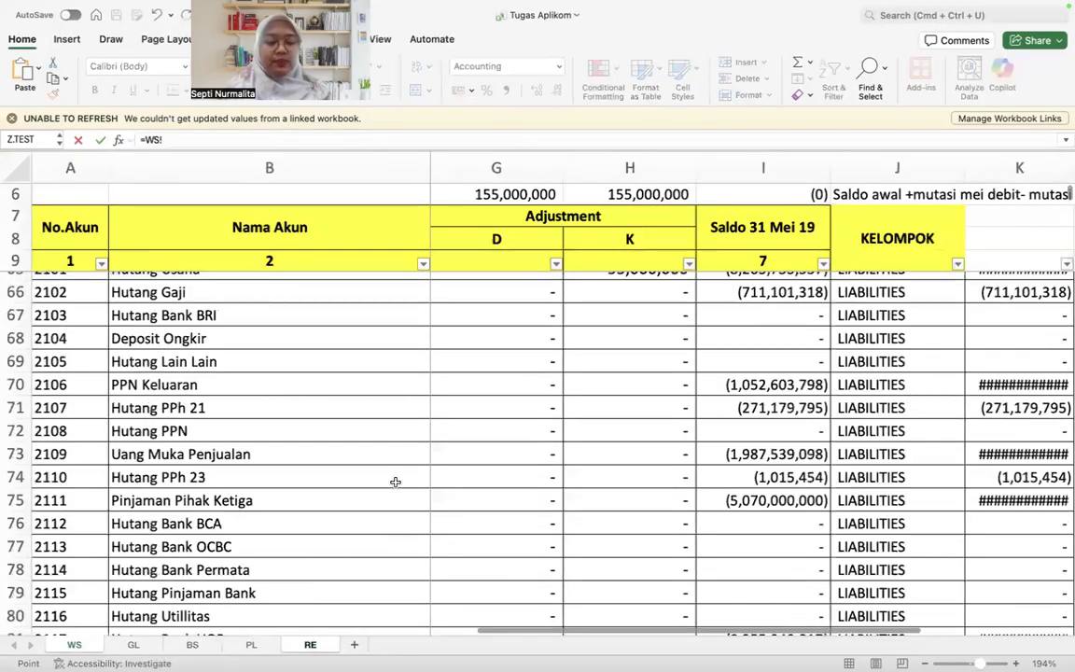
scroll(395, 482, "up", 3)
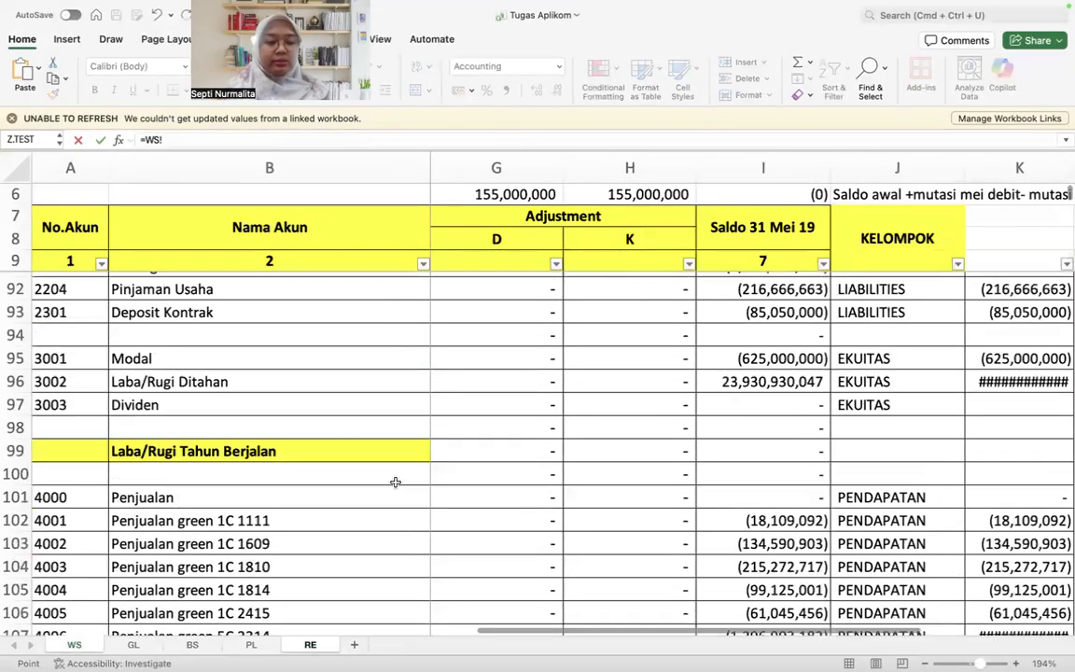
left_click(217, 404)
key("Right")
key("Right")
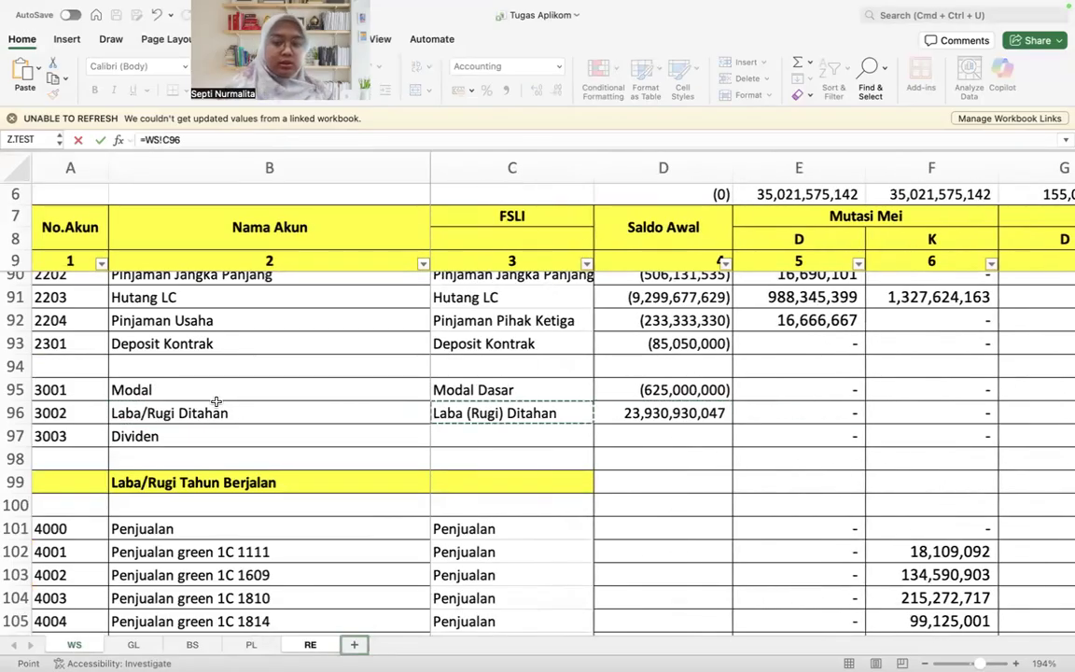
key("Right")
key("Right")
key("Right")
key("Right")
key("Right")
key("Right")
key("Right")
key("Right")
key("Right")
key("Left")
key("Left")
key("Left")
key("Left")
key("Left")
key("Left")
key("Left")
key("Left")
key("Left")
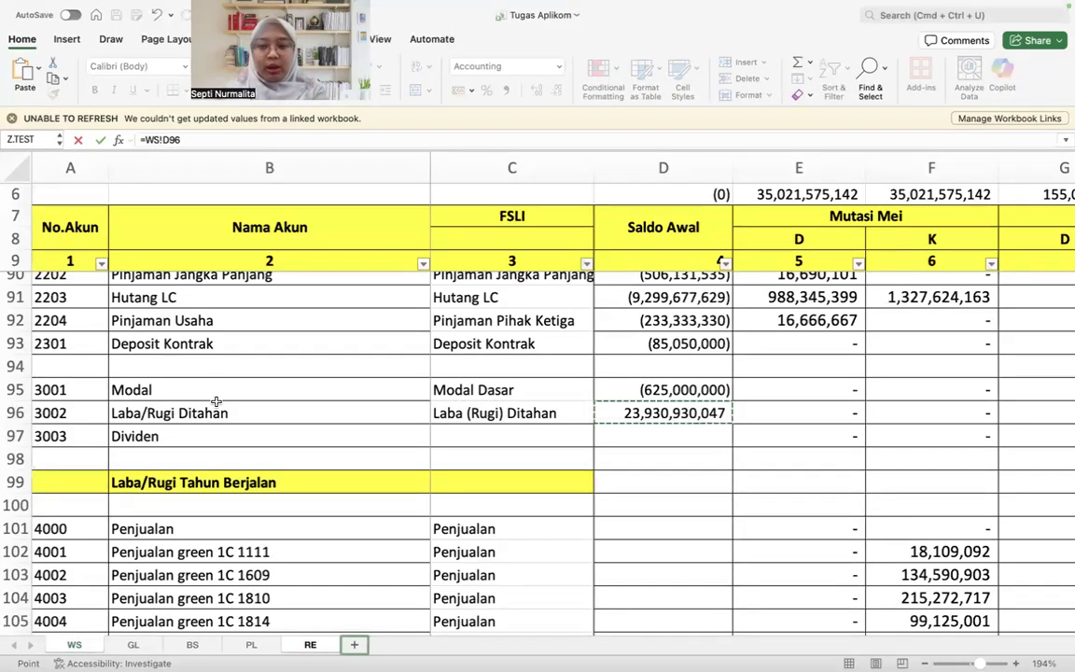
Step: Enter the WS!D96 reference in F6 on RE and negate it to =-WS!D96
scroll(215, 401, "right", 5)
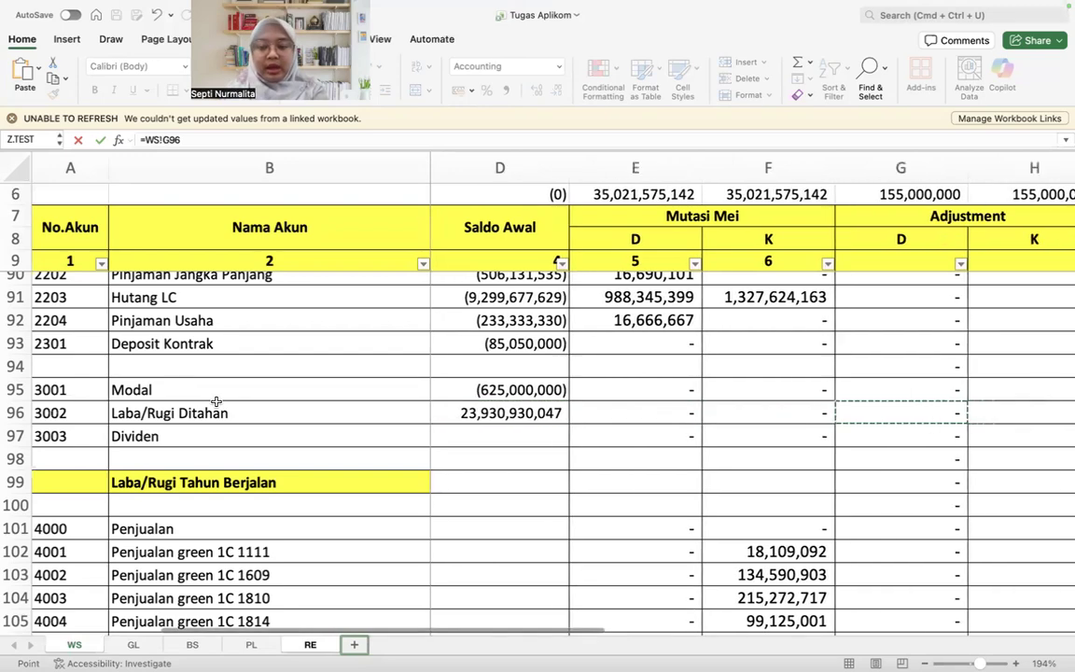
key("Left")
key("Left")
key("Left")
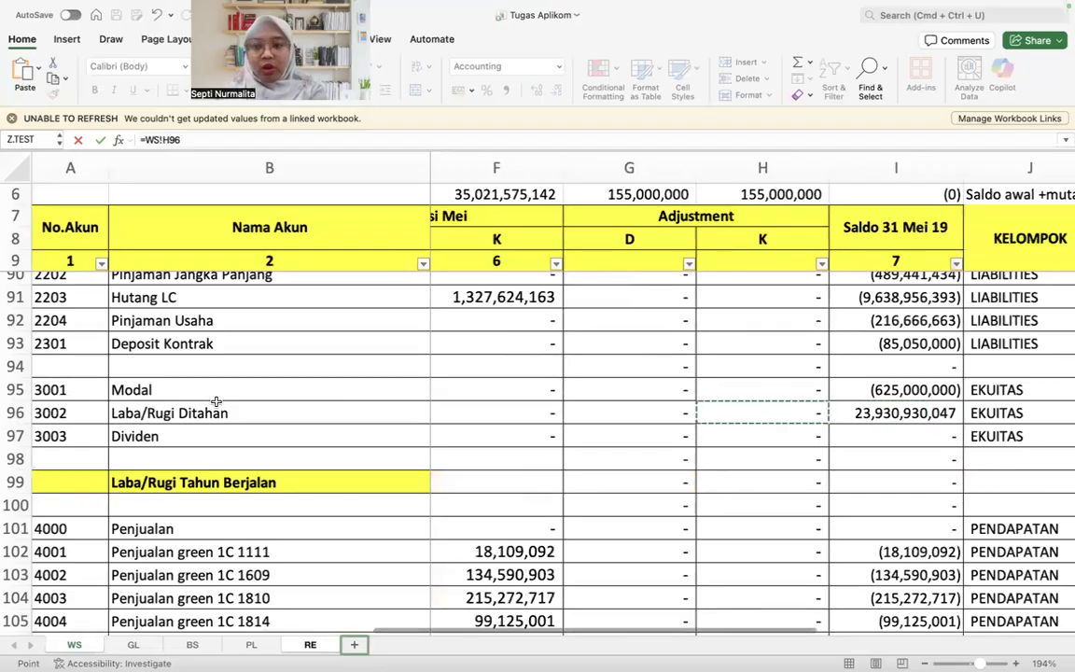
key("Left")
key("Left")
key("Left")
key("Left")
key("Left")
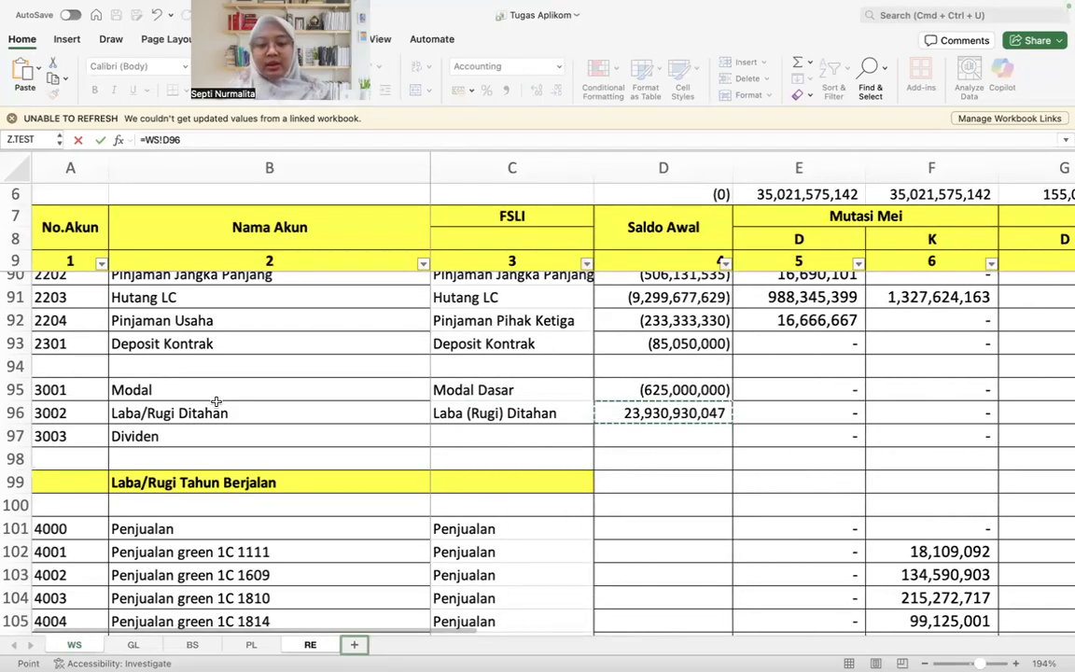
key("Return")
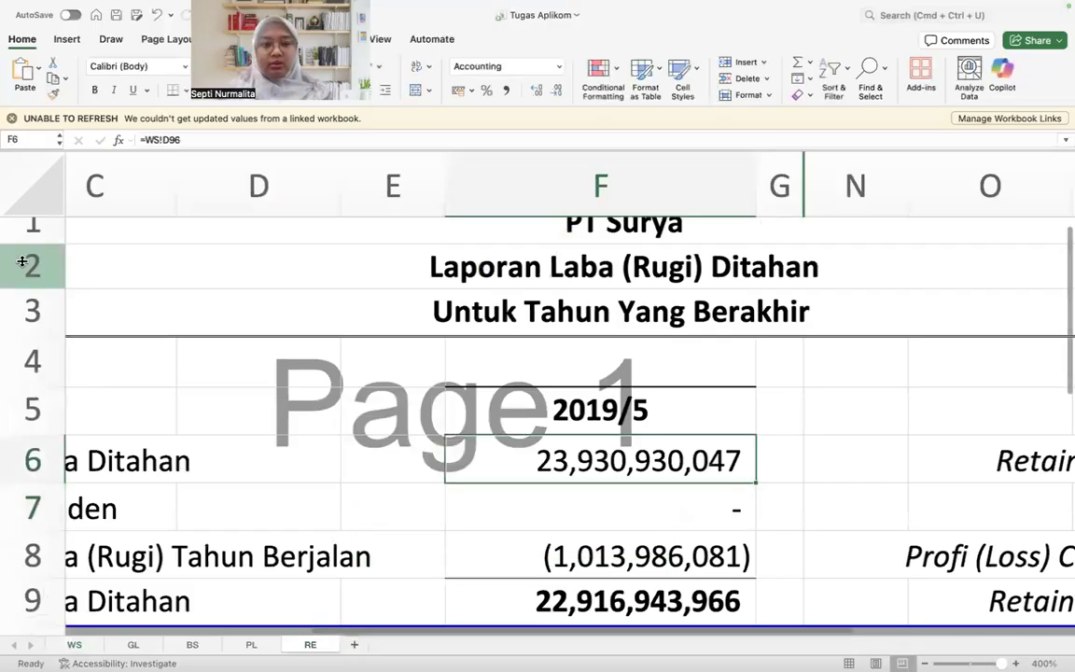
left_click(142, 139)
type("-")
key("Return")
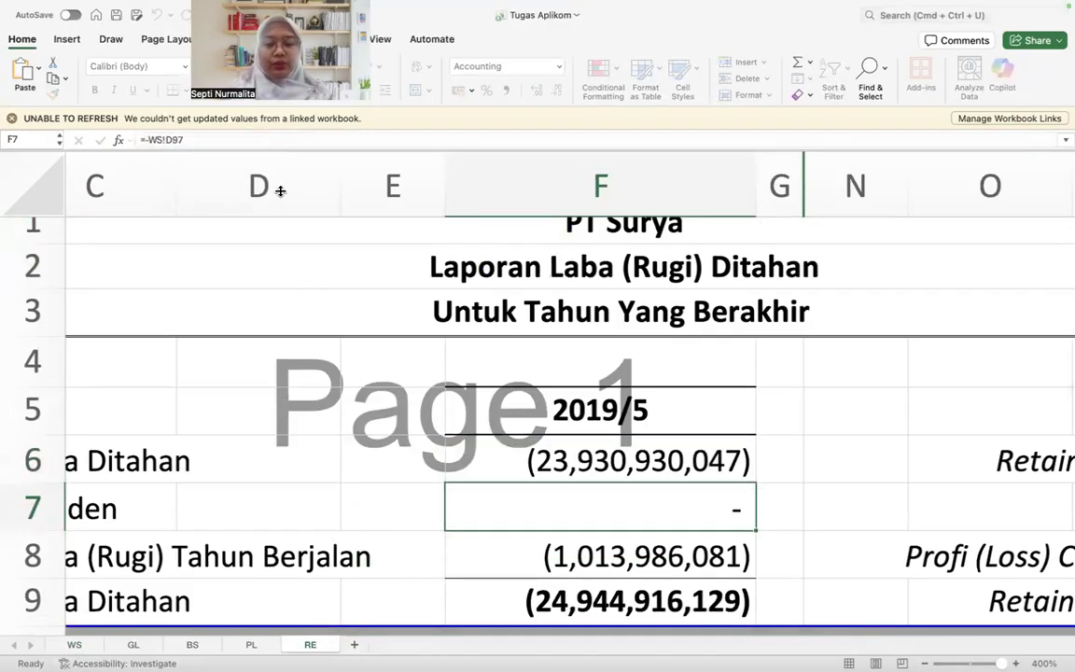
Step: Review the Laba Ditahan row on RE from its label to the formula in F6
scroll(324, 314, "down", 2)
scroll(324, 314, "left", 1)
key("Up")
key("Left")
Step: Link the Dividen amount in F7 on RE to the negated Saldo 31 Mei 19 of Dividen with =-WS!I97
key("Left")
key("Left")
key("Right")
key("Right")
key("Right")
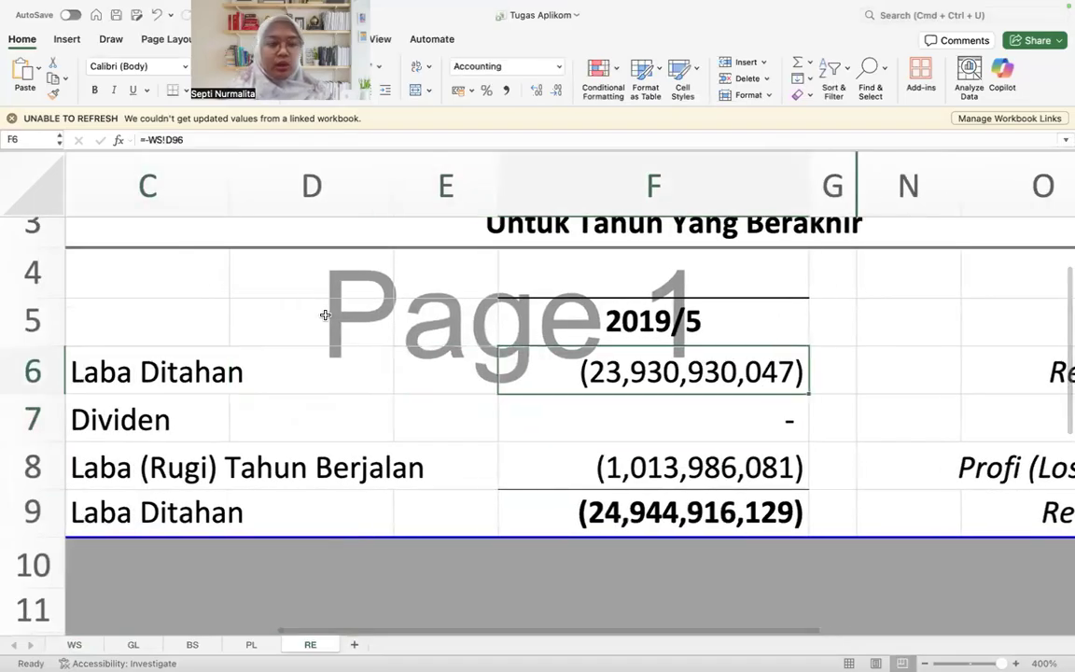
left_click(372, 420)
key("Left")
key("Right")
key("Right")
key("Right")
type("=-")
left_click(74, 645)
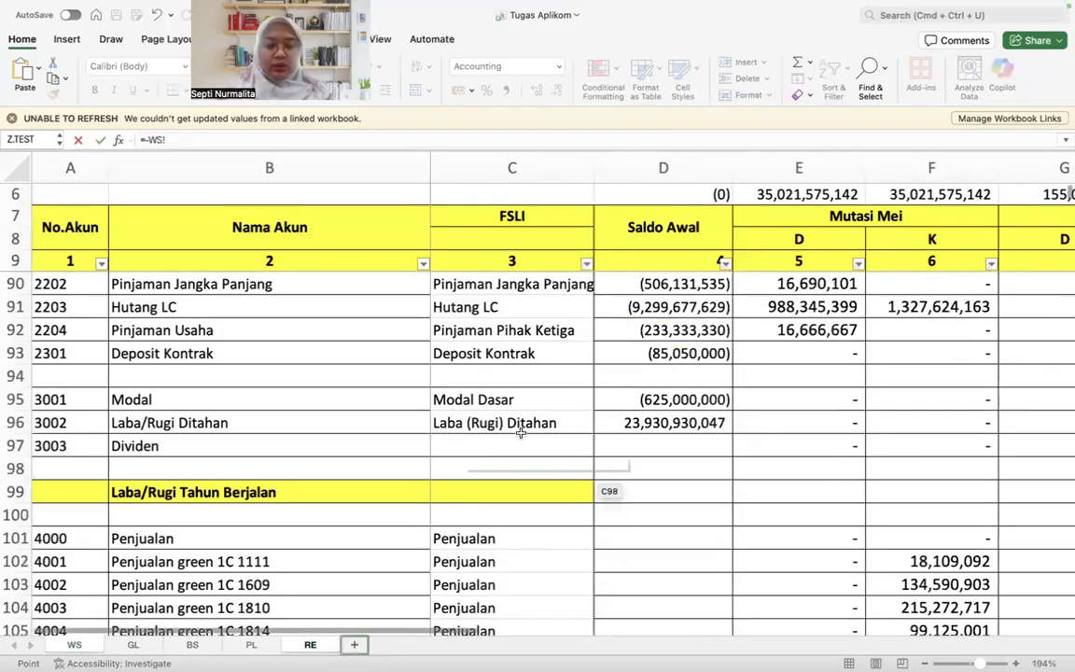
scroll(499, 427, "down", 2)
scroll(503, 427, "up", 4)
scroll(503, 427, "up", 1)
scroll(503, 427, "down", 5)
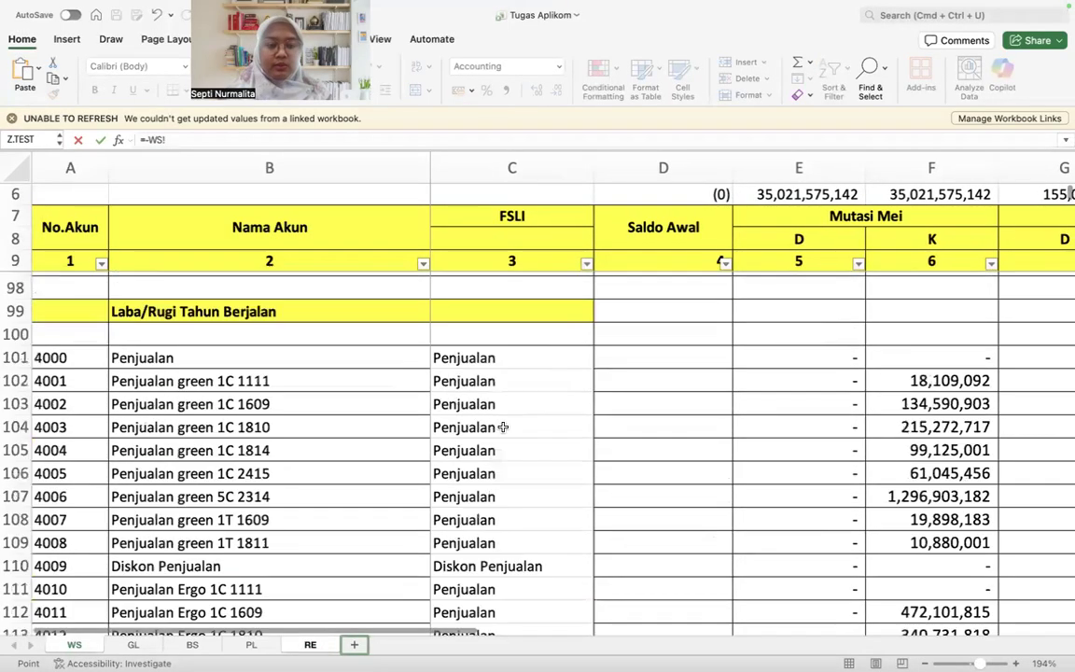
scroll(503, 427, "up", 5)
left_click(709, 462)
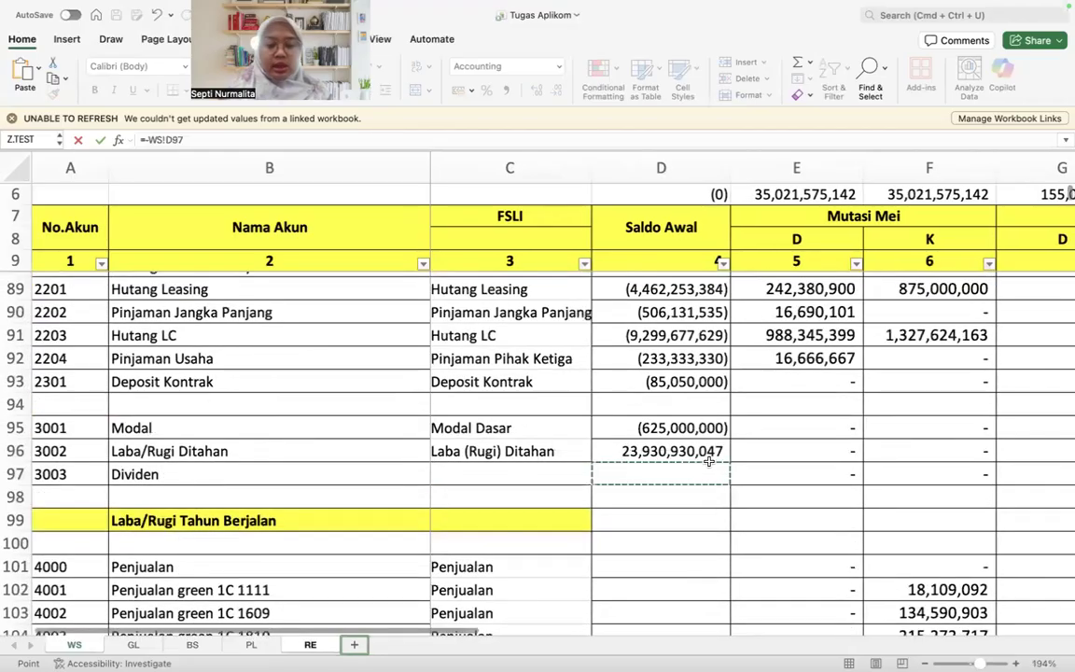
key("Right")
key("Right")
key("Right")
key("Right")
key("Right")
key("Right")
key("Left")
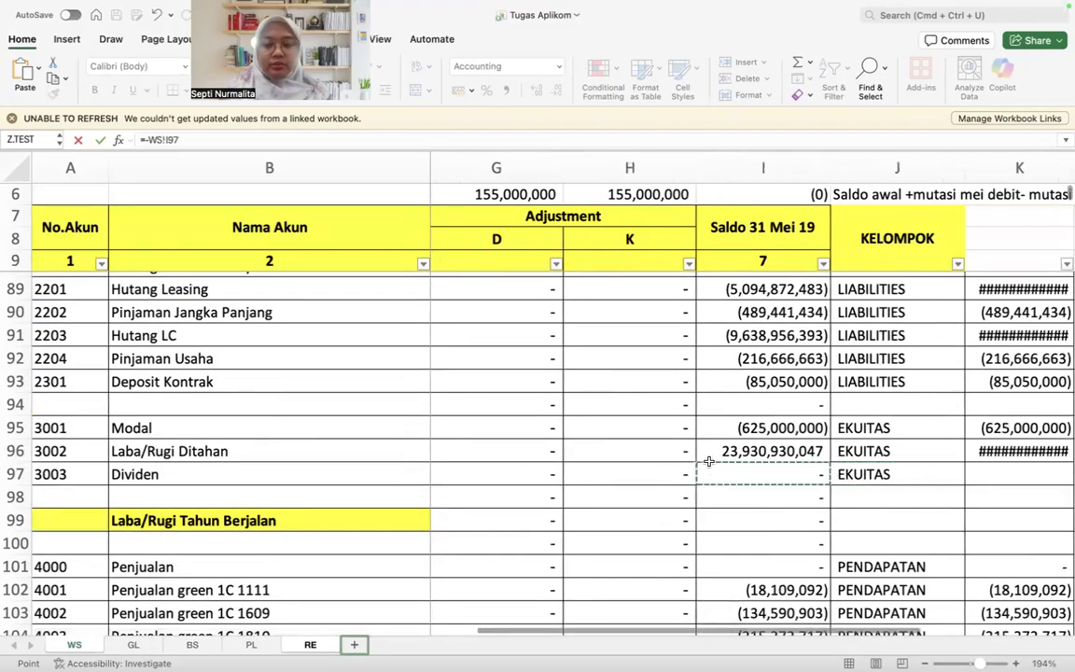
key("Return")
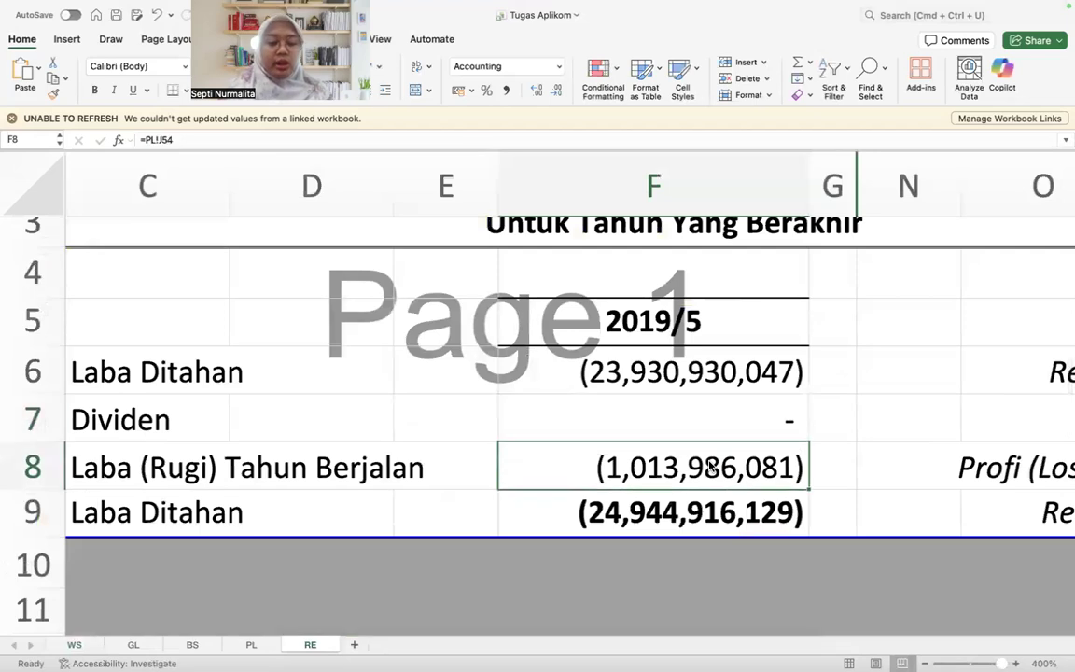
key("Left")
key("Right")
type("=")
key("Escape")
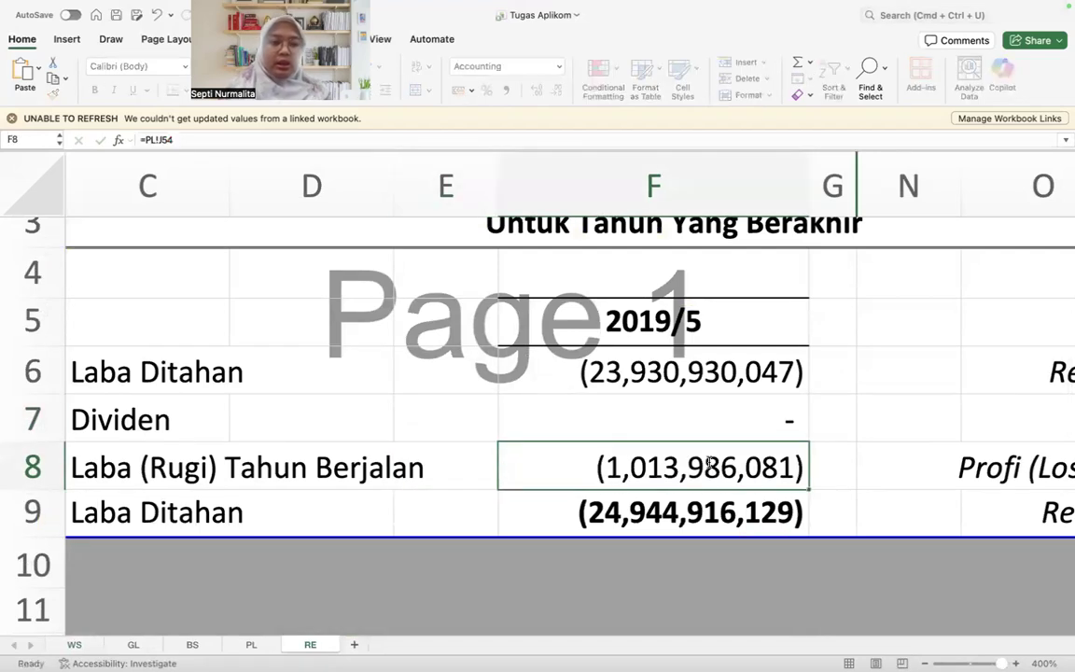
Step: Re-enter the Laba (Rugi) Tahun Berjalan link in F8 on RE as =PL!J54
type("=")
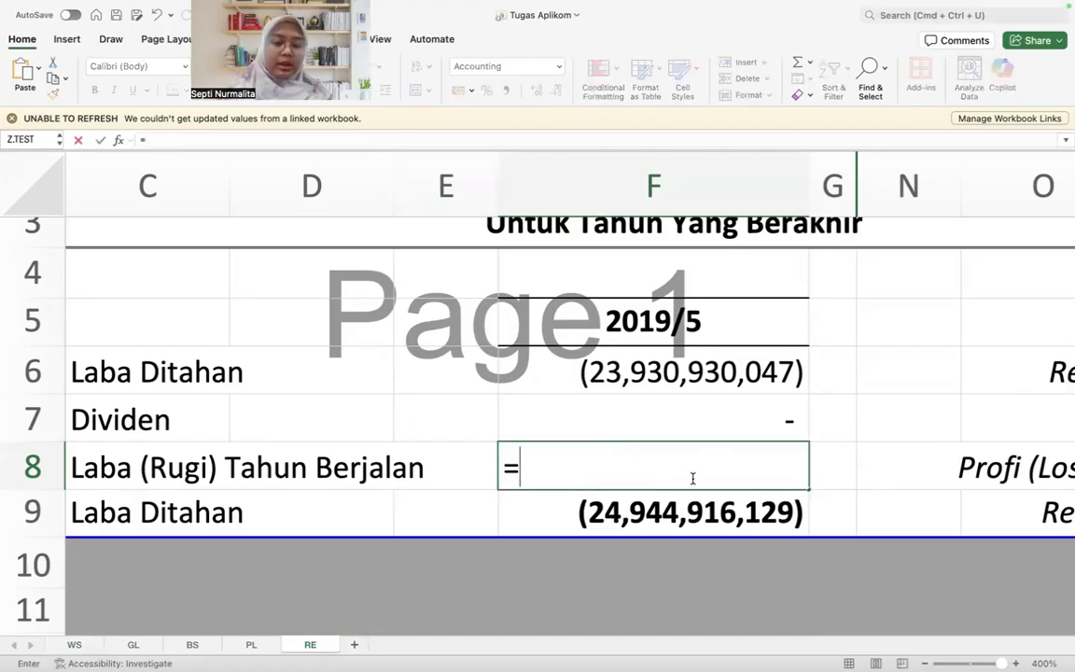
left_click(251, 645)
scroll(616, 467, "down", 10)
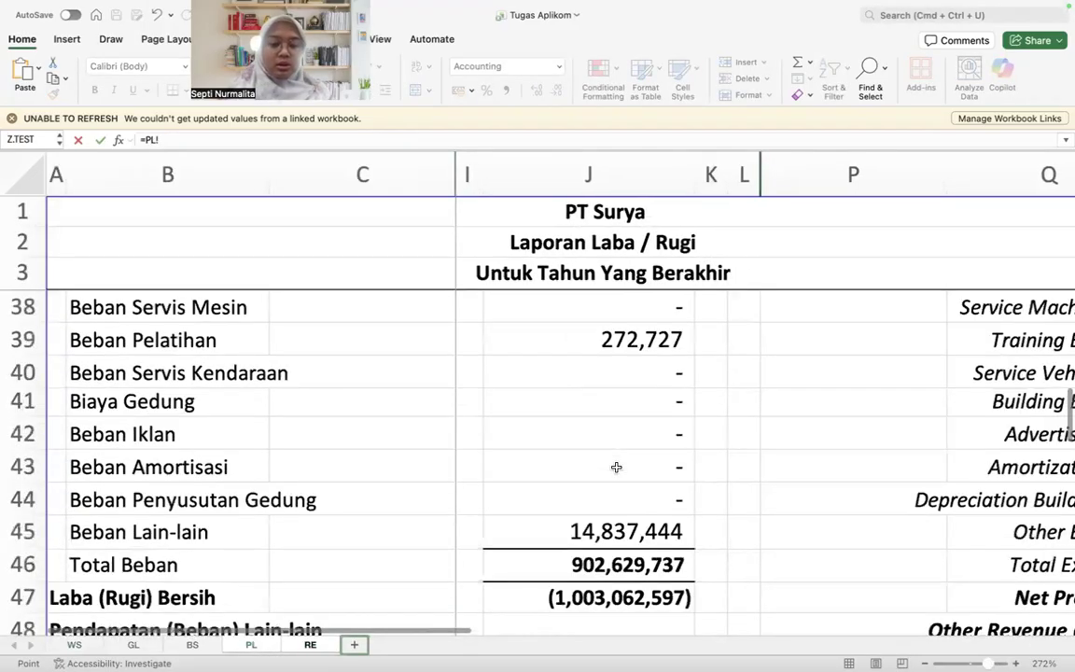
scroll(616, 467, "down", 6)
left_click(614, 443)
key("Return")
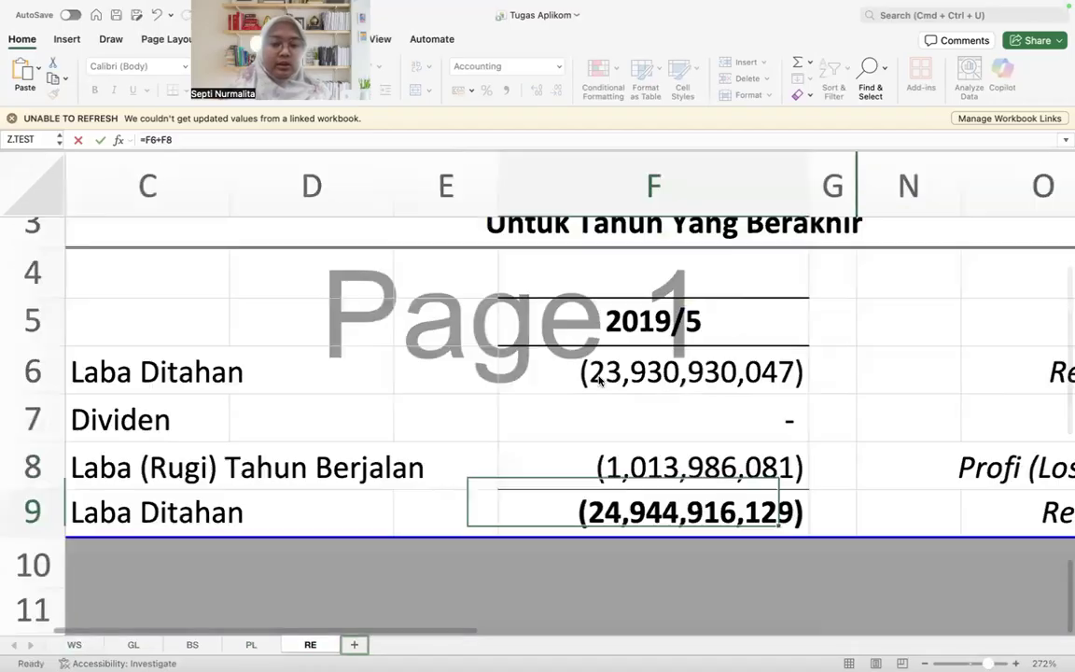
key("Up")
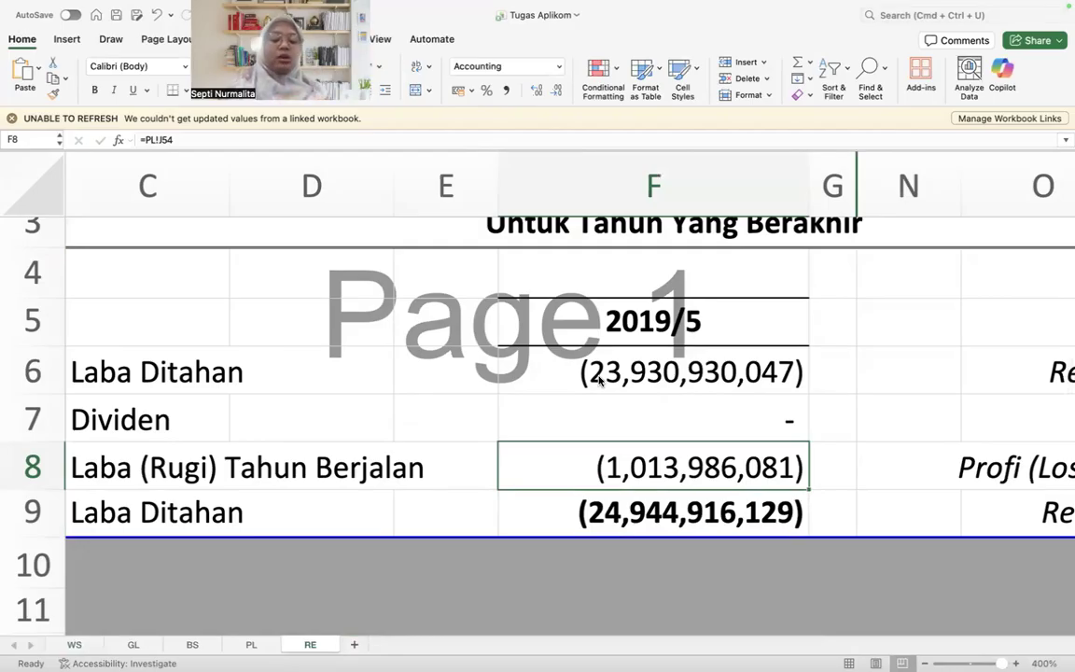
Step: Inspect the formula of the closing Laba Ditahan total in F9 on RE
key("Down")
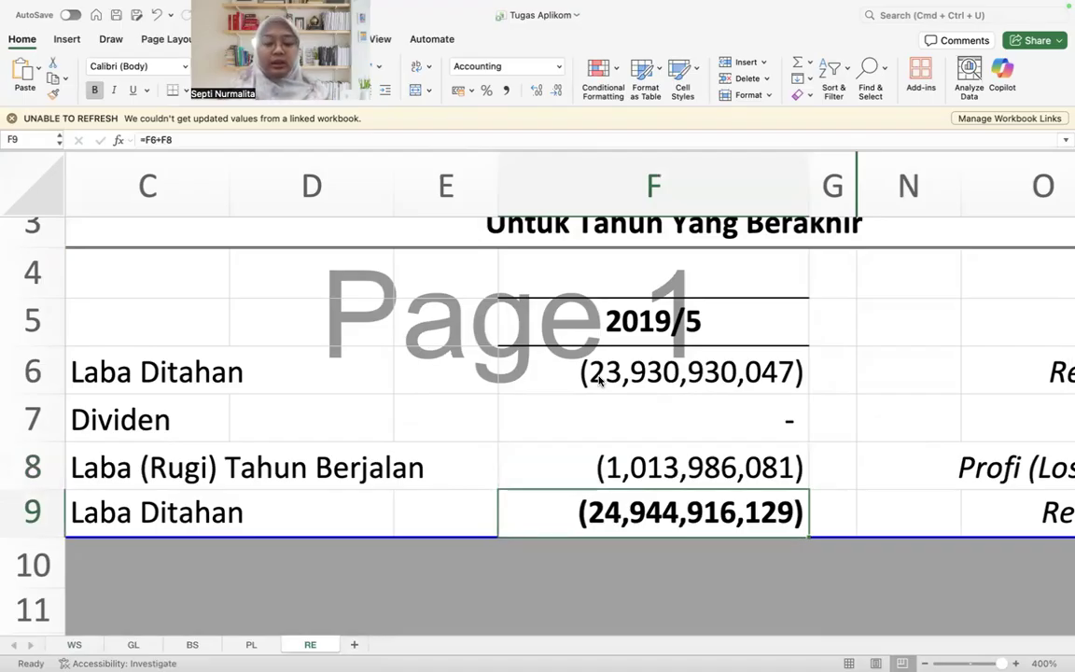
scroll(638, 278, "up", 3)
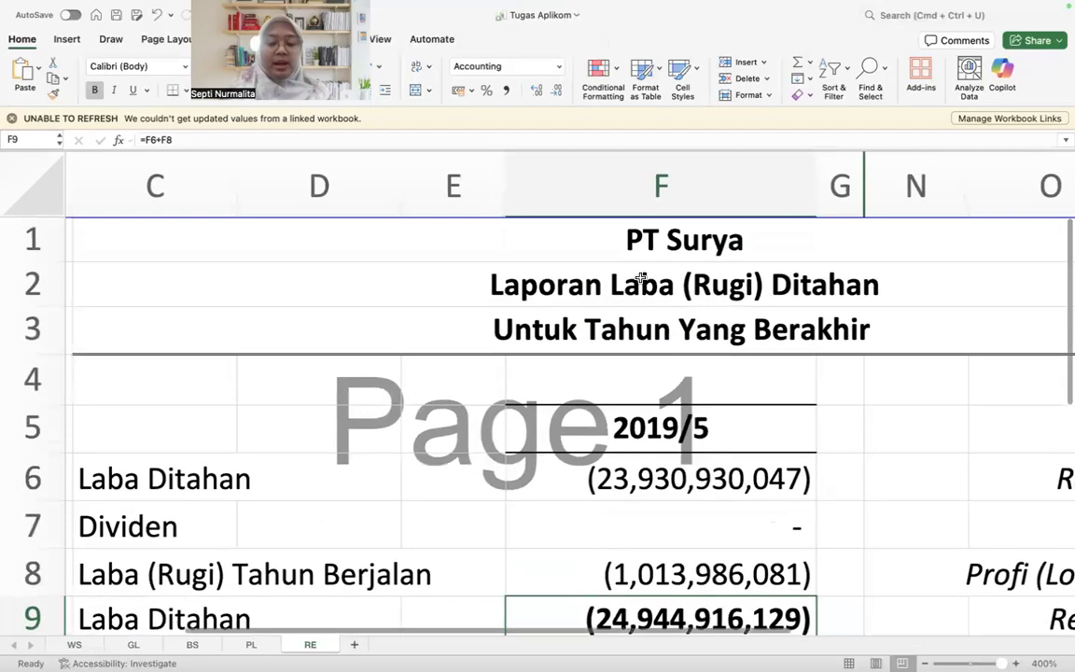
left_click(573, 139)
key("Return")
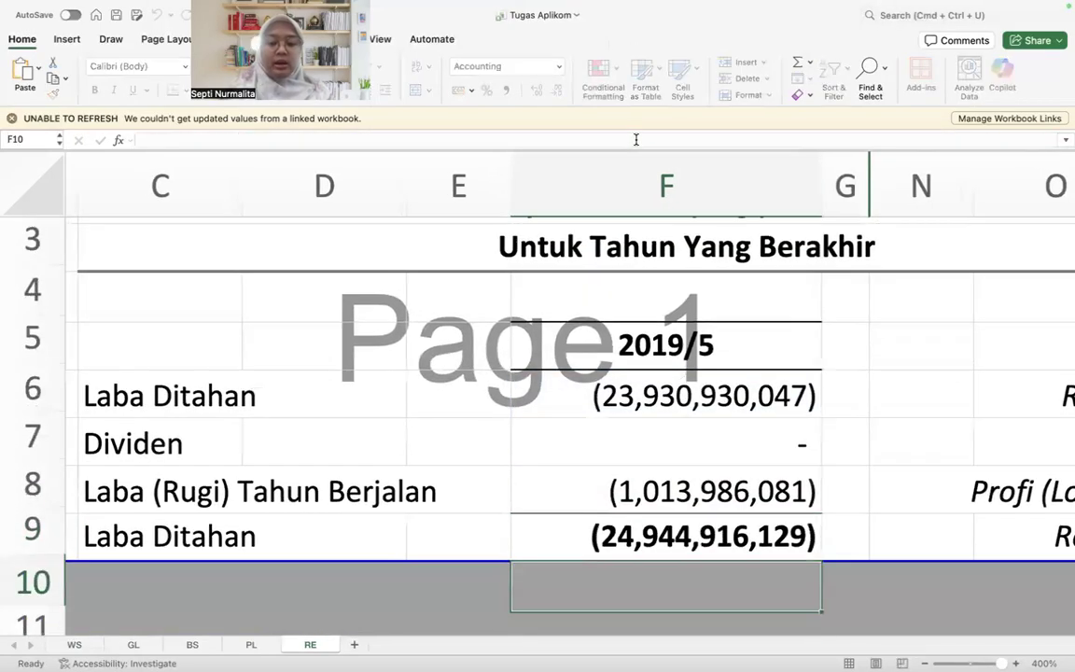
Step: Follow the F8 link on RE to the PL sheet and inspect the Penjualan SUMIF formula in J5
left_click(700, 486)
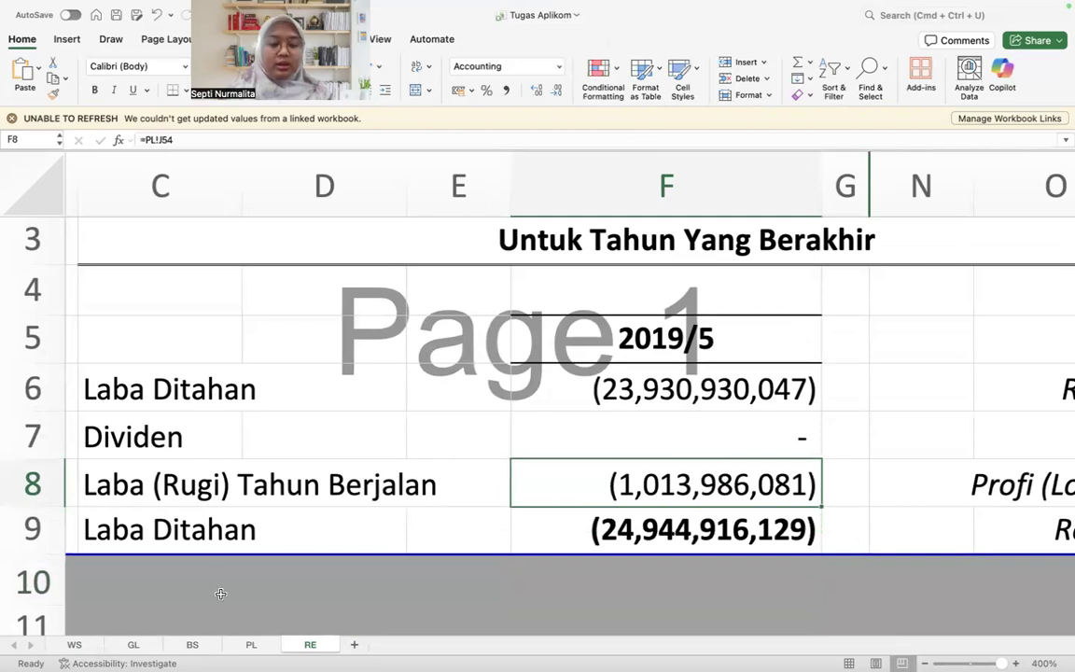
left_click(252, 644)
scroll(339, 432, "up", 15)
left_click(619, 336)
key("shift+Down")
key("shift+Down")
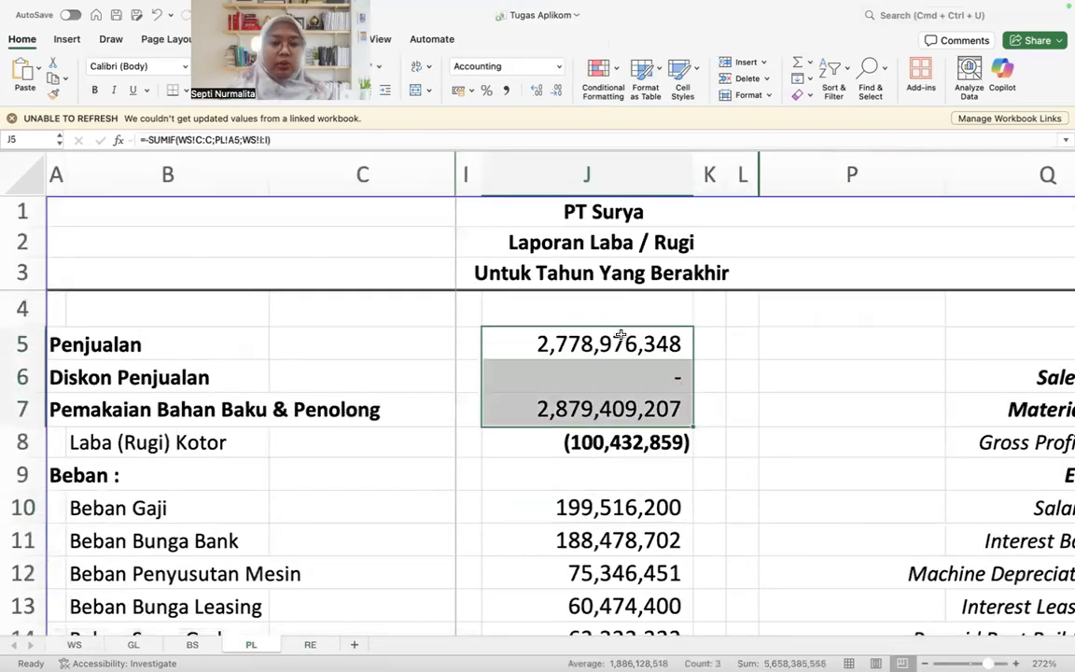
left_click(620, 336)
left_click(505, 150)
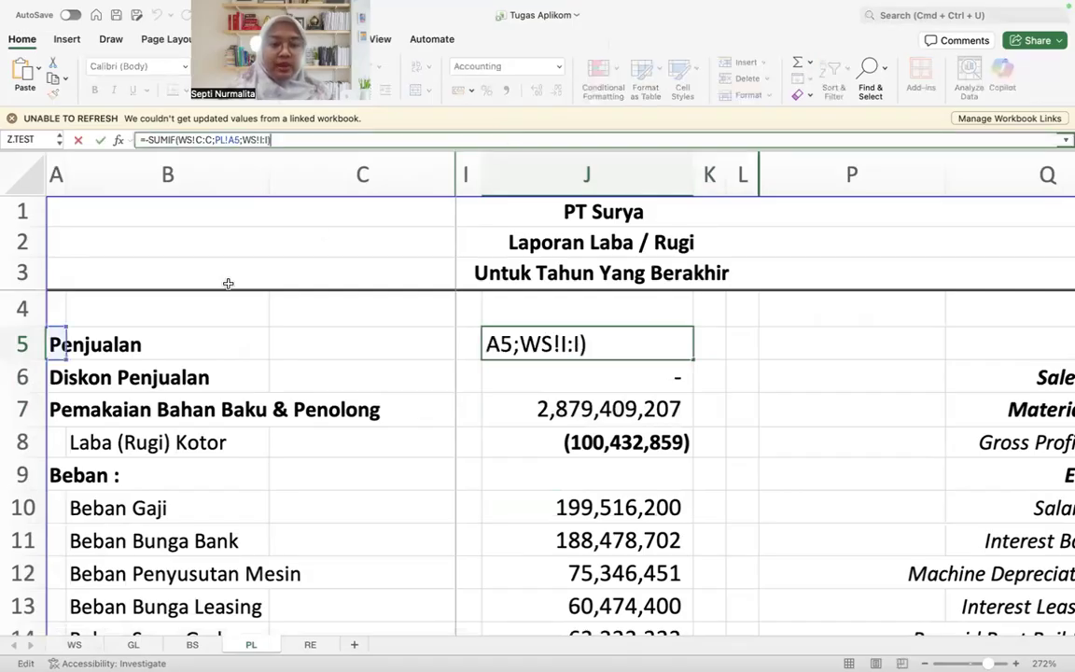
key("Escape")
Step: Review the PL row labels from Penjualan in A5 to Laba (Rugi) Kotor in B8 that serve as SUMIF criteria
left_click_drag(43, 358, 43, 358)
left_click(90, 337)
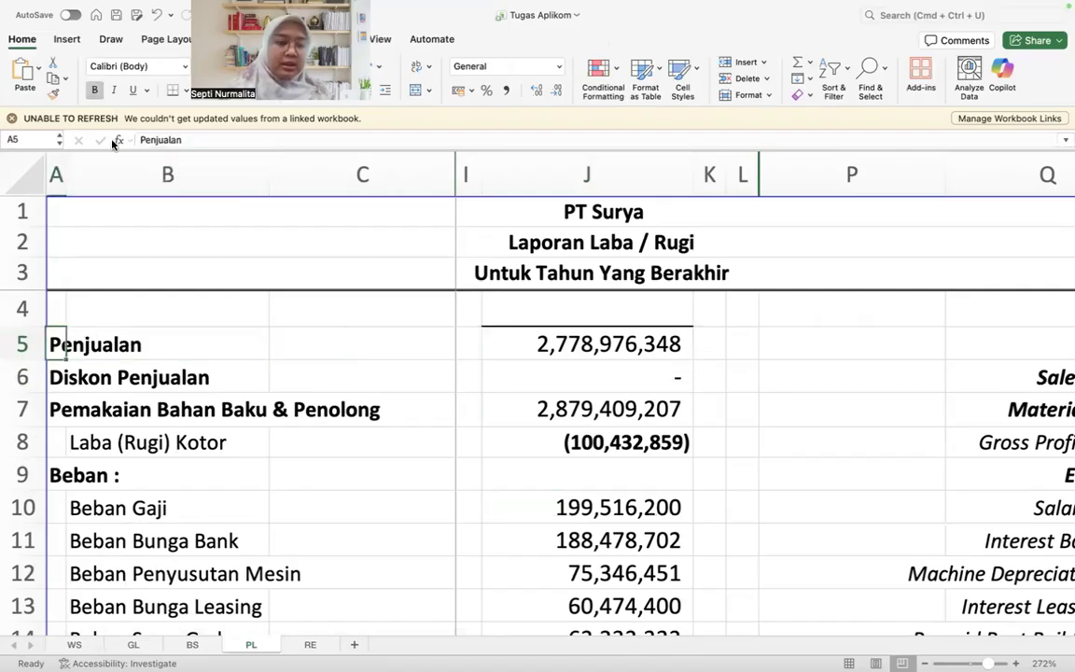
key("Right")
key("Down")
key("Down")
key("Down")
key("Up")
key("Up")
key("Up")
key("Left")
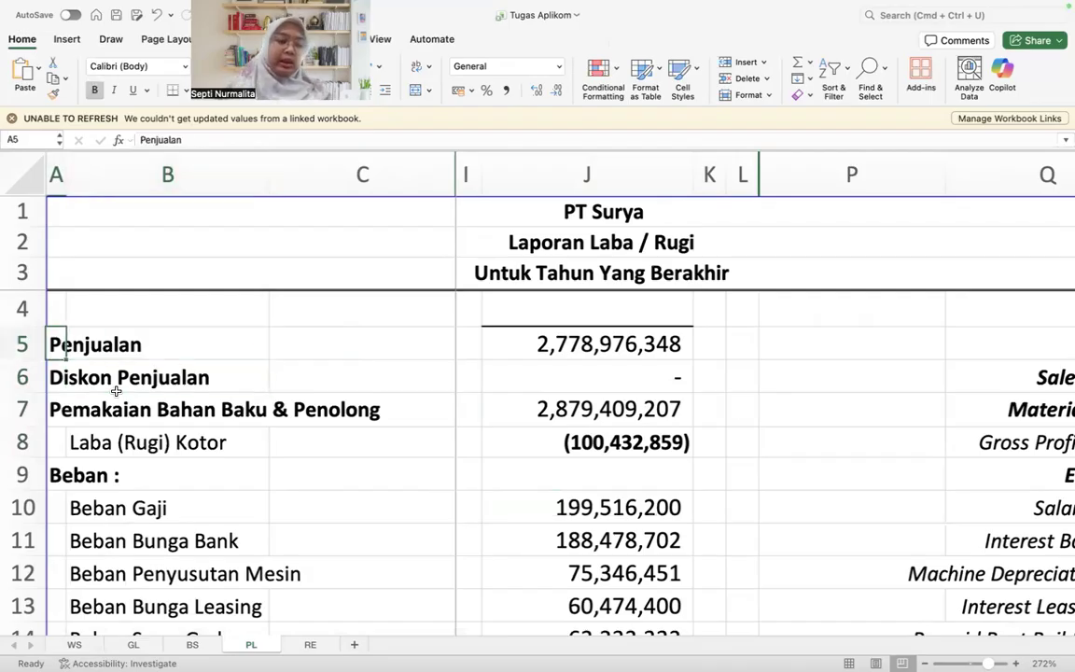
left_click(95, 435)
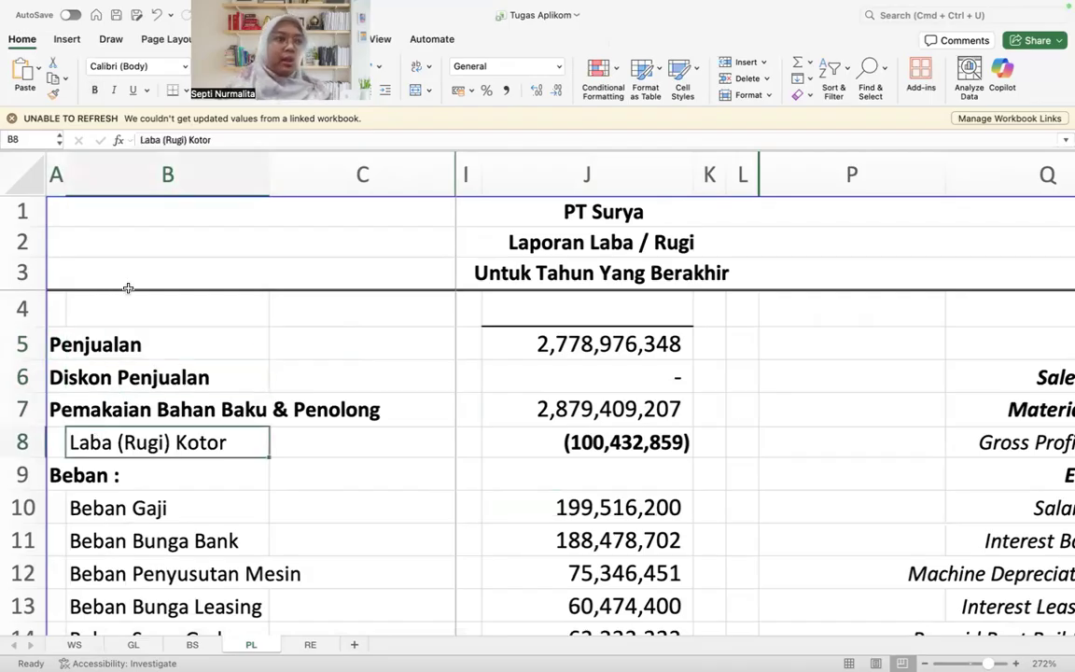
Step: Go through the amounts in column J of PL from Penjualan to Laba (Rugi) Kotor and return to J5
left_click(566, 353)
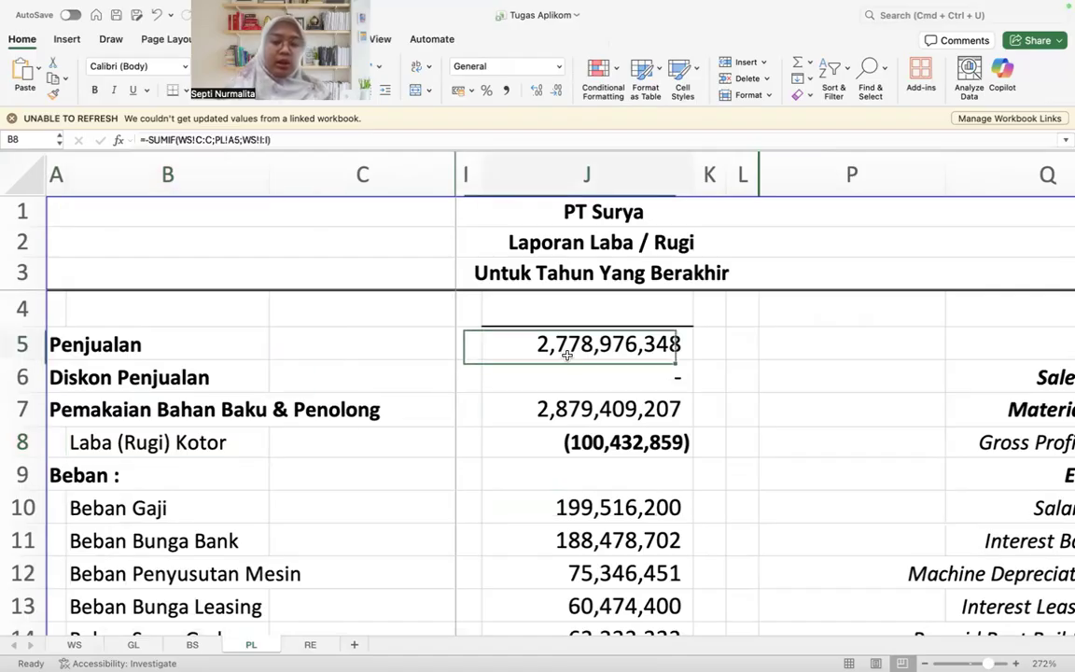
key("Down")
key("Down")
key("Down")
key("Up")
key("Up")
key("Up")
key("Up")
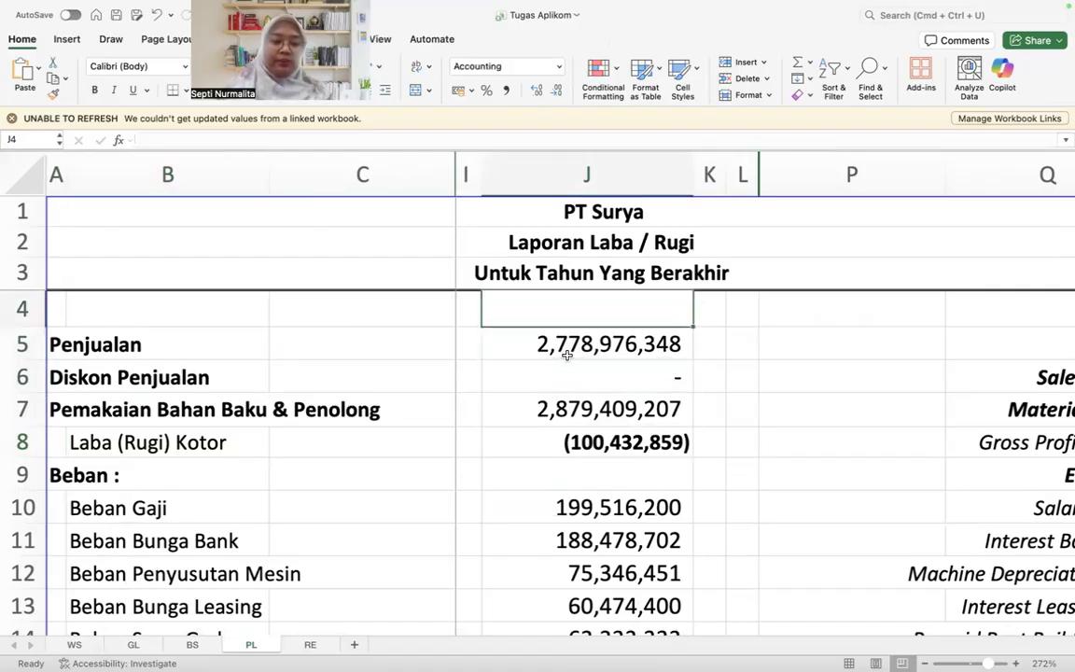
key("Down")
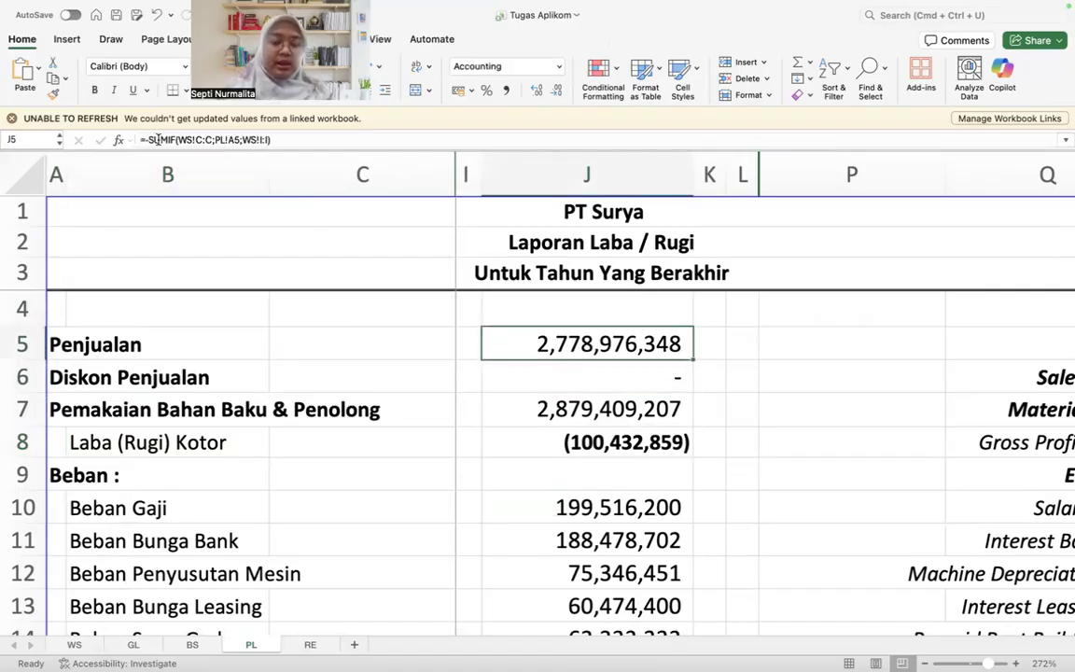
Step: Check the PL formulas for Laba (Rugi) Kotor in J8 and Laba (Rugi) Tahun Berjalan in J54
scroll(396, 388, "down", 1)
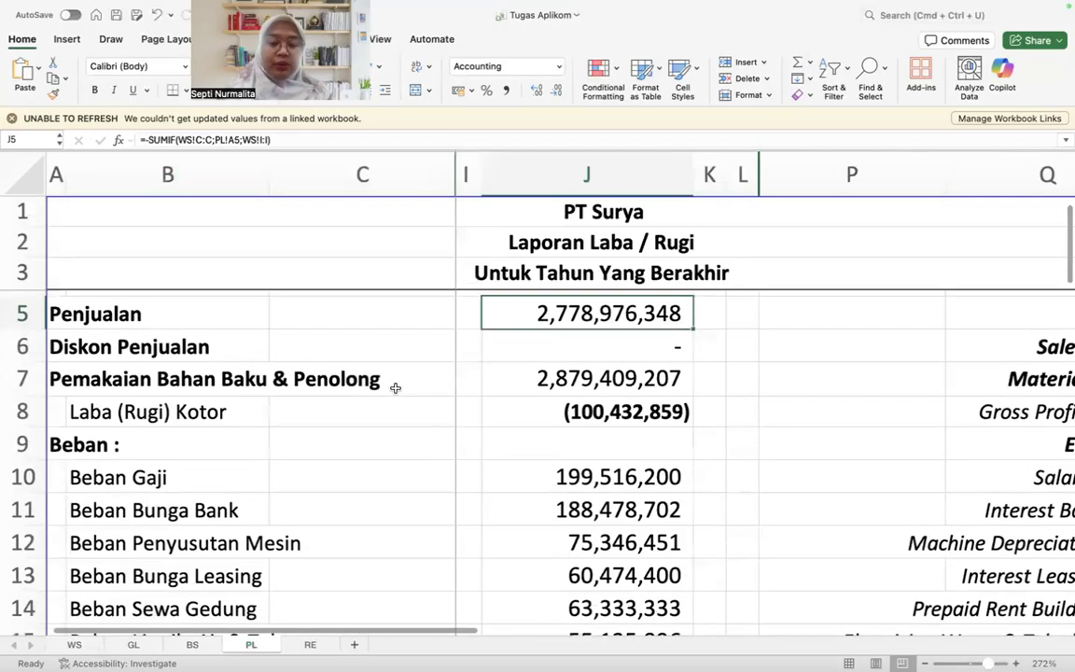
scroll(552, 383, "up", 1)
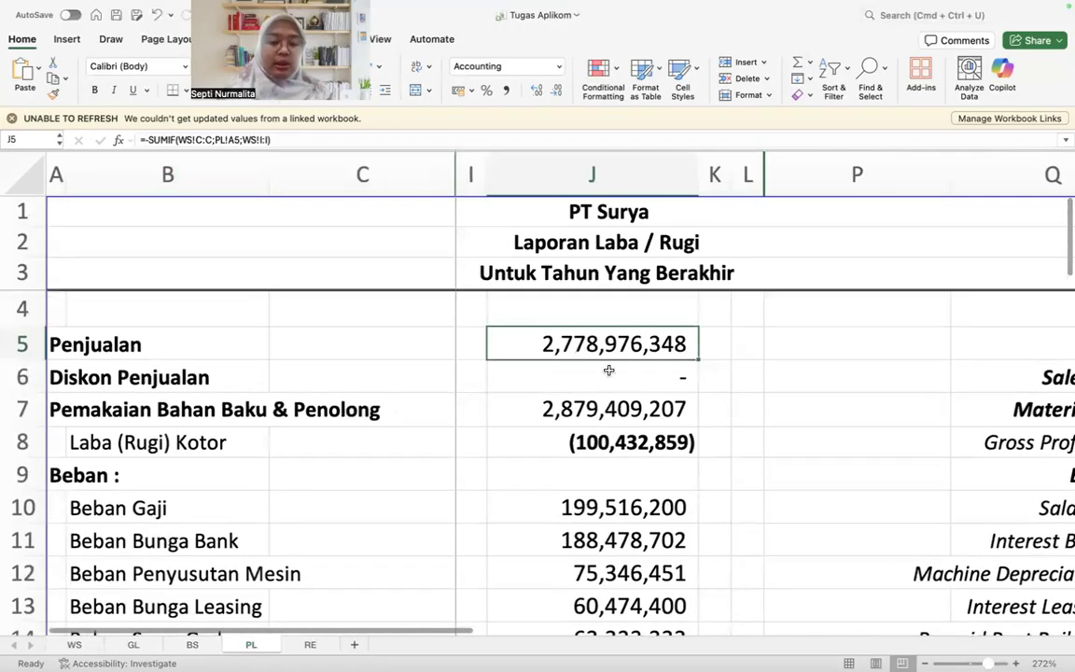
scroll(572, 392, "down", 4)
scroll(571, 392, "up", 4)
left_click(625, 439)
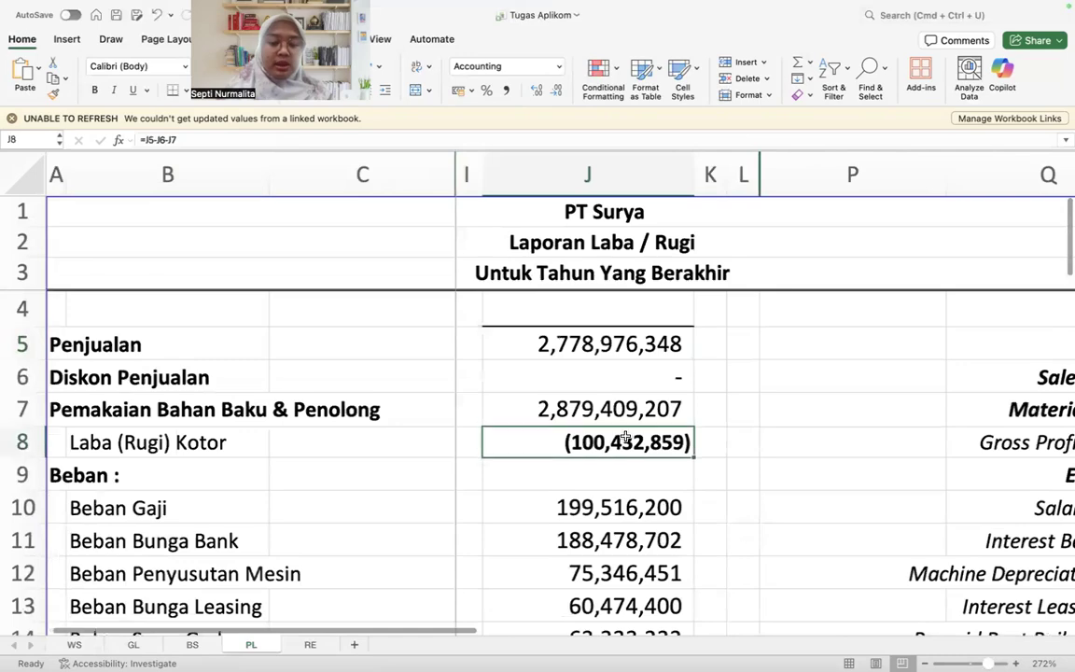
scroll(625, 438, "down", 12)
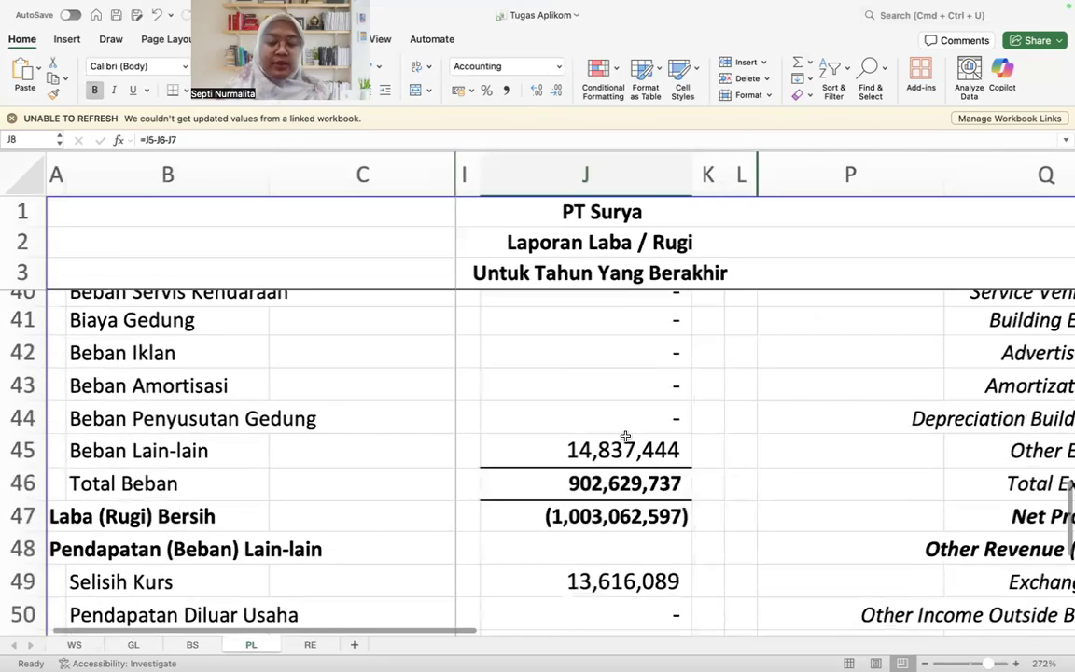
scroll(625, 436, "down", 5)
left_click(600, 343)
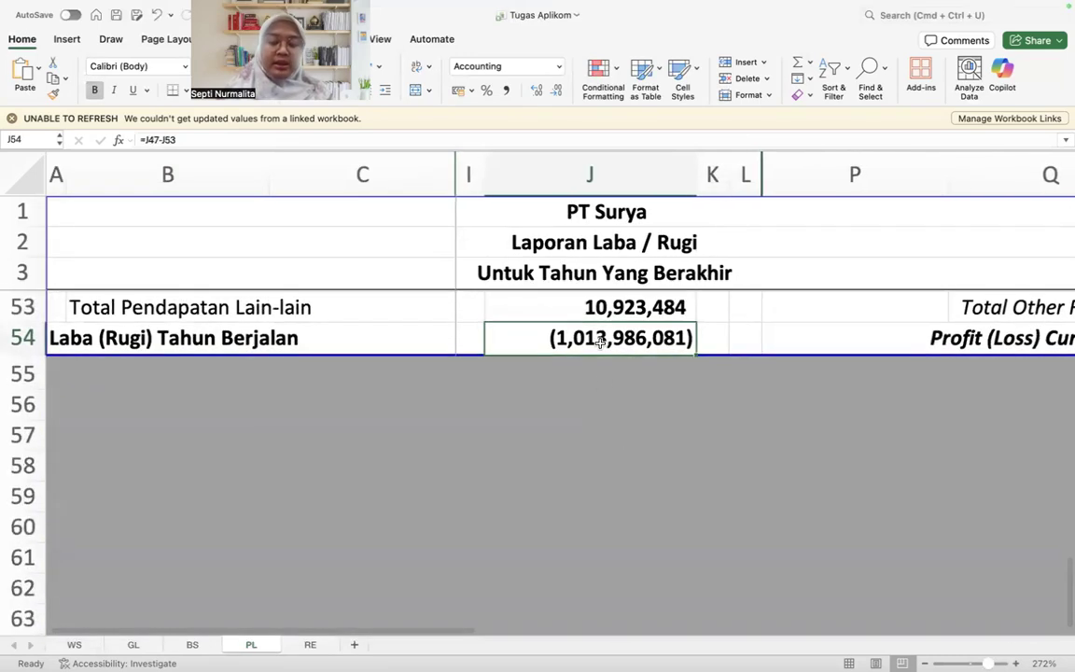
Step: Locate the first Penjualan account in row 101 on WS and inspect its Saldo 31 Mei 19 formula in I101
left_click(75, 645)
scroll(499, 585, "down", 4)
scroll(499, 585, "up", 2)
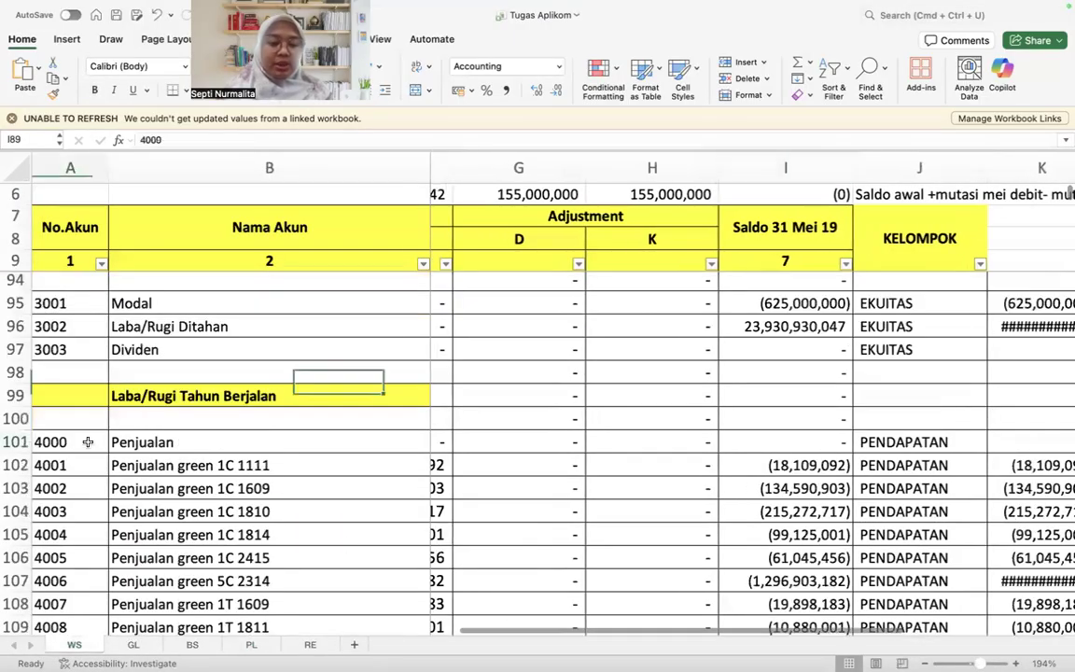
key("Right")
key("Right")
key("Right")
key("Right")
key("Right")
key("Right")
key("Right")
key("Right")
key("Right")
key("Right")
key("Right")
key("Right")
key("Right")
key("Right")
key("Left")
key("Left")
key("Left")
key("Left")
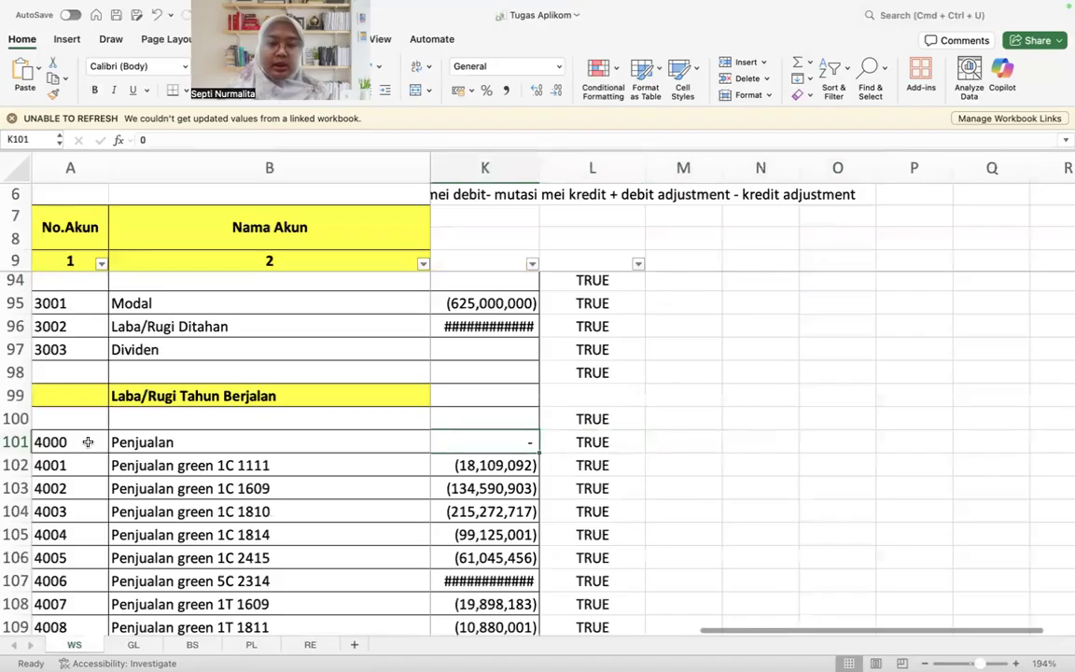
key("Left")
key("Left")
key("Left")
key("Right")
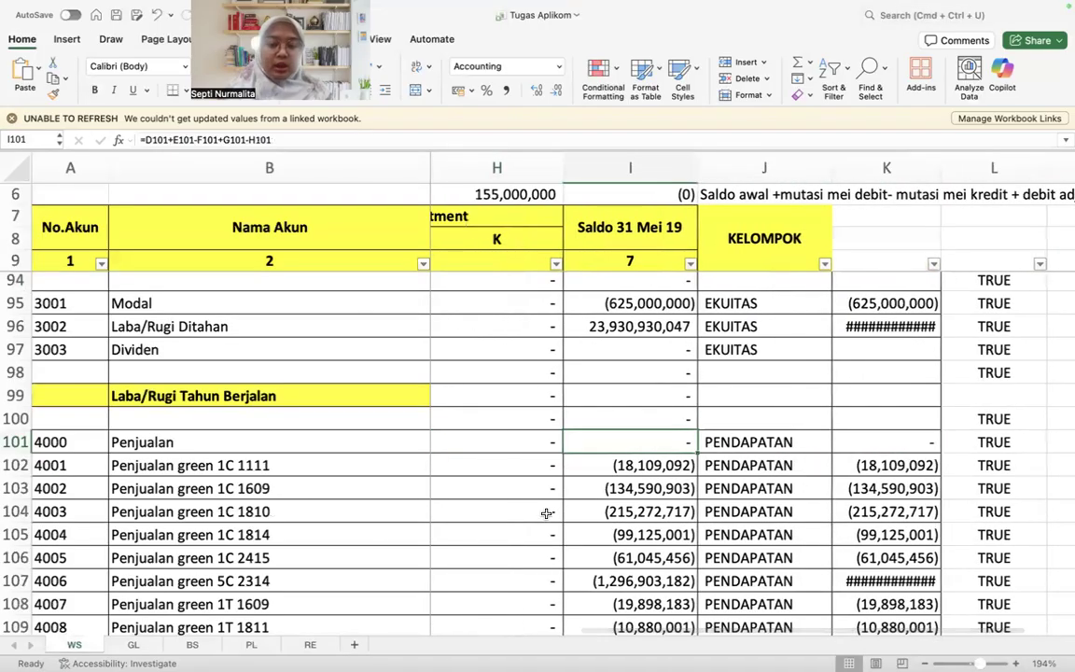
Step: Select the Saldo 31 Mei 19 balances in I101:I169 on WS to view their sum, and clear the selection
scroll(547, 513, "down", 20)
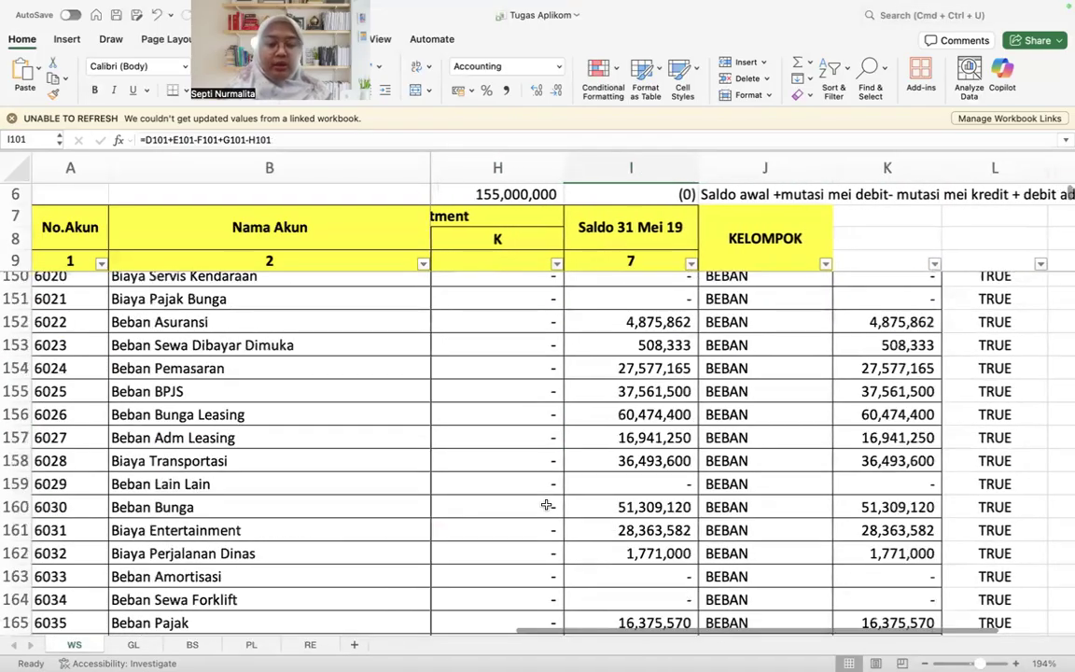
scroll(547, 505, "down", 4)
left_click(661, 502, "shift")
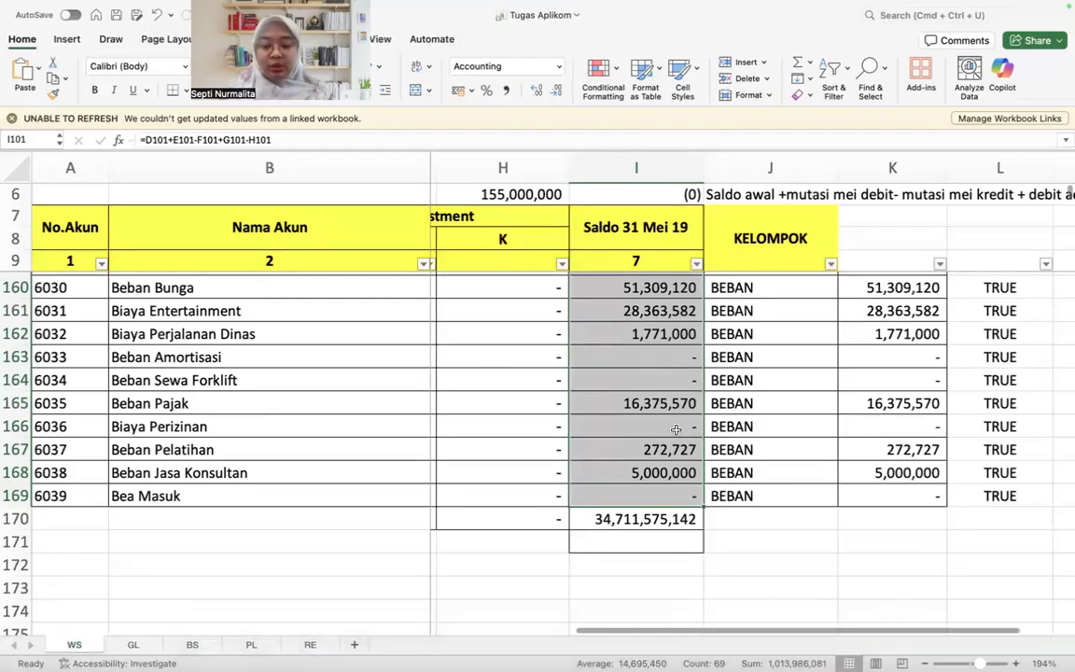
left_click(664, 403)
Step: Review the revenue and expense balances on WS and select Saldo 31 Mei 19 from I101 to I160 to view their sum
scroll(664, 402, "up", 10)
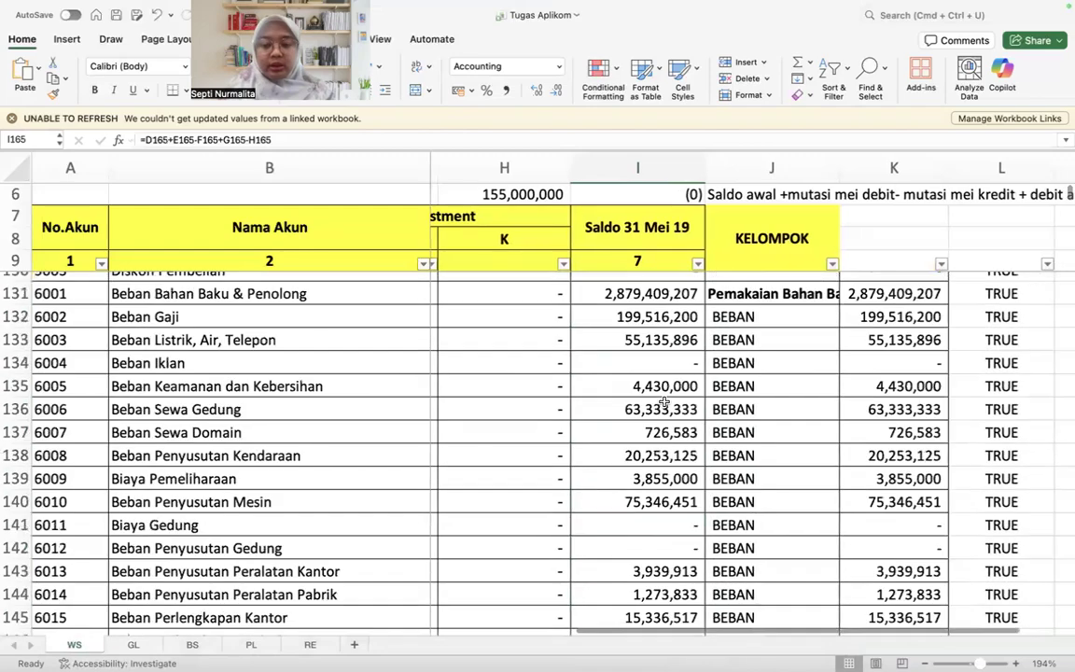
scroll(664, 401, "up", 10)
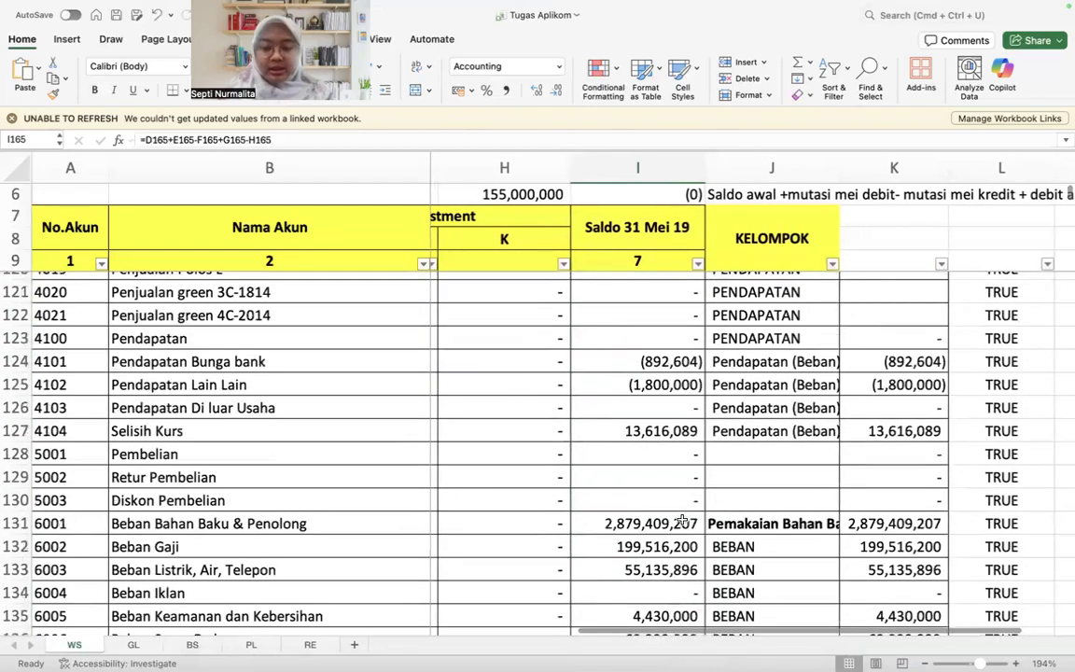
scroll(685, 495, "up", 5)
scroll(686, 476, "down", 3)
left_click_drag(674, 373, 674, 637)
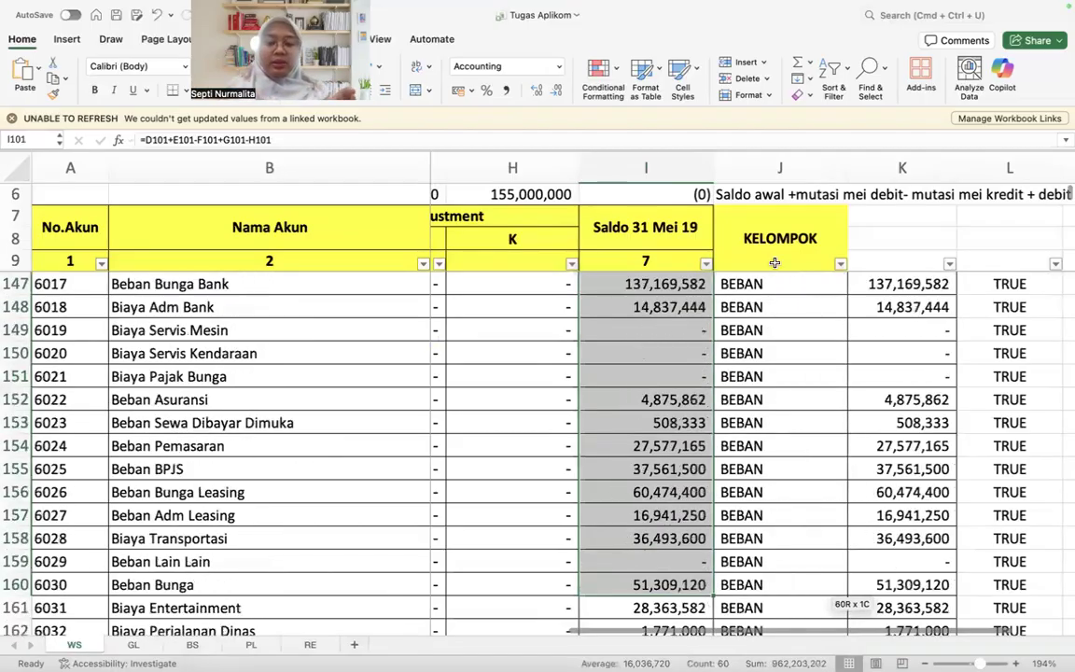
scroll(725, 483, "up", 10)
scroll(726, 484, "up", 3)
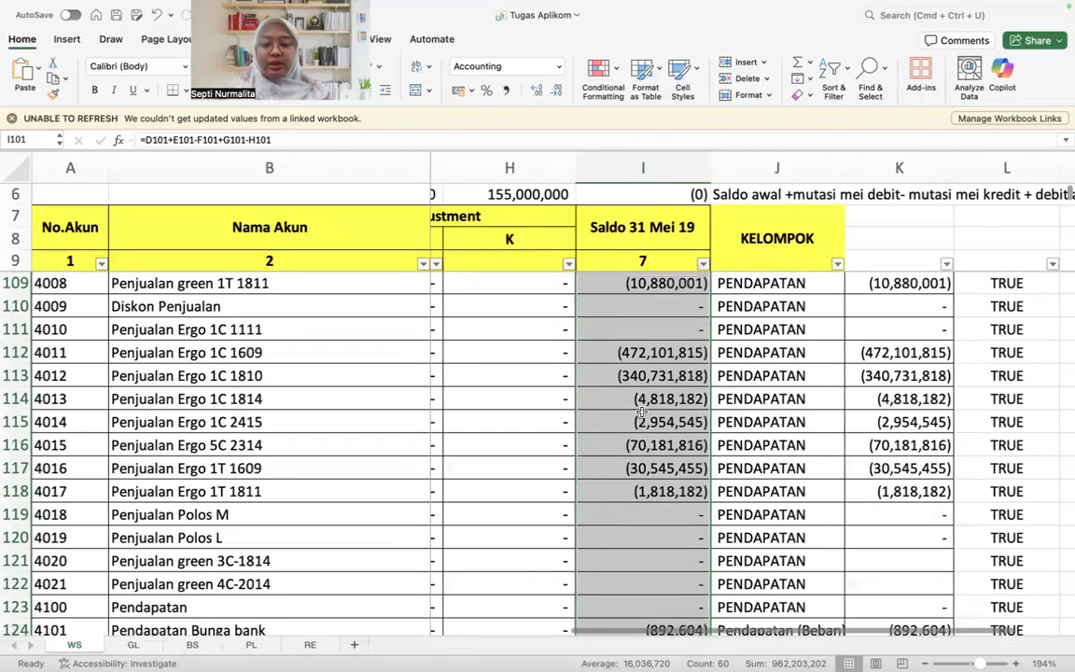
Step: Clear the selection, return to the Penjualan balance in I101 and look over the PENDAPATAN balances beneath it
left_click(644, 378)
scroll(642, 411, "up", 4)
left_click(679, 297)
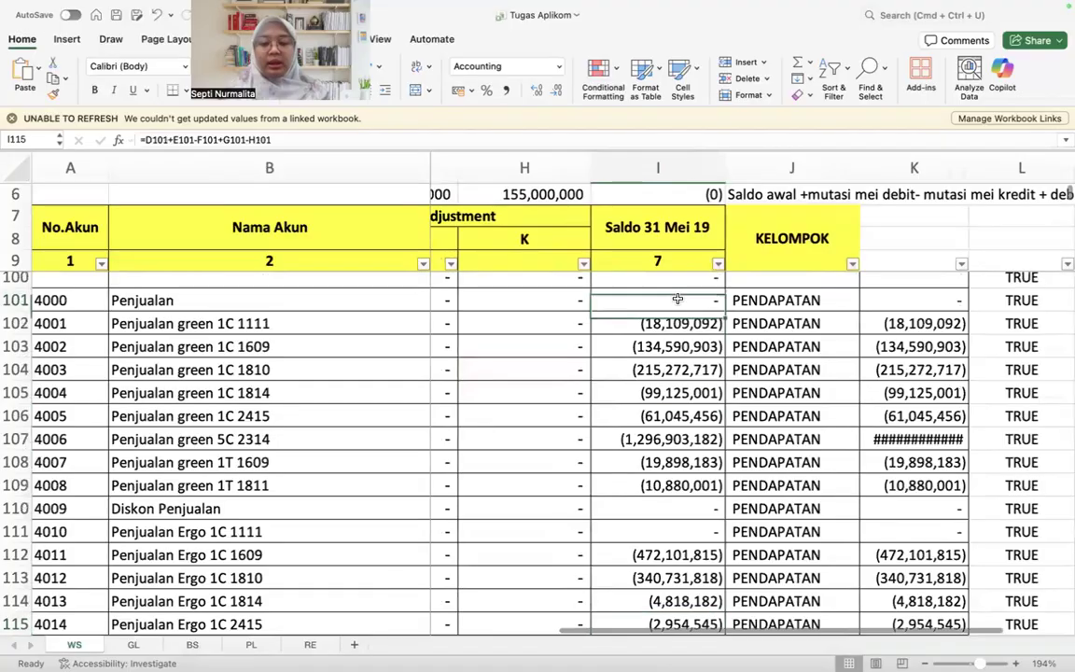
scroll(678, 299, "up", 3)
scroll(678, 298, "down", 7)
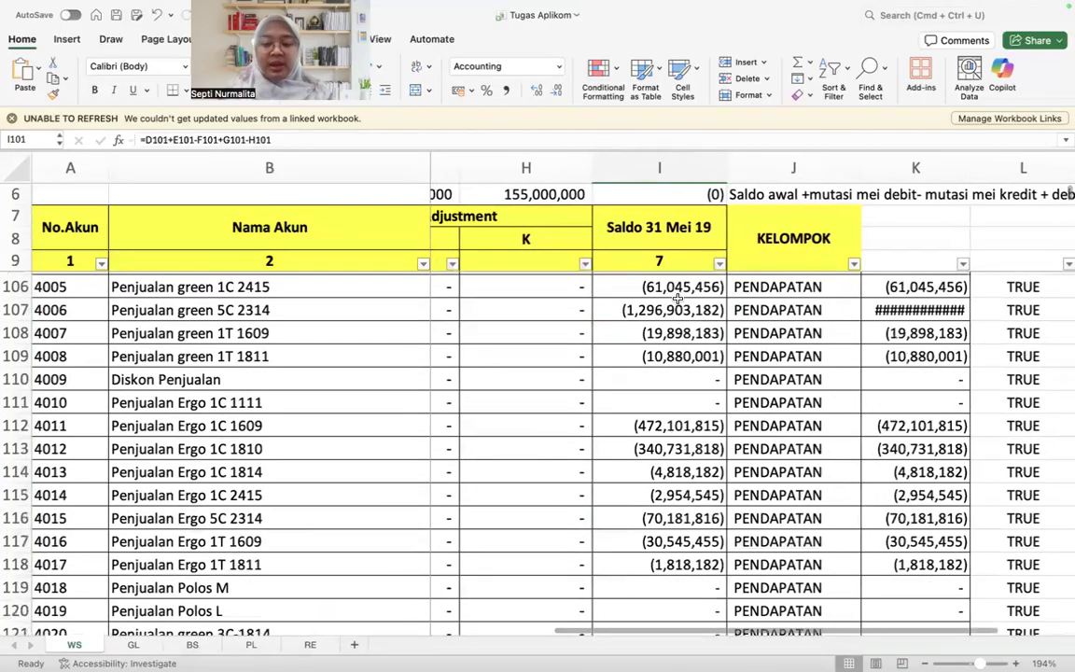
scroll(677, 298, "up", 3)
scroll(677, 299, "up", 4)
Step: Select the Saldo 31 Mei 19 column from I100 through the total in I170 to view its sum, and return to I101
left_click(677, 299)
key("super+shift+Down")
scroll(677, 298, "down", 4)
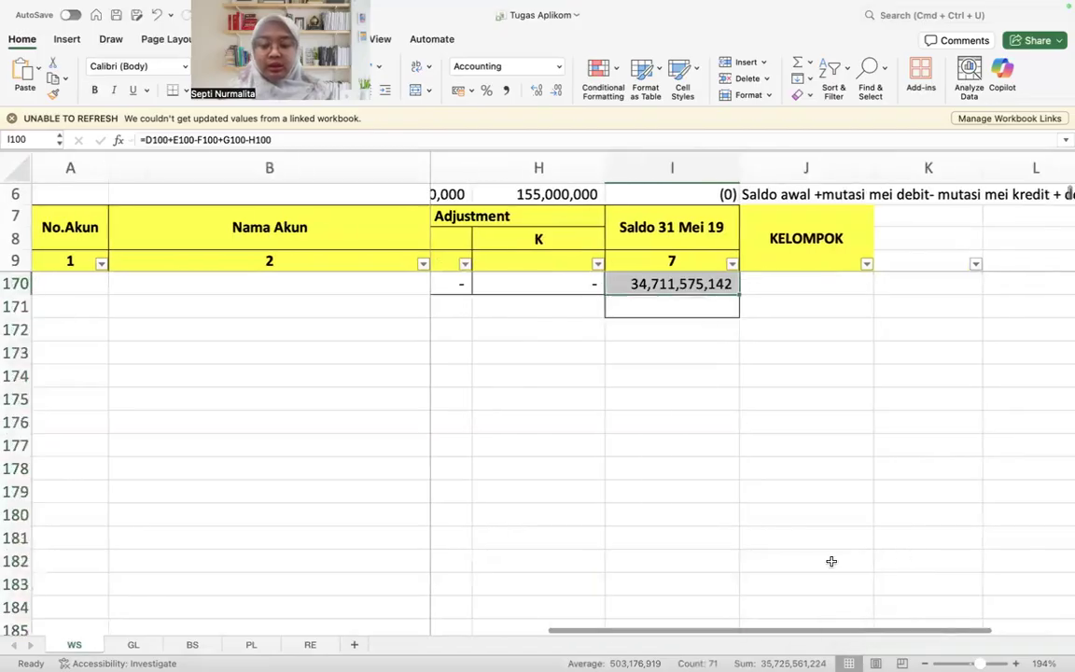
key("Up")
left_click(708, 315)
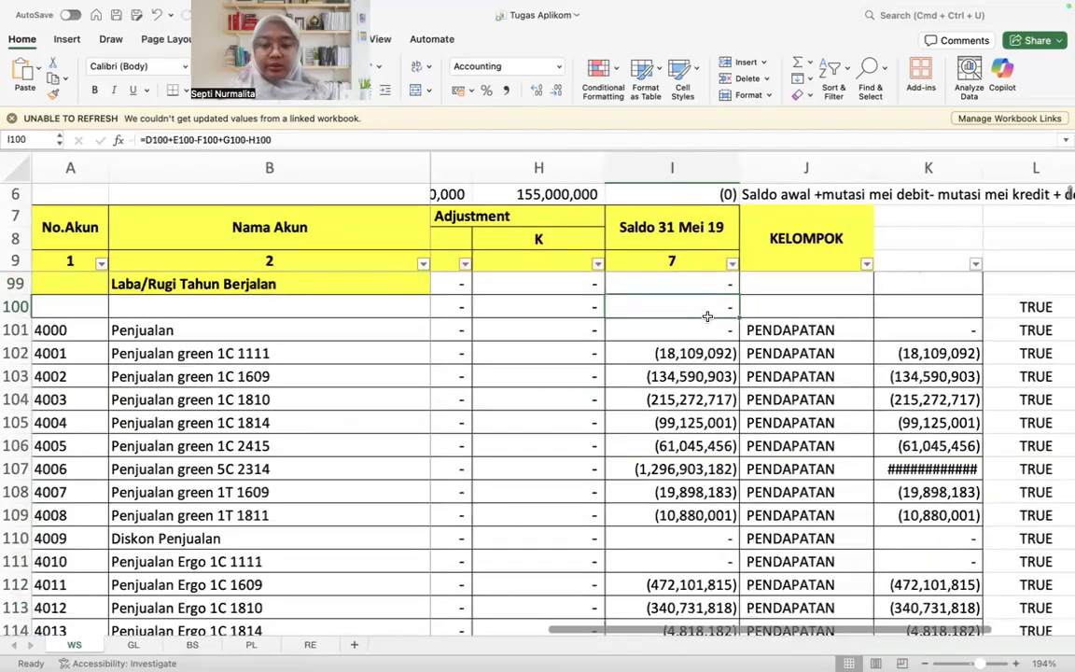
scroll(708, 317, "down", 1)
key("Down")
scroll(707, 316, "up", 3)
scroll(707, 317, "up", 1)
scroll(701, 425, "down", 6)
Step: Compare Laba (Rugi) Tahun Berjalan in row 54 of PL with the account balances on WS
left_click(251, 644)
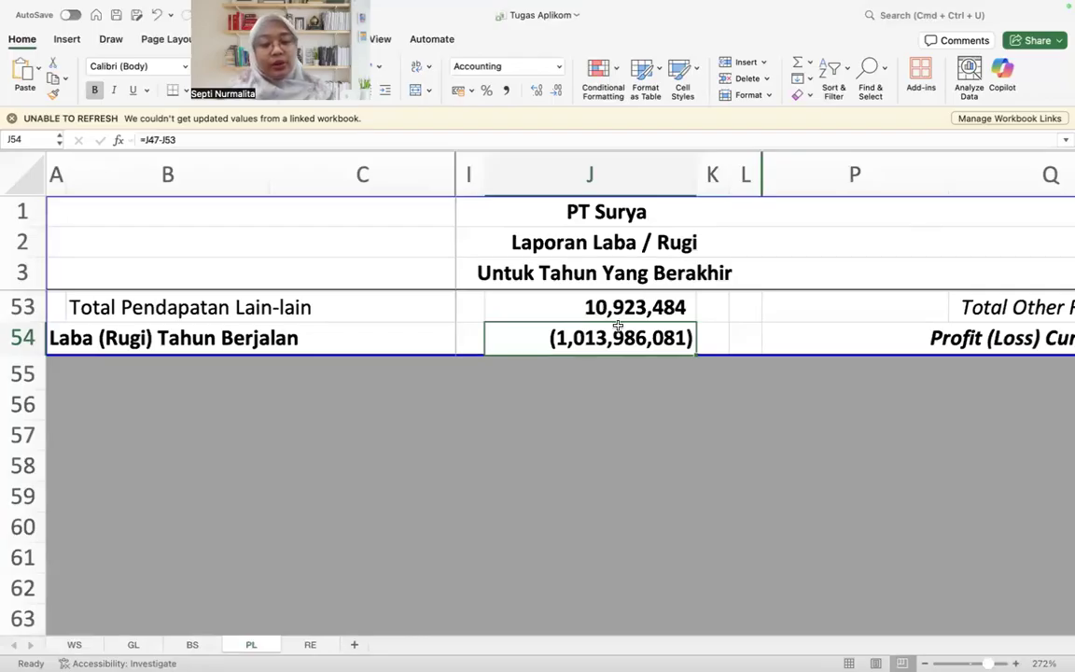
left_click(75, 644)
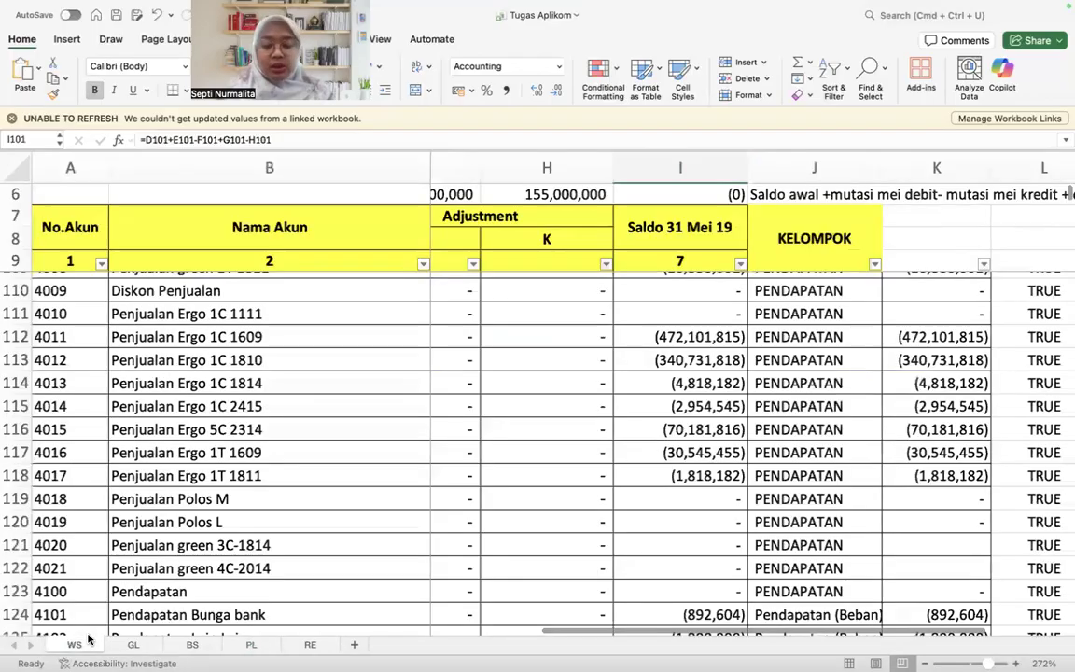
left_click(252, 644)
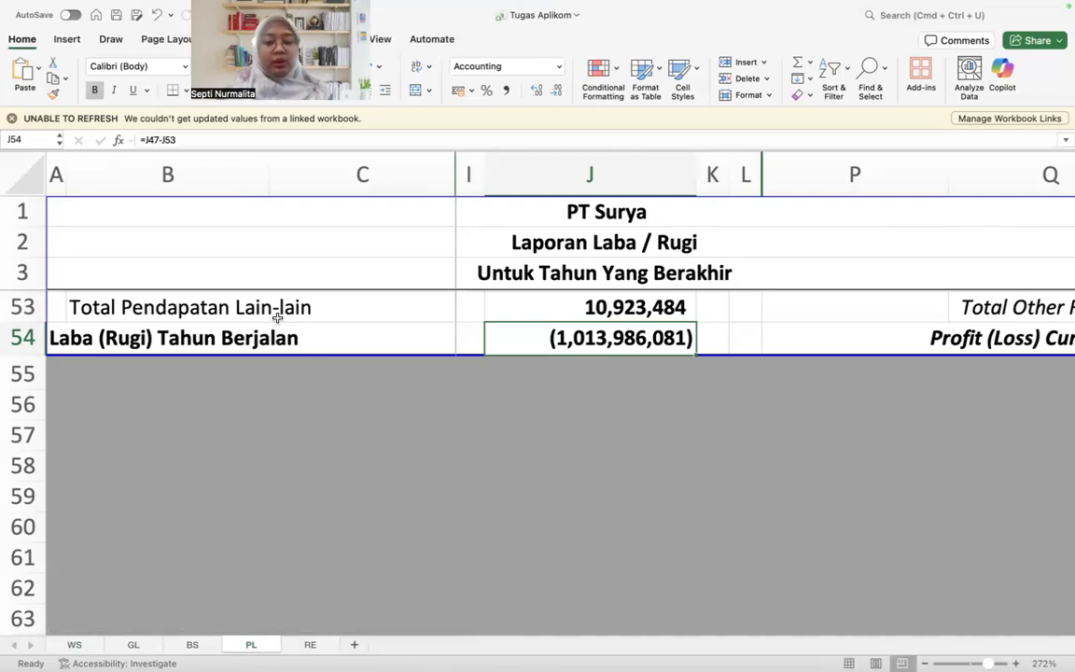
left_click(74, 338)
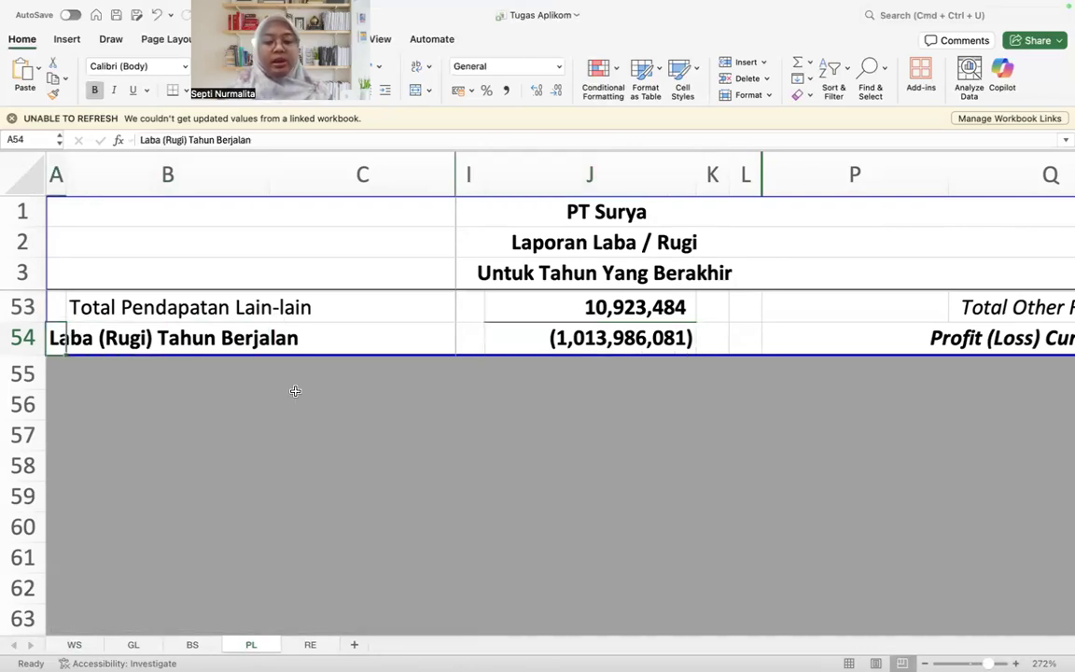
key("Right")
key("Right")
key("Right")
key("Right")
key("Right")
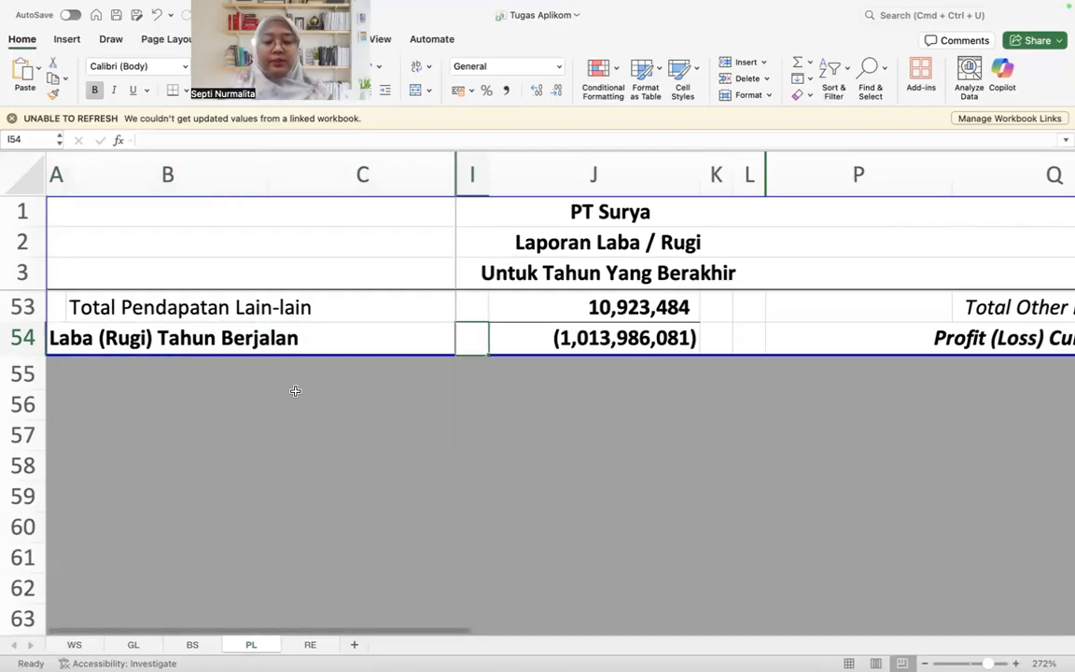
key("Left")
Step: Inspect the Penjualan formula in J5 of PL and go through the amounts in the rows beneath it
scroll(280, 407, "up", 15)
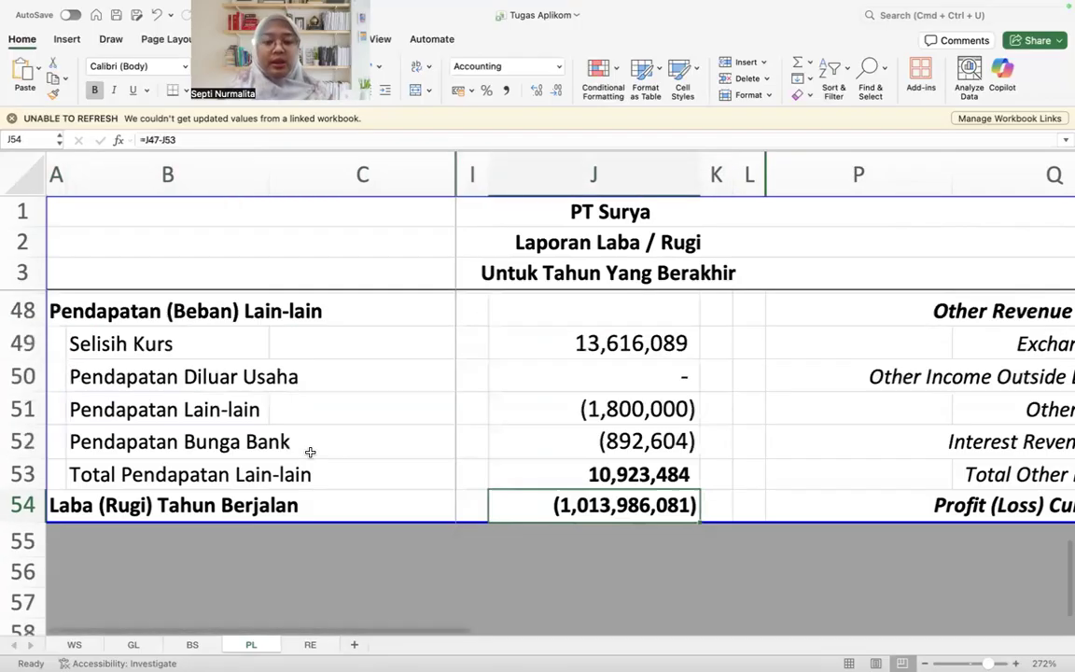
left_click(648, 336)
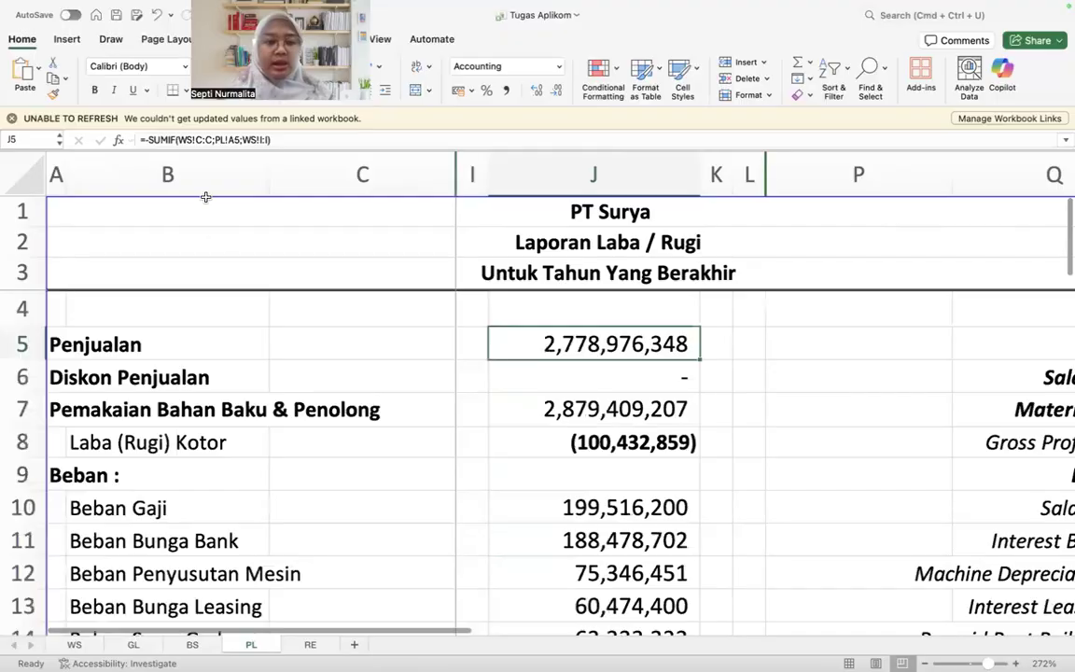
key("F2")
key("Return")
key("Down")
key("Down")
key("Down")
key("Down")
key("Down")
key("Down")
key("Up")
key("Up")
key("Up")
key("Up")
key("Up")
key("Up")
key("Down")
key("Down")
key("Down")
key("Down")
Step: Review Total Beban and Laba (Rugi) Bersih in J46:J47 against Laba (Rugi) Kotor, ending at Laba (Rugi) Tahun Berjalan in J54
key("super+Down")
scroll(778, 395, "down", 2)
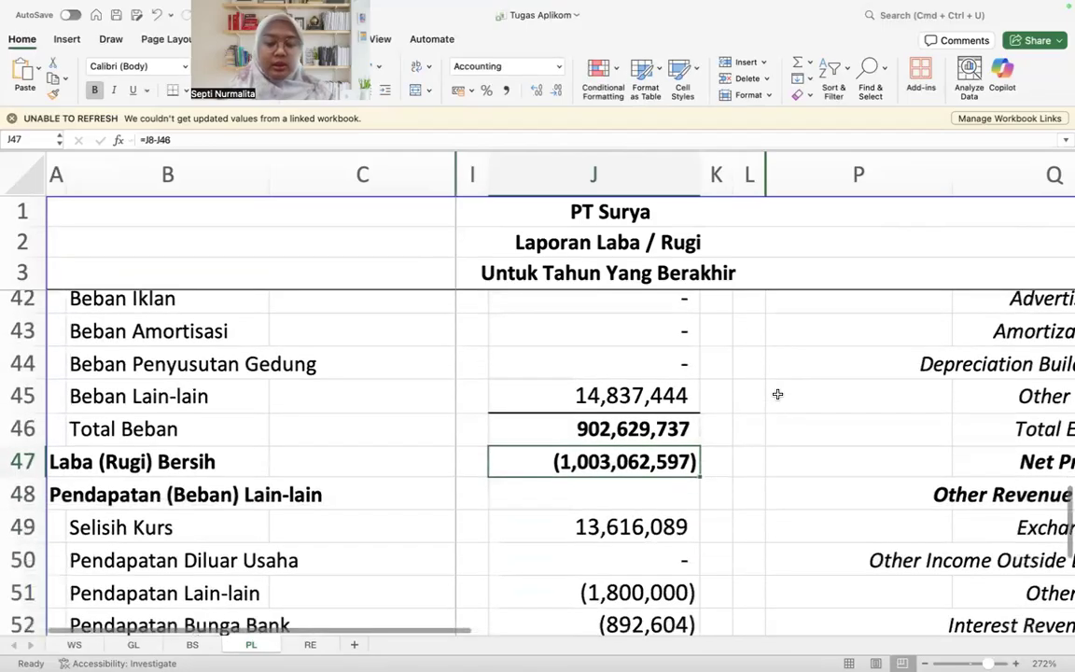
scroll(778, 395, "down", 1)
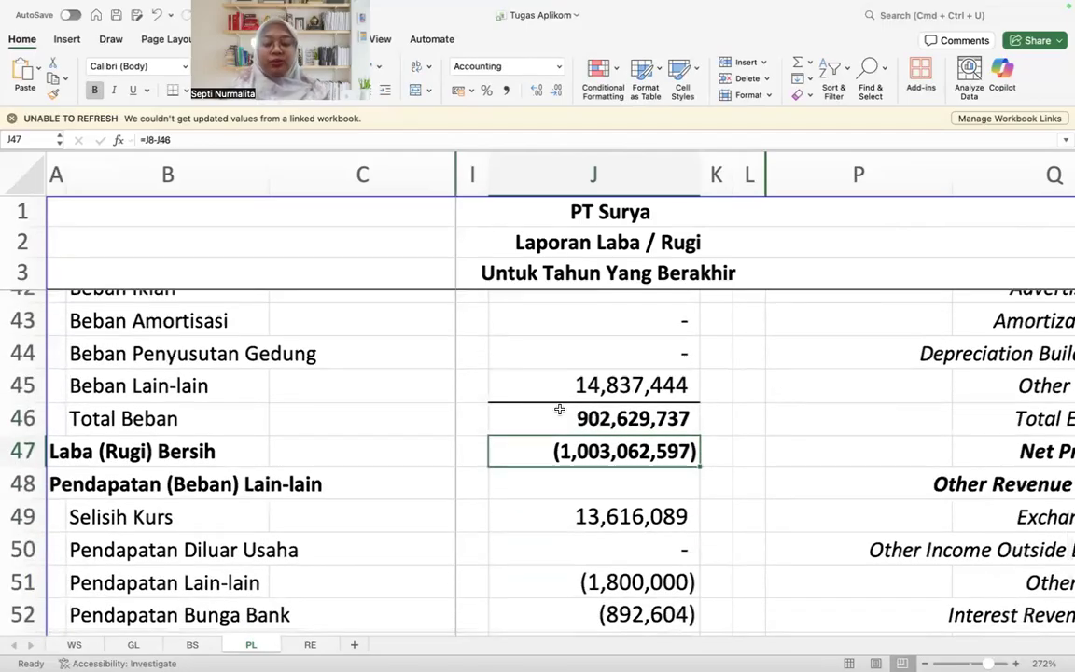
scroll(559, 407, "up", 15)
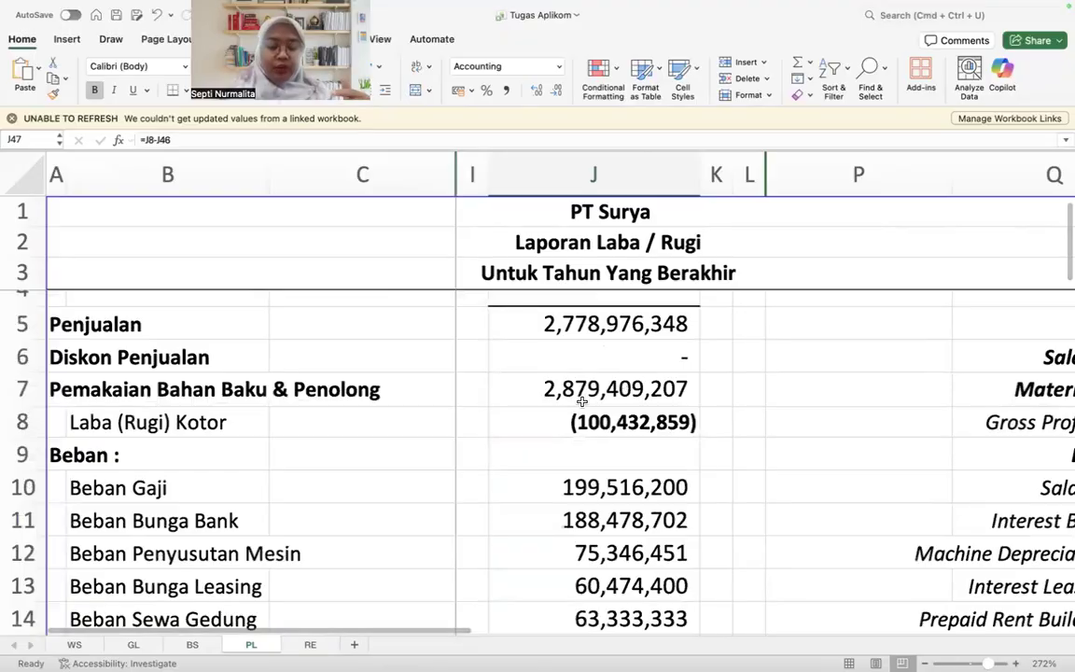
scroll(581, 401, "down", 10)
scroll(581, 401, "down", 10)
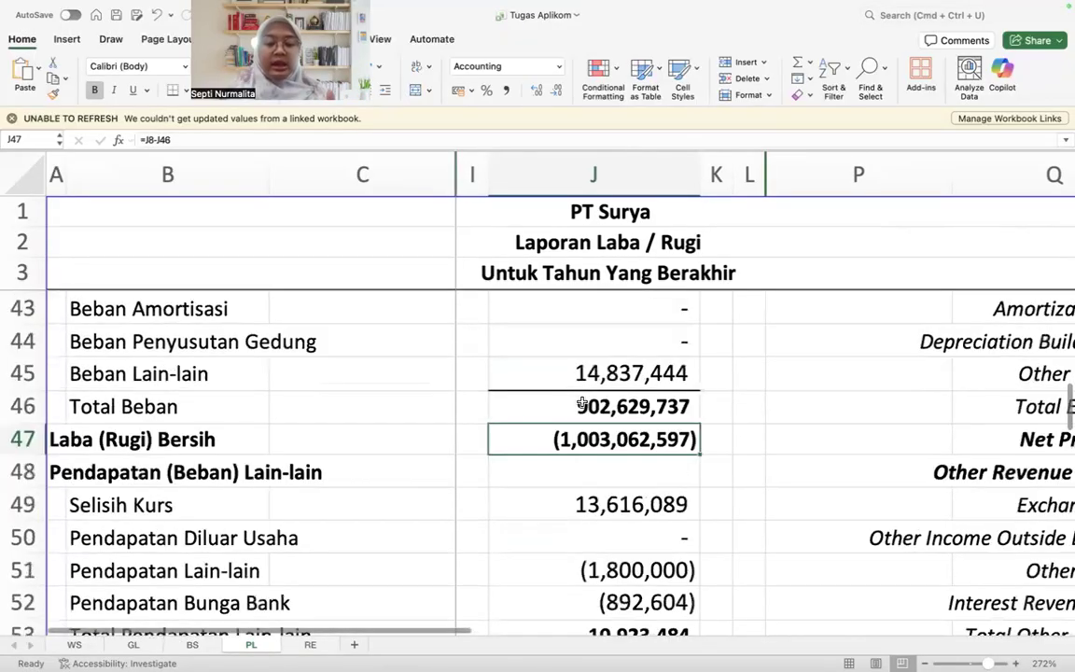
left_click(581, 368)
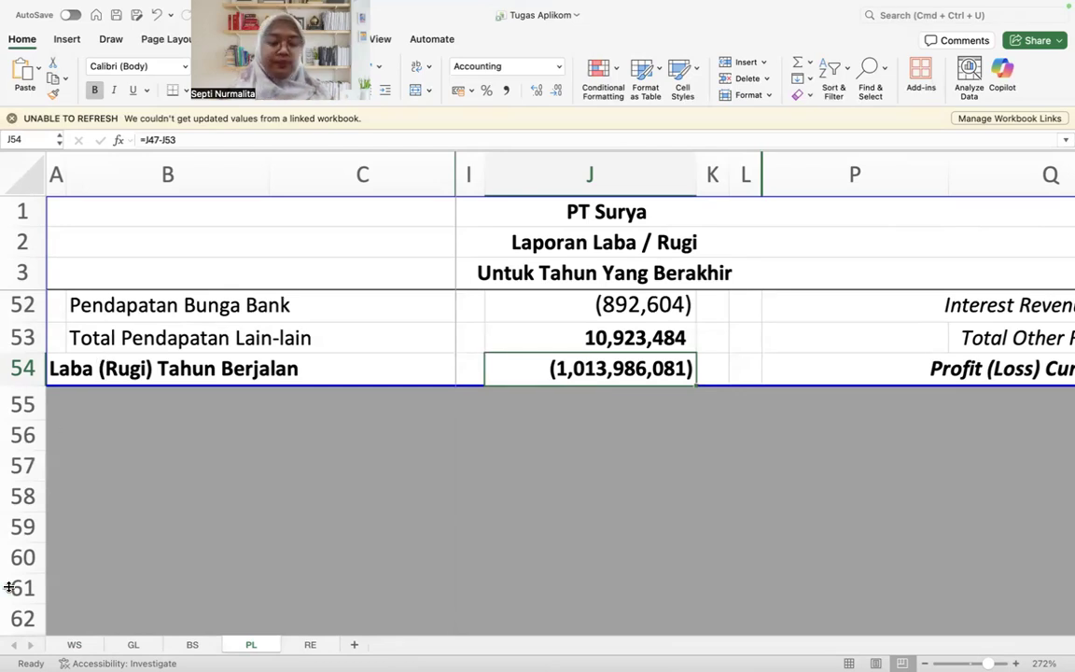
Step: Check the retained earnings and current-year profit or loss across the BS, RE and PL sheets
left_click(192, 644)
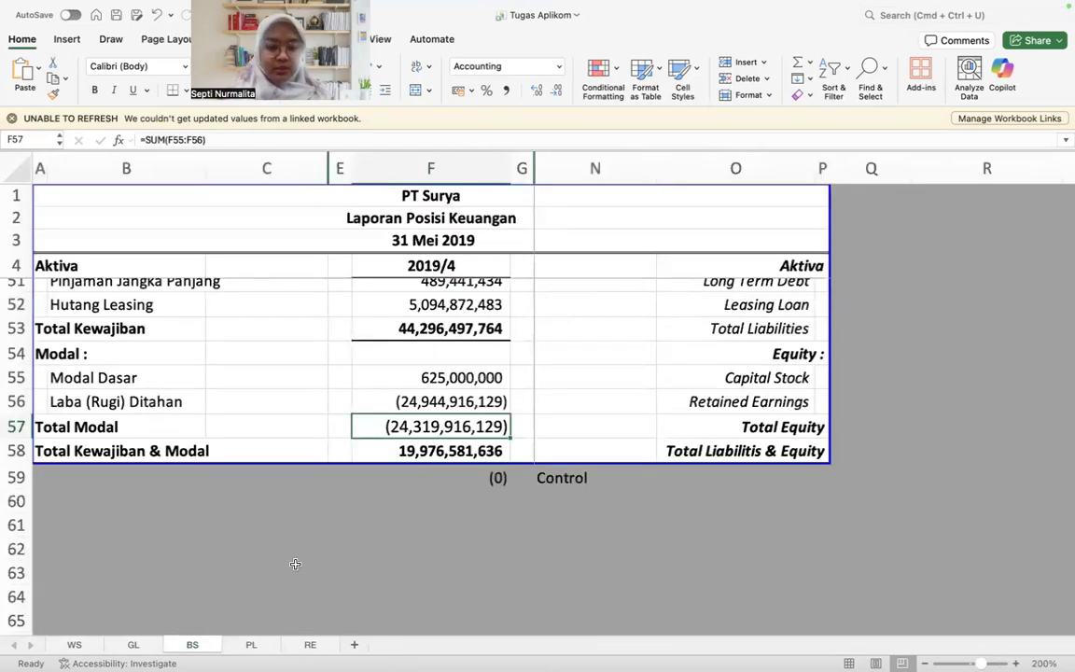
left_click(310, 645)
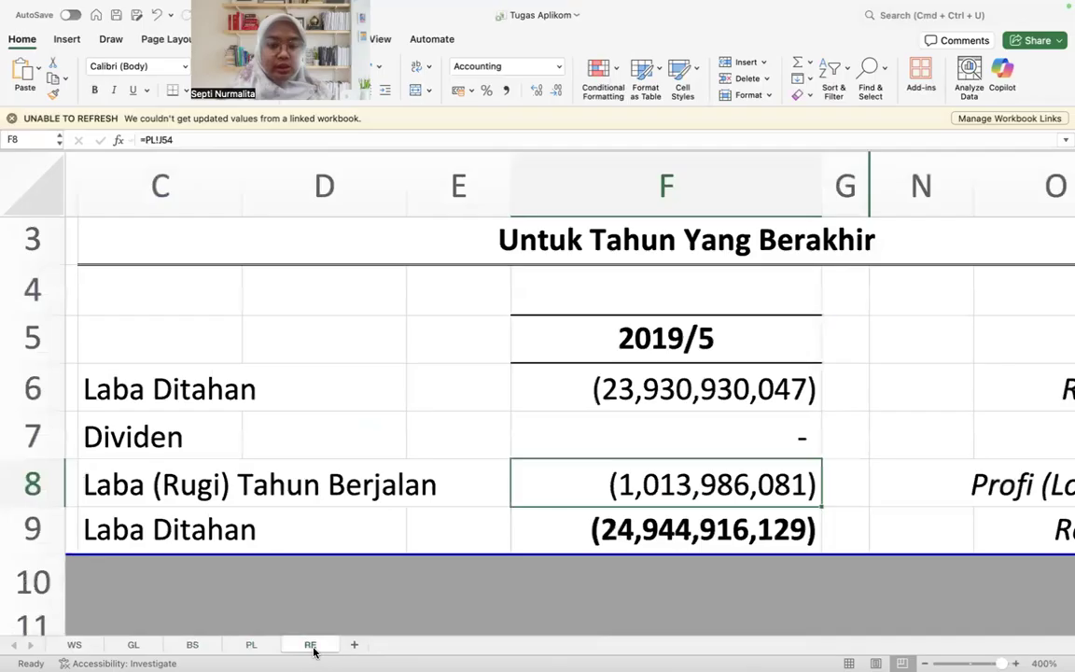
left_click(251, 645)
left_click(309, 645)
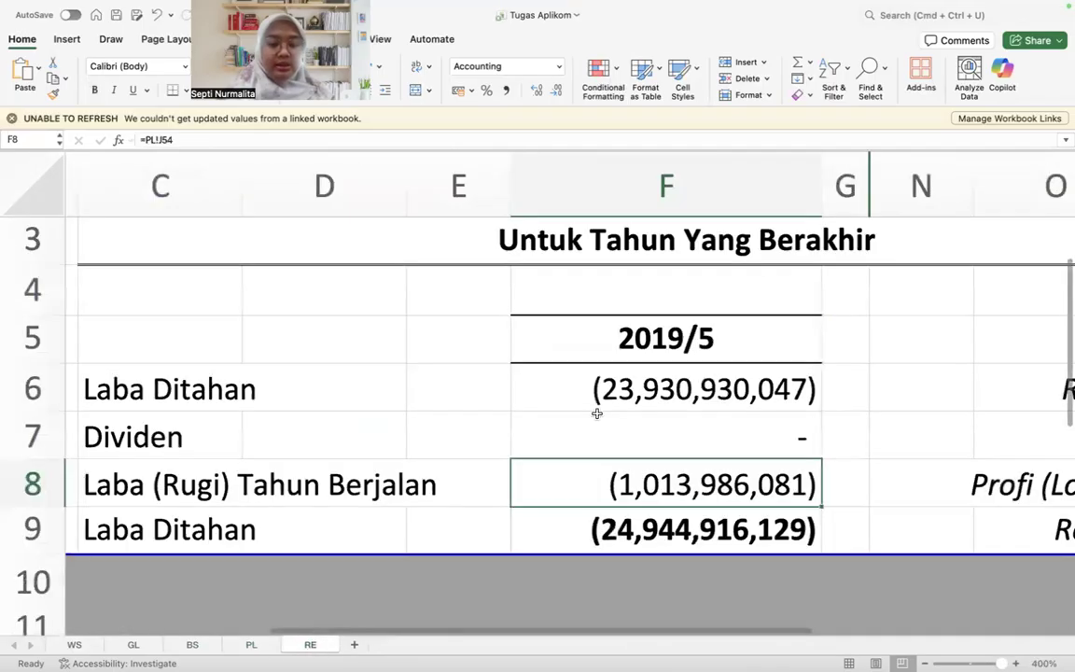
Step: Inspect the Control formula in F59 on BS and close the Accessibility Assistant
left_click(192, 645)
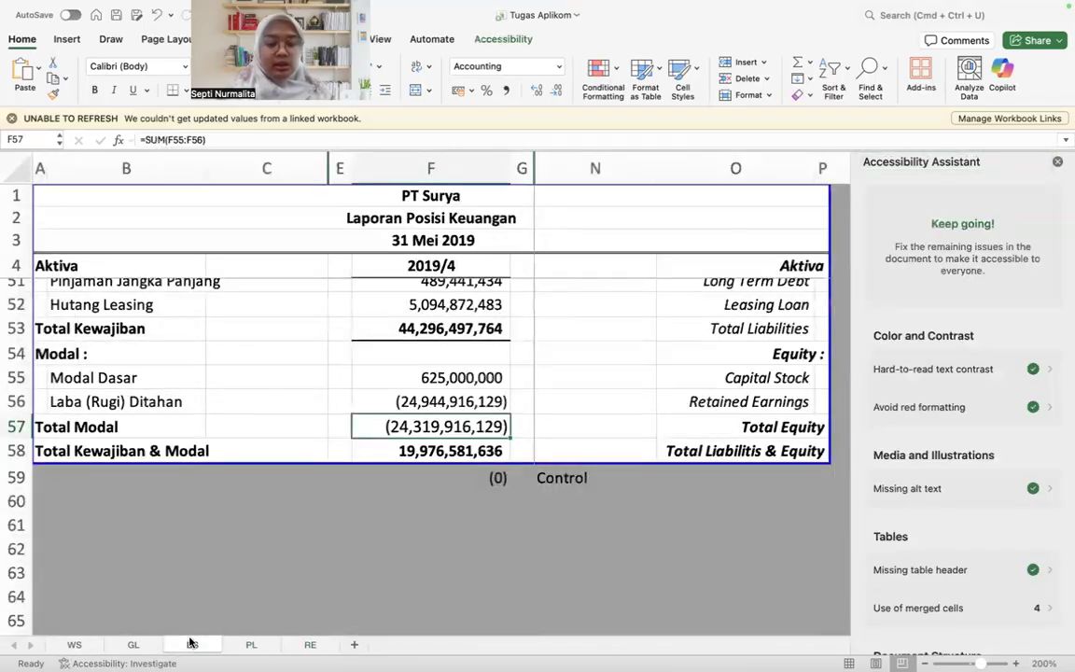
left_click(480, 485)
left_click(1057, 161)
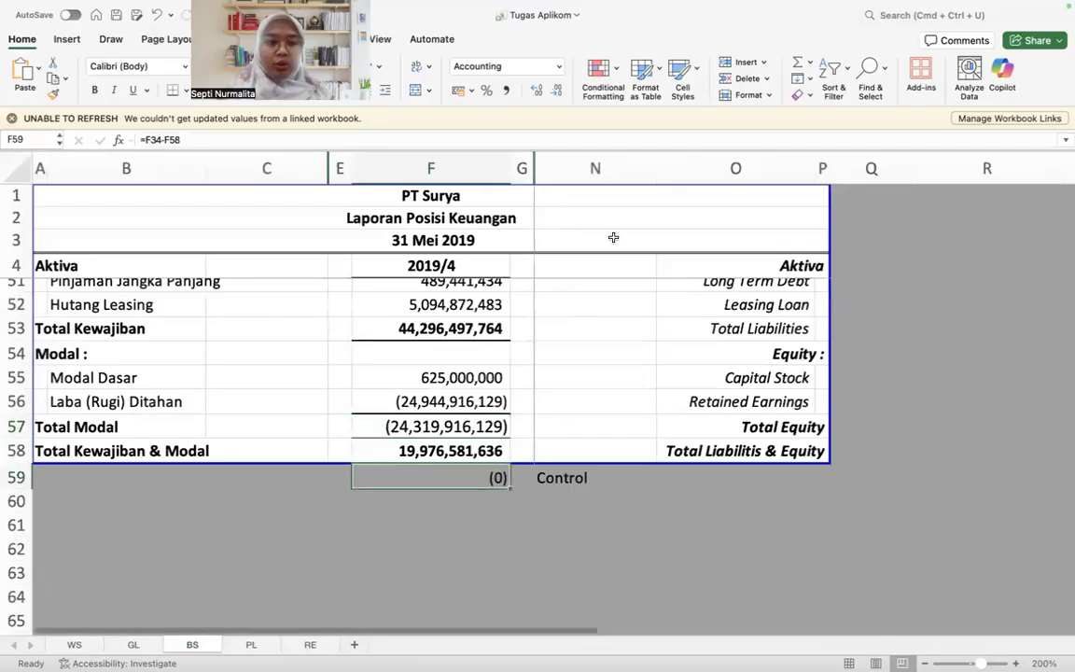
left_click(321, 139)
key("Escape")
Step: Compare Total Kewajiban & Modal in F58 with Total Aset in F34, and return to the Control cell F59
key("Up")
scroll(431, 396, "up", 3)
scroll(431, 396, "up", 8)
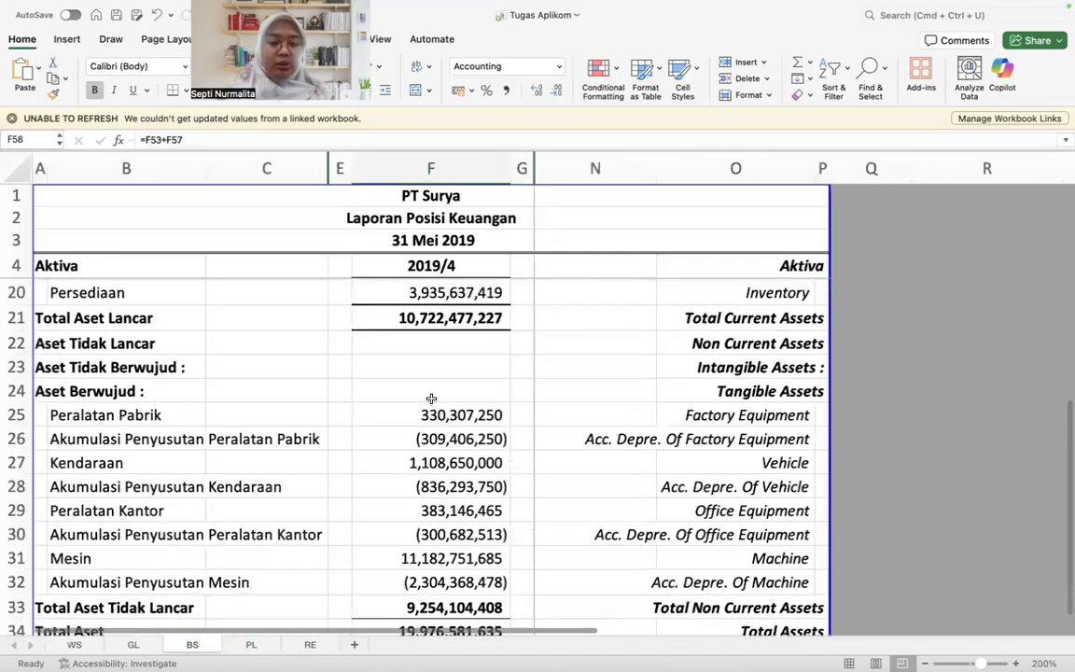
scroll(431, 399, "down", 10)
left_click(492, 518)
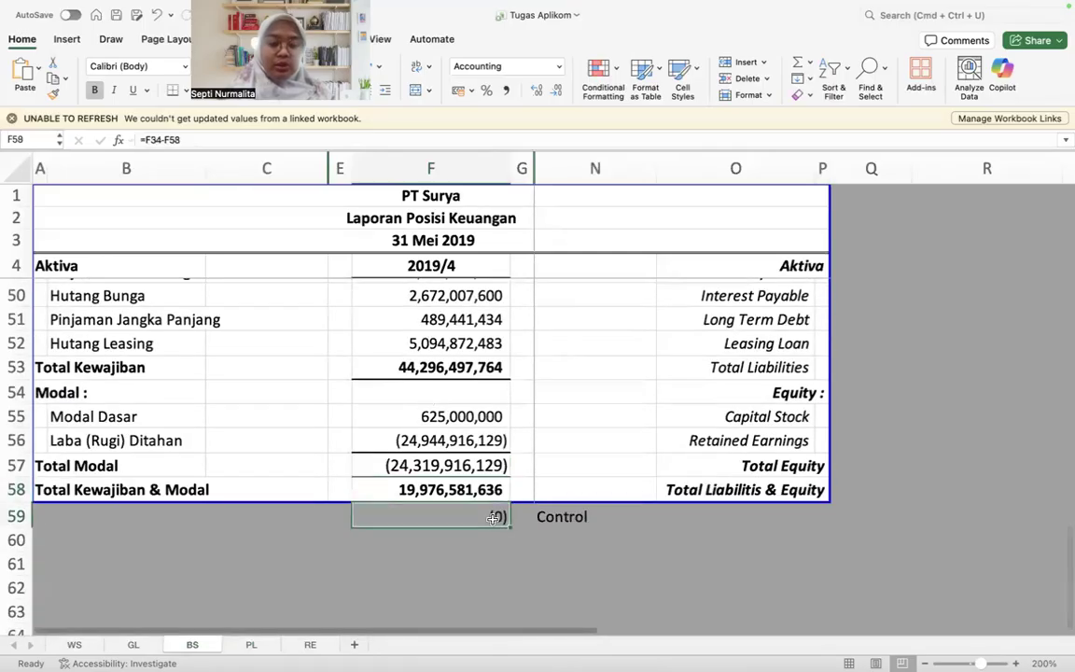
Step: Check the Saldo 31 Mei 19 subtotal formula in I6 on WS
left_click(84, 644)
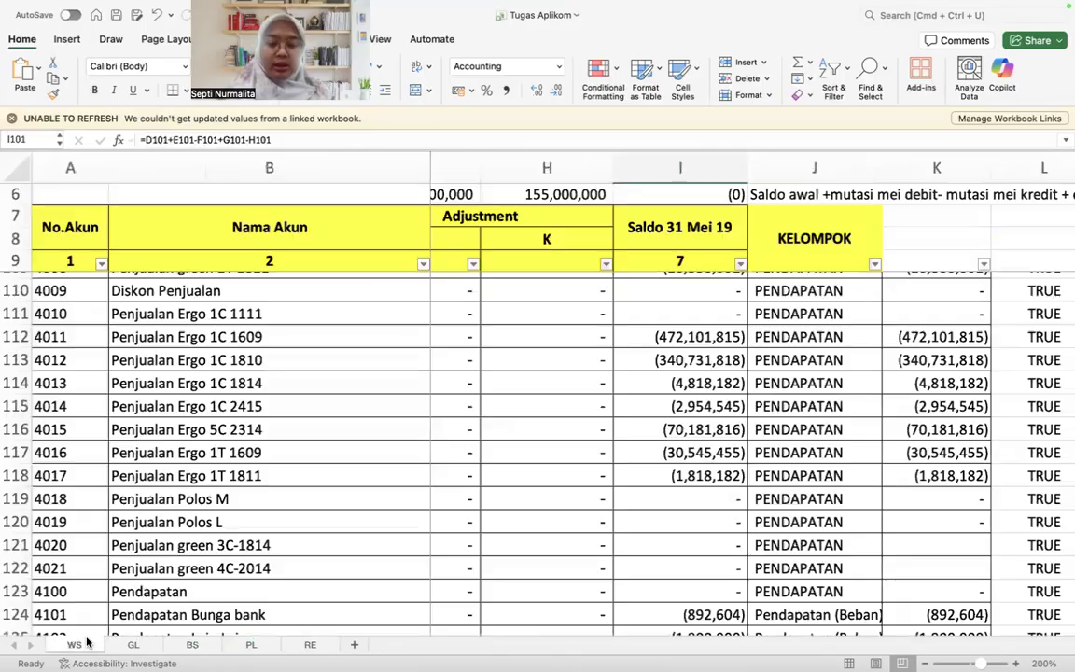
scroll(605, 536, "down", 1)
left_click(696, 190)
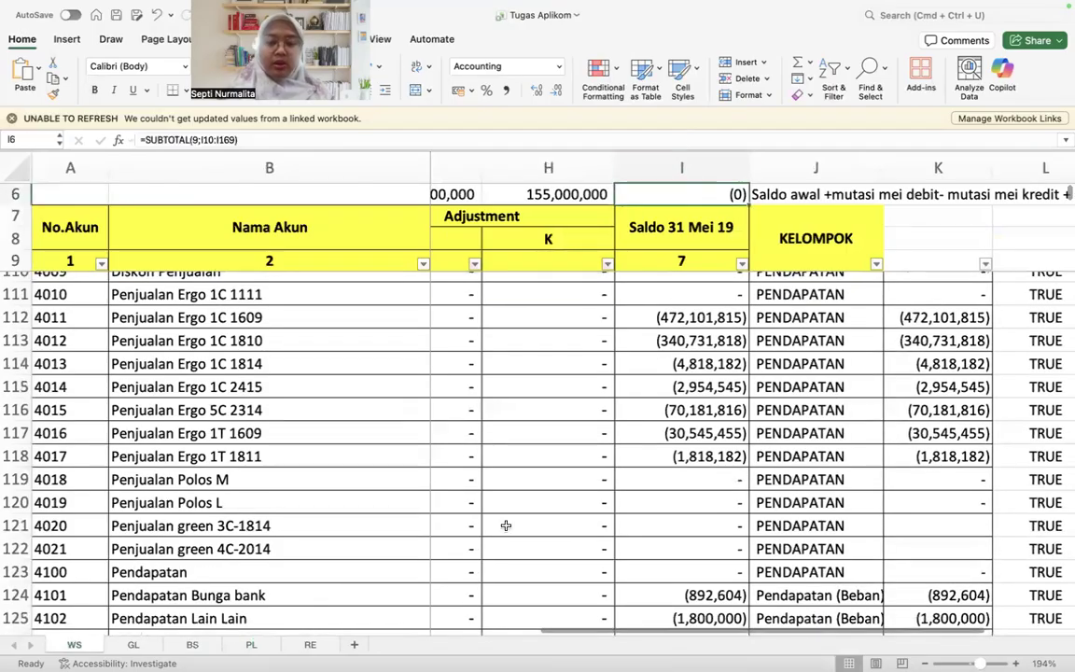